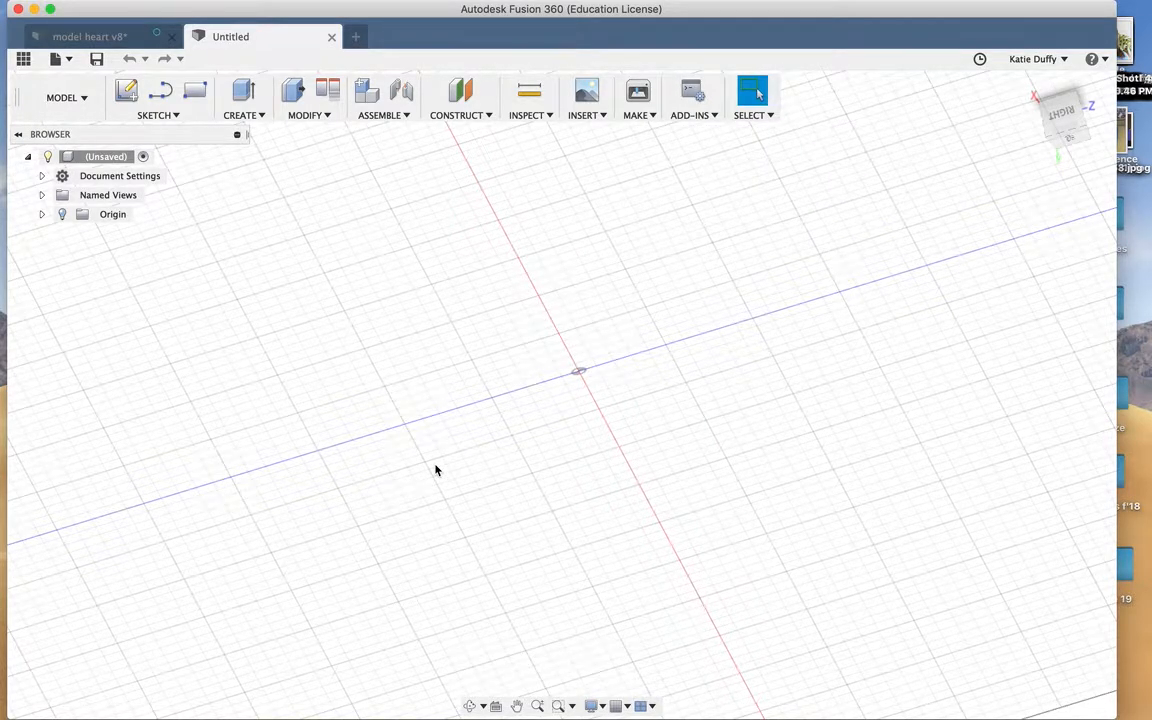
# View the empty workspace from the top, right, bottom and left, and return to the home view.
pyautogui.click(1066, 148)
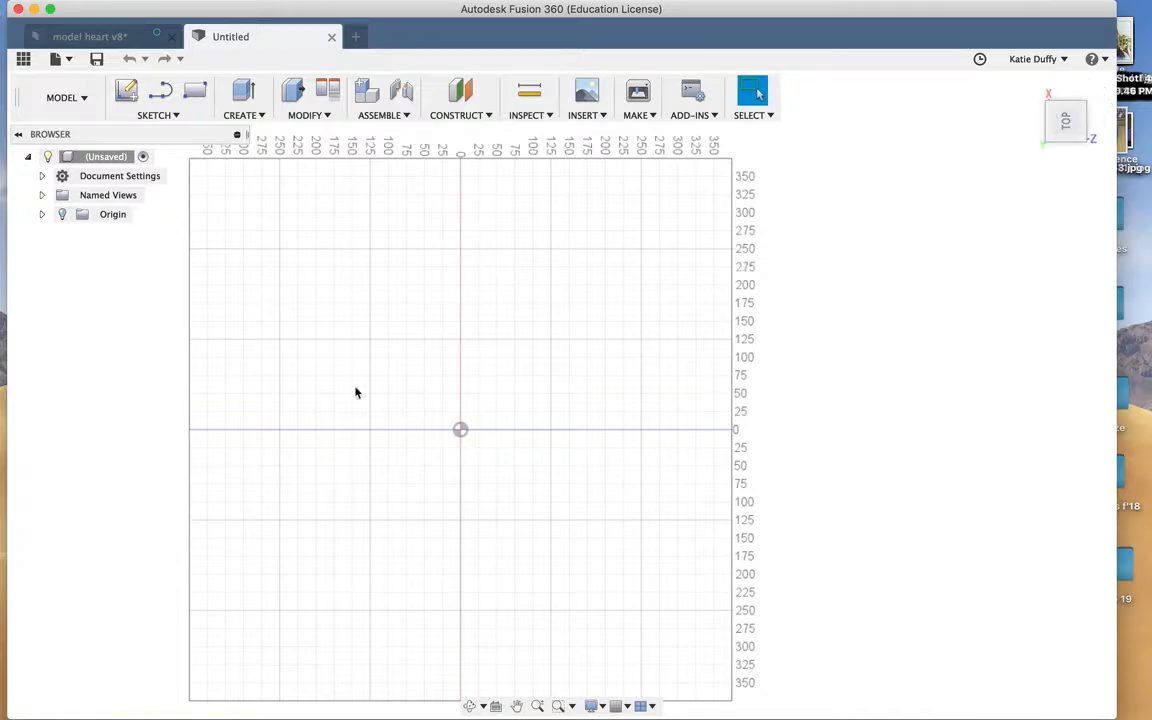
pyautogui.click(1068, 110)
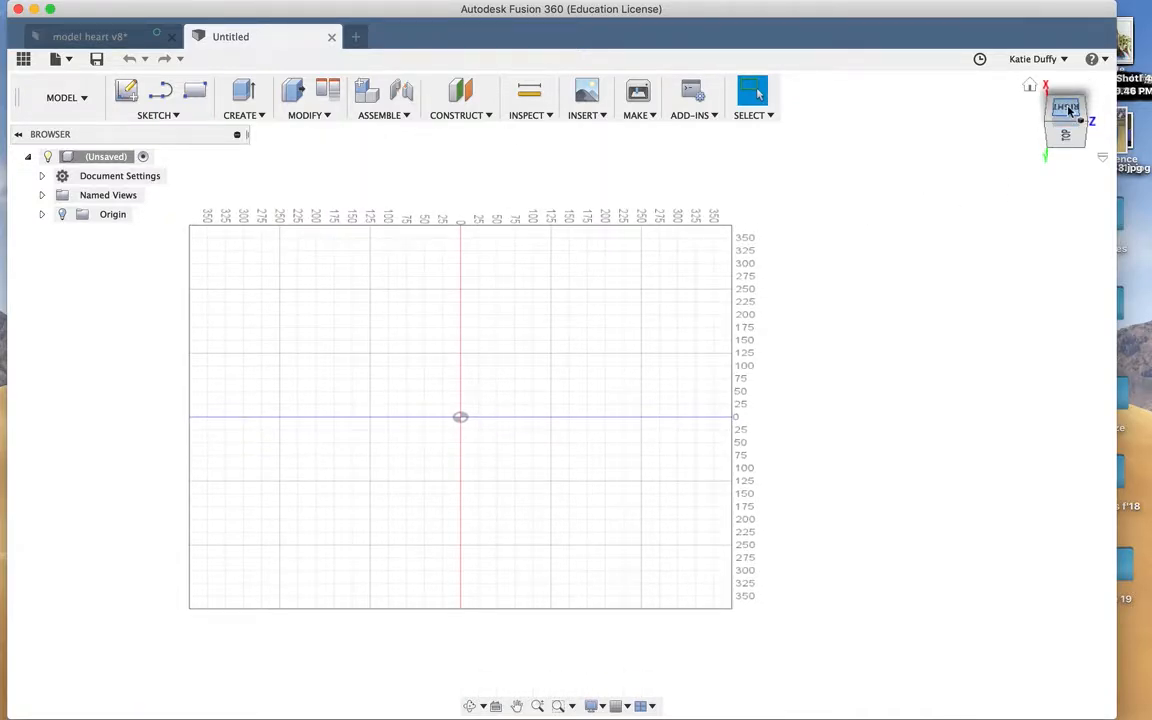
pyautogui.click(1068, 110)
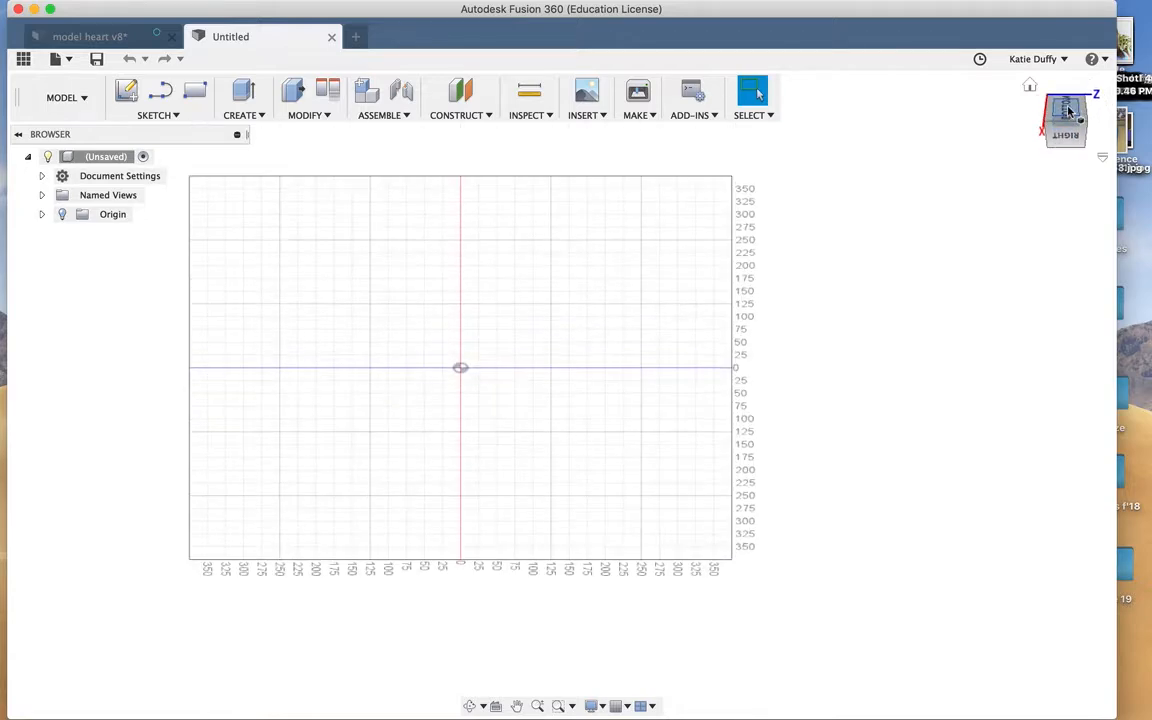
pyautogui.click(1068, 110)
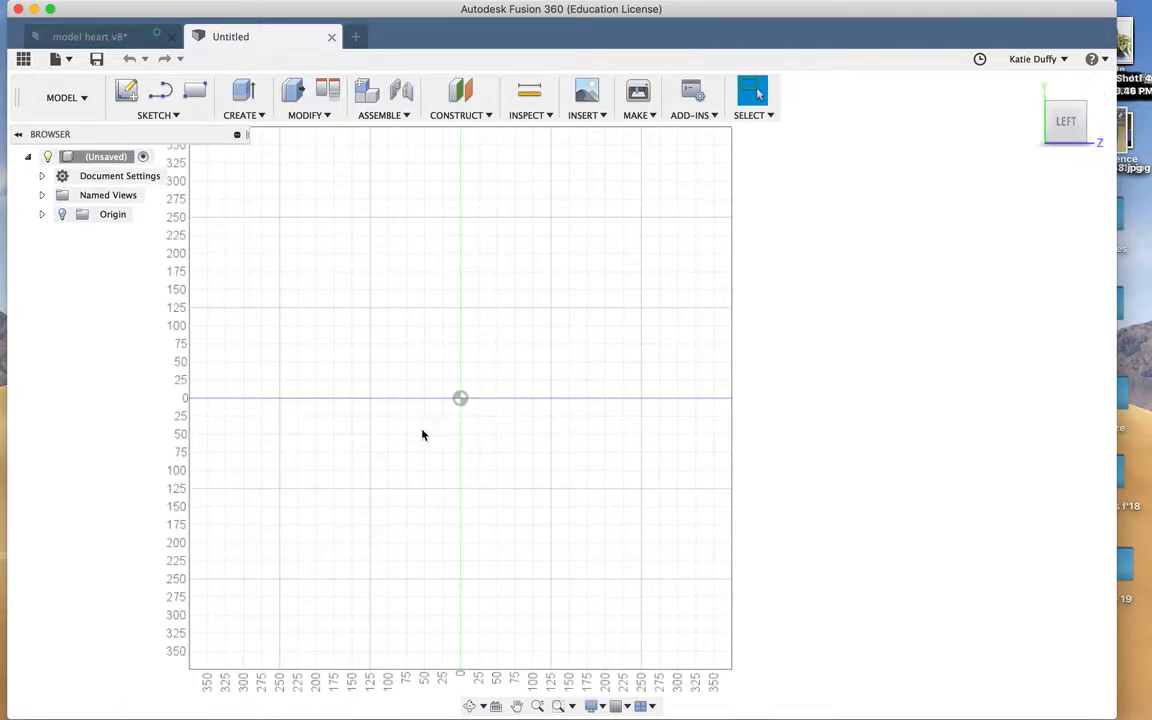
pyautogui.moveTo(1066, 120)
pyautogui.mouseDown()
pyautogui.moveTo(1041, 103)
pyautogui.moveTo(1082, 127)
pyautogui.moveTo(1032, 112)
pyautogui.moveTo(1057, 126)
pyautogui.moveTo(1078, 97)
pyautogui.moveTo(1056, 112)
pyautogui.moveTo(1018, 80)
pyautogui.moveTo(940, 102)
pyautogui.moveTo(1130, 50)
pyautogui.moveTo(1075, 30)
pyautogui.moveTo(1010, 75)
pyautogui.moveTo(1000, 110)
pyautogui.mouseUp()
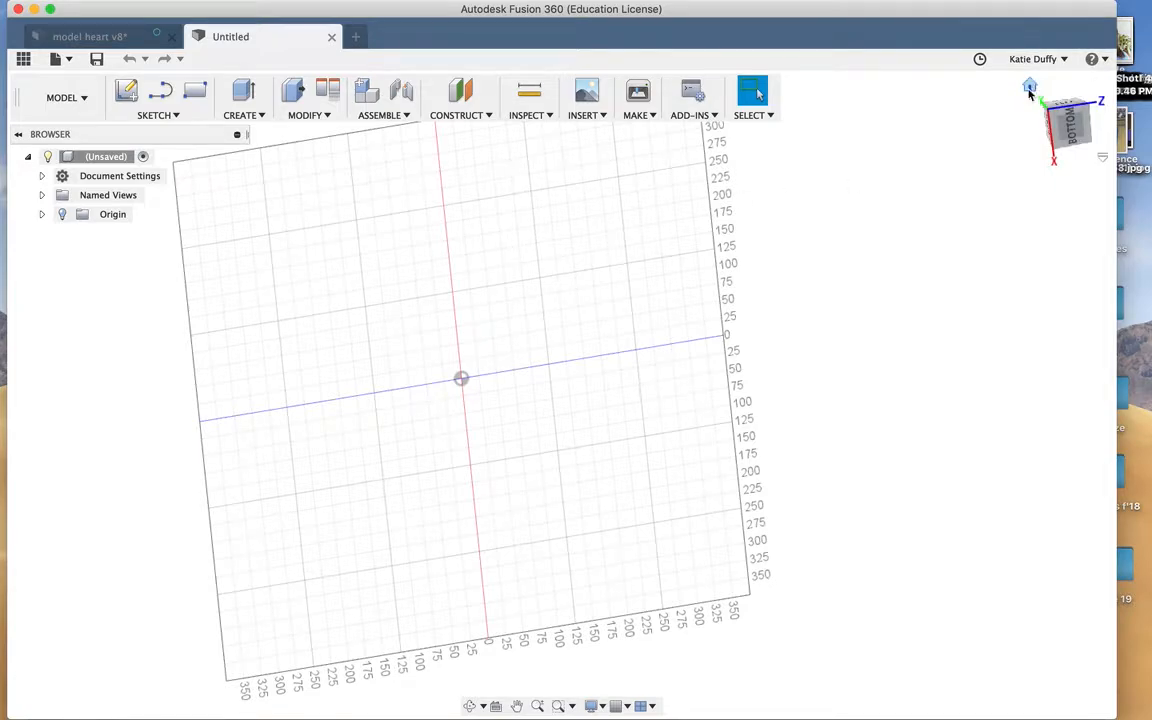
pyautogui.click(1030, 87)
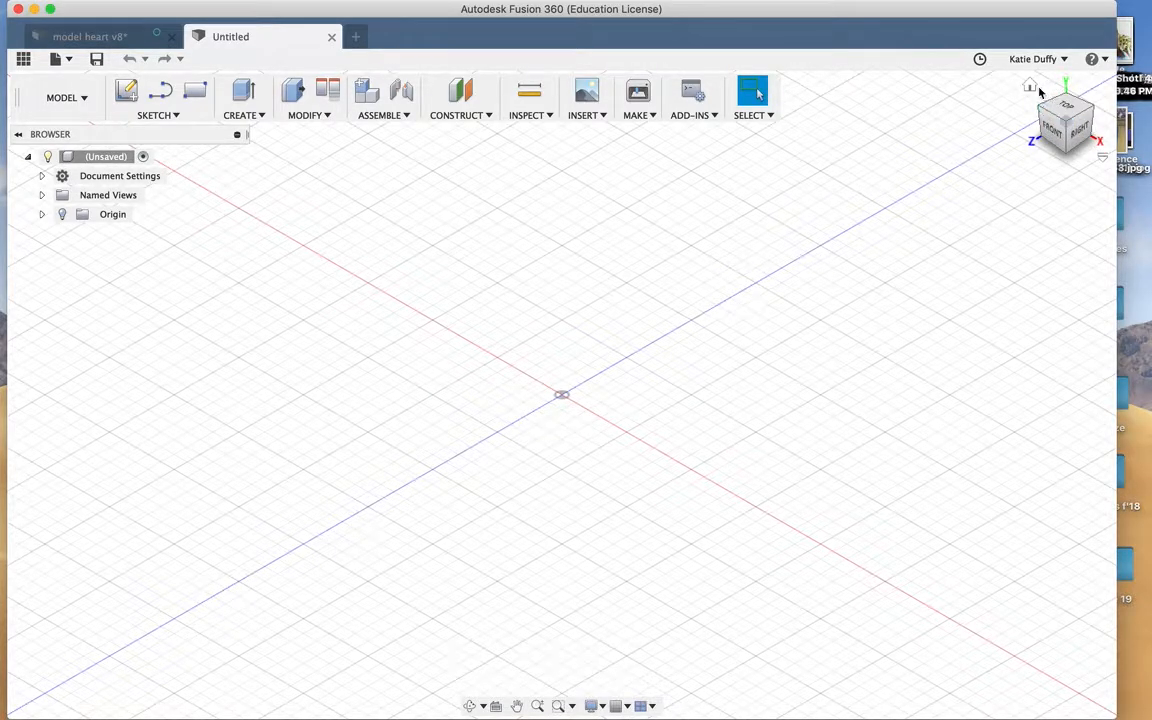
# Zoom in and out on the empty workspace grid around the origin.
pyautogui.scroll(-8, 830, 324)
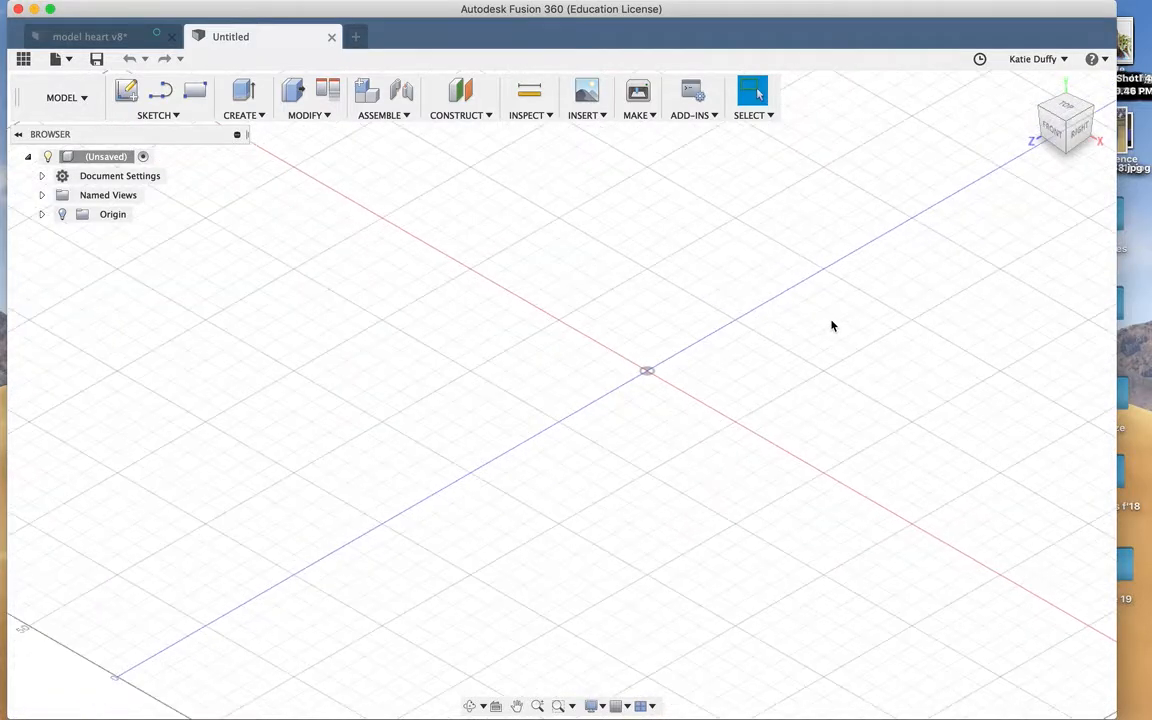
pyautogui.scroll(3, 836, 323)
pyautogui.scroll(-5, 836, 322)
pyautogui.scroll(5, 836, 322)
pyautogui.scroll(-5, 840, 321)
pyautogui.scroll(7, 843, 316)
pyautogui.scroll(-6, 847, 315)
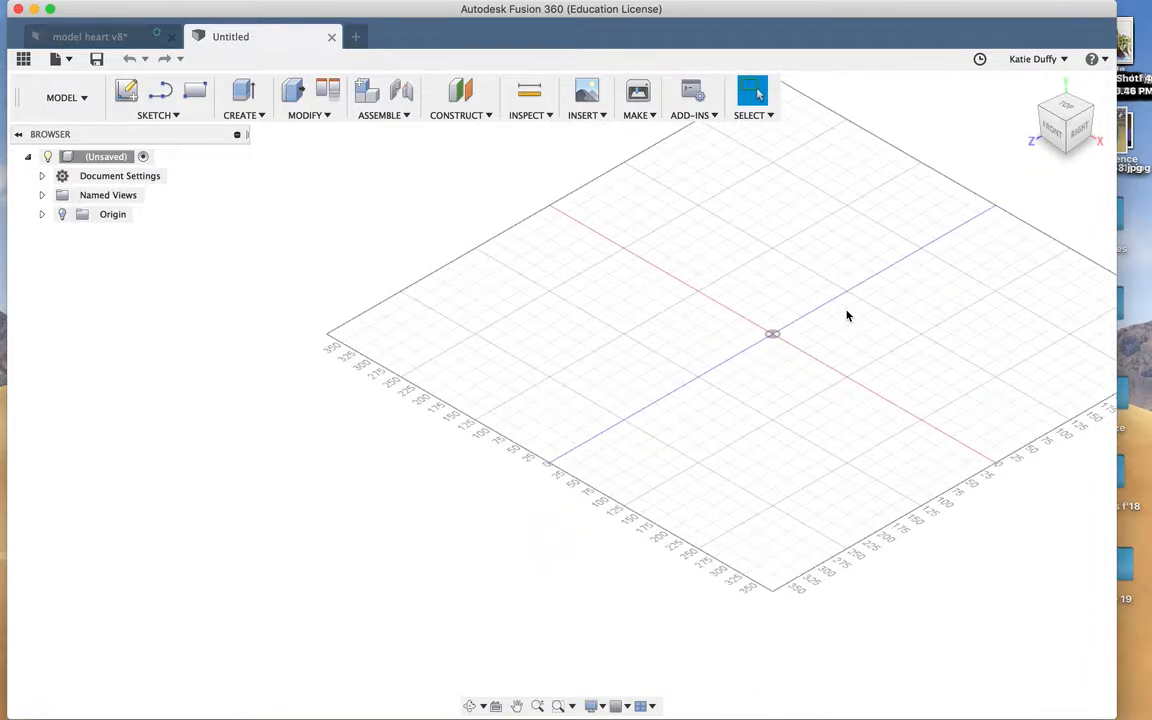
pyautogui.scroll(3, 850, 313)
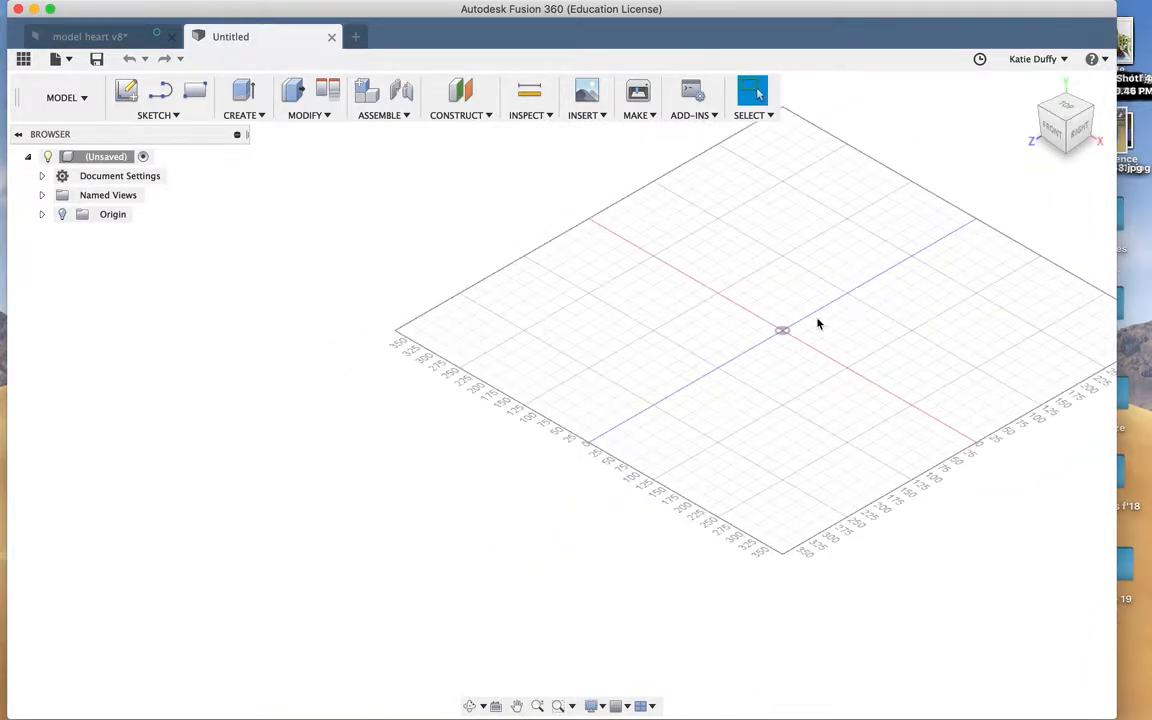
pyautogui.scroll(2, 737, 339)
pyautogui.scroll(-6, 738, 340)
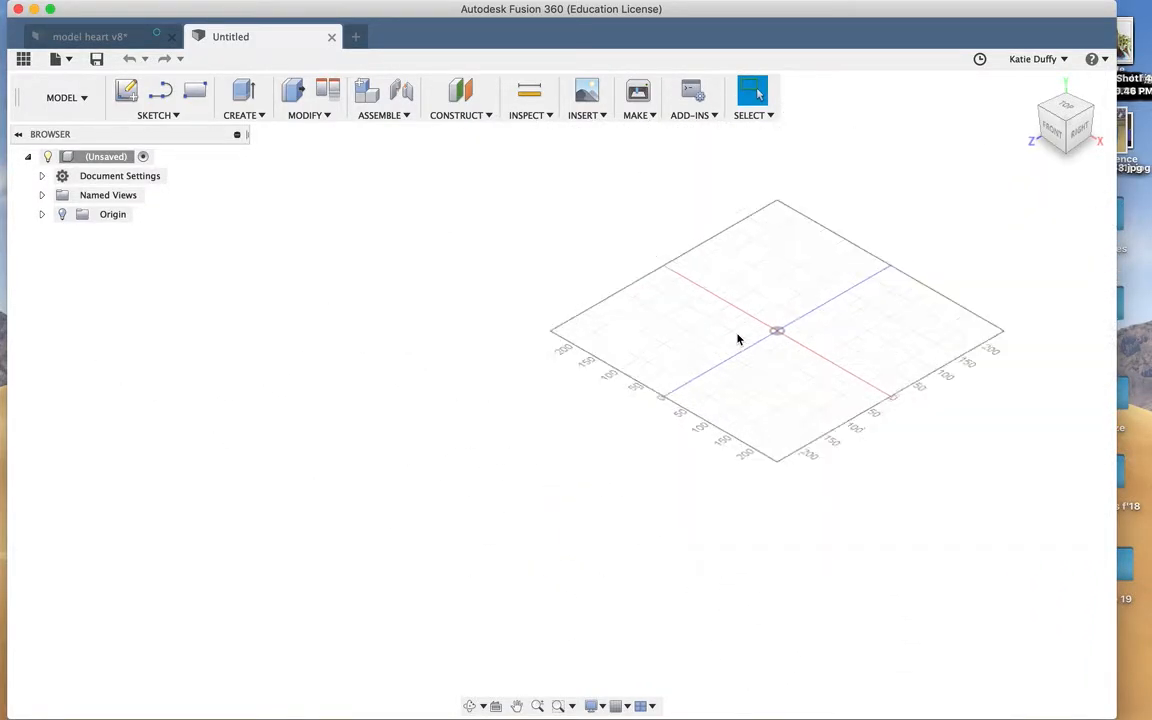
pyautogui.scroll(-3, 737, 339)
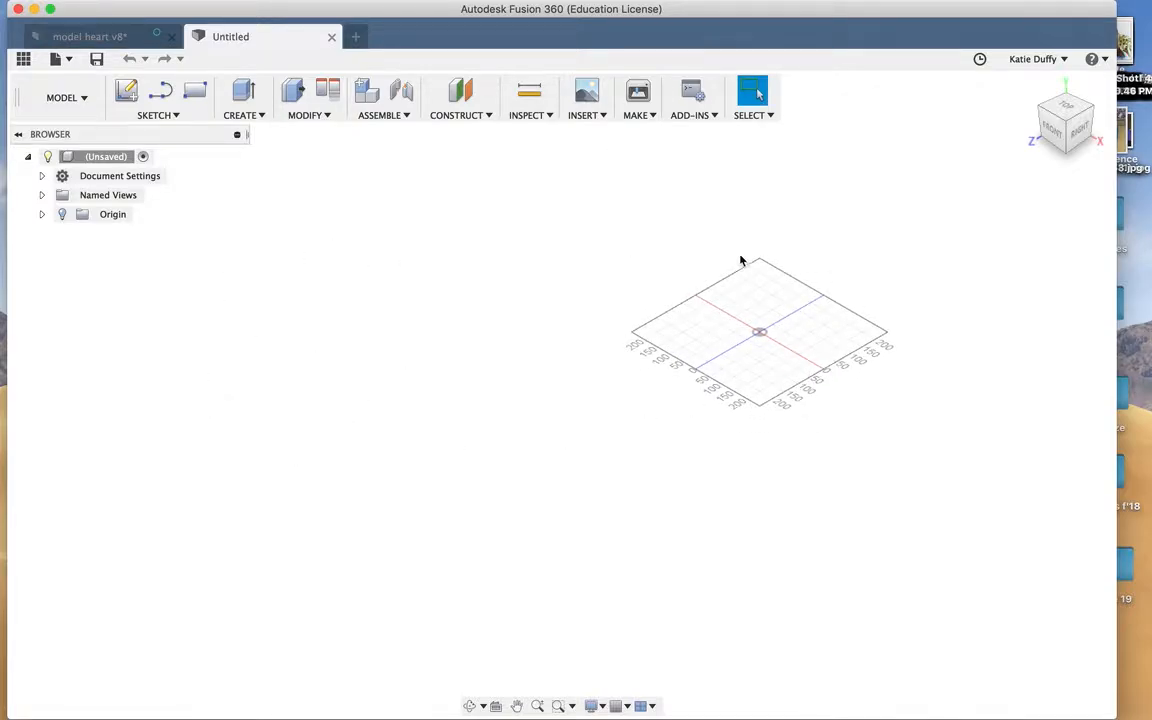
pyautogui.scroll(5, 751, 267)
pyautogui.scroll(3, 935, 396)
pyautogui.scroll(2, 940, 398)
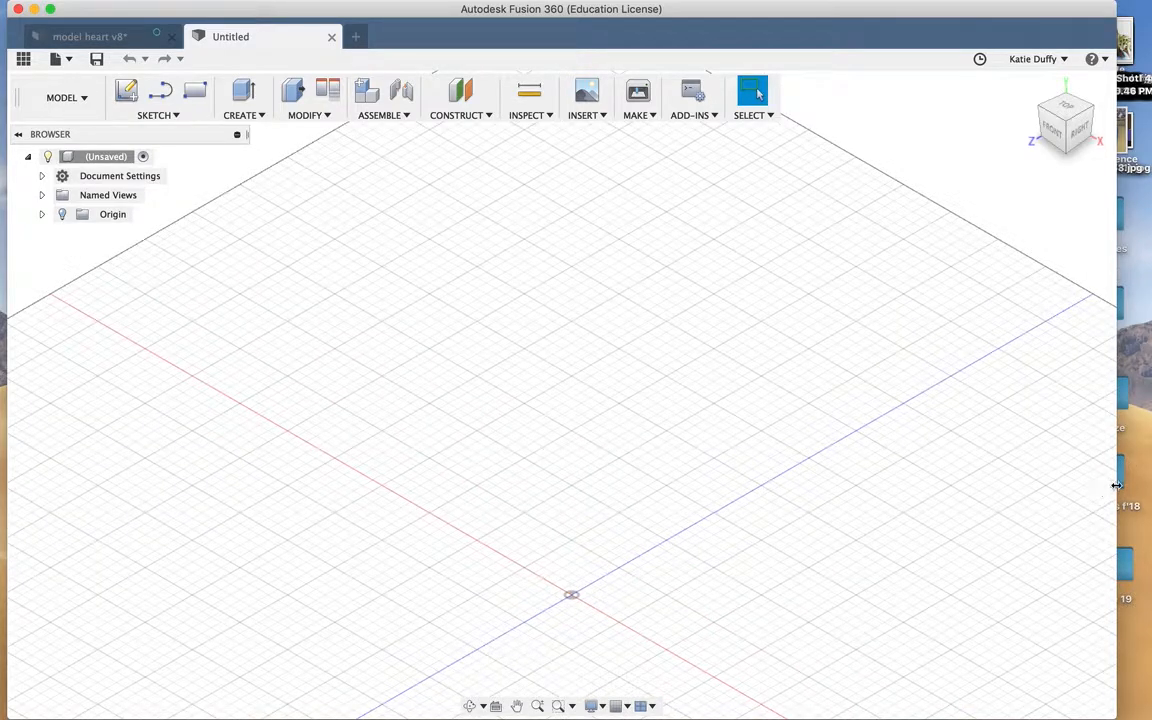
# Widen the application window to fill the width of the screen.
pyautogui.moveTo(1116, 485); pyautogui.dragTo(1150, 485)
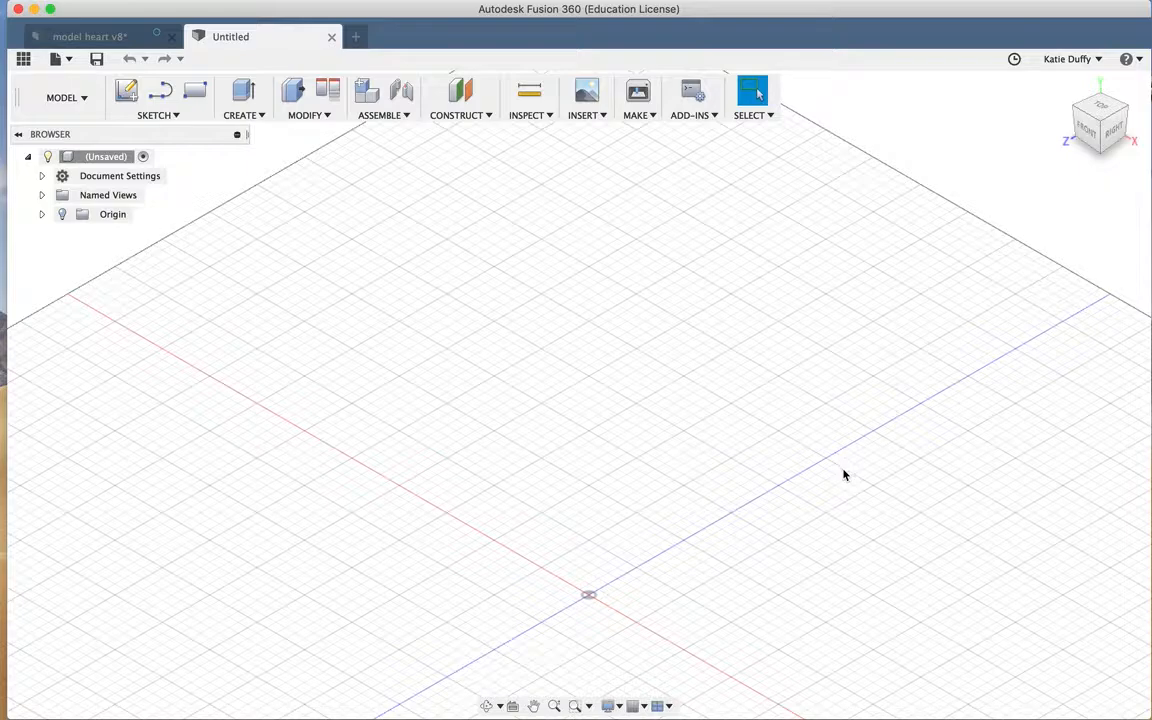
pyautogui.scroll(1, 787, 472)
pyautogui.scroll(-2, 787, 472)
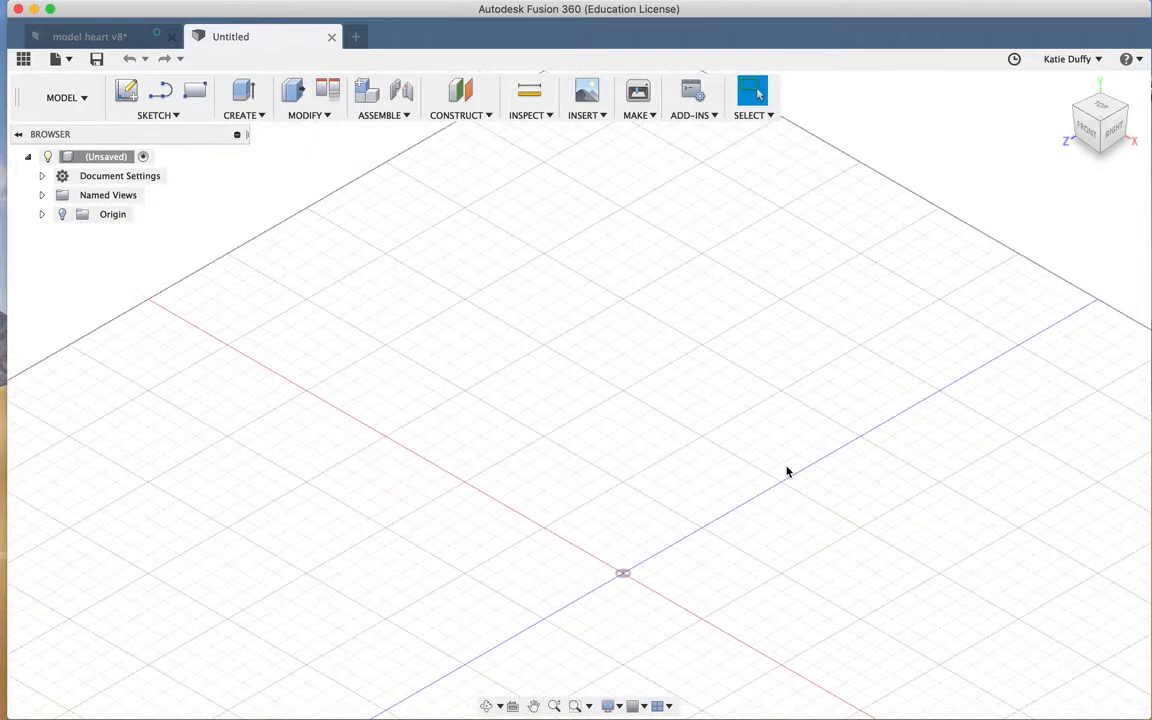
pyautogui.scroll(3, 923, 463)
# Pan and zoom across the edges of the workspace grid, and restore the home view.
pyautogui.moveTo(886, 438); pyautogui.dragTo(848, 539, button='middle')
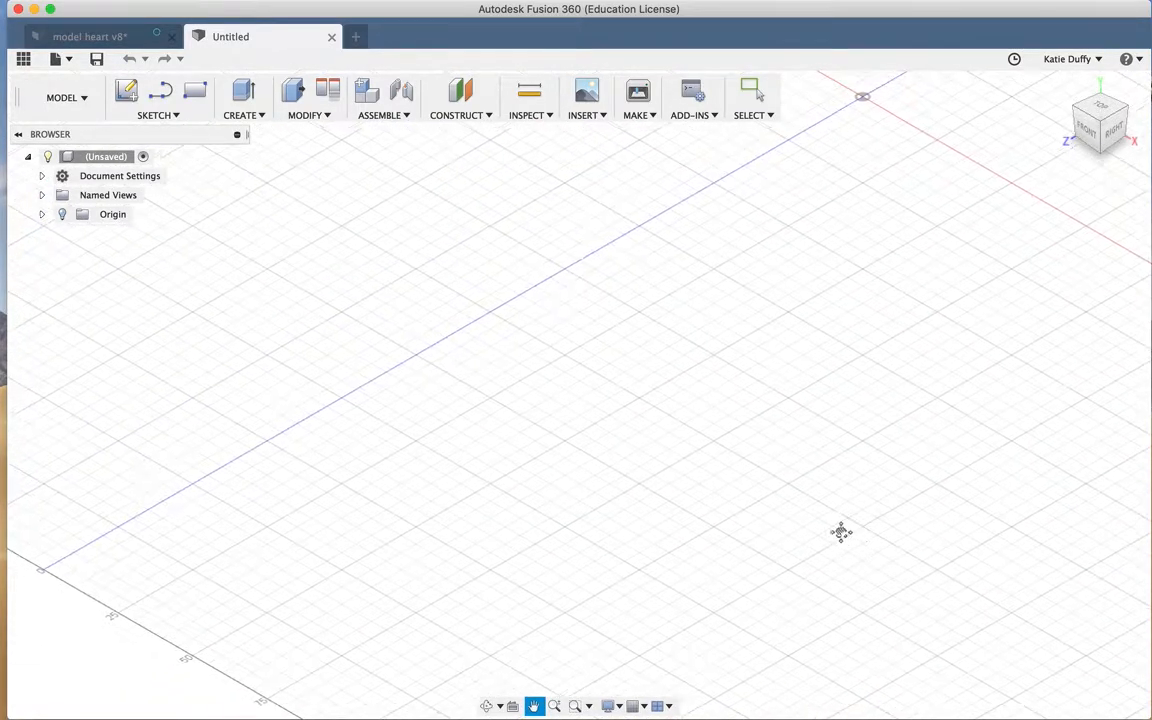
pyautogui.scroll(-8, 586, 399)
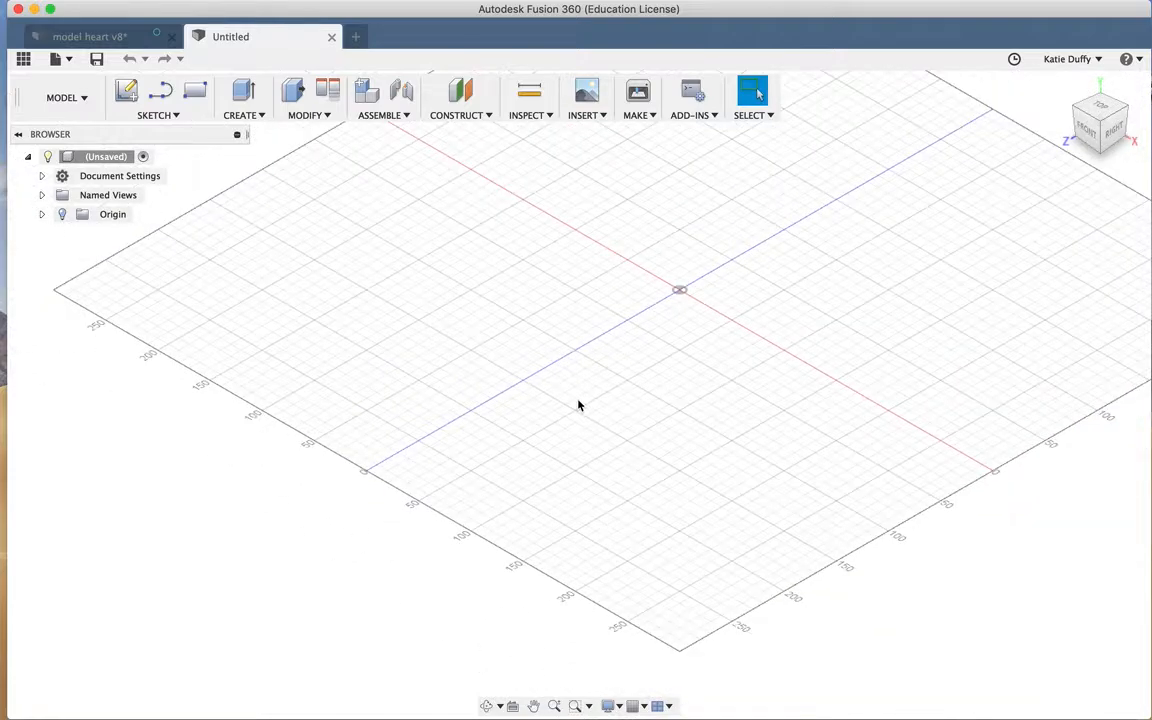
pyautogui.scroll(10, 578, 401)
pyautogui.moveTo(350, 470); pyautogui.dragTo(890, 440, button='middle')
pyautogui.moveTo(381, 486); pyautogui.dragTo(505, 310, button='middle')
pyautogui.scroll(-10, 480, 303)
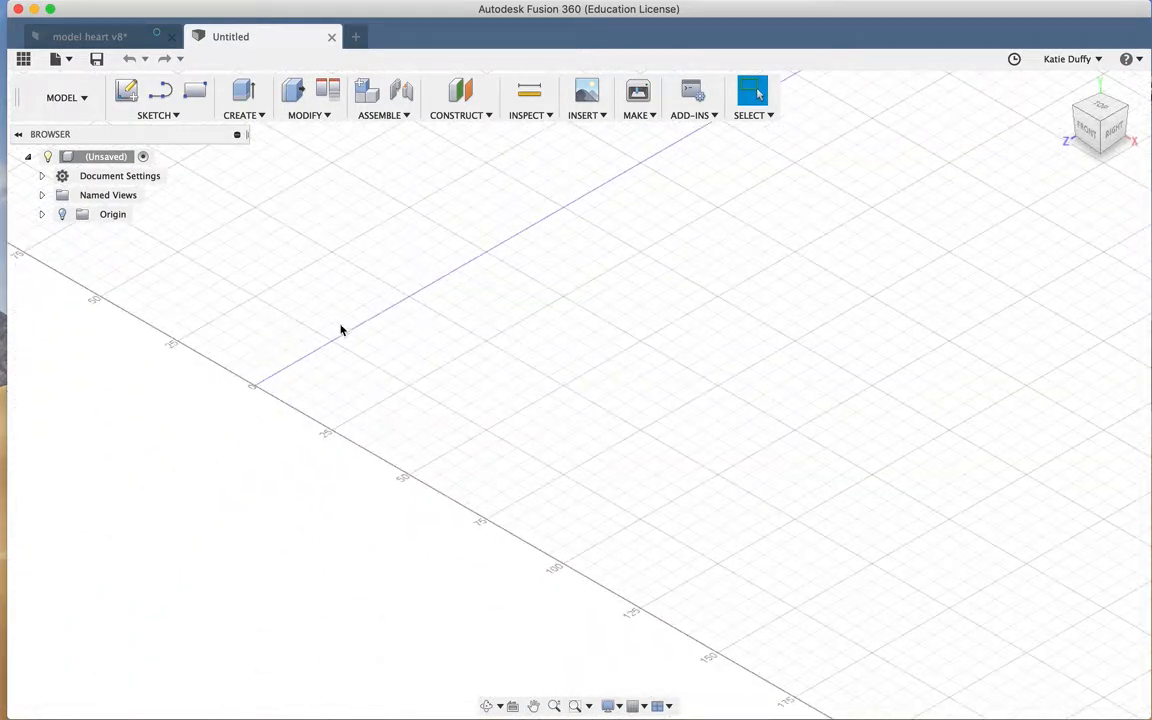
pyautogui.moveTo(314, 382); pyautogui.dragTo(119, 457, button='middle')
pyautogui.scroll(-4, 572, 352)
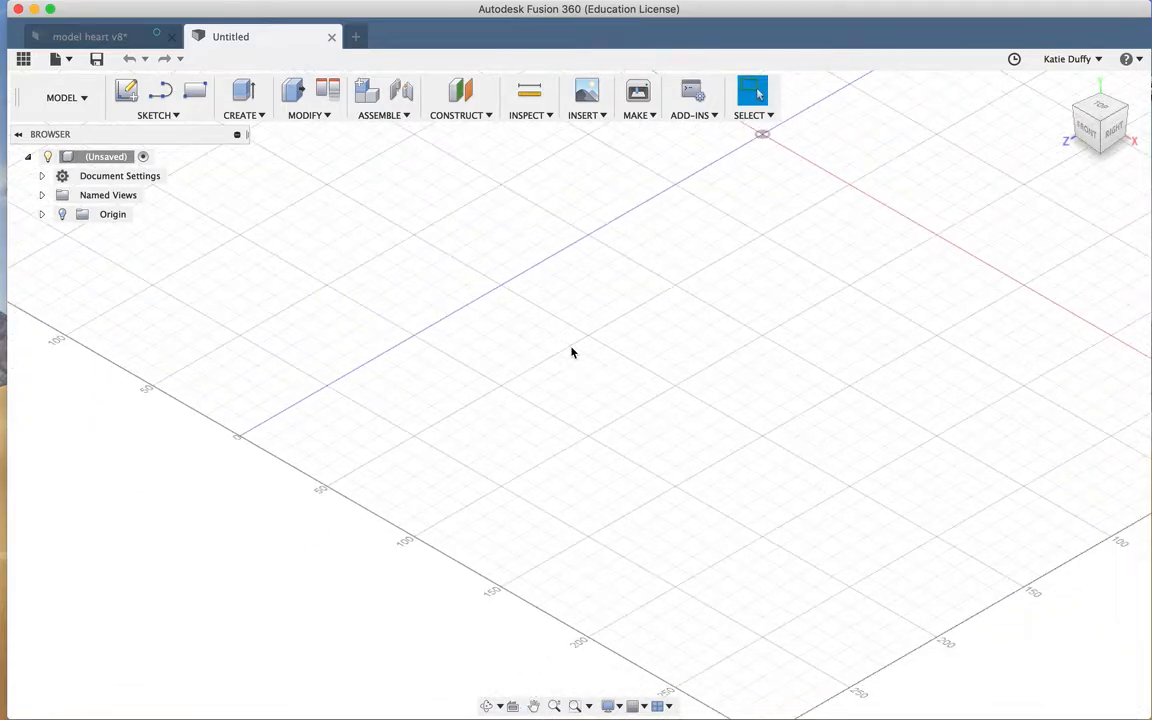
pyautogui.moveTo(1097, 128)
pyautogui.mouseDown()
pyautogui.moveTo(1098, 106)
pyautogui.moveTo(1134, 105)
pyautogui.moveTo(1108, 120)
pyautogui.mouseUp()
pyautogui.click(1063, 90)
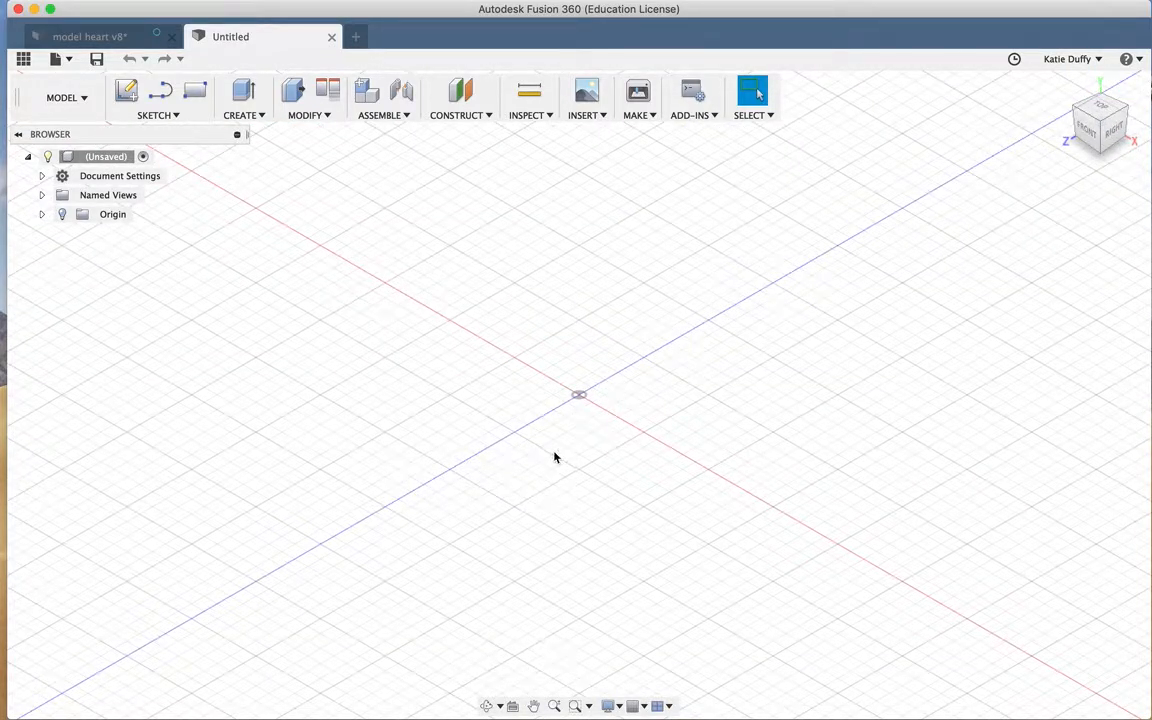
# Orbit the empty workspace freely about the origin to look at it from another angle.
pyautogui.moveTo(553, 451); pyautogui.dragTo(535, 496)
pyautogui.press('Escape')
pyautogui.keyDown('shift'); pyautogui.moveTo(581, 404); pyautogui.dragTo(561, 303, button='middle'); pyautogui.keyUp('shift')
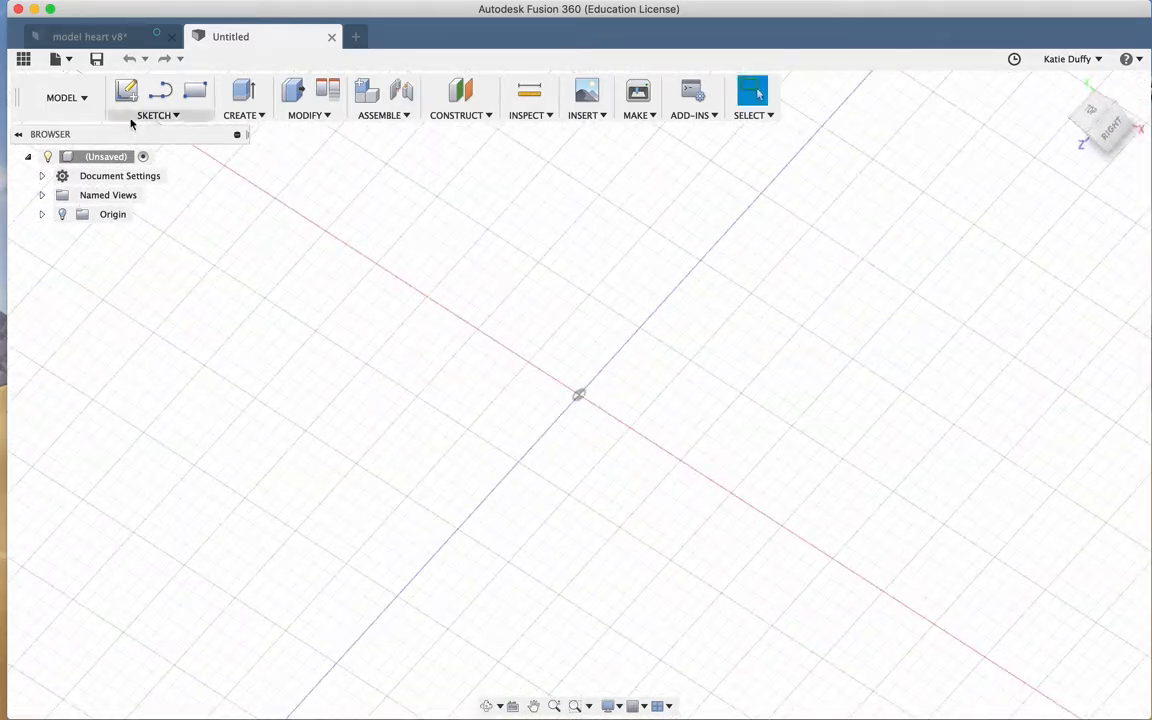
# Switch to the model heart v8 design and orbit the heart-shaped box to examine it from above.
pyautogui.click(100, 36)
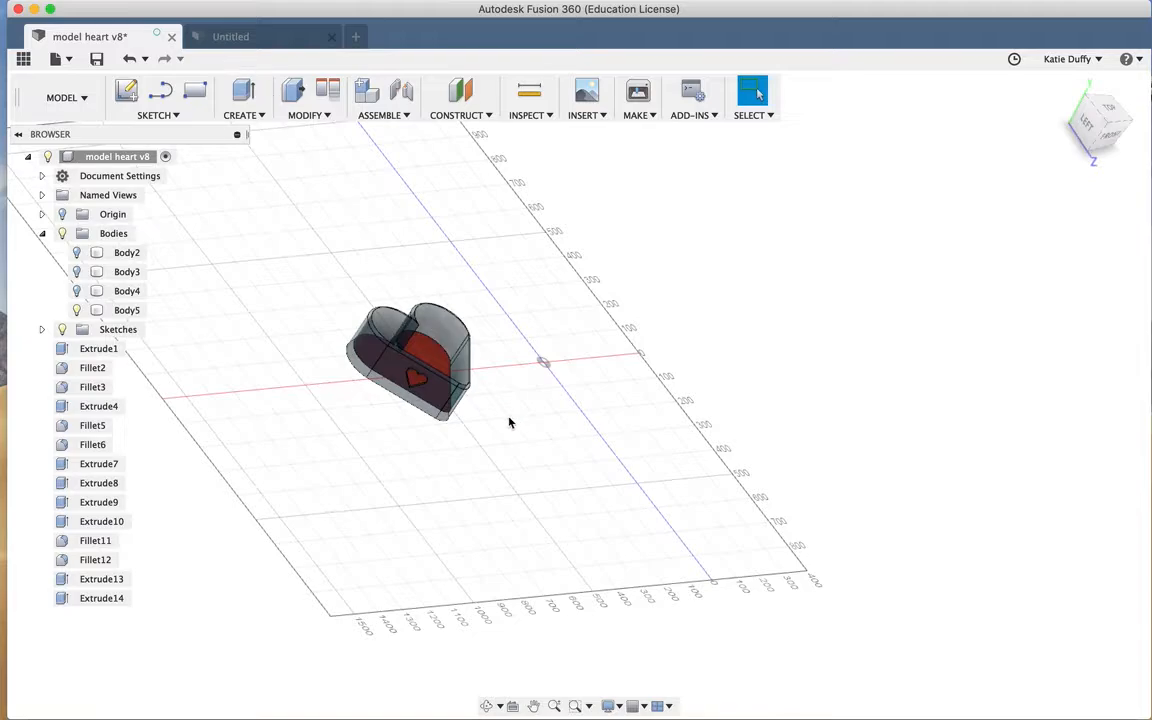
pyautogui.keyDown('shift'); pyautogui.moveTo(459, 446); pyautogui.dragTo(586, 303, button='middle'); pyautogui.keyUp('shift')
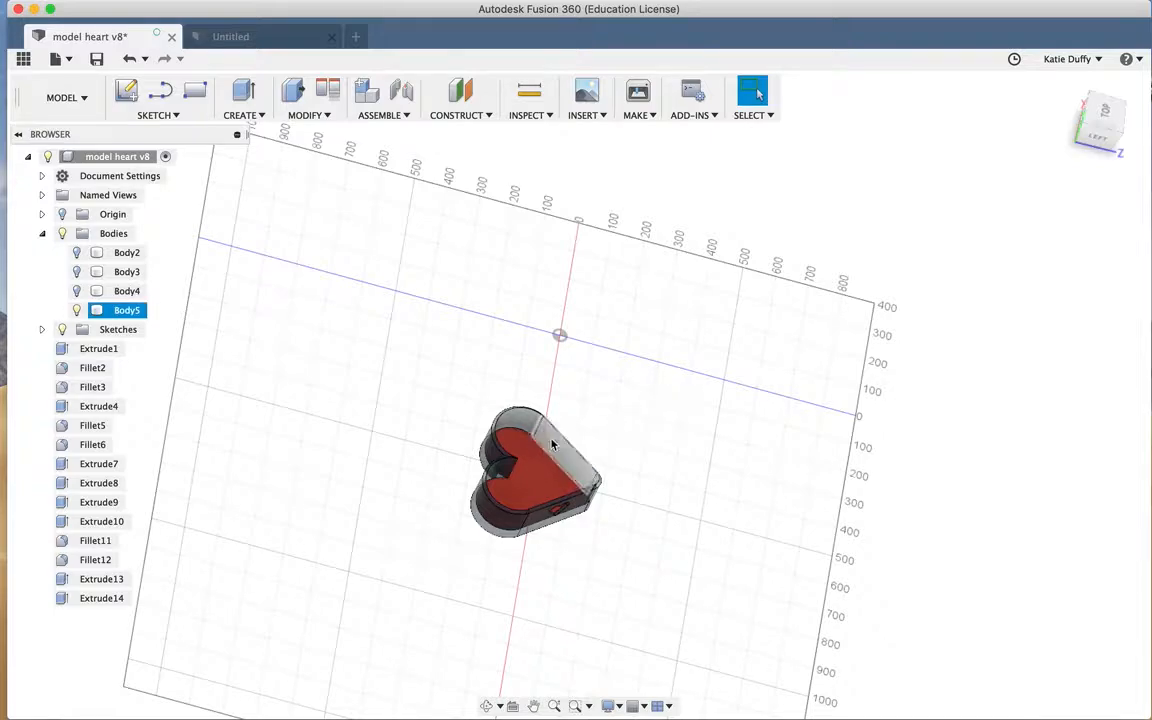
pyautogui.rightClick(550, 446)
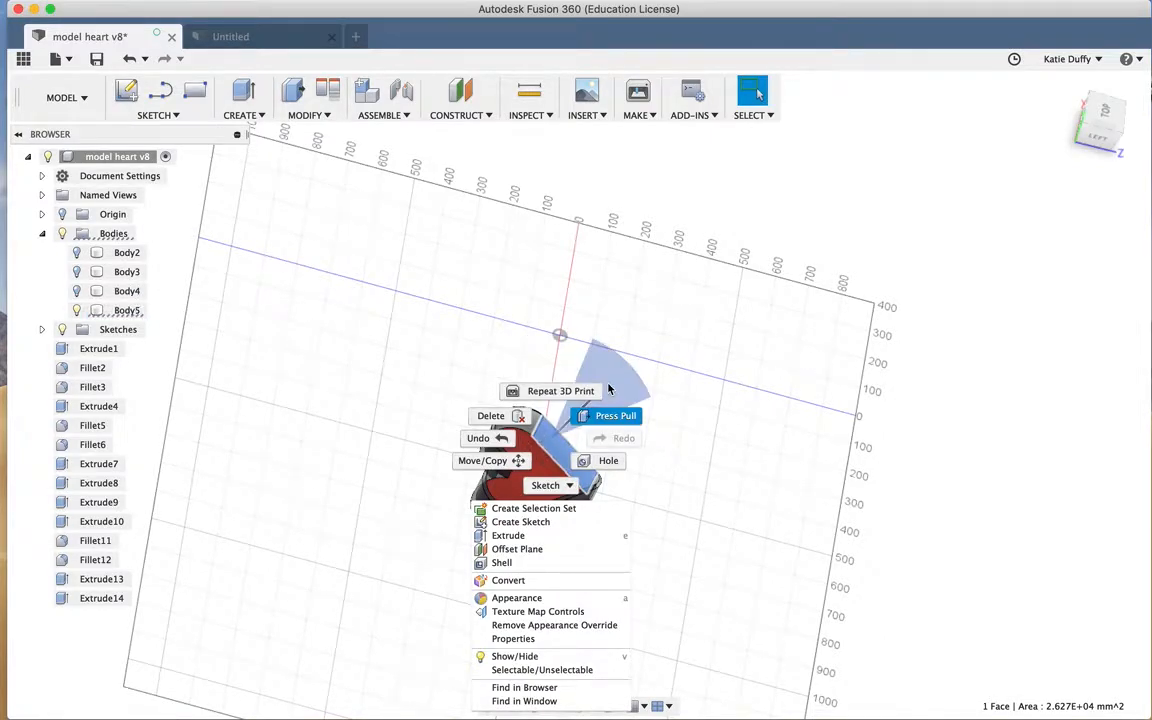
pyautogui.click(650, 322)
pyautogui.scroll(-2, 622, 326)
# Set the orbit center on the straight side wall of the heart-shaped box.
pyautogui.rightClick(557, 382)
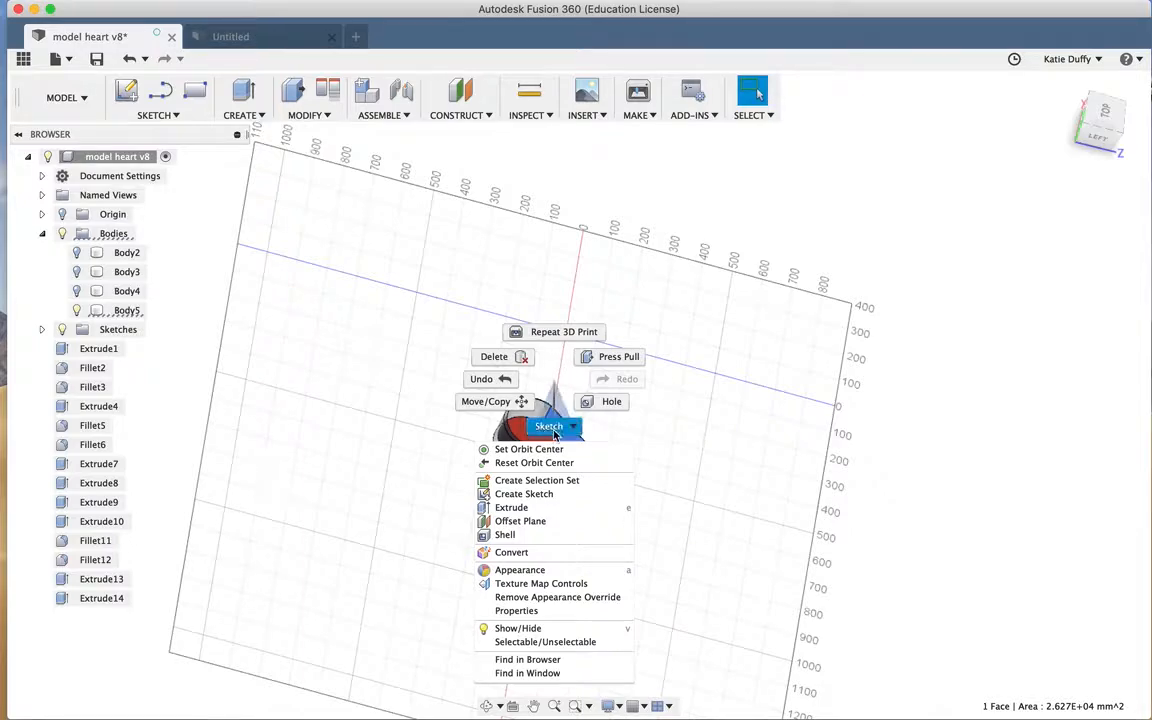
pyautogui.click(495, 451)
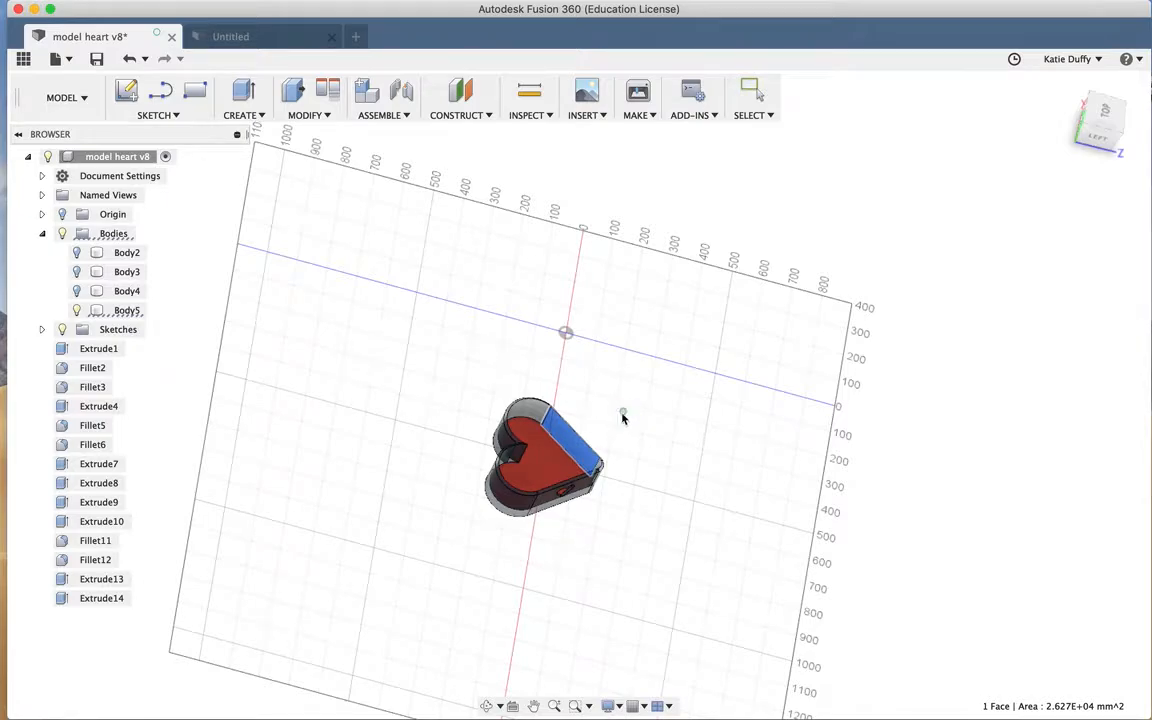
pyautogui.click(543, 430)
# Orbit around the heart-shaped box to examine it from the back and from above.
pyautogui.keyDown('shift'); pyautogui.moveTo(619, 424); pyautogui.dragTo(563, 309, button='middle'); pyautogui.keyUp('shift')
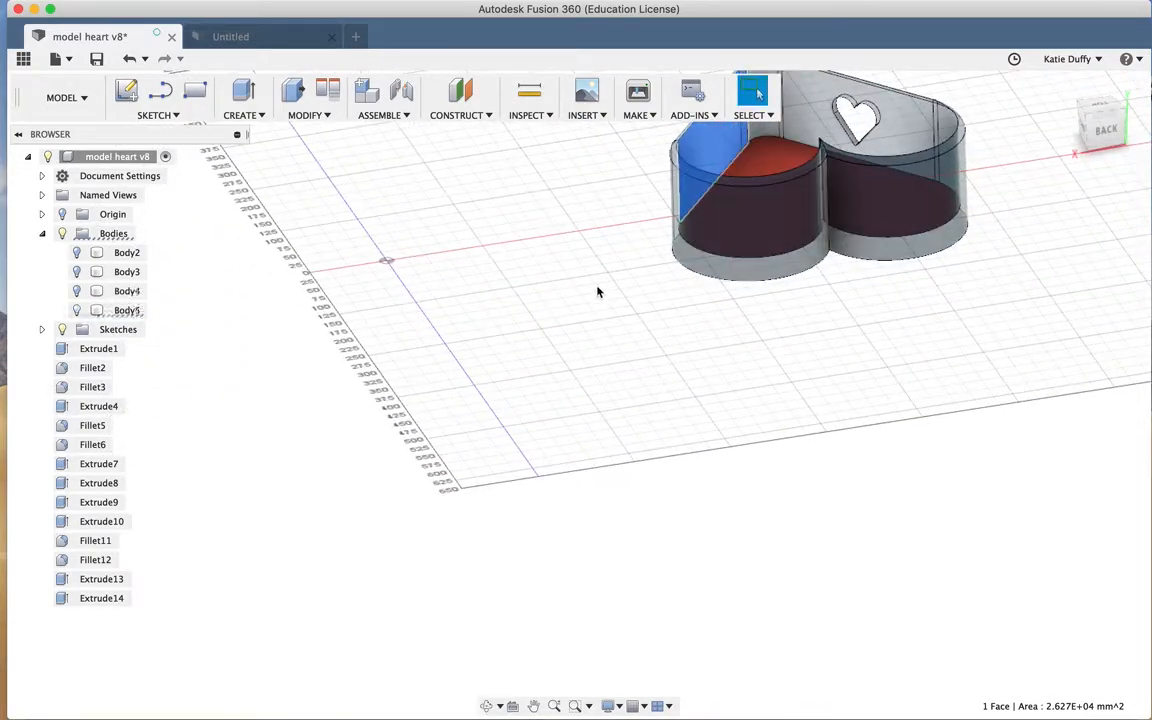
pyautogui.click(689, 232)
pyautogui.keyDown('shift'); pyautogui.moveTo(694, 237); pyautogui.dragTo(535, 347, button='middle'); pyautogui.keyUp('shift')
pyautogui.keyDown('shift'); pyautogui.moveTo(743, 249); pyautogui.dragTo(728, 250, button='middle'); pyautogui.keyUp('shift')
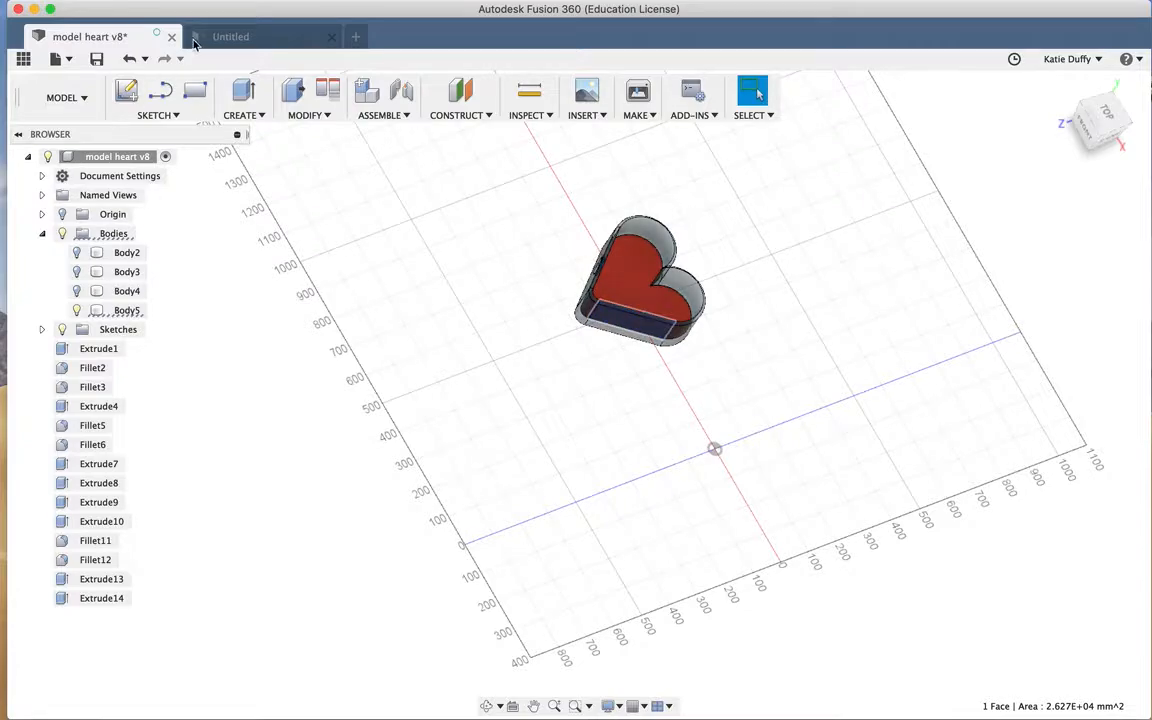
# Return to the Untitled design and shift the view of its grid with the Pan tool.
pyautogui.click(250, 36)
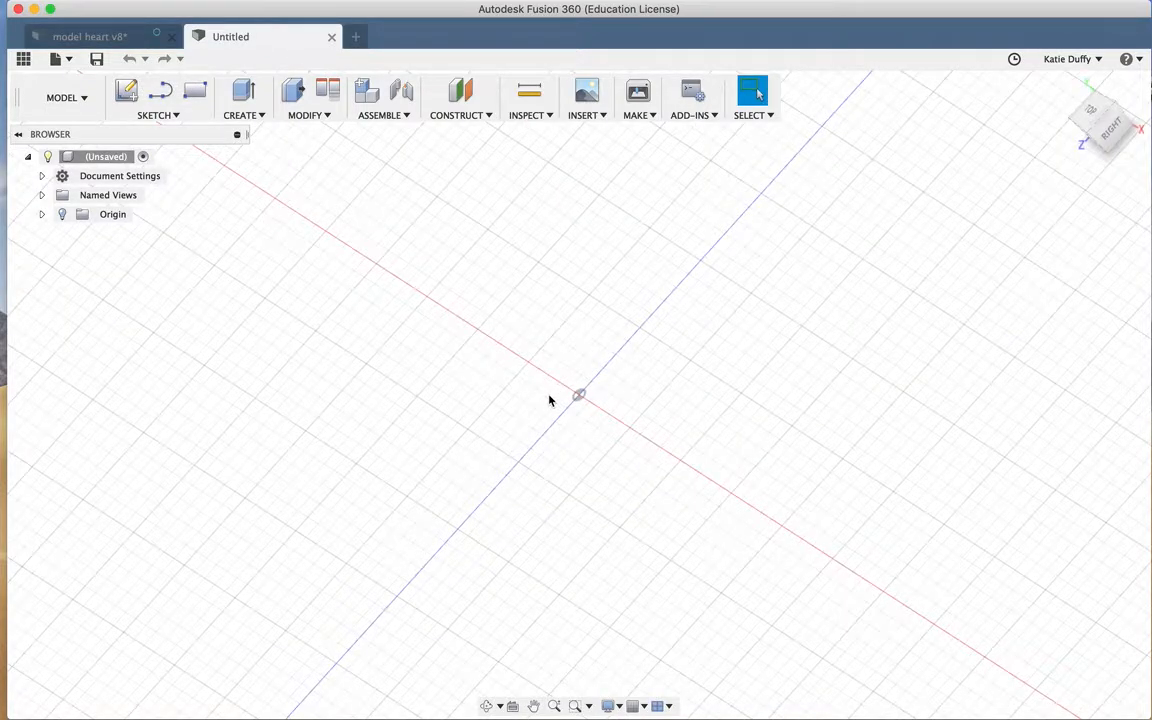
pyautogui.click(534, 706)
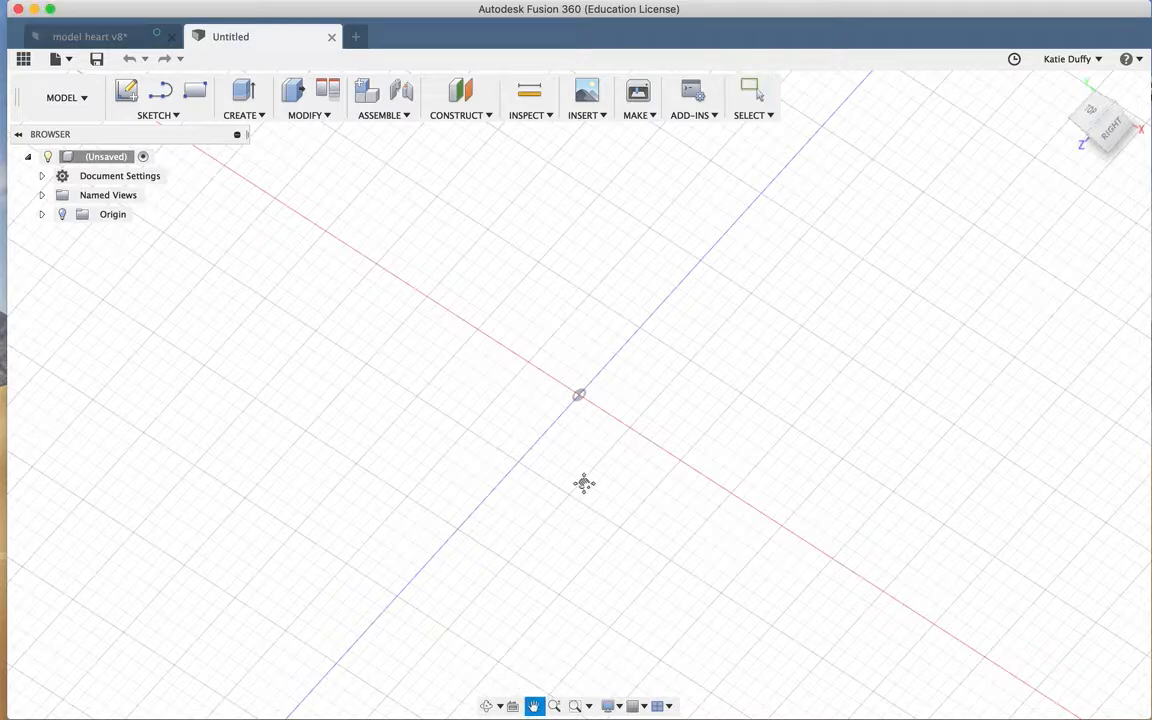
pyautogui.moveTo(561, 475); pyautogui.dragTo(983, 300)
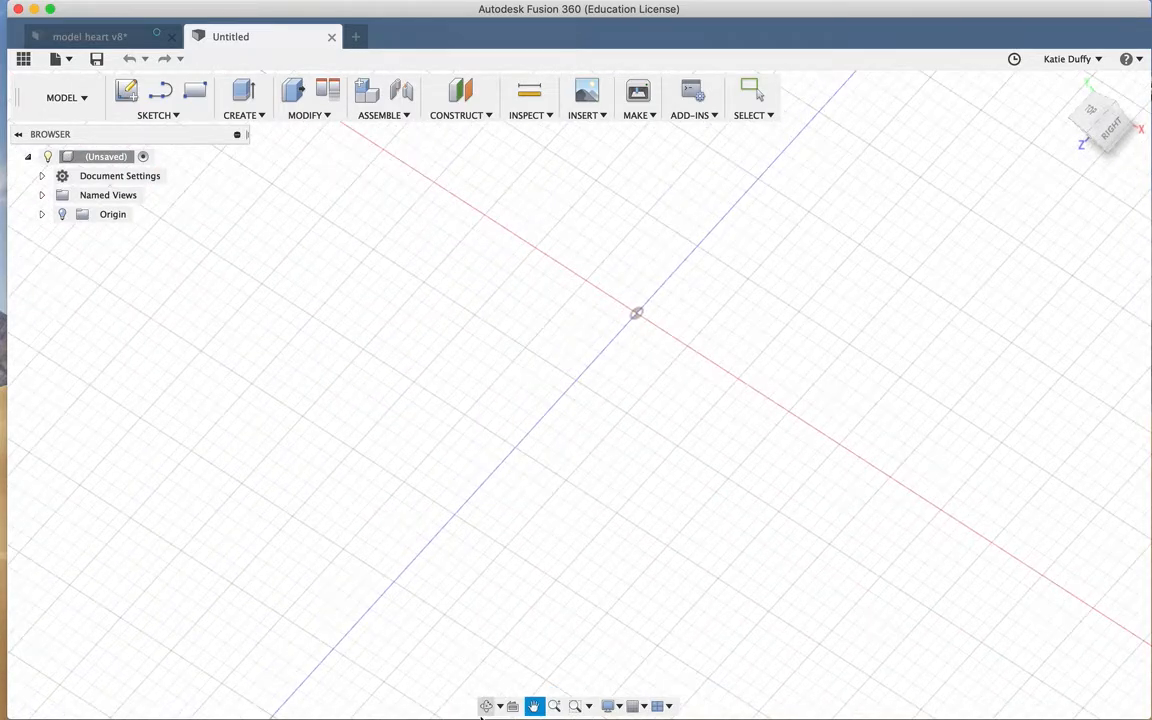
# Look at the workspace grid from its underside with the Orbit tool and zoom out to its edges.
pyautogui.click(489, 706)
pyautogui.moveTo(514, 411); pyautogui.dragTo(483, 138)
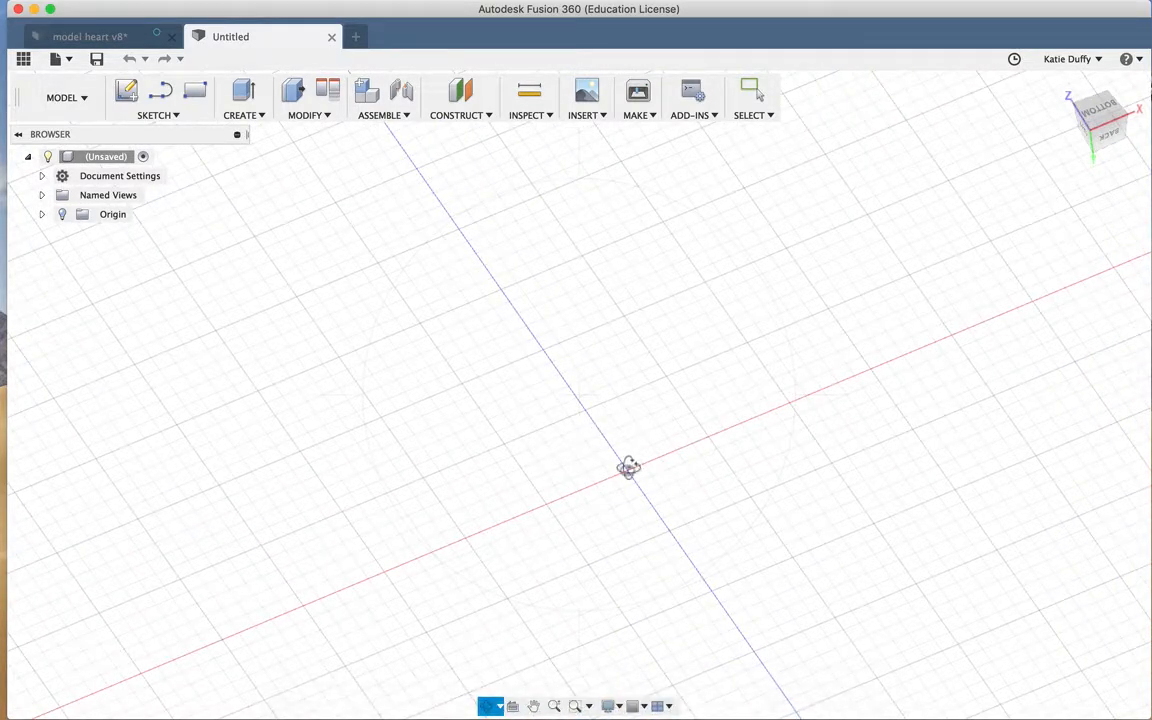
pyautogui.scroll(-5, 529, 410)
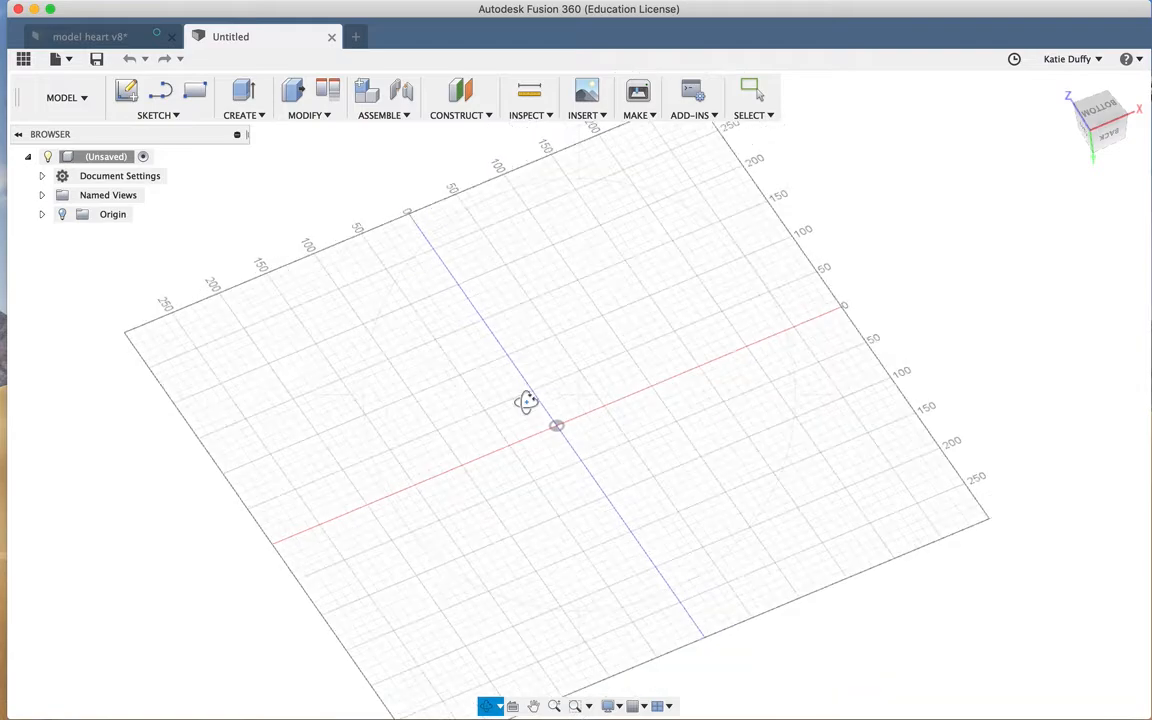
pyautogui.scroll(-3, 527, 410)
pyautogui.scroll(5, 527, 410)
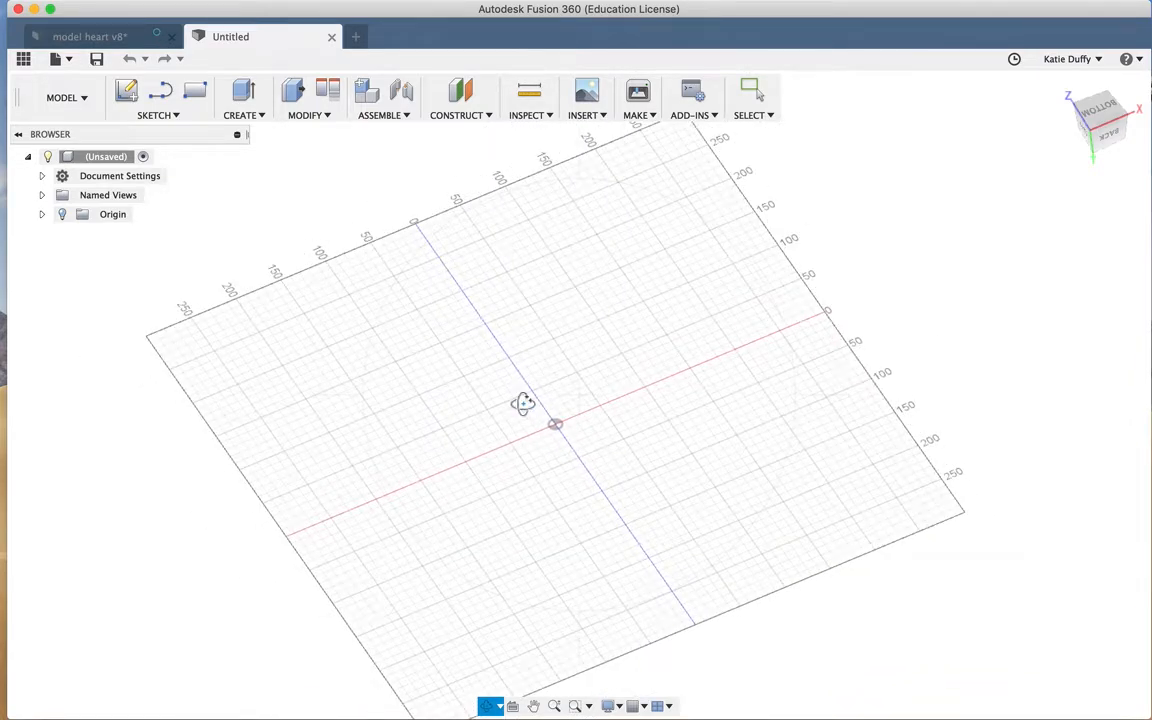
pyautogui.click(533, 706)
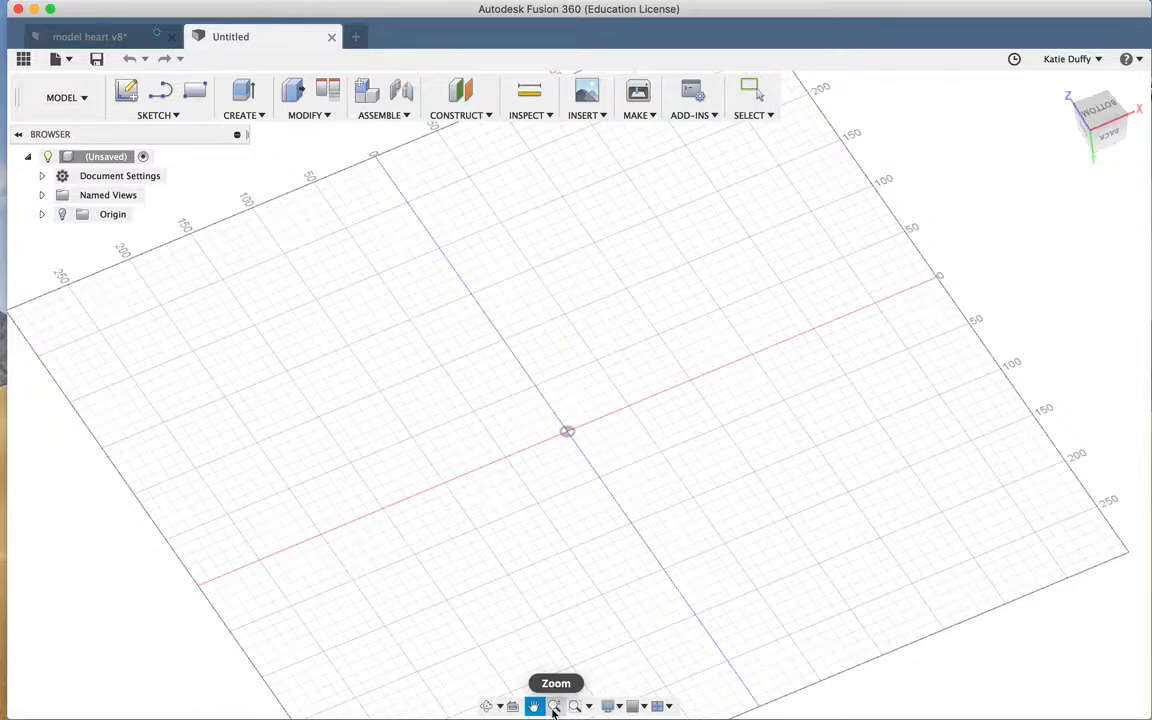
pyautogui.press('Escape')
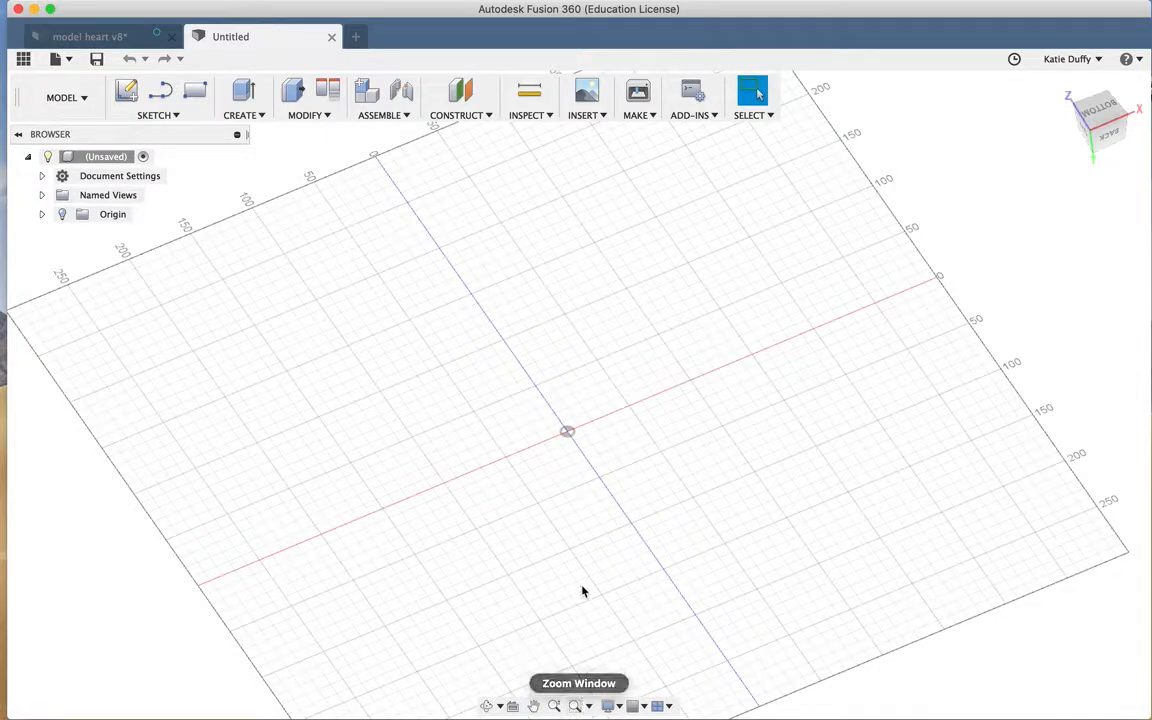
# Fit the whole workspace grid in the view and zoom in on its origin.
pyautogui.click(555, 706)
pyautogui.press('Escape')
pyautogui.click(555, 706)
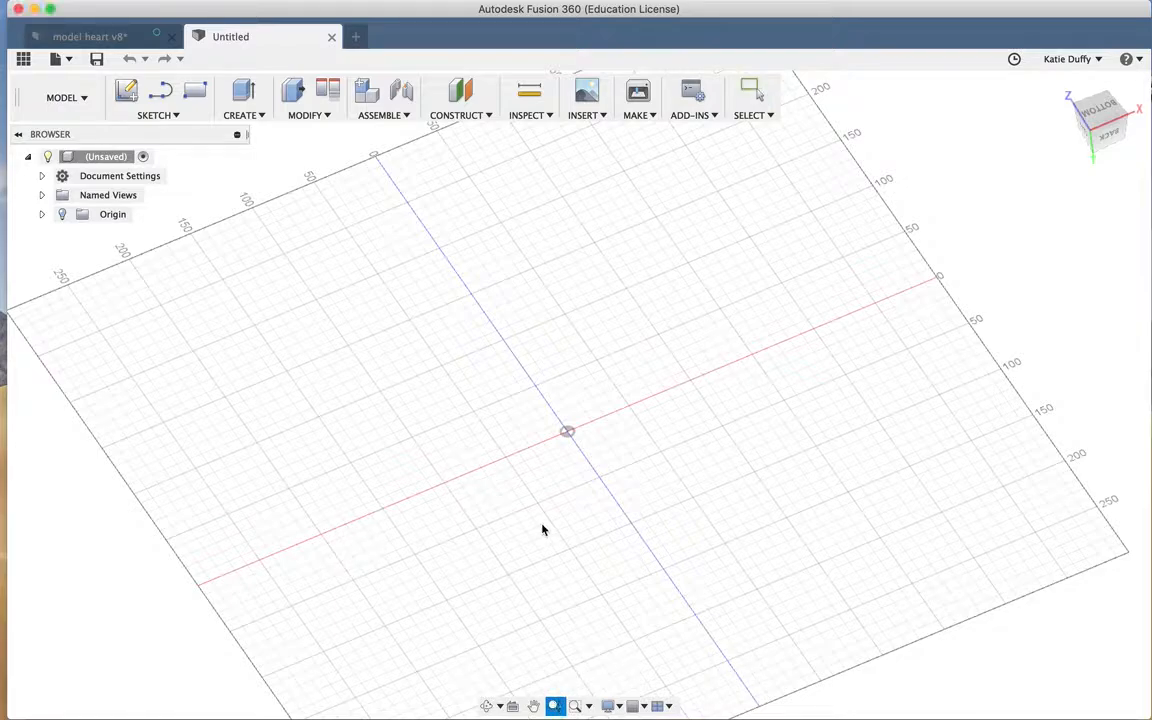
pyautogui.press('Escape')
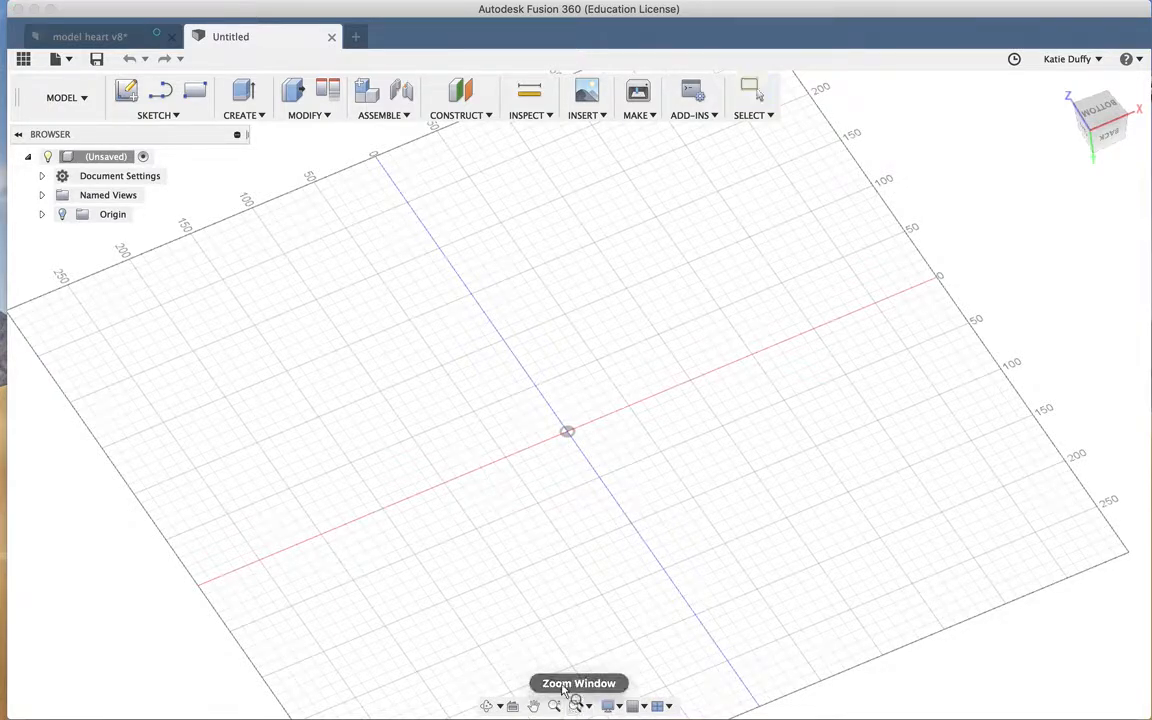
pyautogui.click(588, 706)
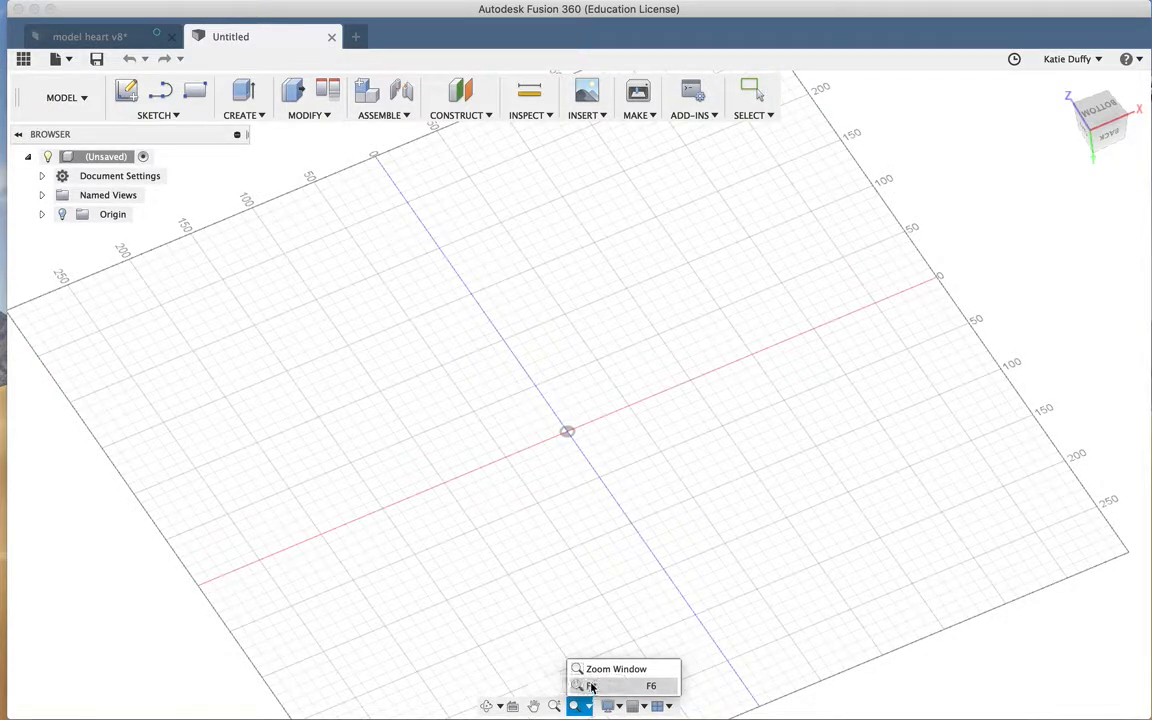
pyautogui.click(591, 686)
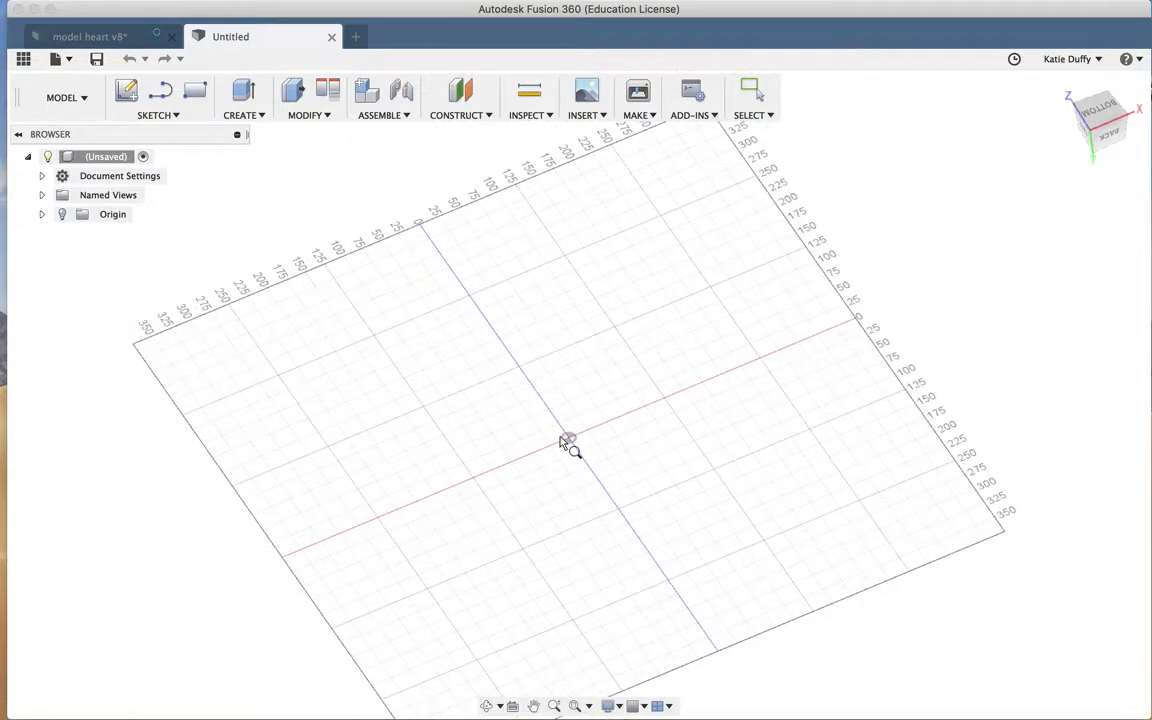
pyautogui.scroll(6, 560, 443)
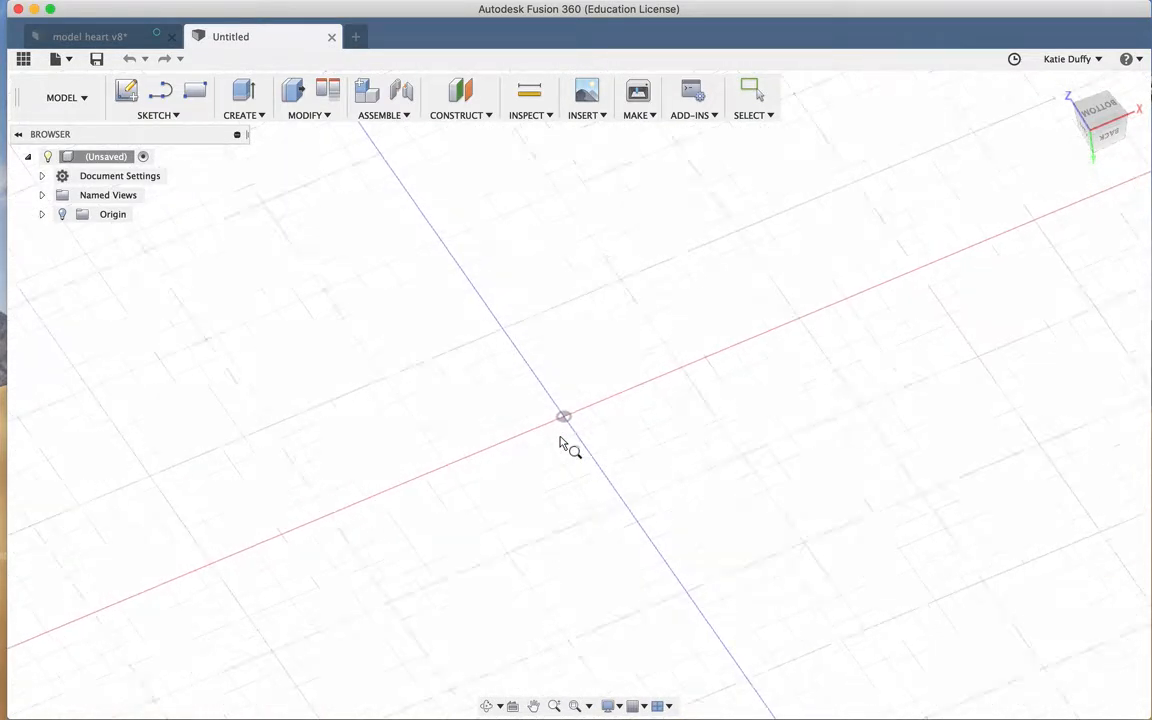
pyautogui.press('Escape')
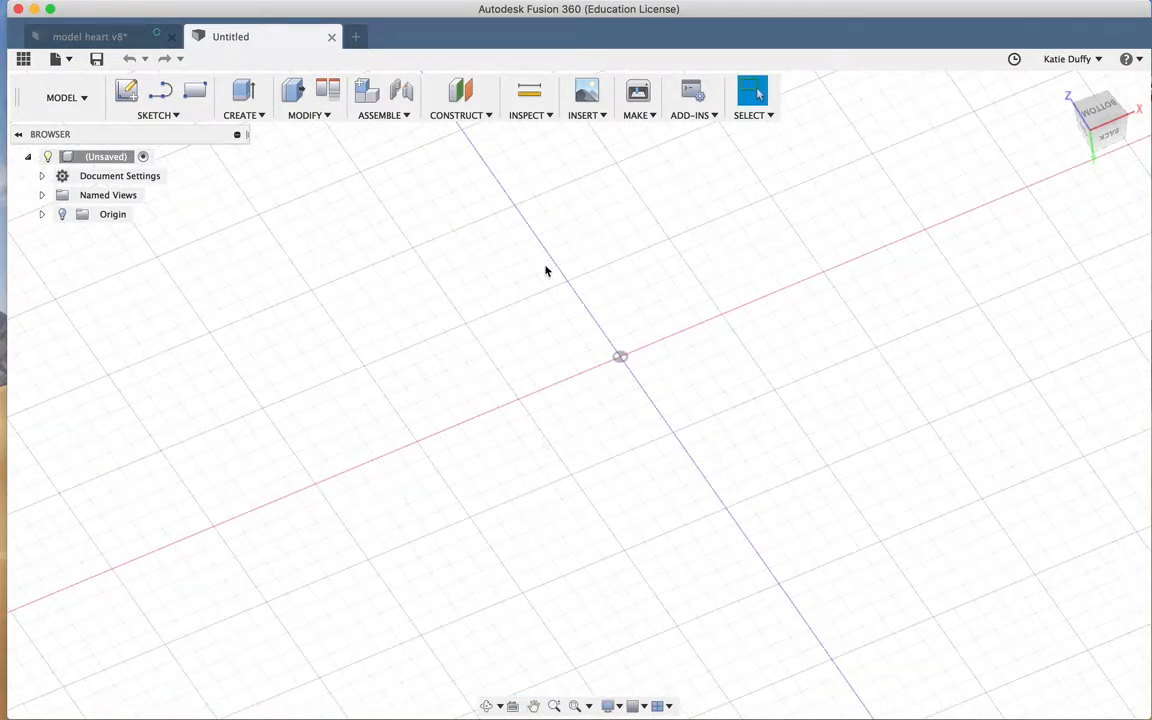
# Return the workspace grid to the isometric home view and zoom out to its edges.
pyautogui.scroll(-3, 532, 266)
pyautogui.keyDown('shift'); pyautogui.moveTo(705, 363); pyautogui.dragTo(1039, 108, button='middle'); pyautogui.keyUp('shift')
pyautogui.click(1065, 88)
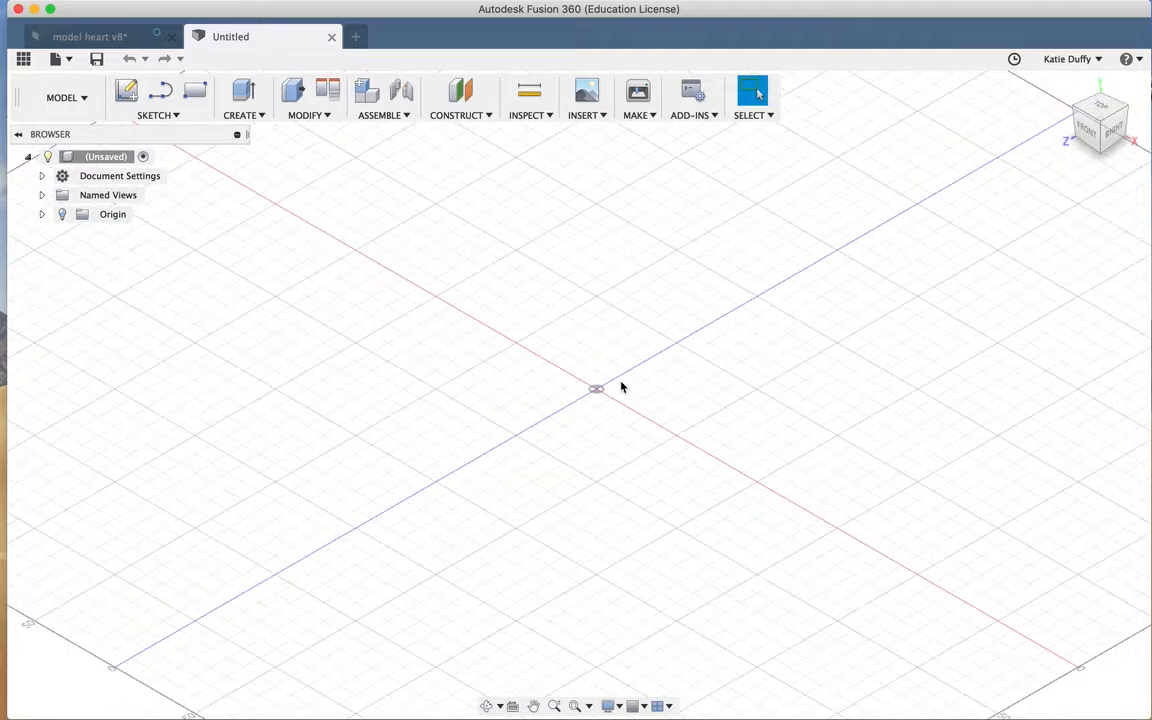
pyautogui.scroll(-4, 620, 386)
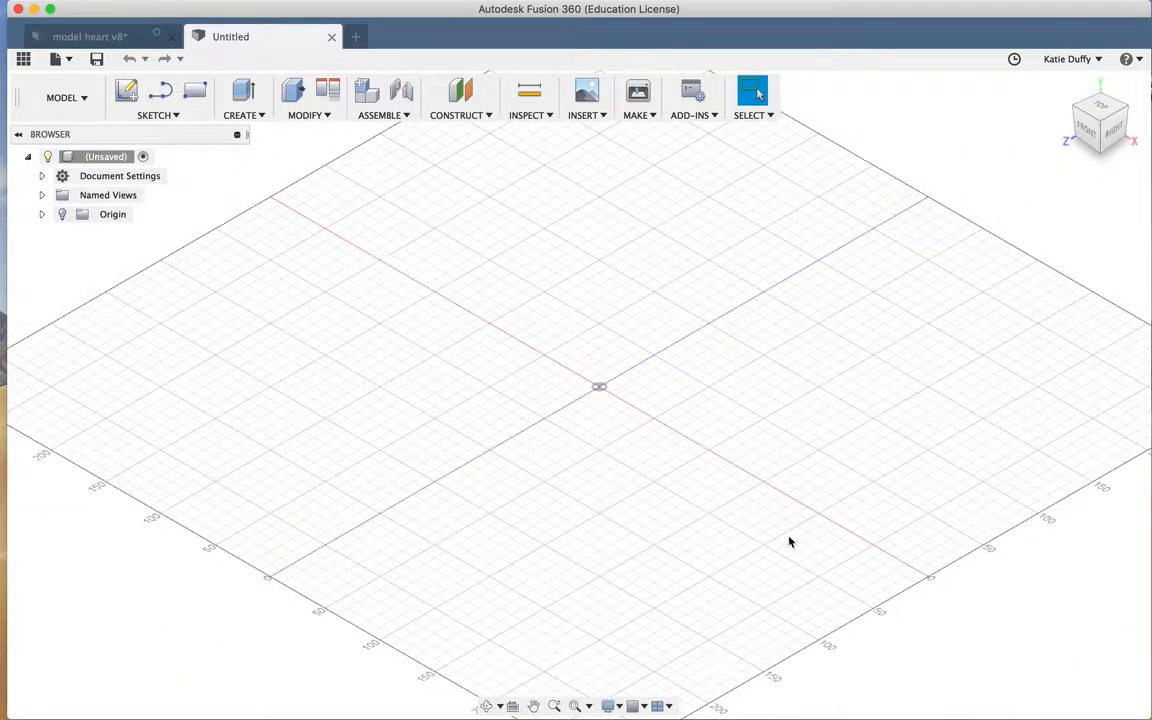
# Look over the display settings and switch to the model heart v8 design.
pyautogui.click(615, 707)
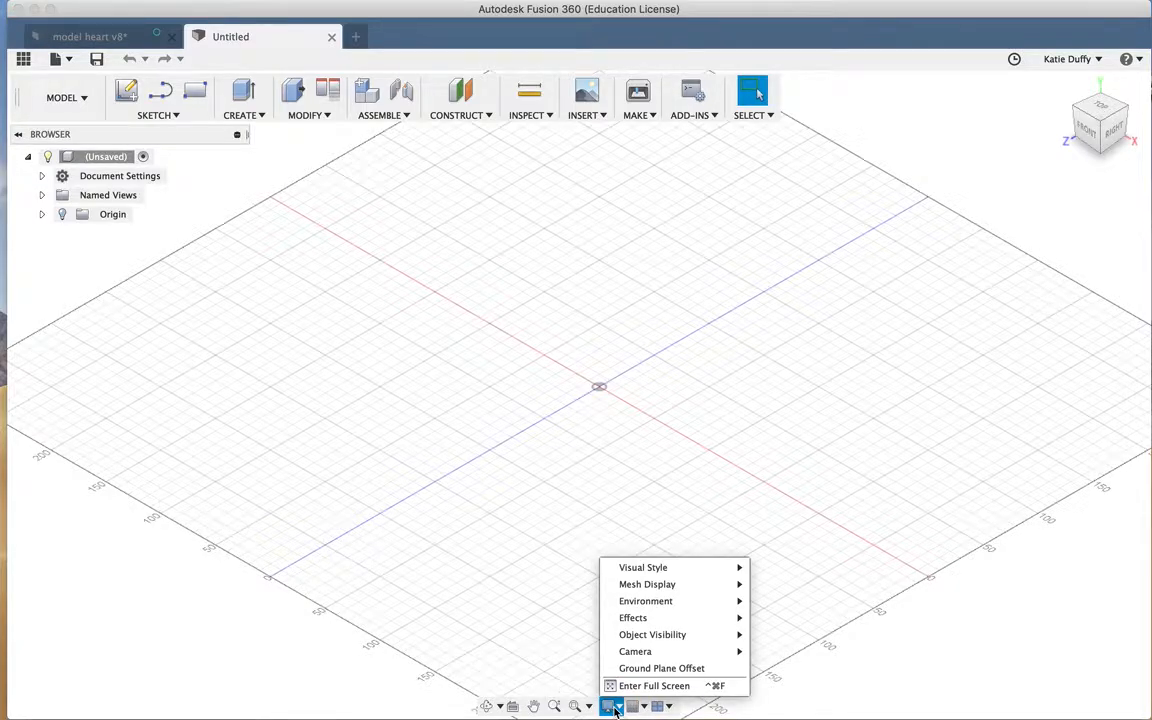
pyautogui.moveTo(745, 568)
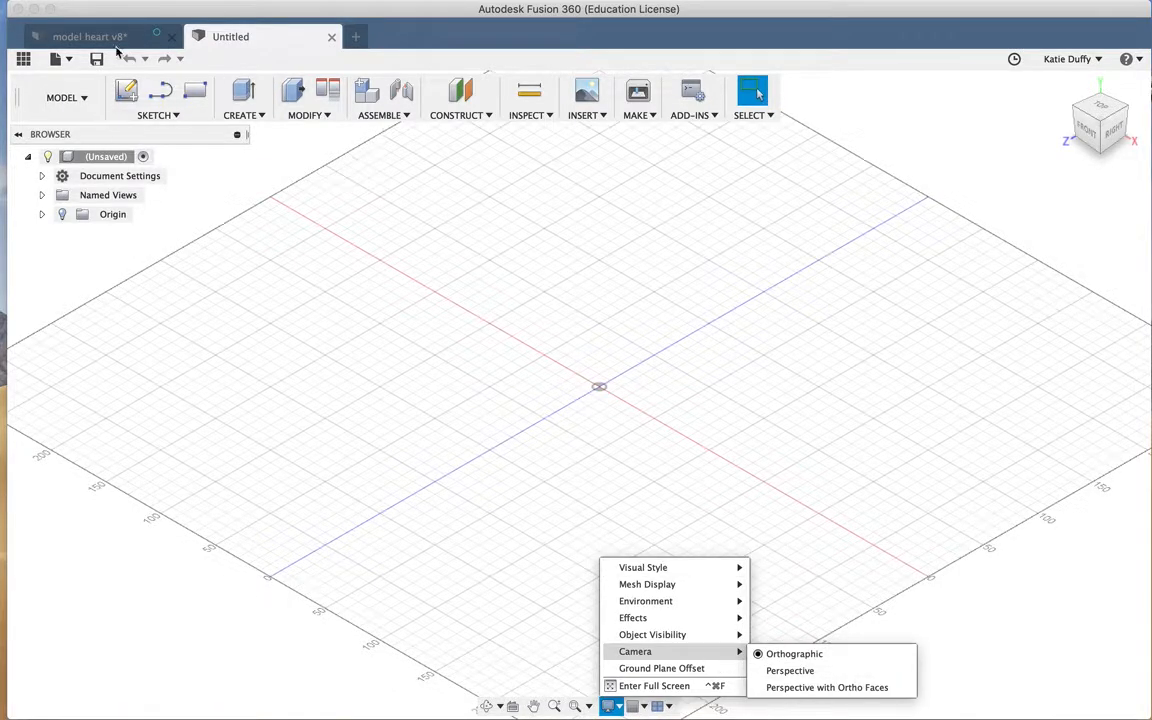
pyautogui.click(100, 38)
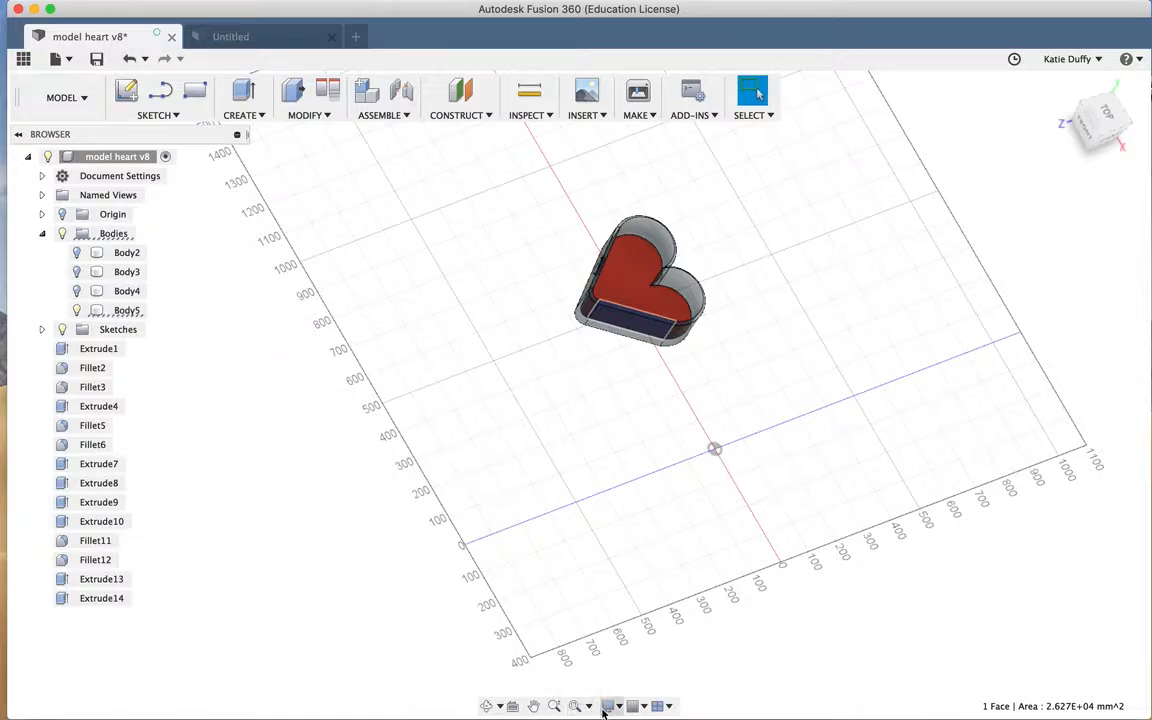
# Show the heart-shaped box as Wireframe with Visible Edges Only, and return the visual style to Shaded with Visible Edges Only.
pyautogui.click(603, 712)
pyautogui.moveTo(698, 570)
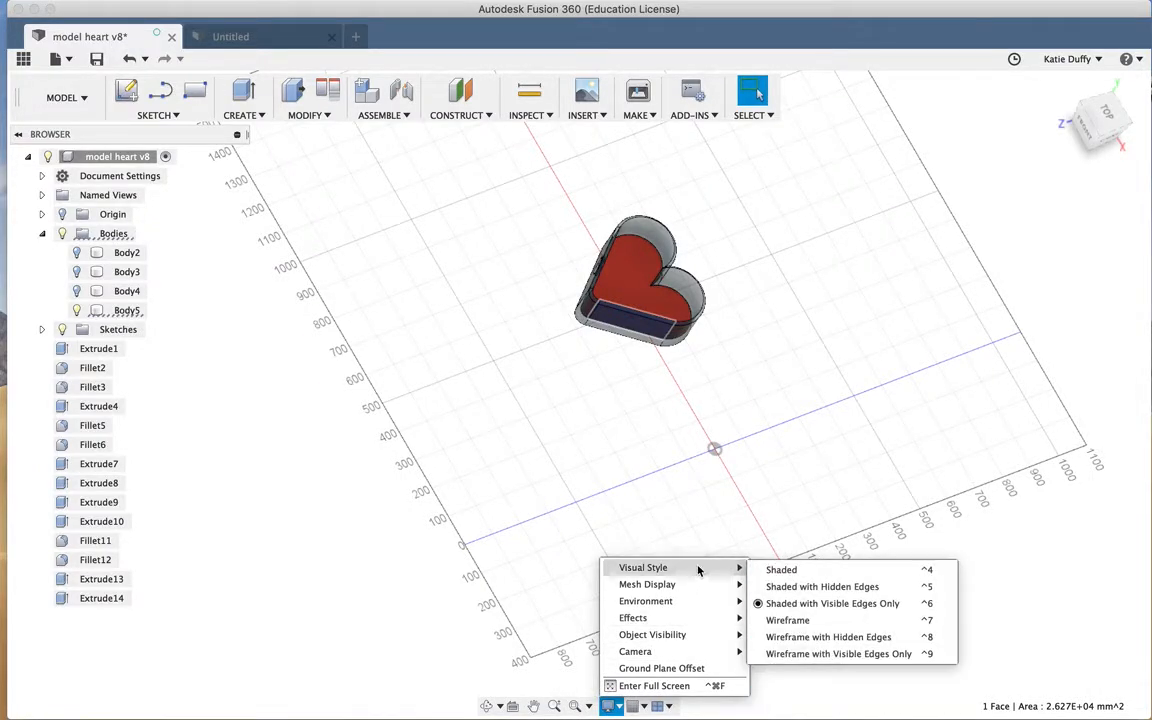
pyautogui.click(838, 654)
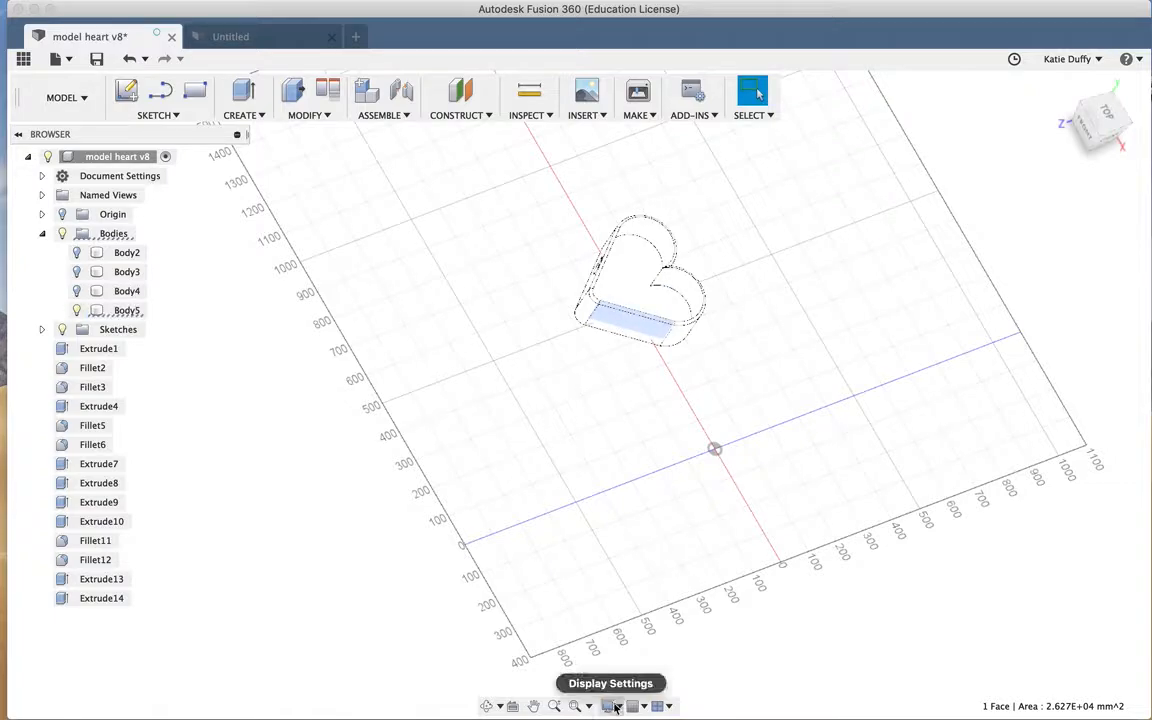
pyautogui.click(616, 707)
pyautogui.moveTo(712, 568)
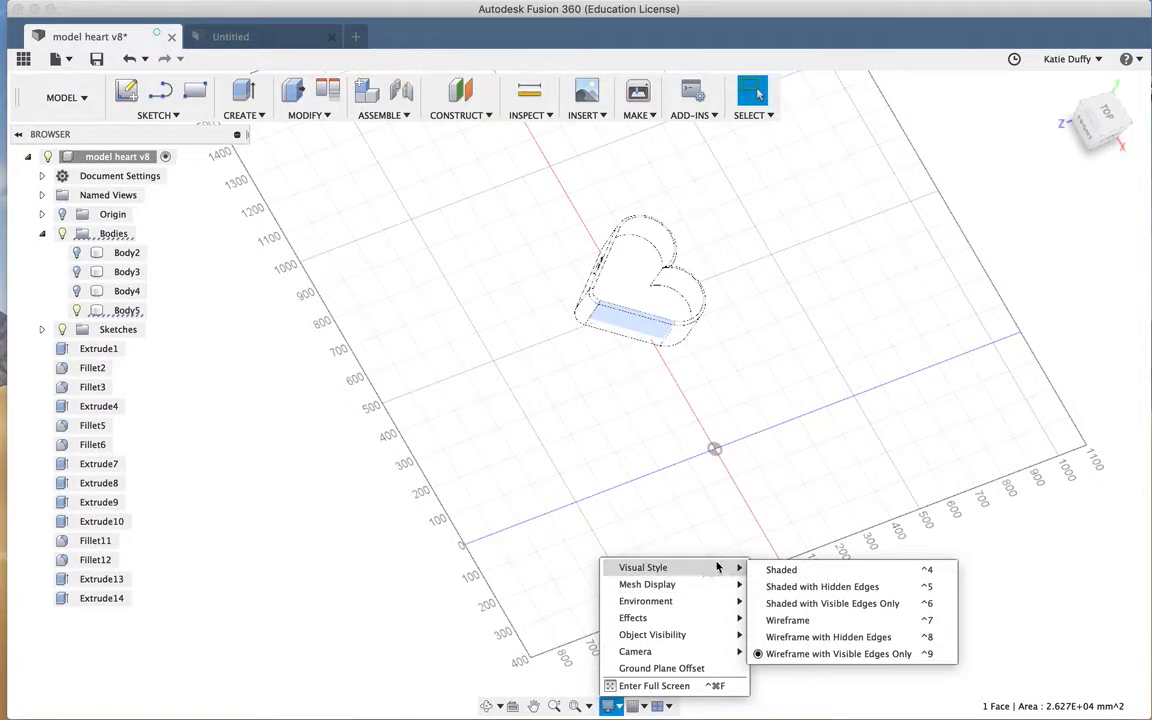
pyautogui.click(775, 604)
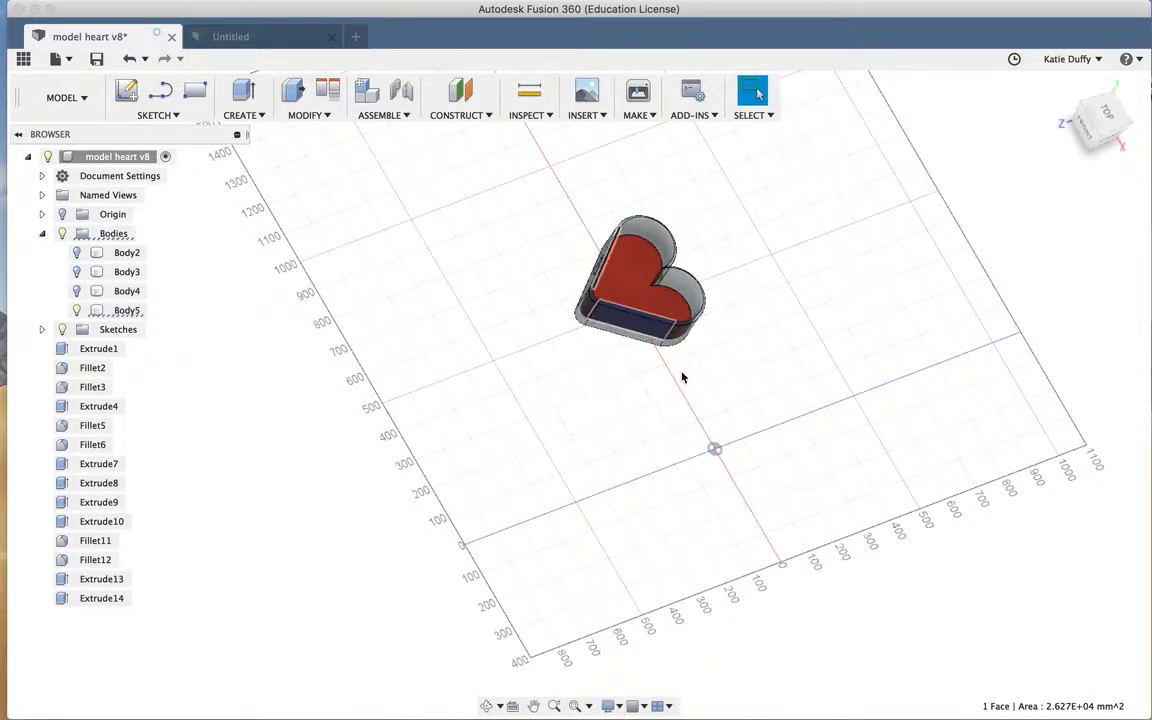
# Set the display environment to Tranquility Blue and turn on the Environment Dome effect.
pyautogui.click(608, 706)
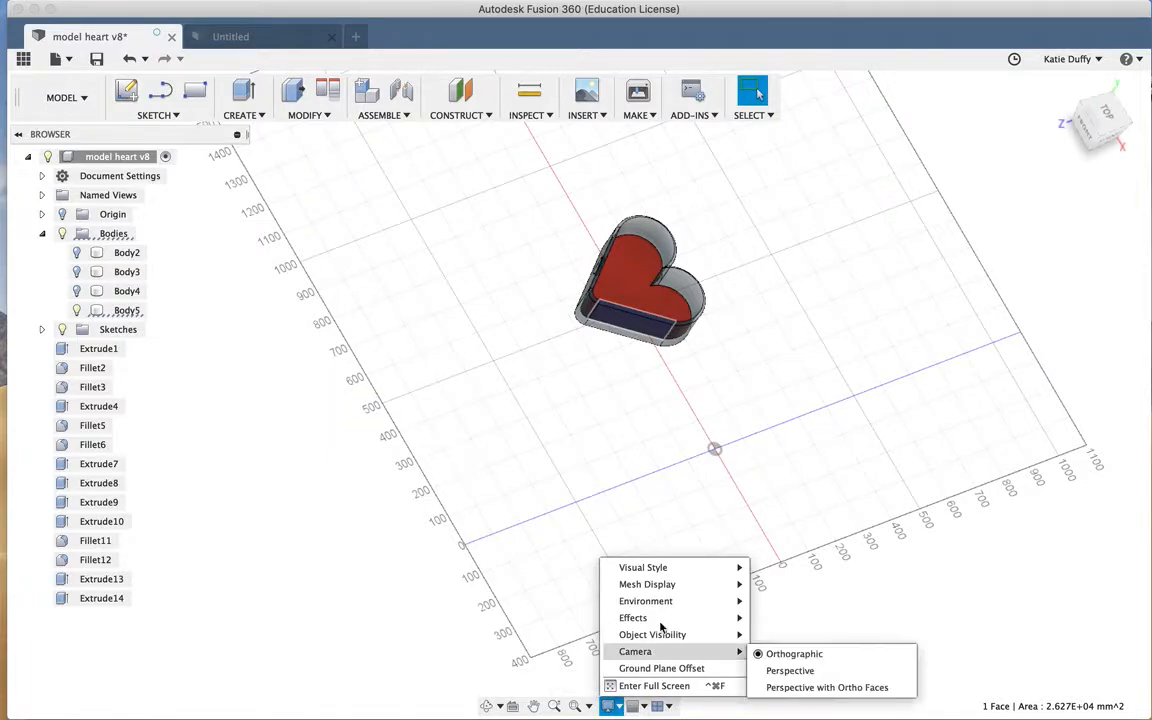
pyautogui.moveTo(688, 610)
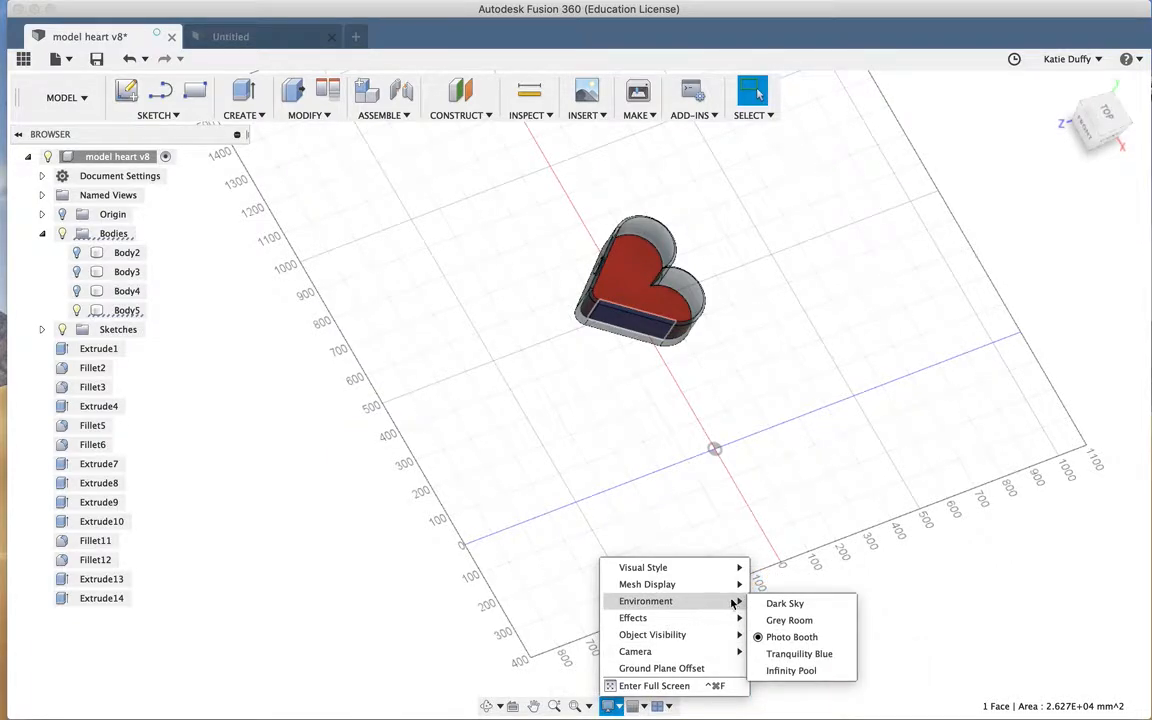
pyautogui.click(800, 654)
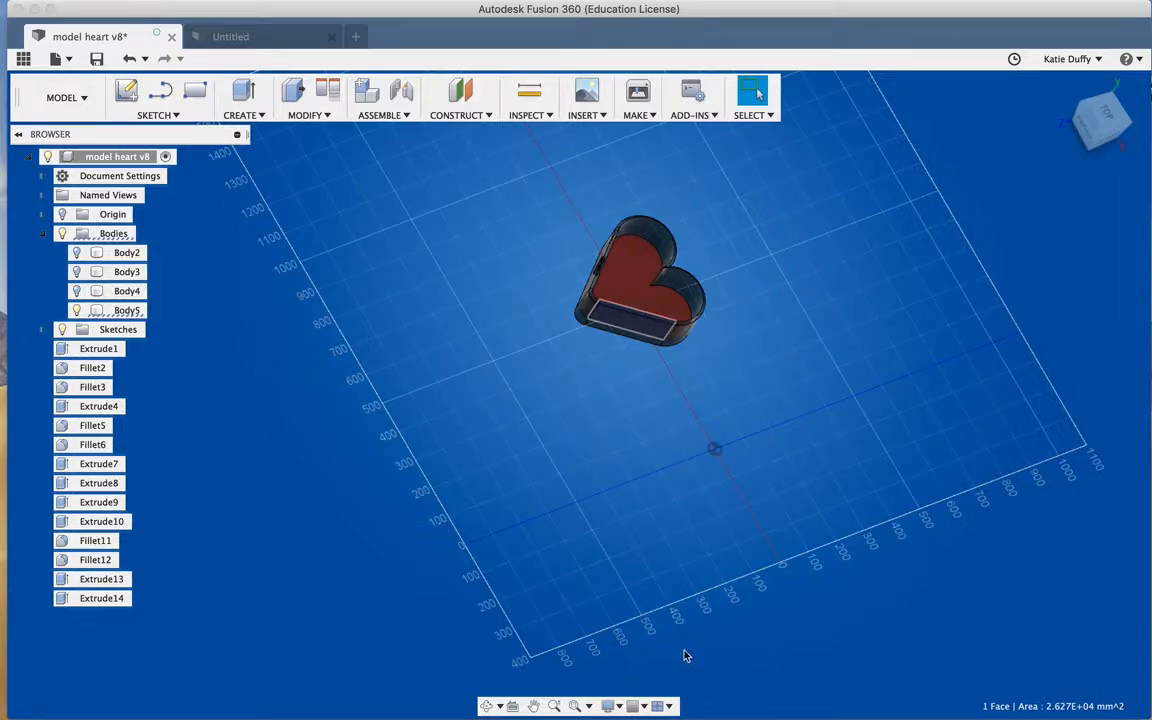
pyautogui.click(610, 706)
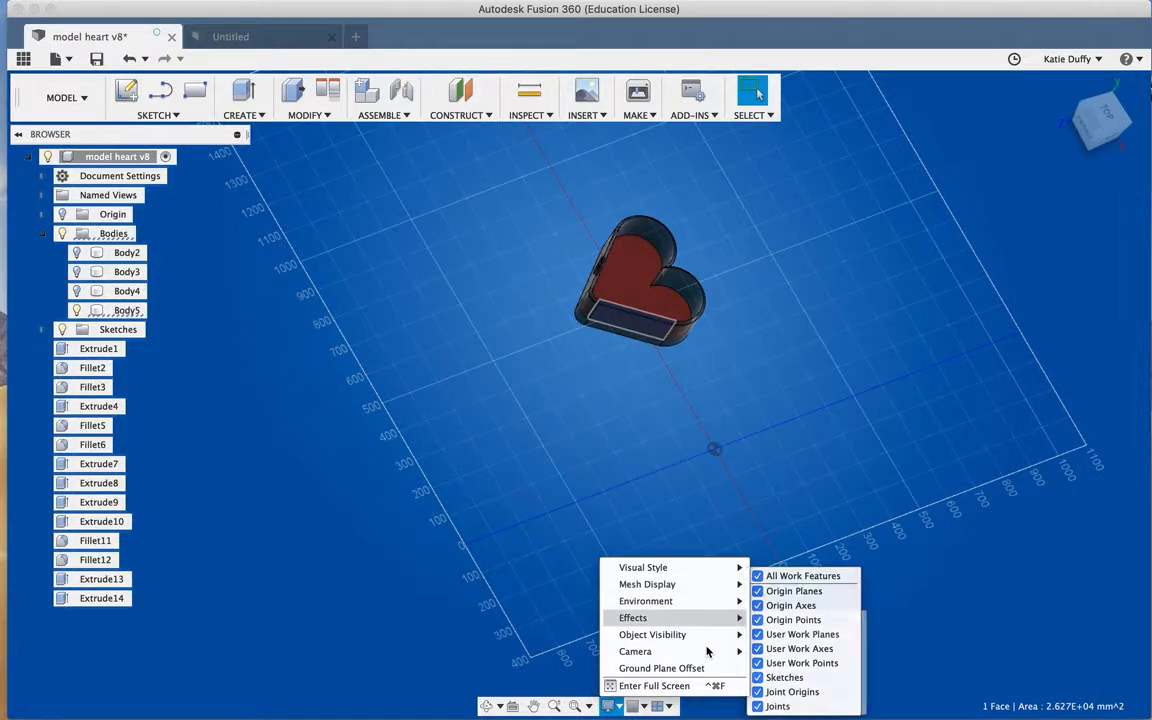
pyautogui.moveTo(697, 624)
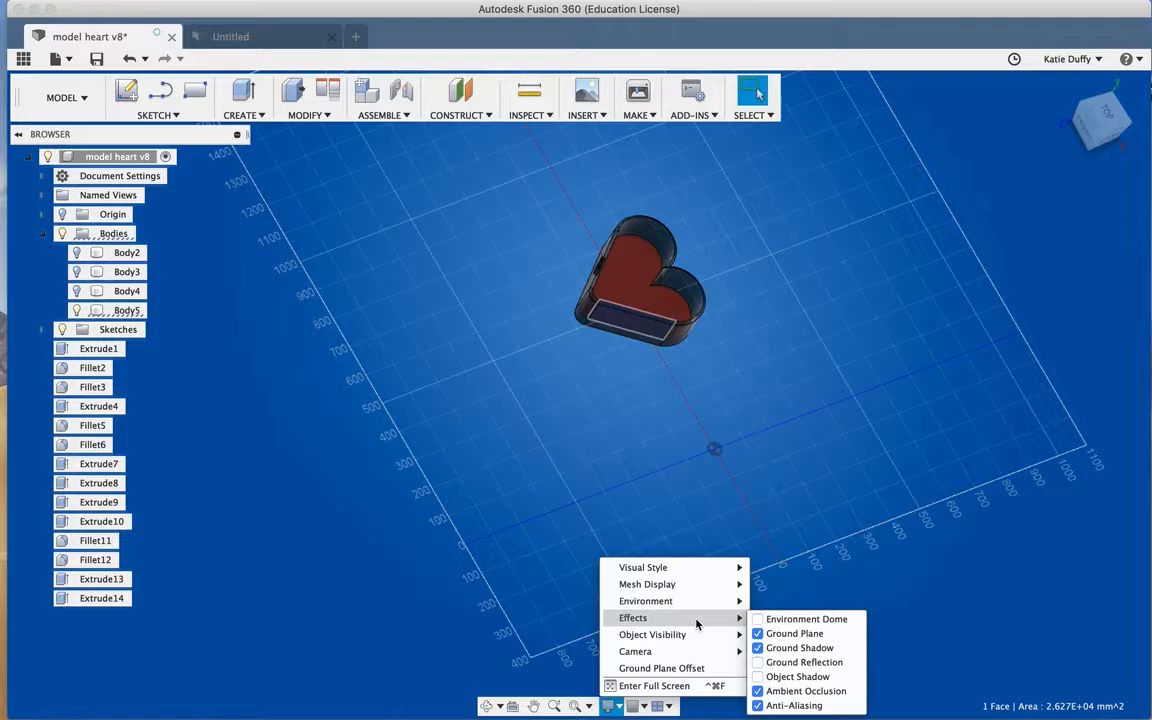
pyautogui.click(760, 620)
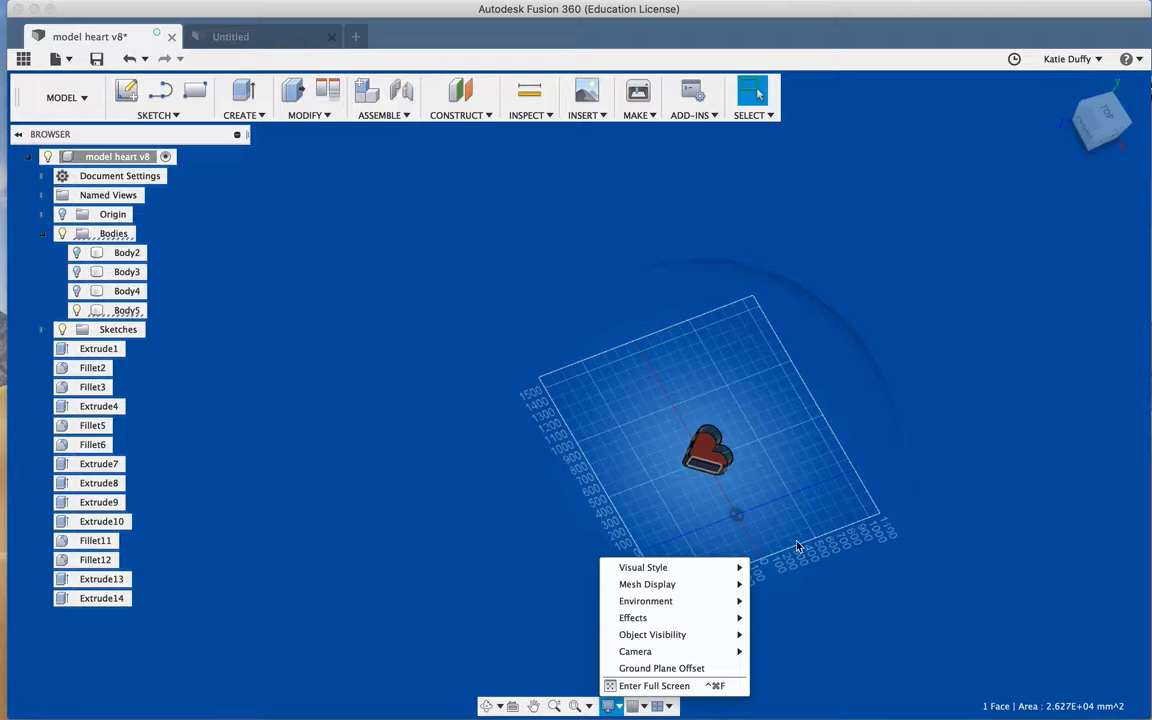
# Set the display environment to Infinity Pool.
pyautogui.moveTo(714, 605)
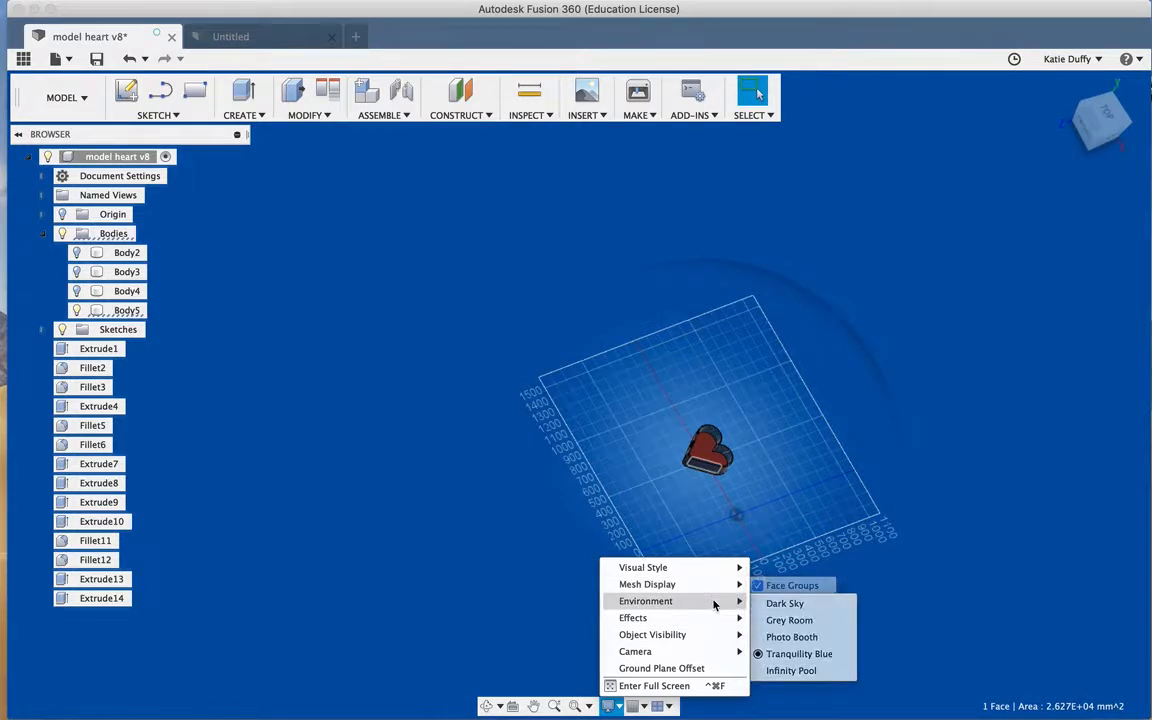
pyautogui.click(776, 671)
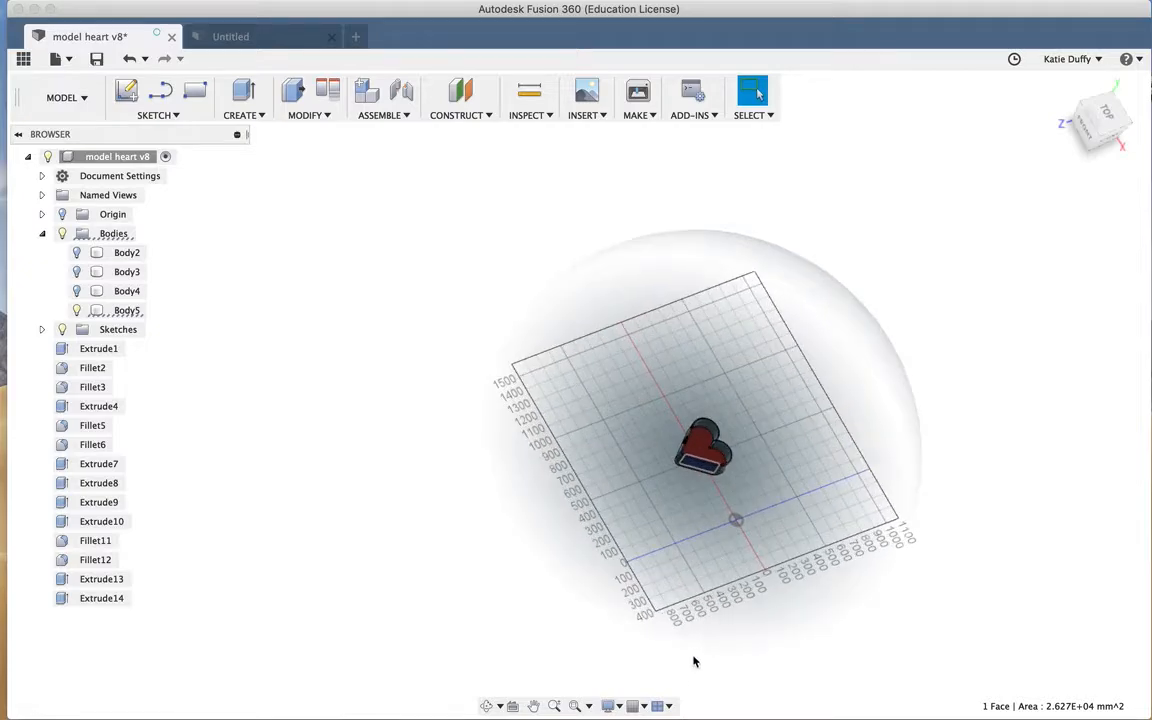
pyautogui.click(643, 707)
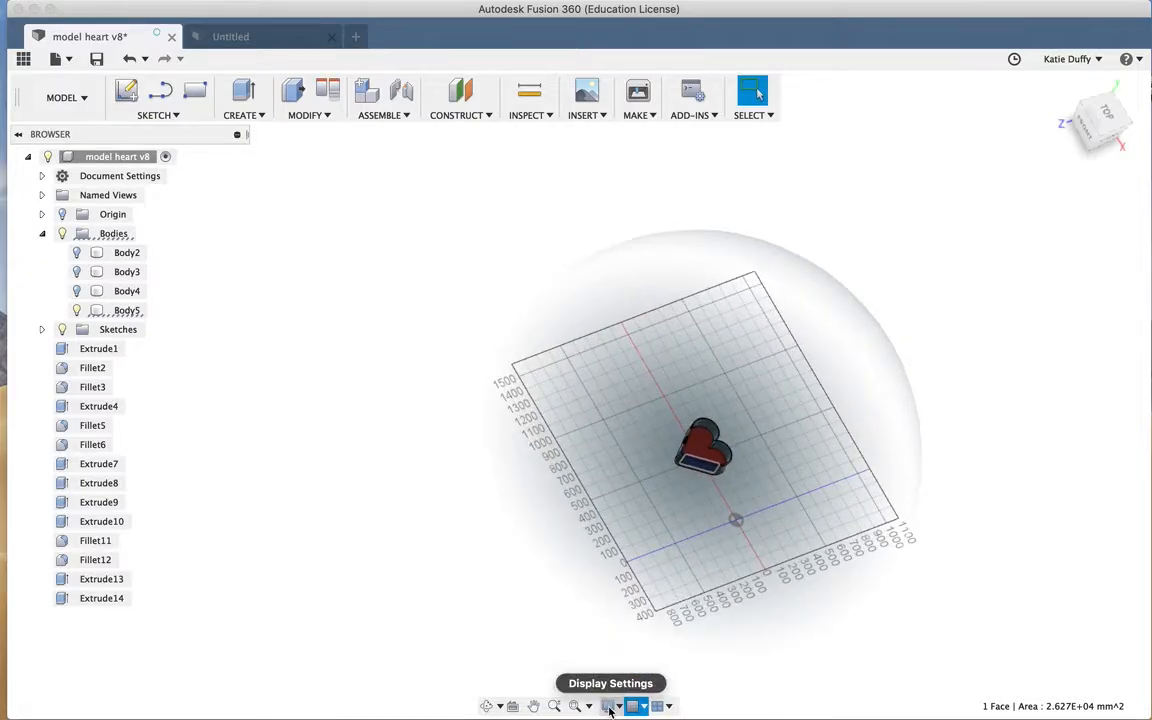
# Turn off the Environment Dome and Ground Plane effects.
pyautogui.click(609, 706)
pyautogui.moveTo(674, 588)
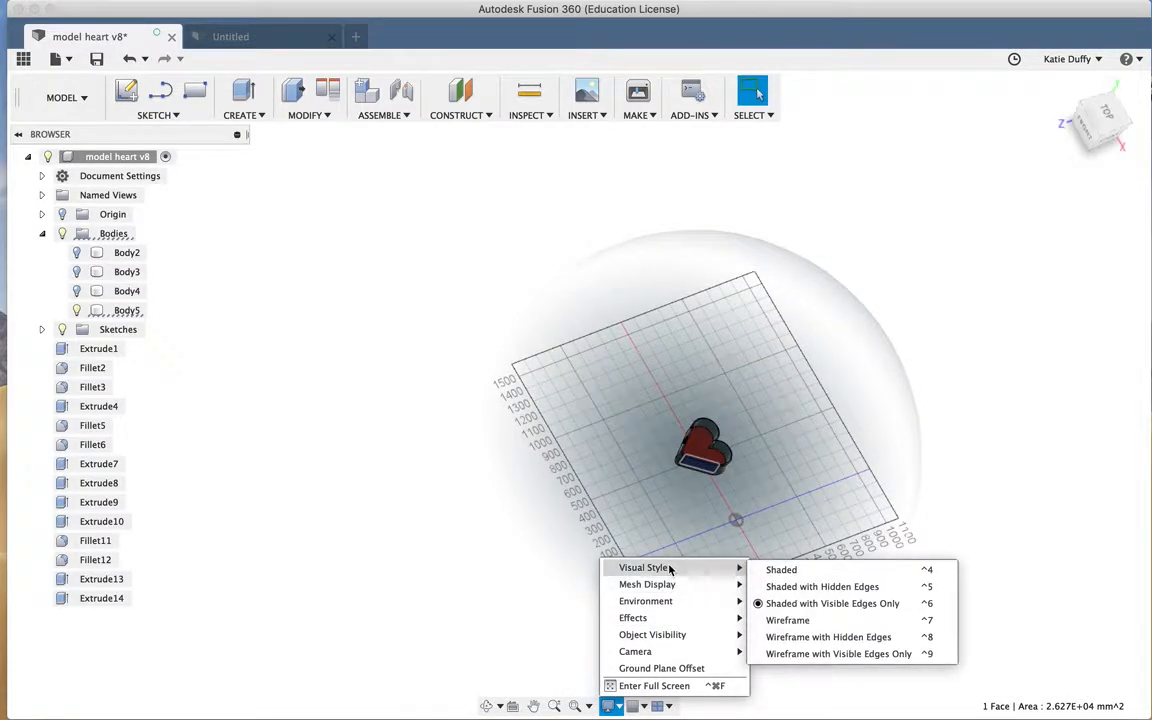
pyautogui.moveTo(684, 622)
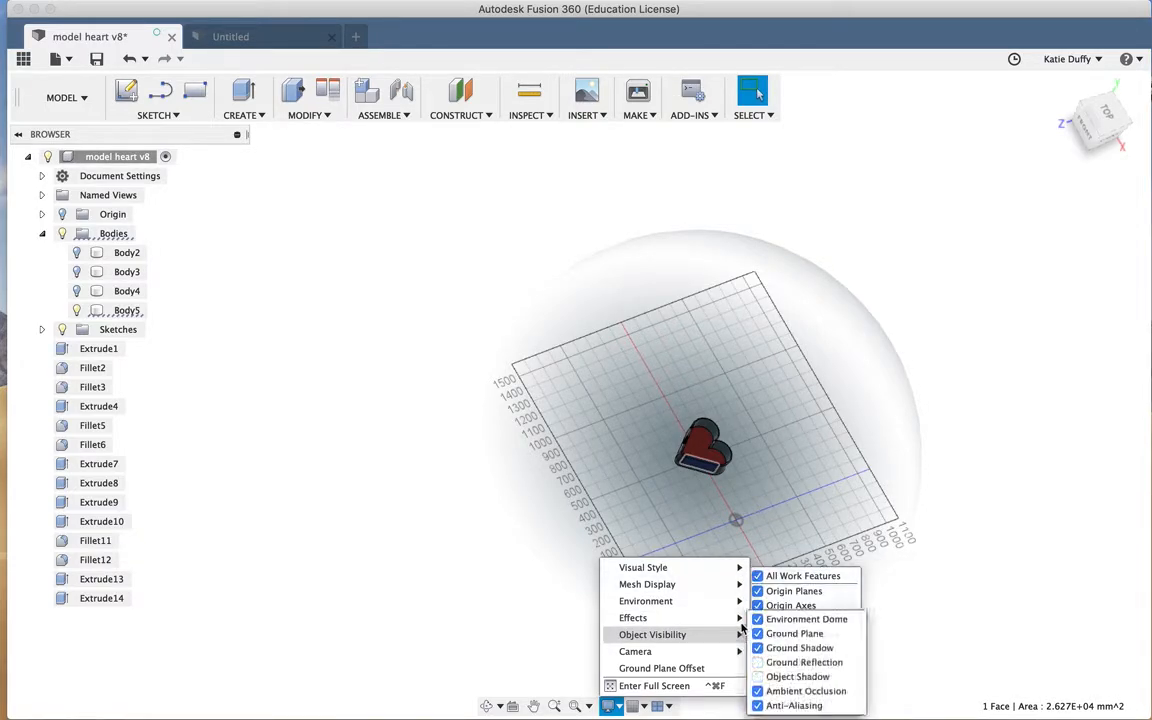
pyautogui.click(758, 620)
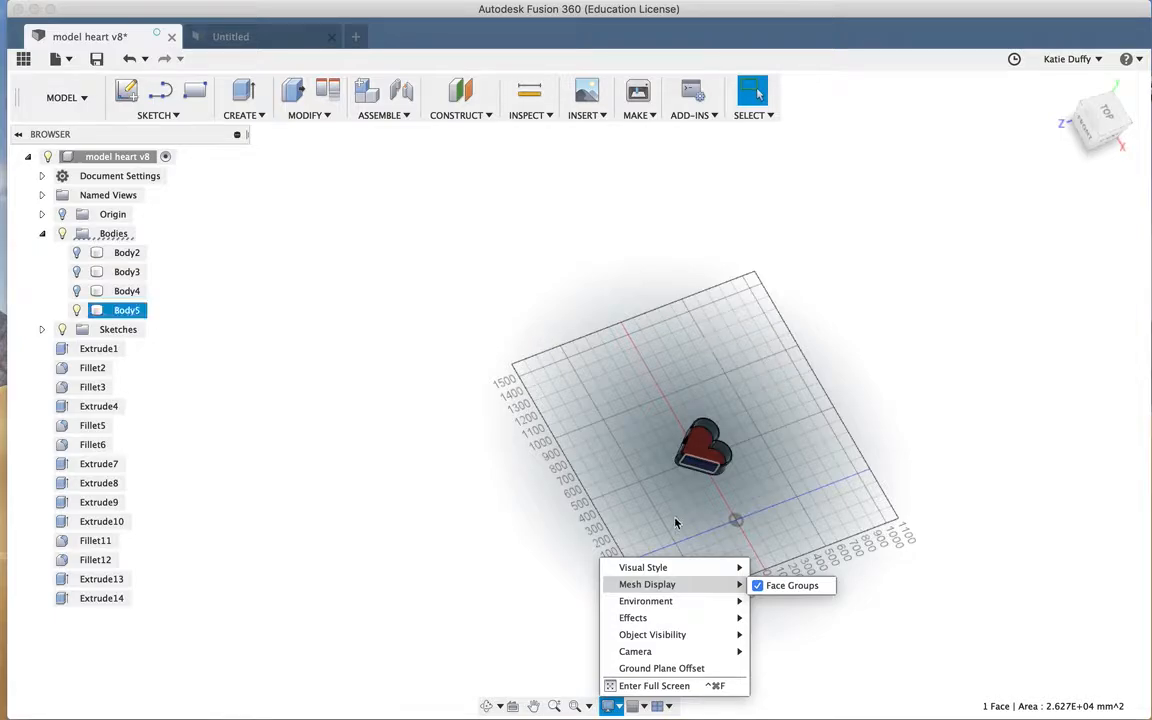
pyautogui.moveTo(711, 617)
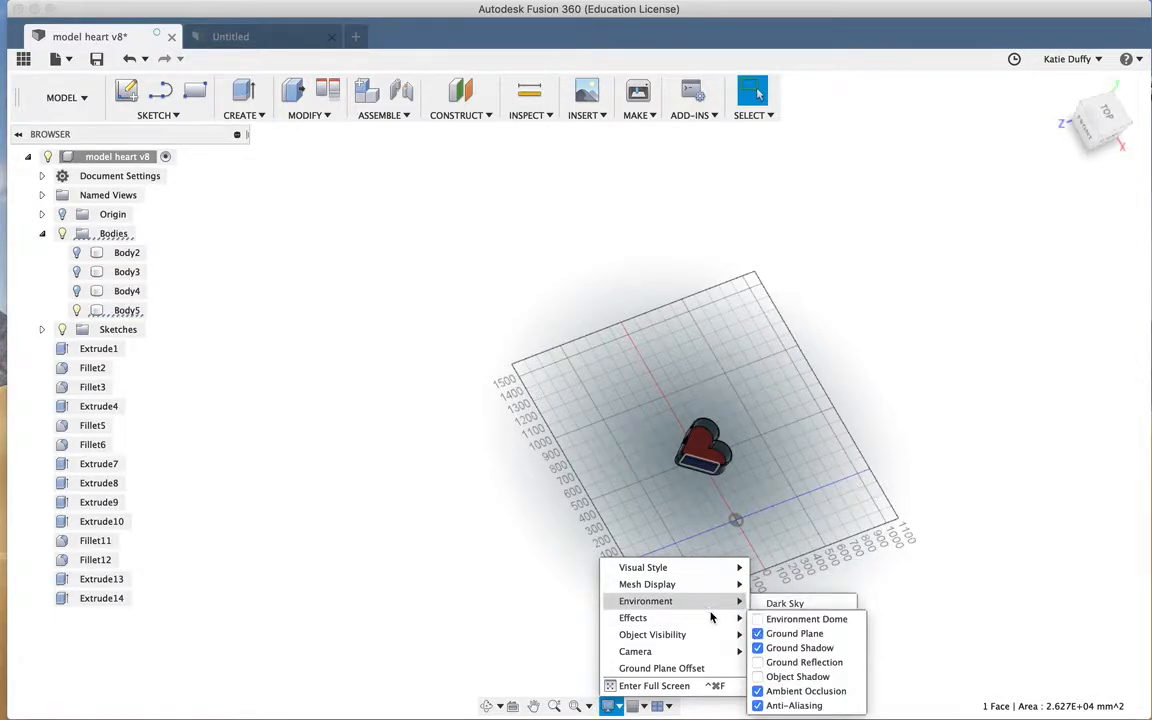
pyautogui.click(757, 634)
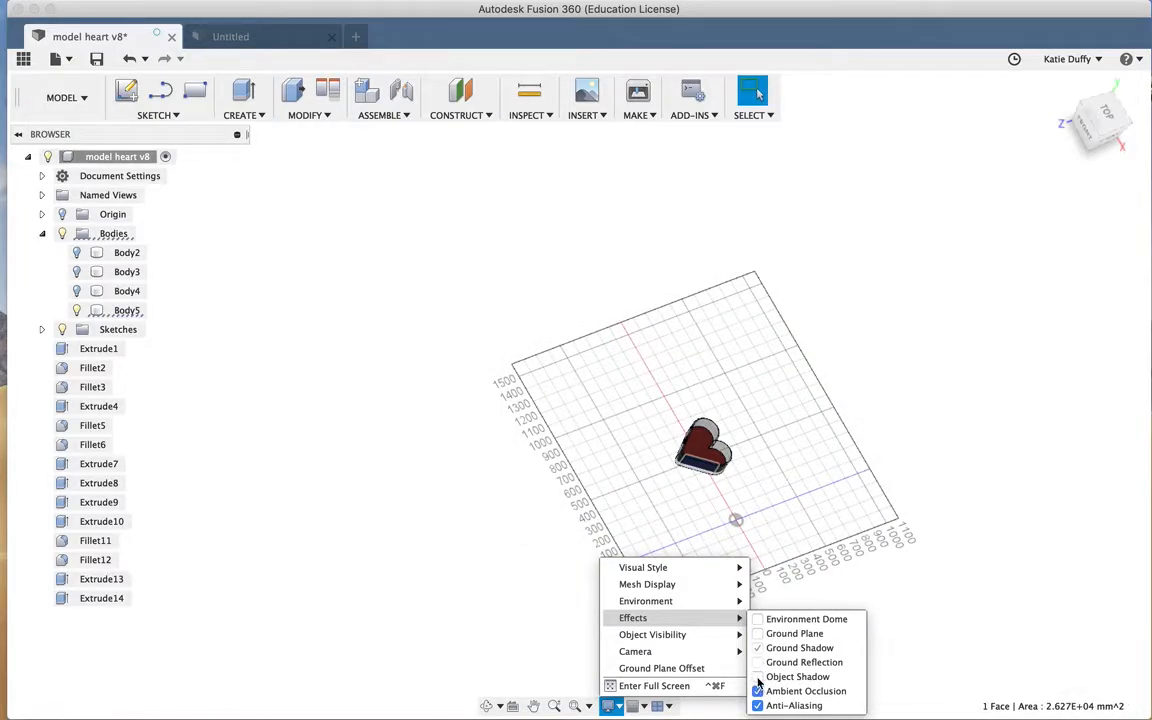
pyautogui.click(757, 648)
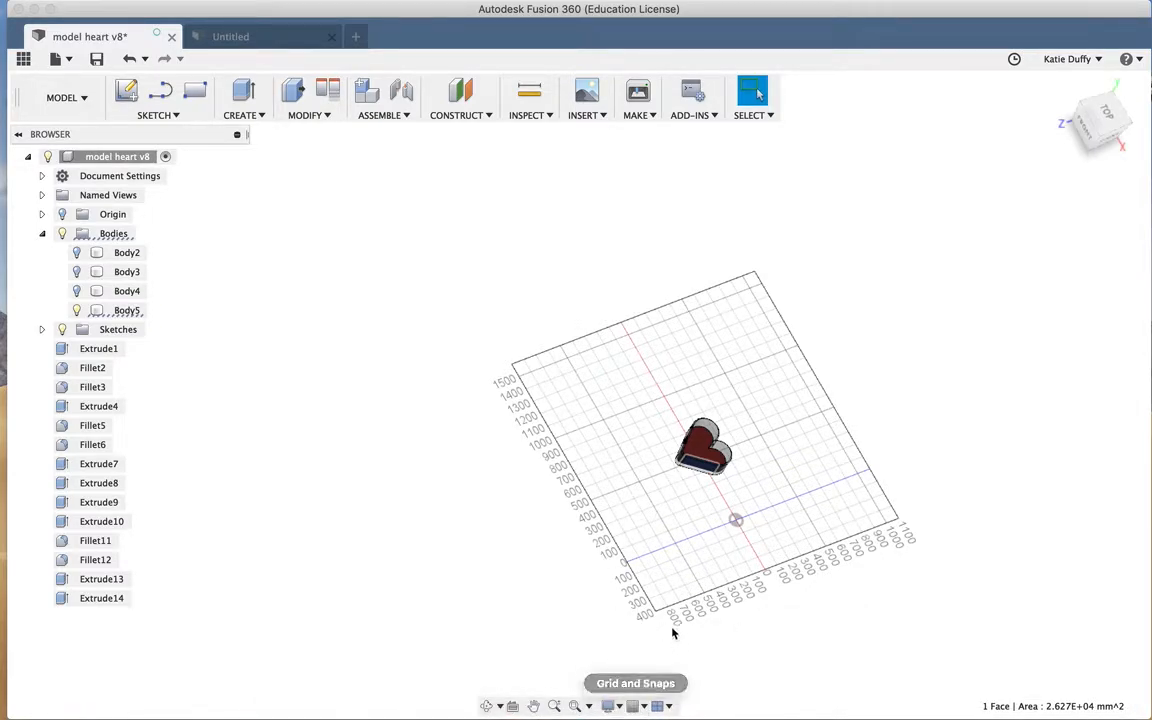
# Try the Fixed option in the grid settings, return the grid to Adaptive and accept the settings.
pyautogui.click(637, 708)
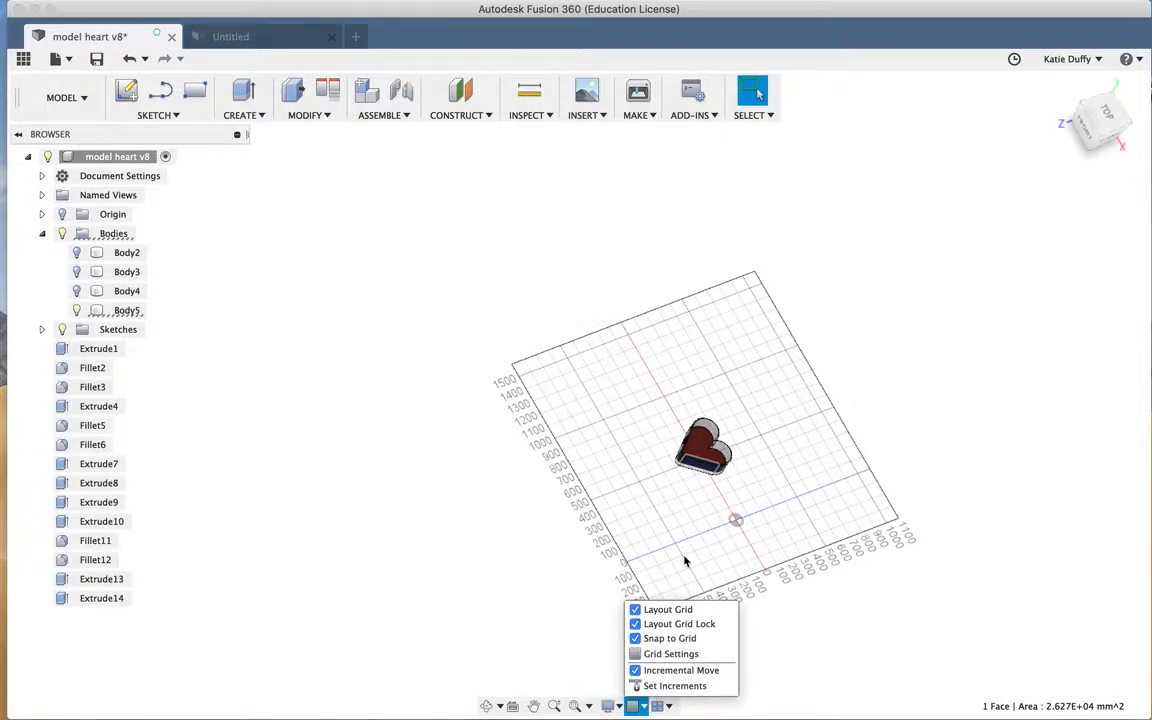
pyautogui.click(688, 654)
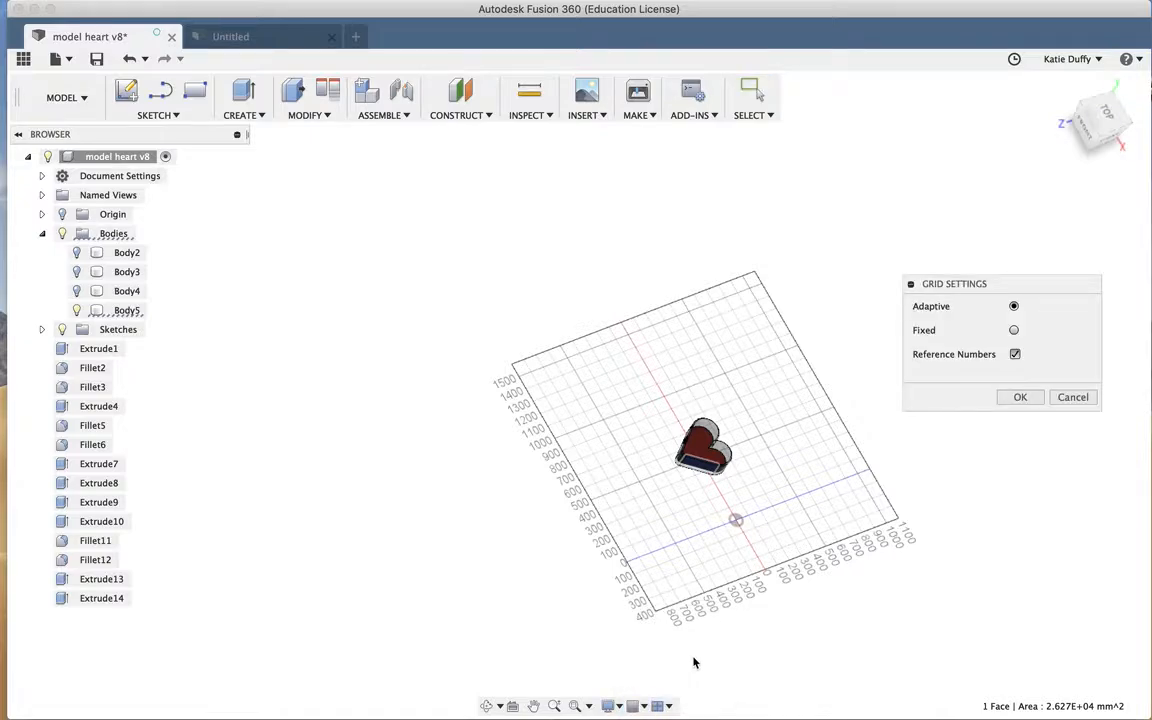
pyautogui.click(1015, 331)
pyautogui.click(1014, 306)
pyautogui.click(1015, 331)
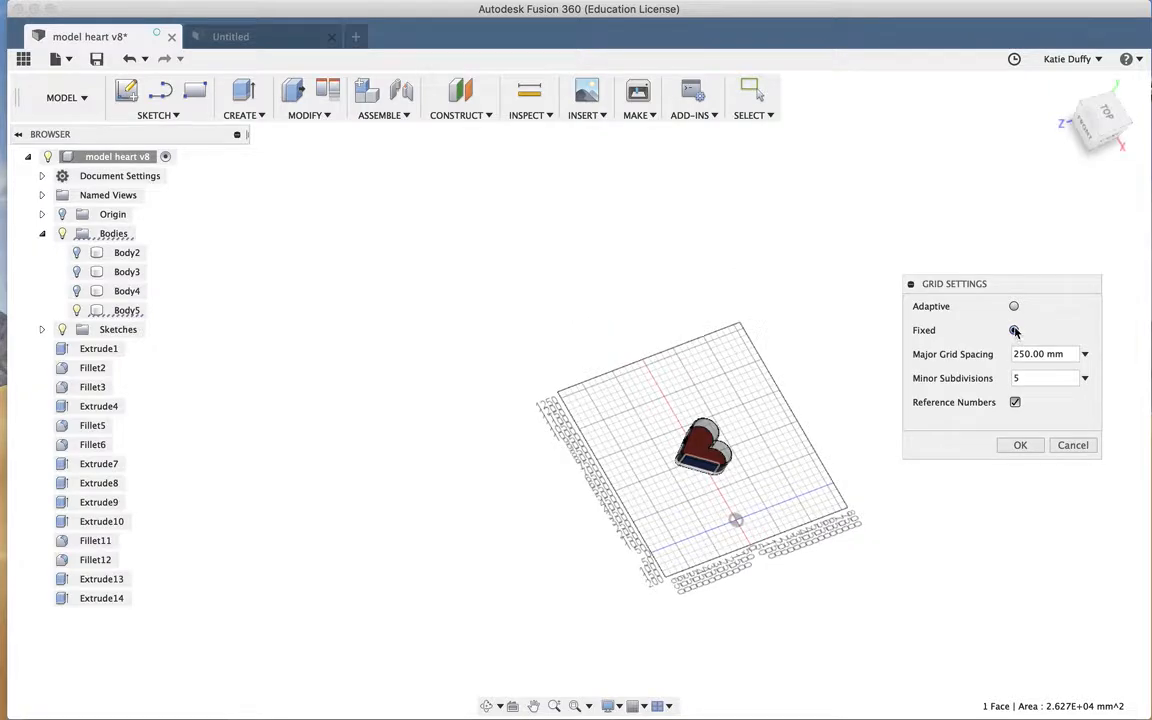
pyautogui.click(1014, 307)
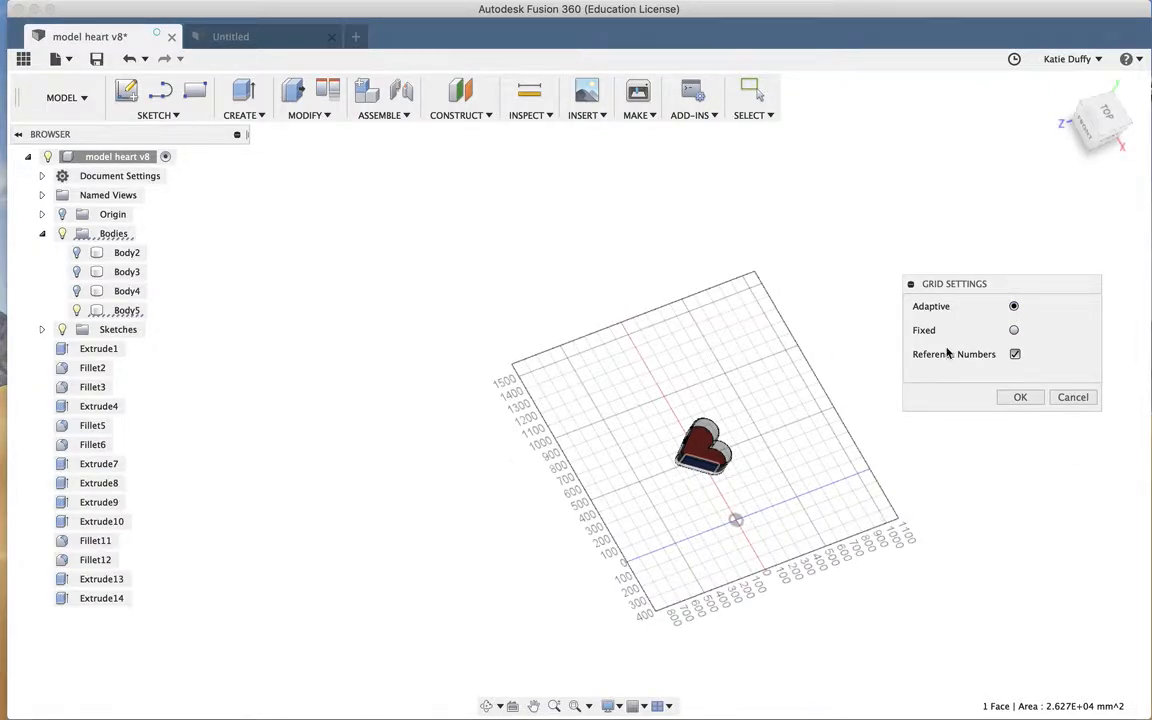
pyautogui.click(1020, 397)
pyautogui.click(637, 706)
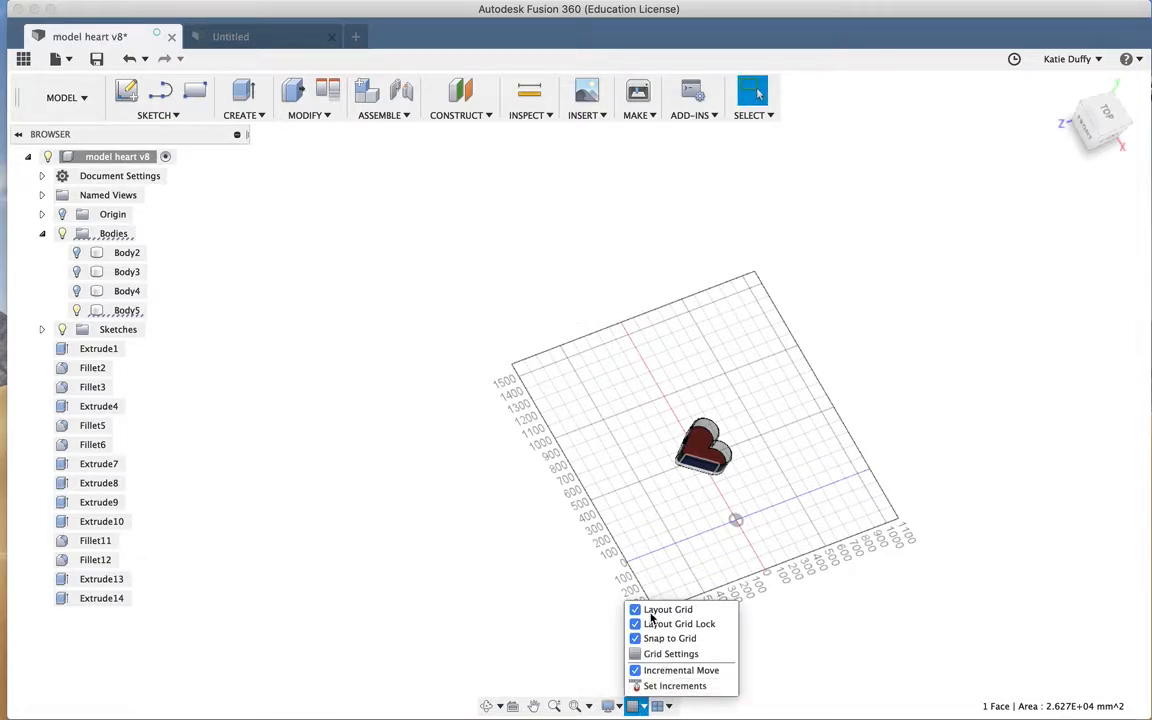
pyautogui.click(625, 561)
pyautogui.click(608, 492)
pyautogui.scroll(-4, 661, 506)
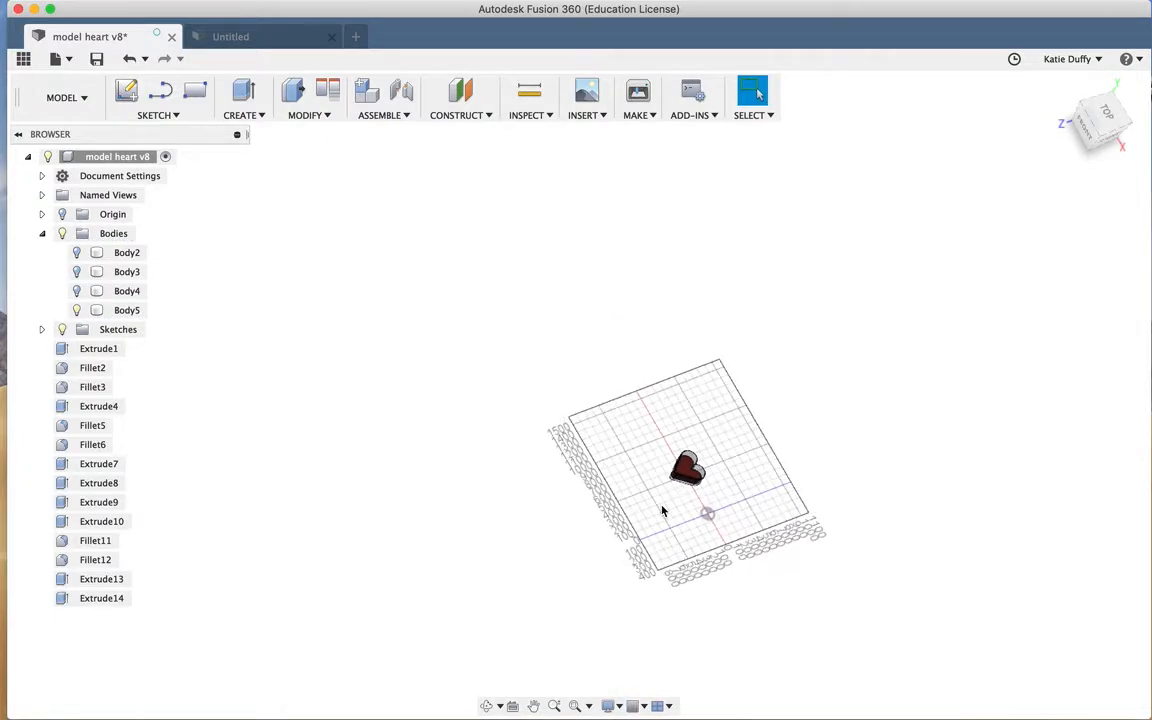
pyautogui.scroll(8, 662, 506)
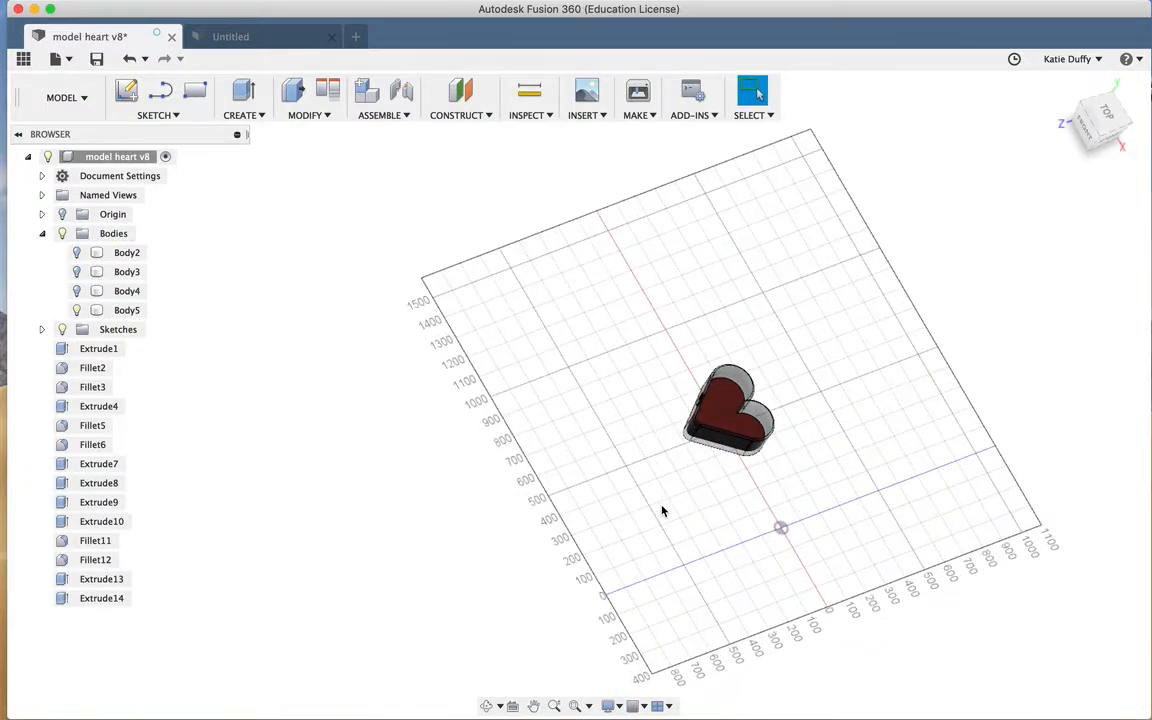
# Switch to multiple views and pan the heart model in the separate viewports to see how they move together.
pyautogui.click(669, 707)
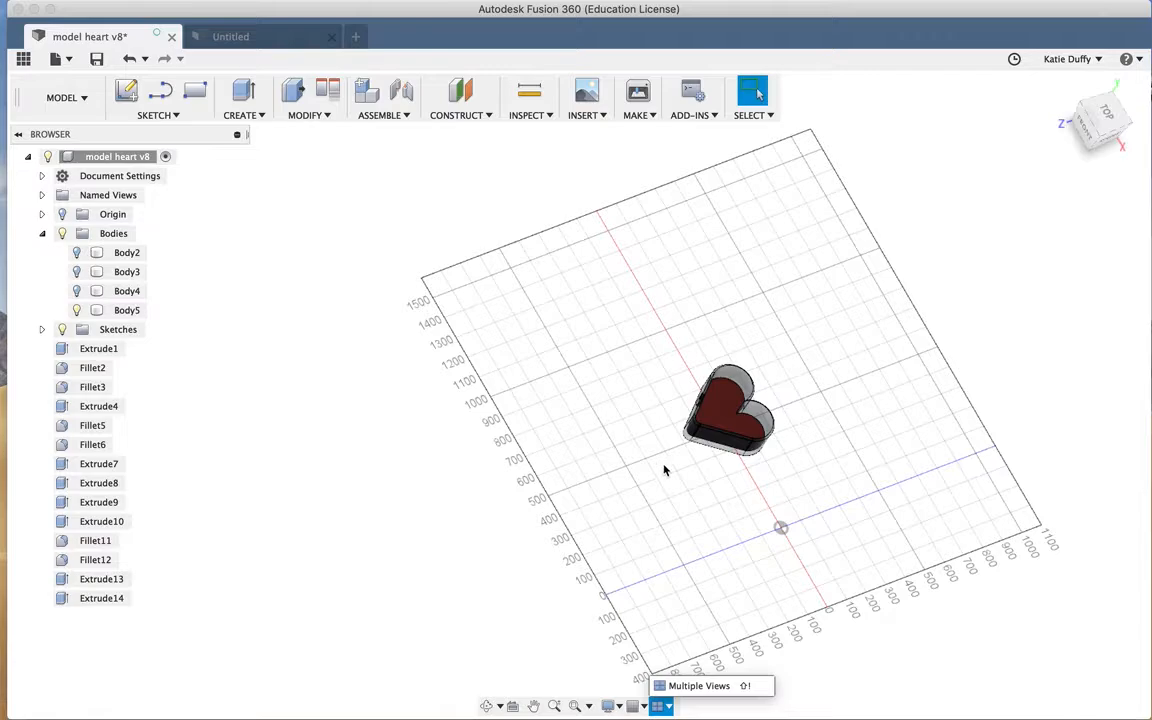
pyautogui.click(727, 688)
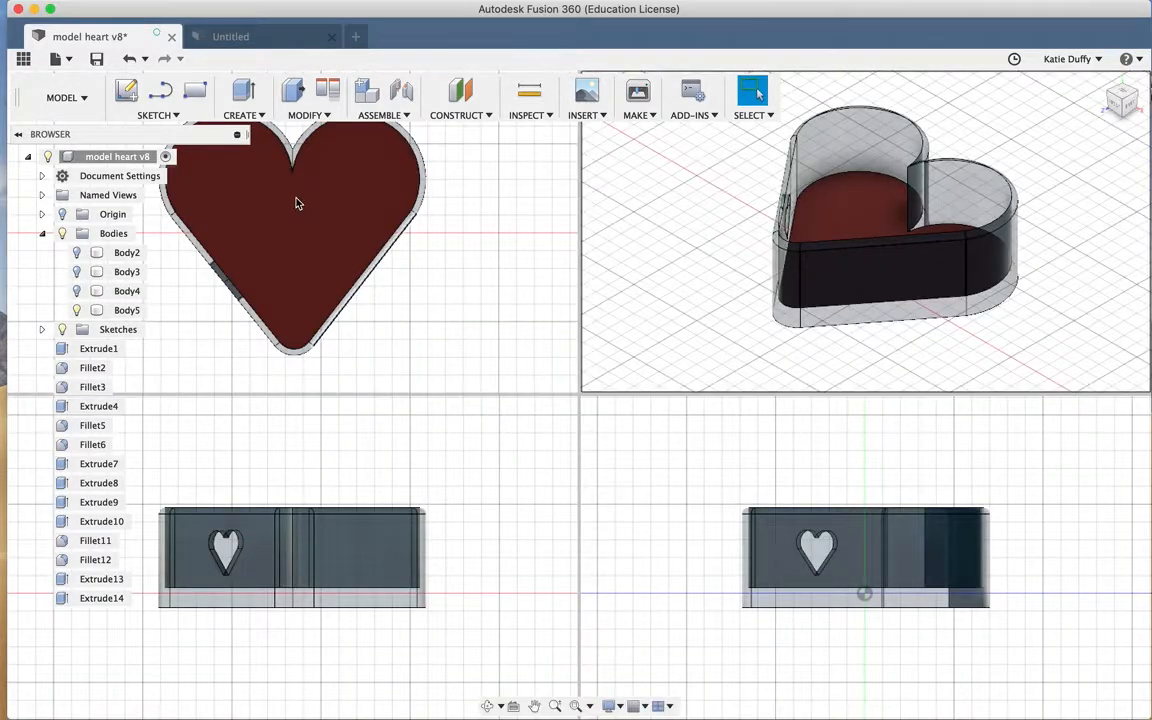
pyautogui.click(260, 290)
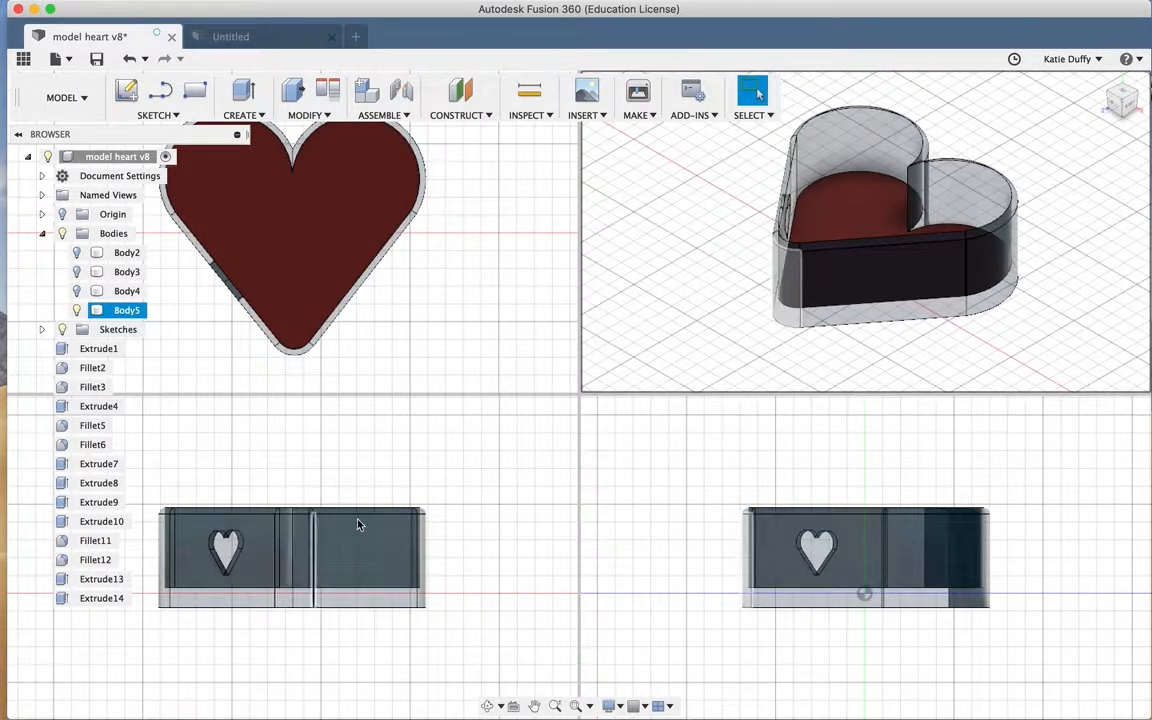
pyautogui.moveTo(869, 283); pyautogui.dragTo(814, 266, button='middle')
pyautogui.moveTo(452, 271); pyautogui.dragTo(350, 310, button='middle')
pyautogui.moveTo(850, 530); pyautogui.dragTo(1059, 486, button='middle')
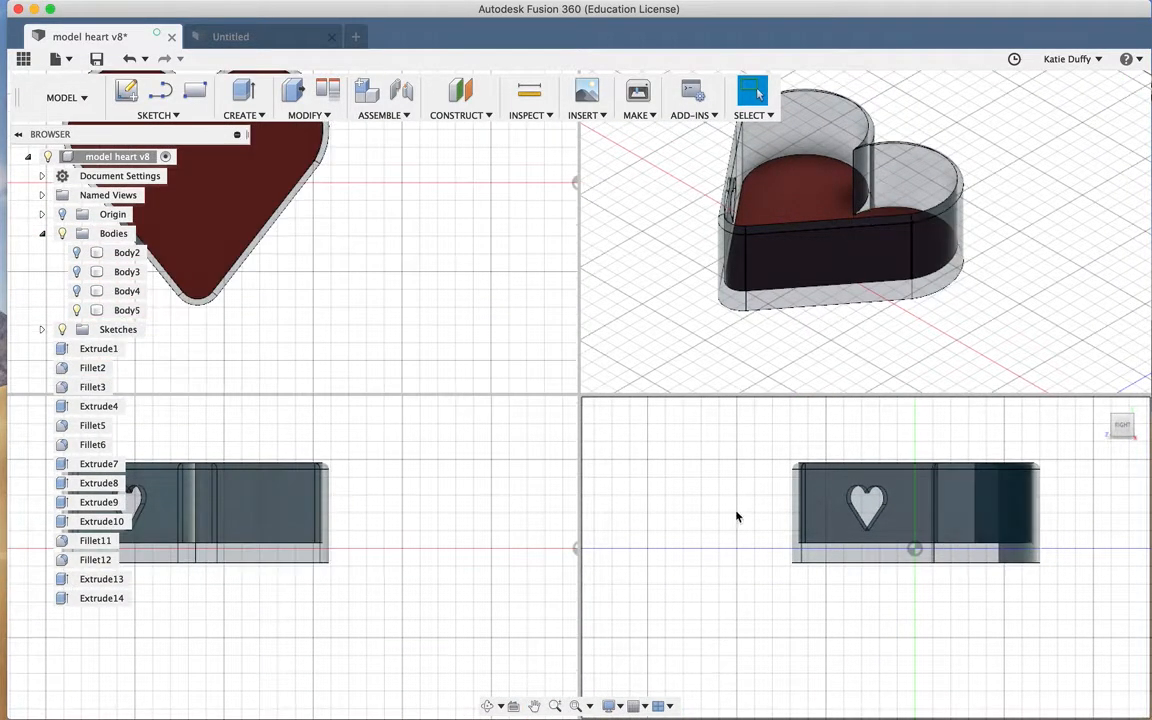
pyautogui.moveTo(930, 537); pyautogui.dragTo(869, 554, button='middle')
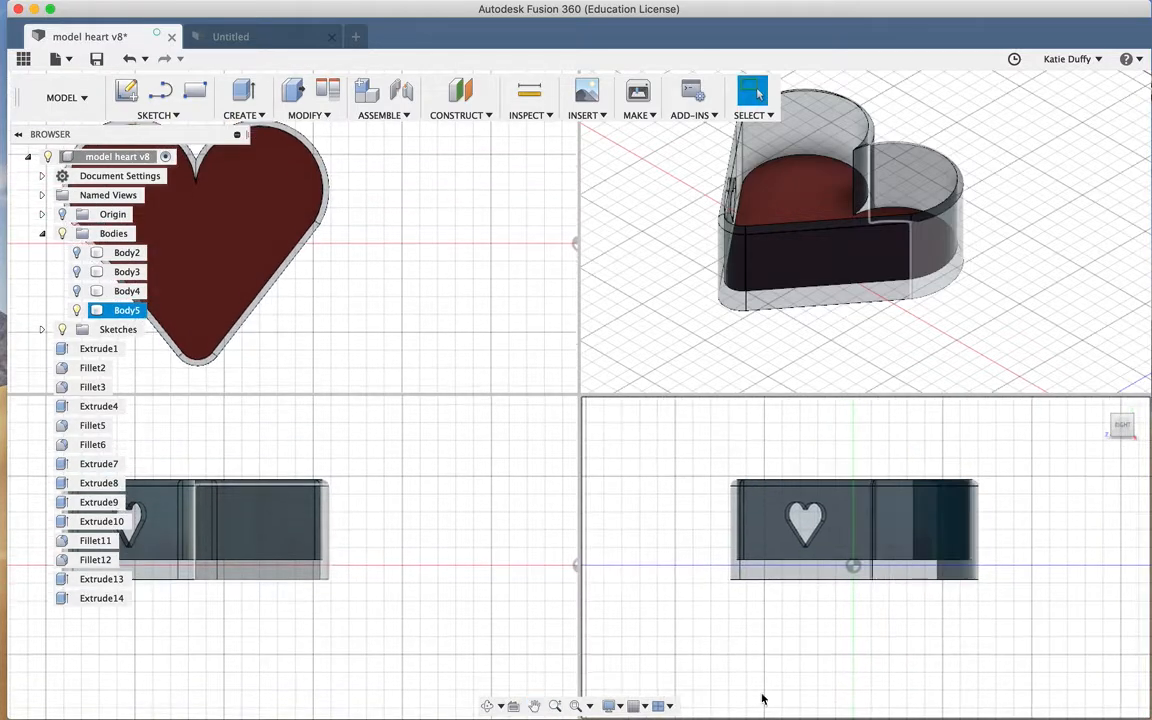
# Return to a single view with the whole heart model and its grid in sight.
pyautogui.click(670, 706)
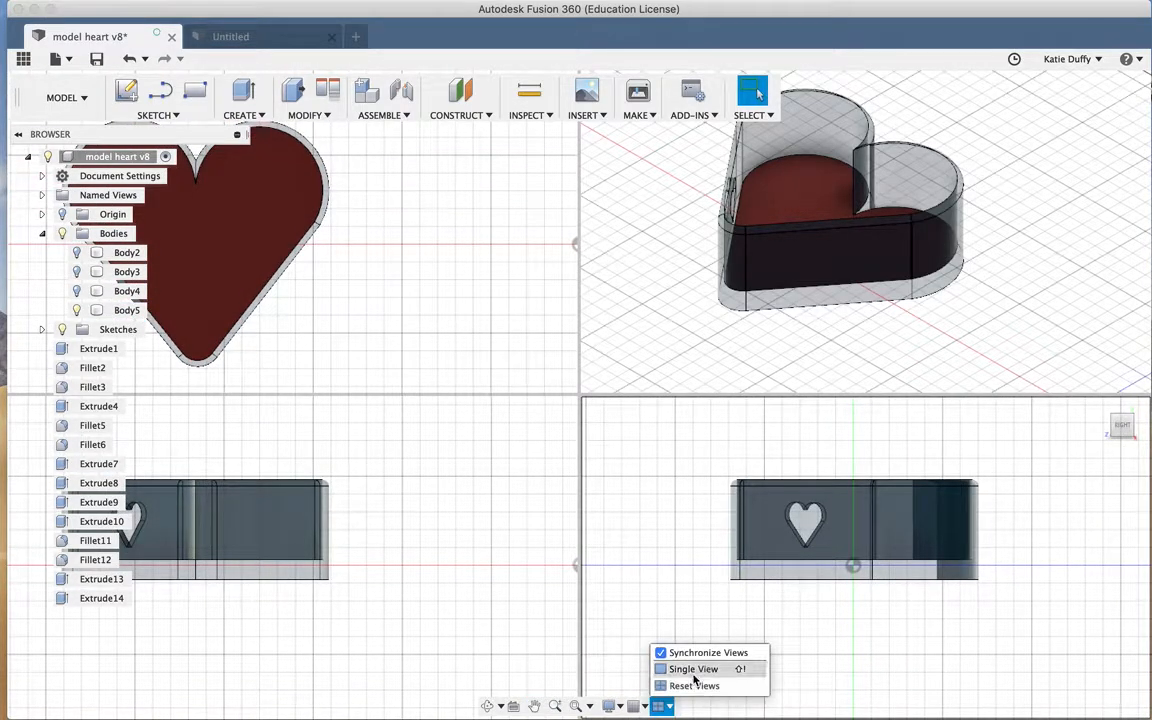
pyautogui.click(695, 670)
pyautogui.scroll(-5, 586, 558)
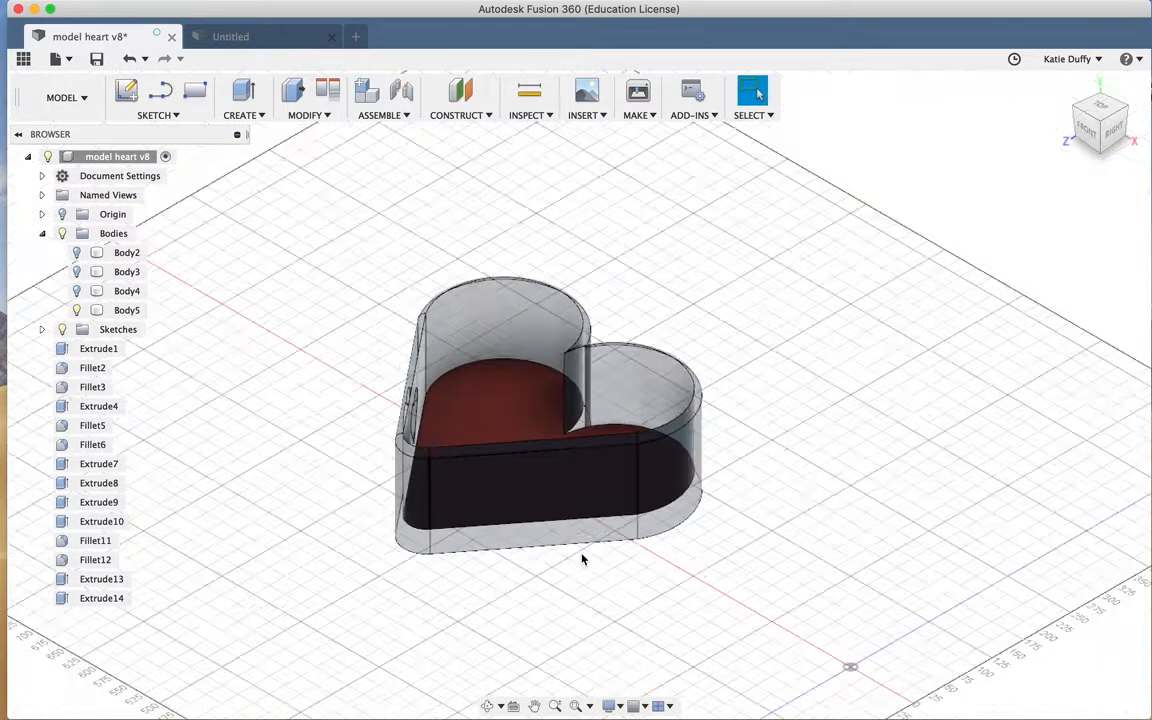
pyautogui.moveTo(740, 540); pyautogui.dragTo(688, 478, button='middle')
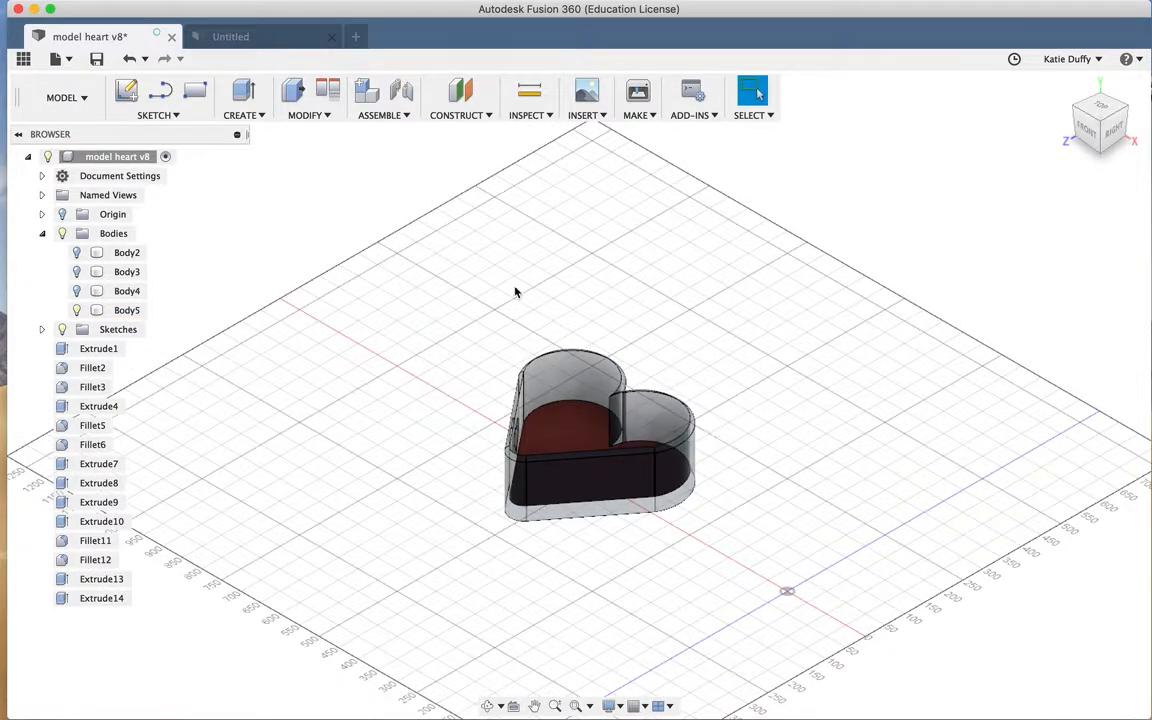
# Switch to the untitled design and show the list of projects beside its workspace.
pyautogui.click(235, 37)
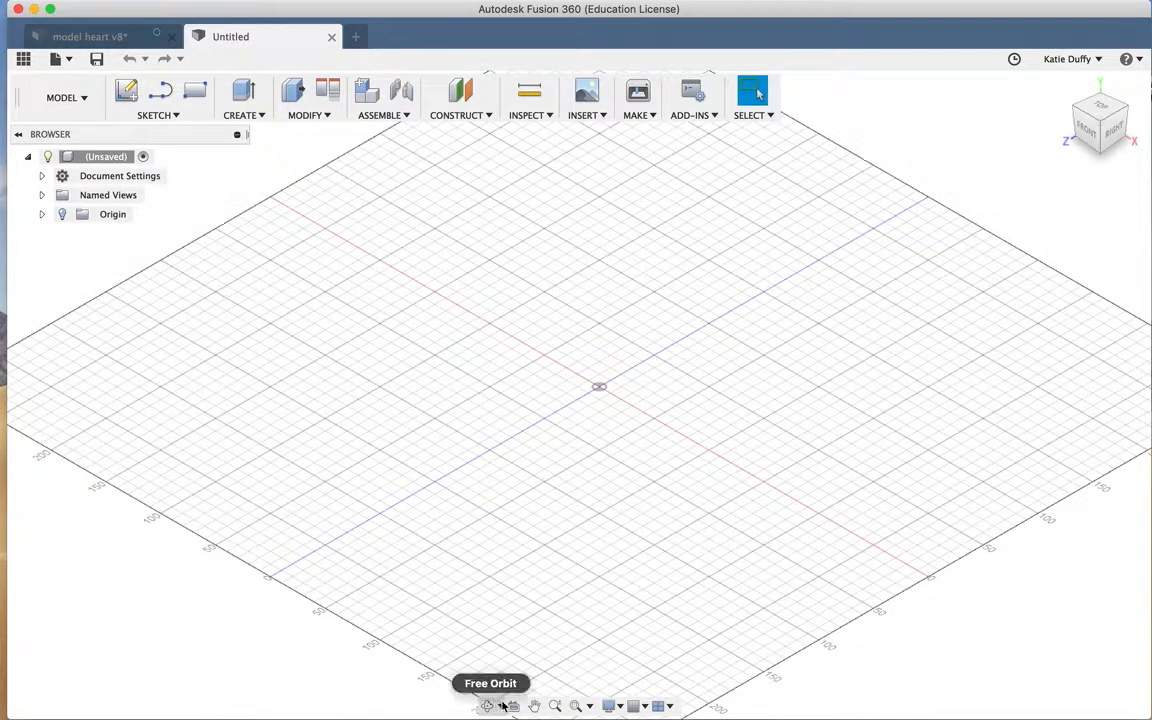
pyautogui.keyDown('shift'); pyautogui.moveTo(576, 535); pyautogui.dragTo(569, 509, button='middle'); pyautogui.keyUp('shift')
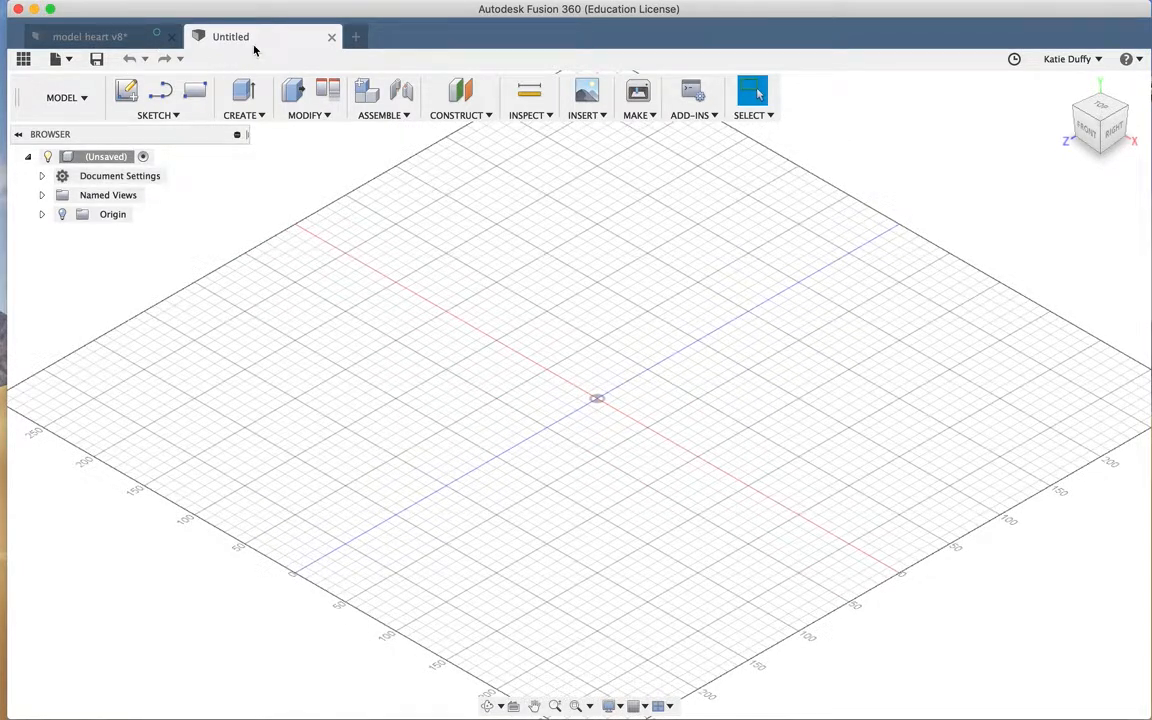
pyautogui.click(23, 60)
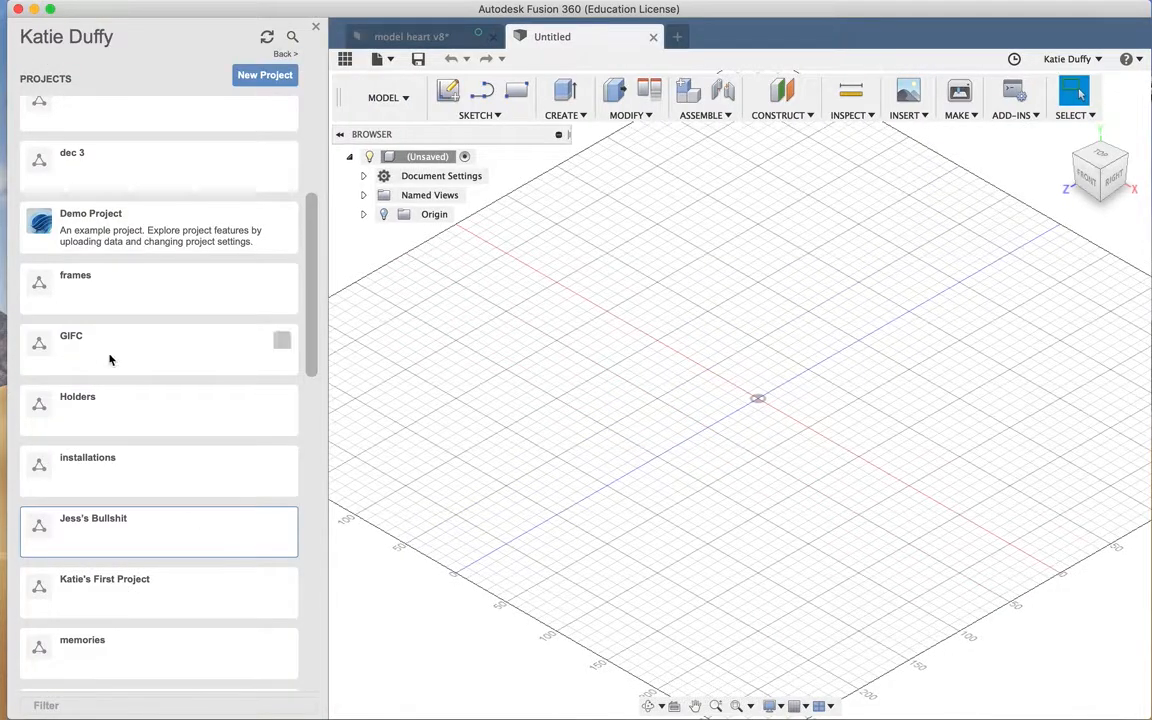
pyautogui.scroll(5, 158, 511)
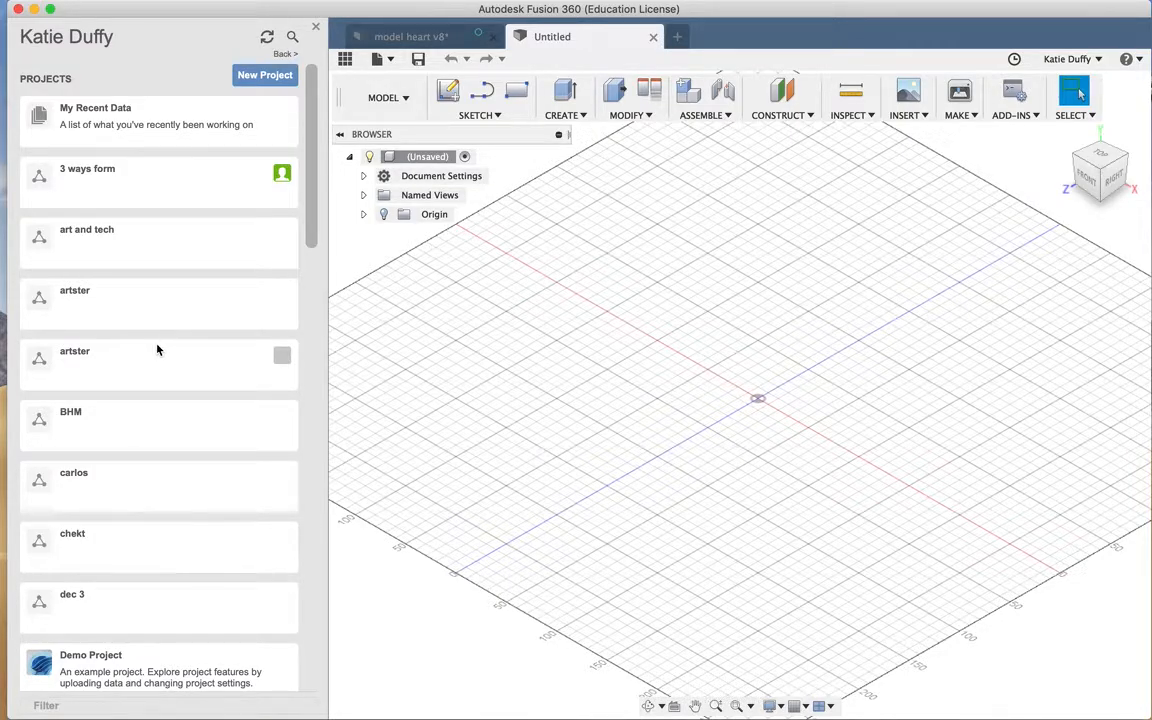
# Start saving the untitled design, name it test and expand the location browser to look through the projects.
pyautogui.moveTo(3, 3)
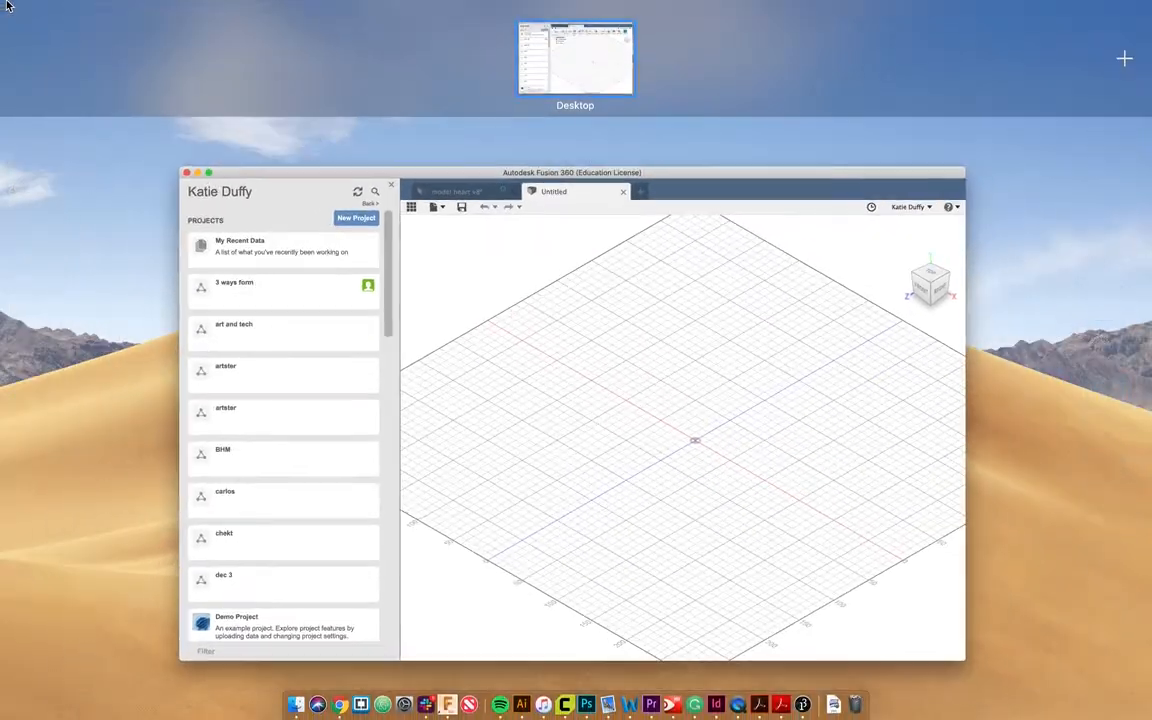
pyautogui.click(483, 322)
pyautogui.moveTo(297, 5)
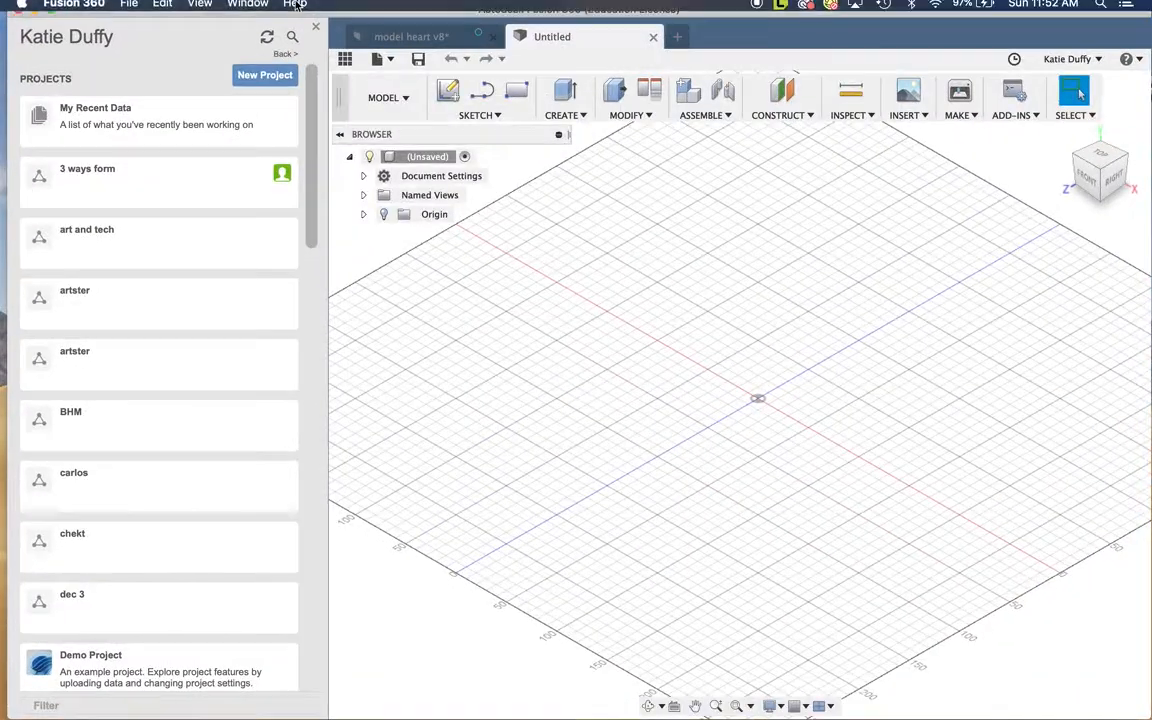
pyautogui.click(132, 11)
pyautogui.click(175, 102)
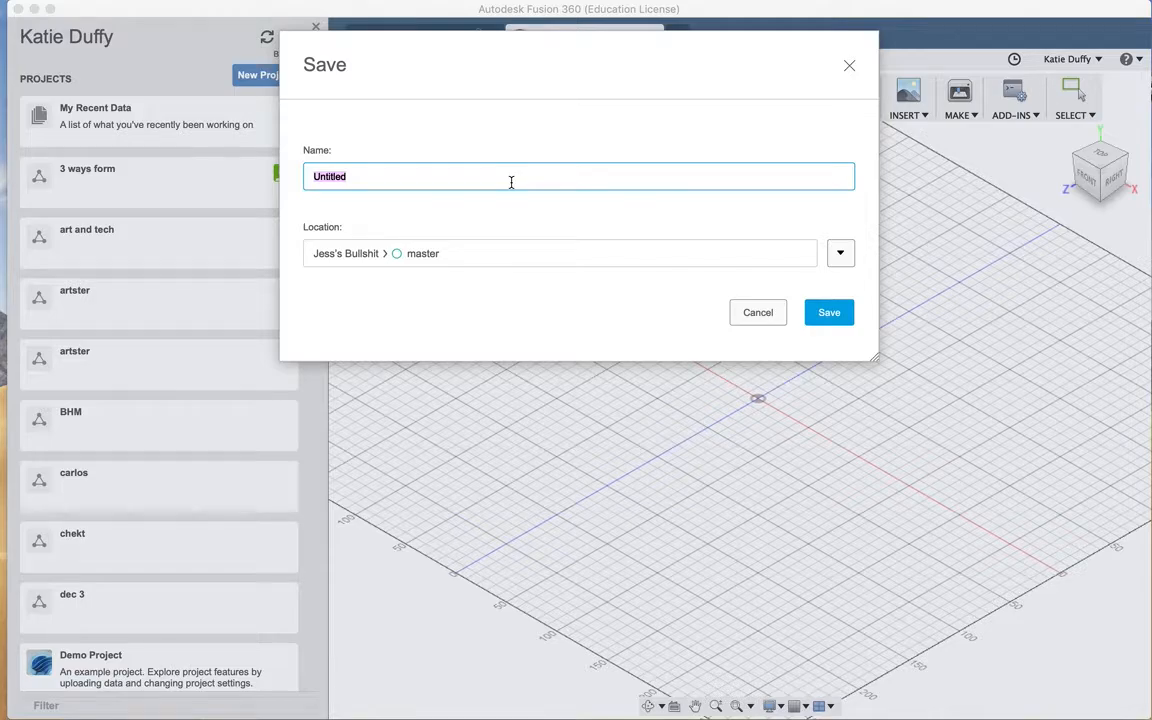
pyautogui.click(841, 256)
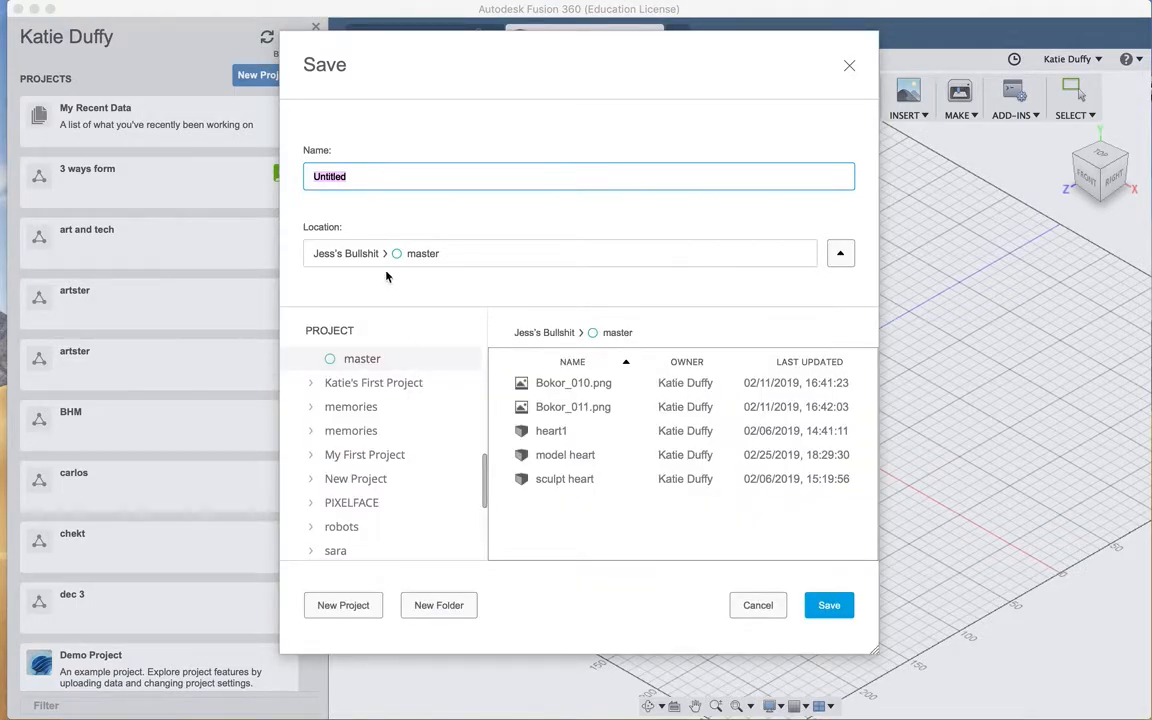
pyautogui.click(334, 177)
pyautogui.write('test')
pyautogui.scroll(-3, 336, 505)
pyautogui.scroll(8, 336, 505)
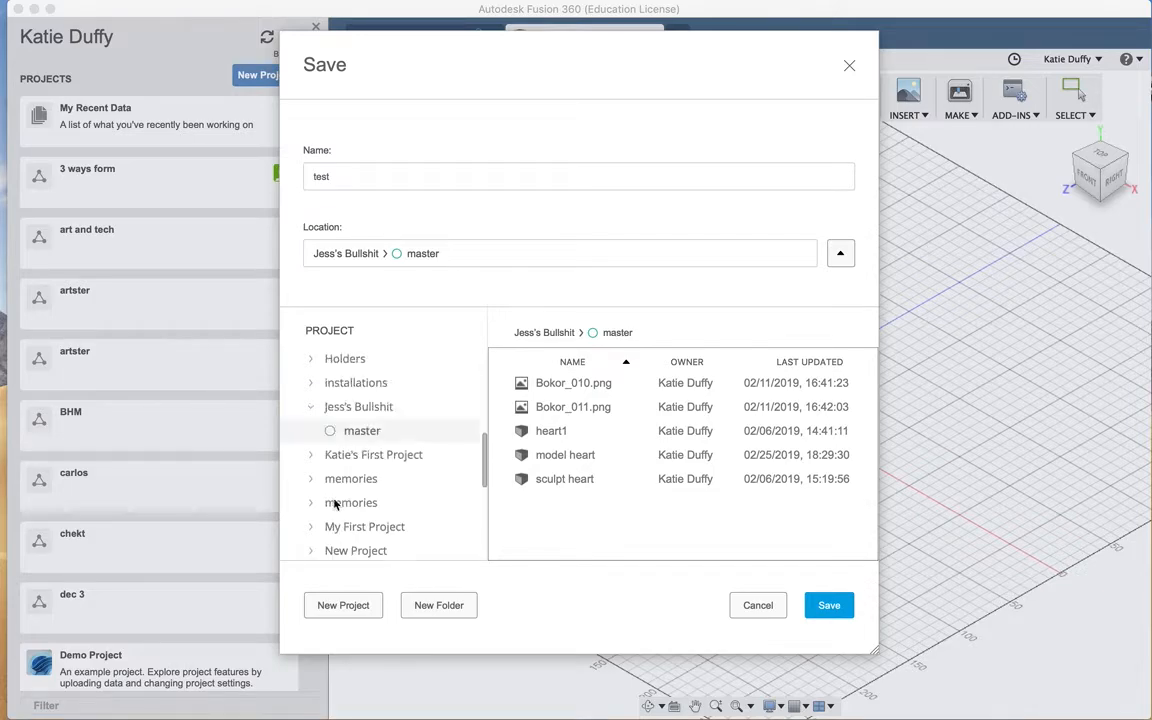
# Create a new project named tutorials from within the save dialog.
pyautogui.click(358, 610)
pyautogui.write('tes')
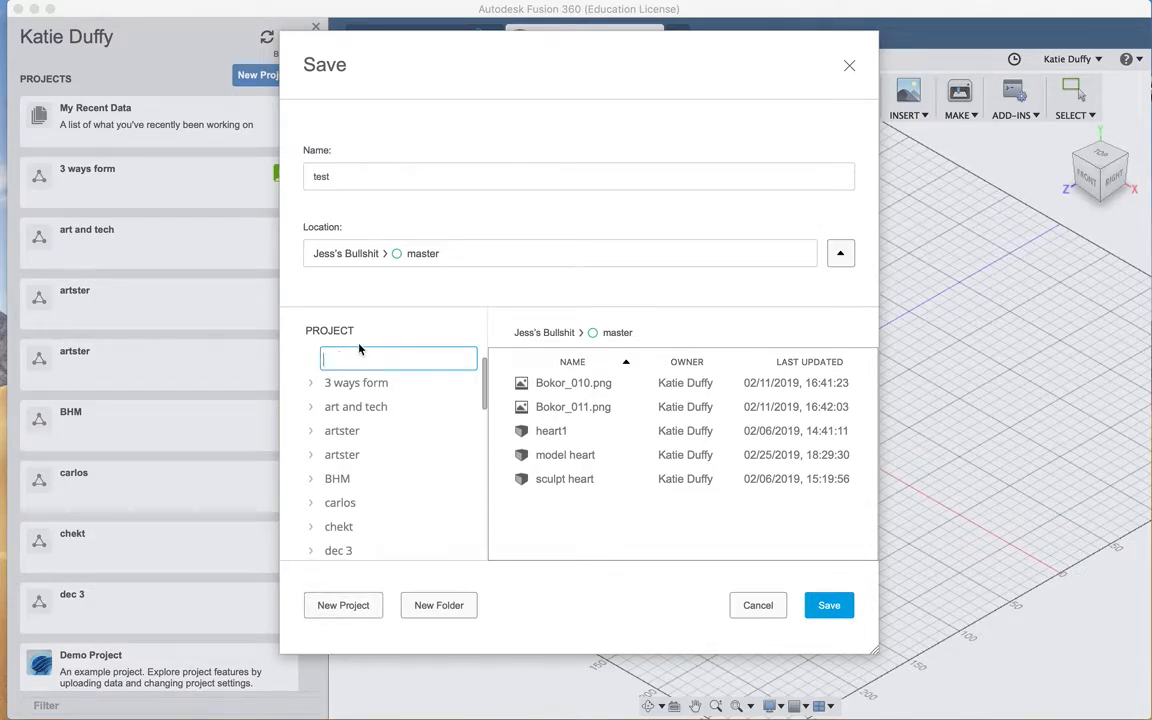
pyautogui.write('orials')
pyautogui.click(445, 454)
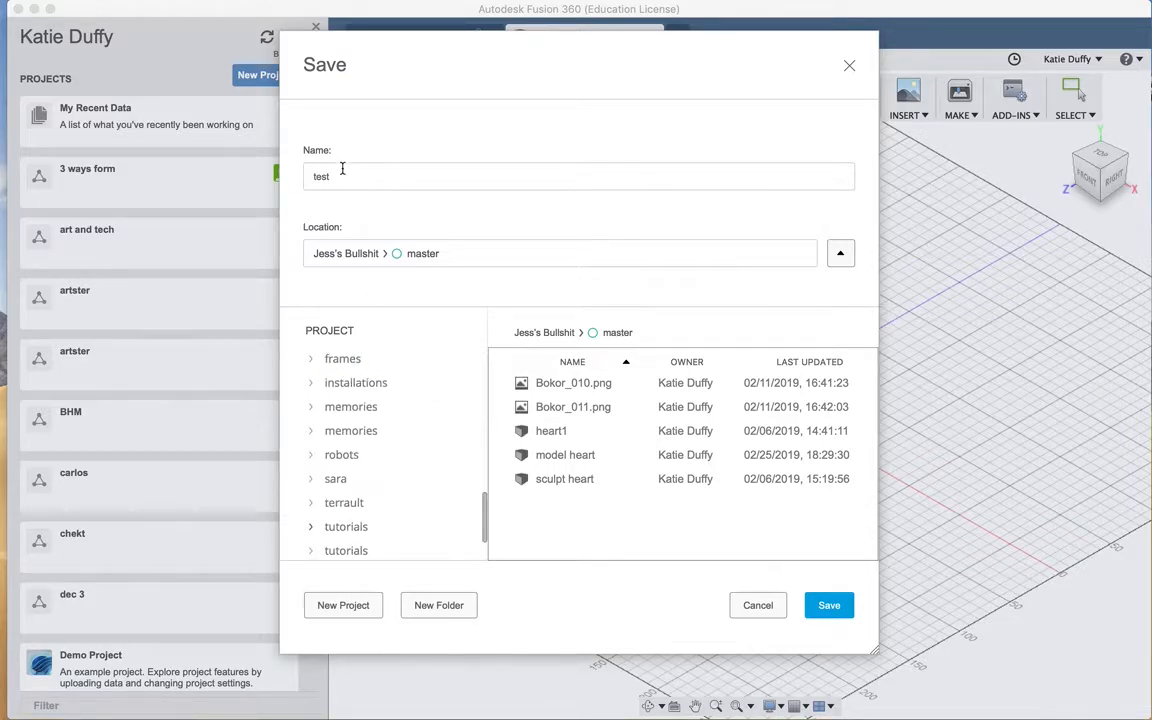
# Choose the master branch of the tutorials project as the location and save the design there.
pyautogui.scroll(-1, 355, 442)
pyautogui.scroll(3, 360, 489)
pyautogui.scroll(-3, 364, 530)
pyautogui.click(361, 511)
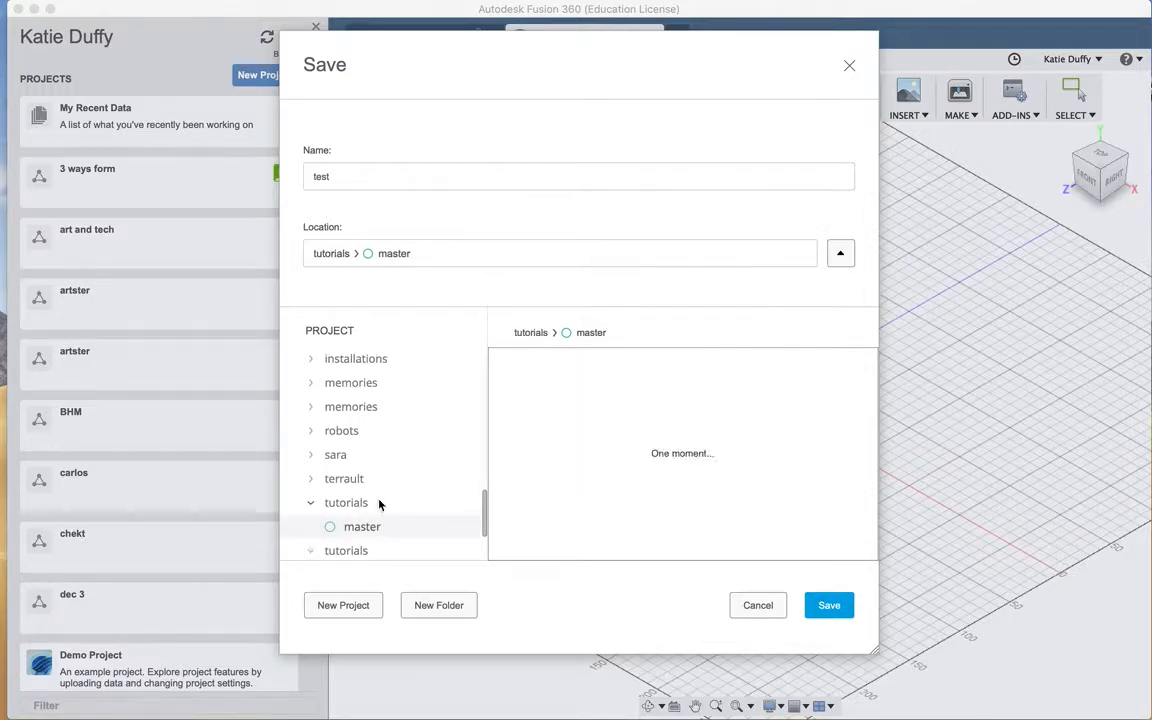
pyautogui.click(355, 550)
pyautogui.click(337, 504)
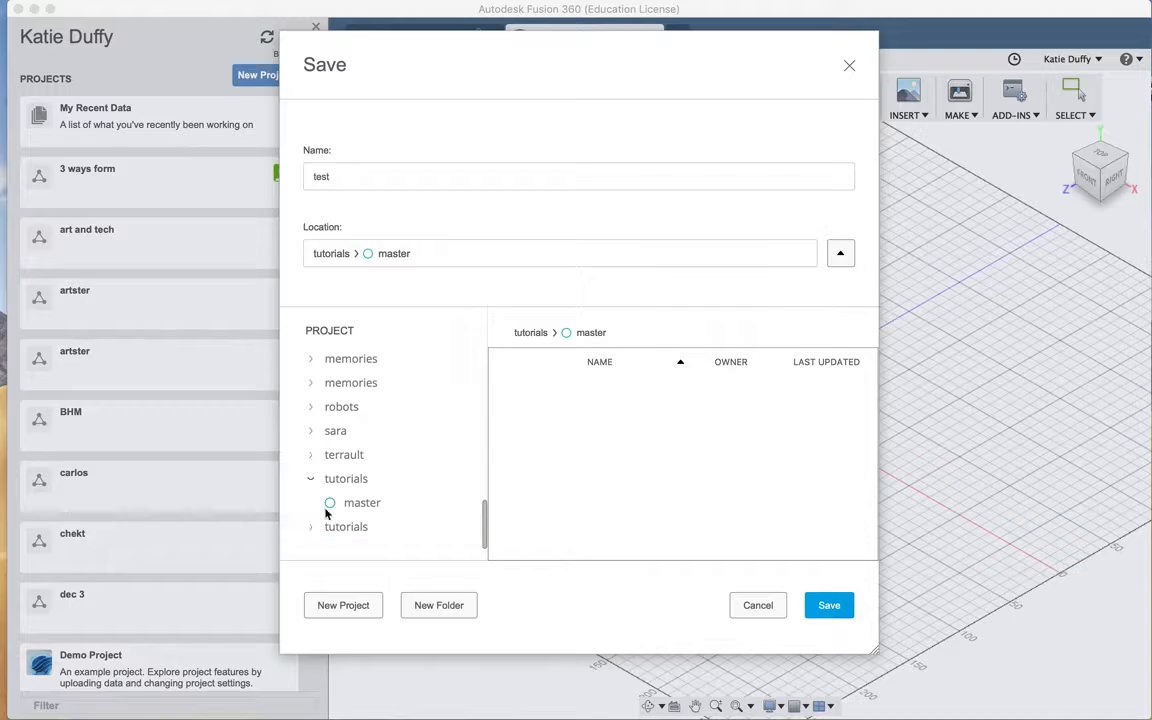
pyautogui.click(825, 618)
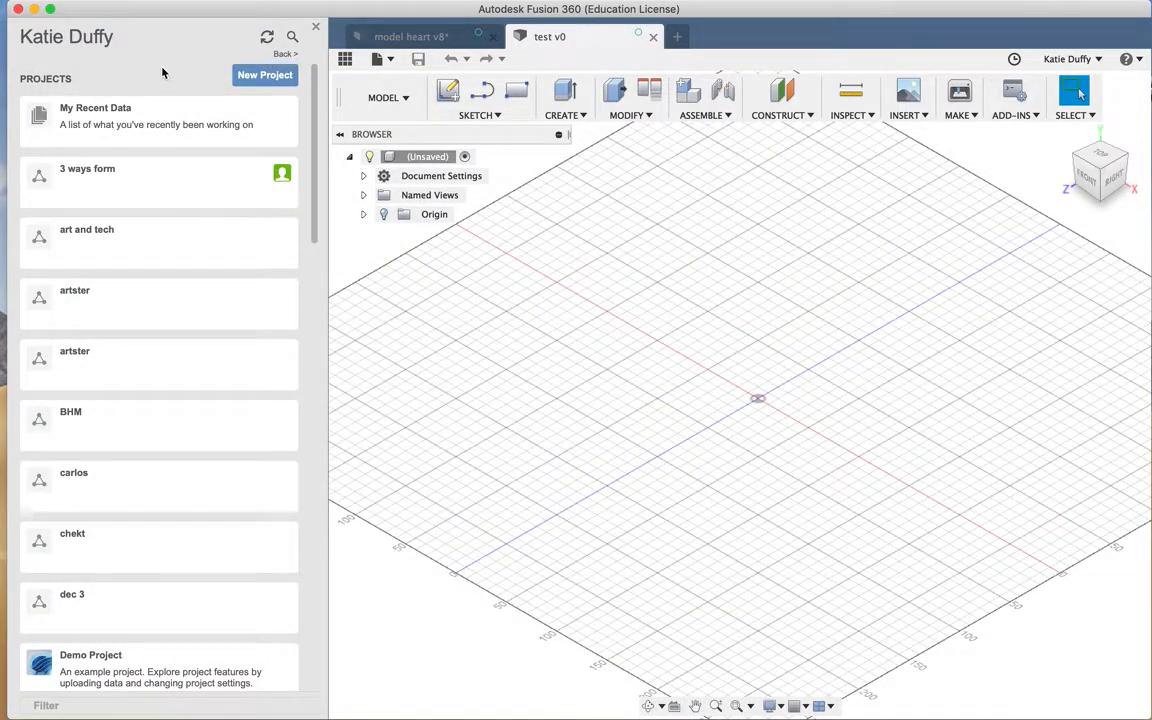
# Find the tutorials project in the project list and open it to show its saved files.
pyautogui.click(63, 36)
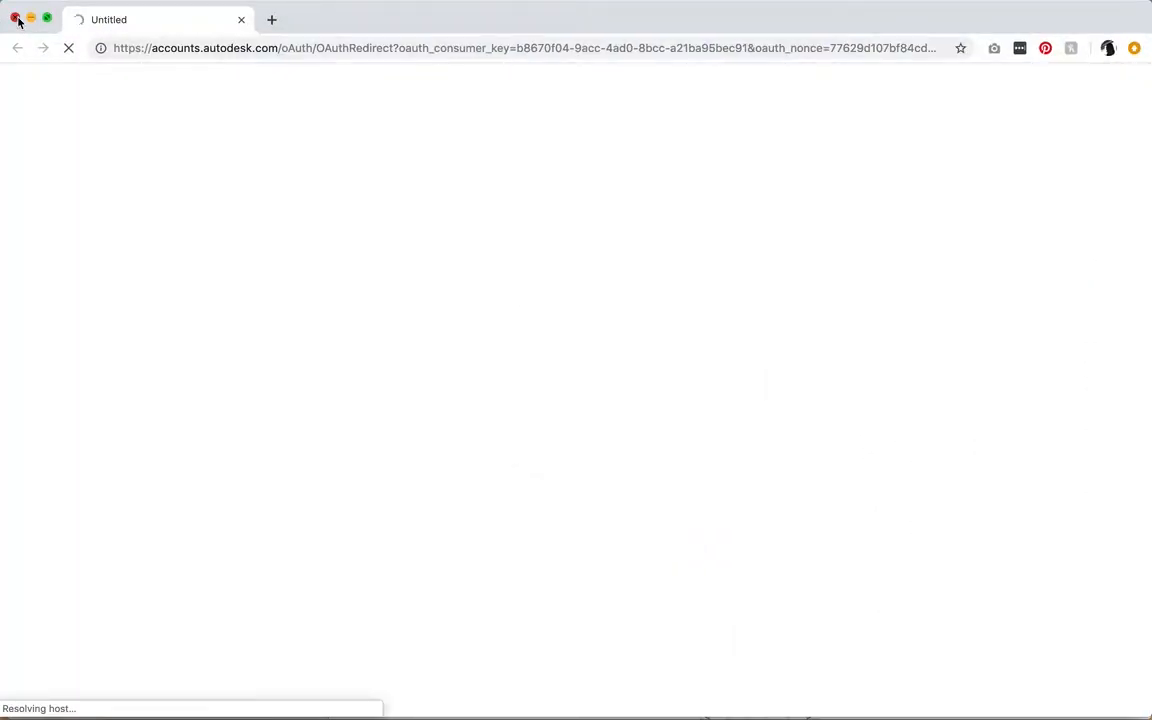
pyautogui.click(15, 18)
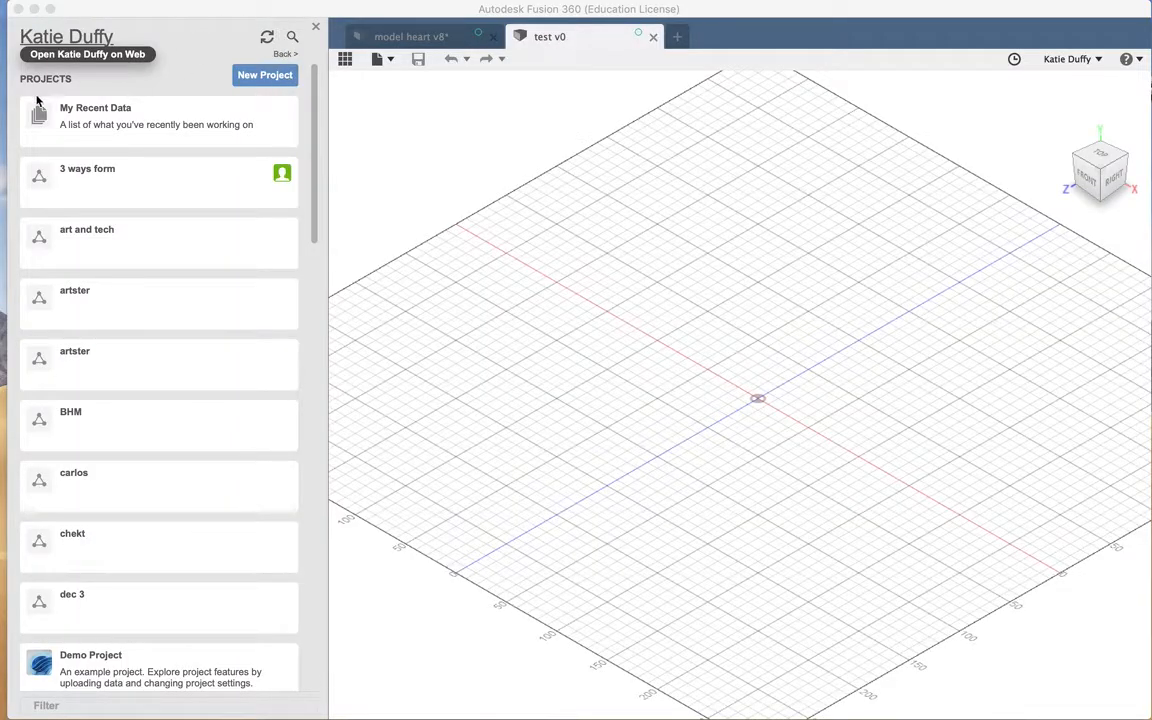
pyautogui.scroll(-3, 132, 345)
pyautogui.scroll(-10, 131, 364)
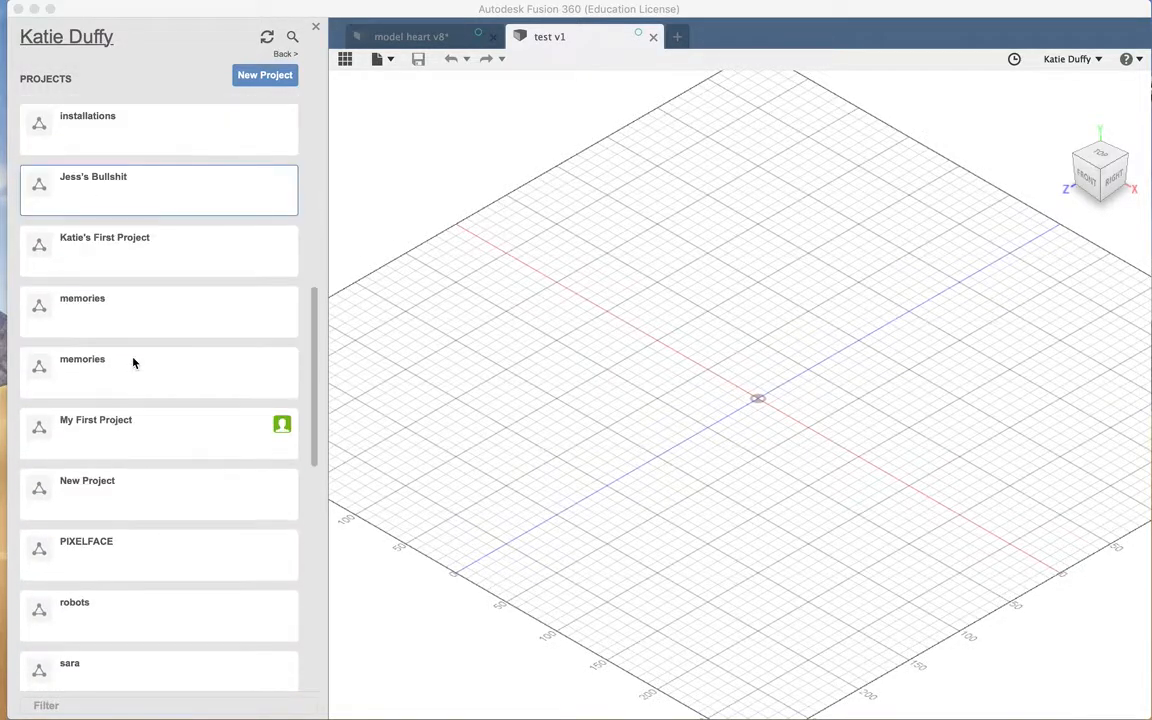
pyautogui.scroll(-6, 133, 362)
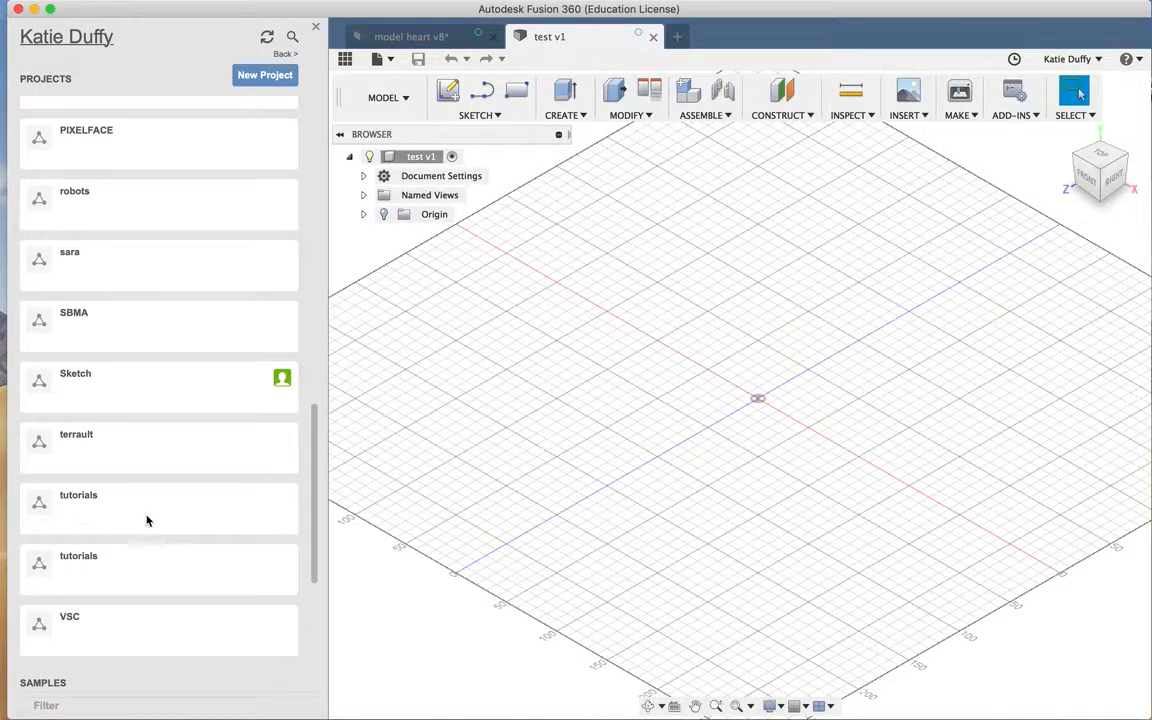
pyautogui.click(139, 514)
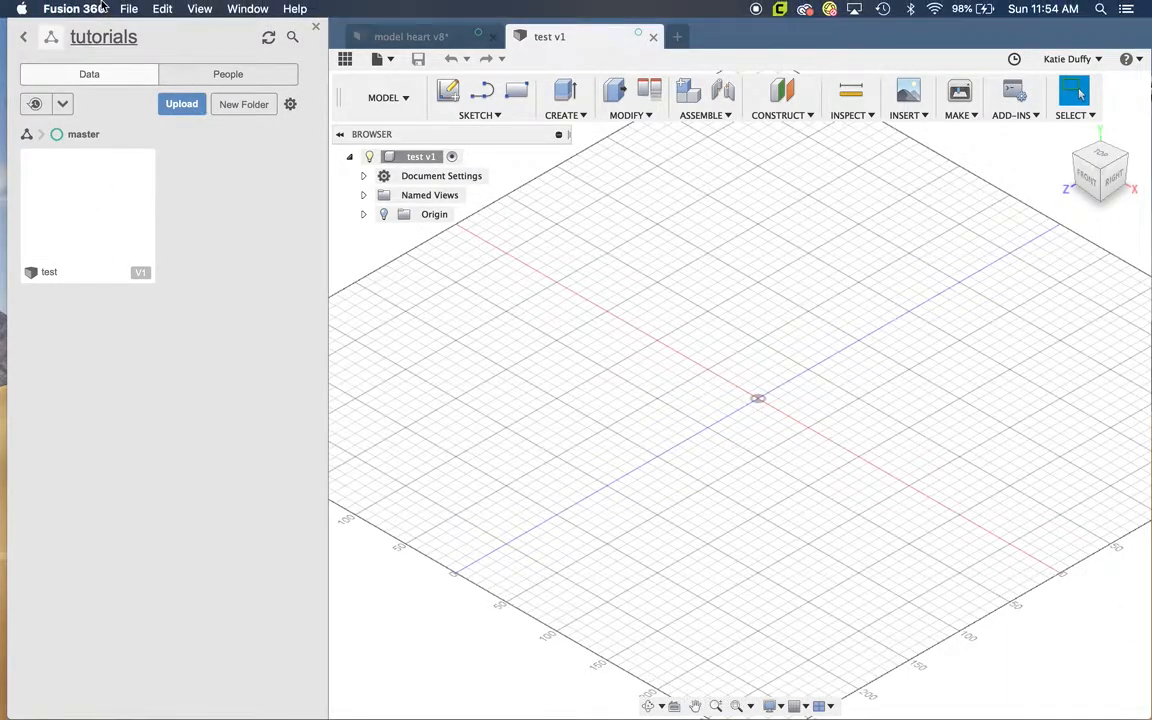
pyautogui.click(129, 8)
pyautogui.click(152, 99)
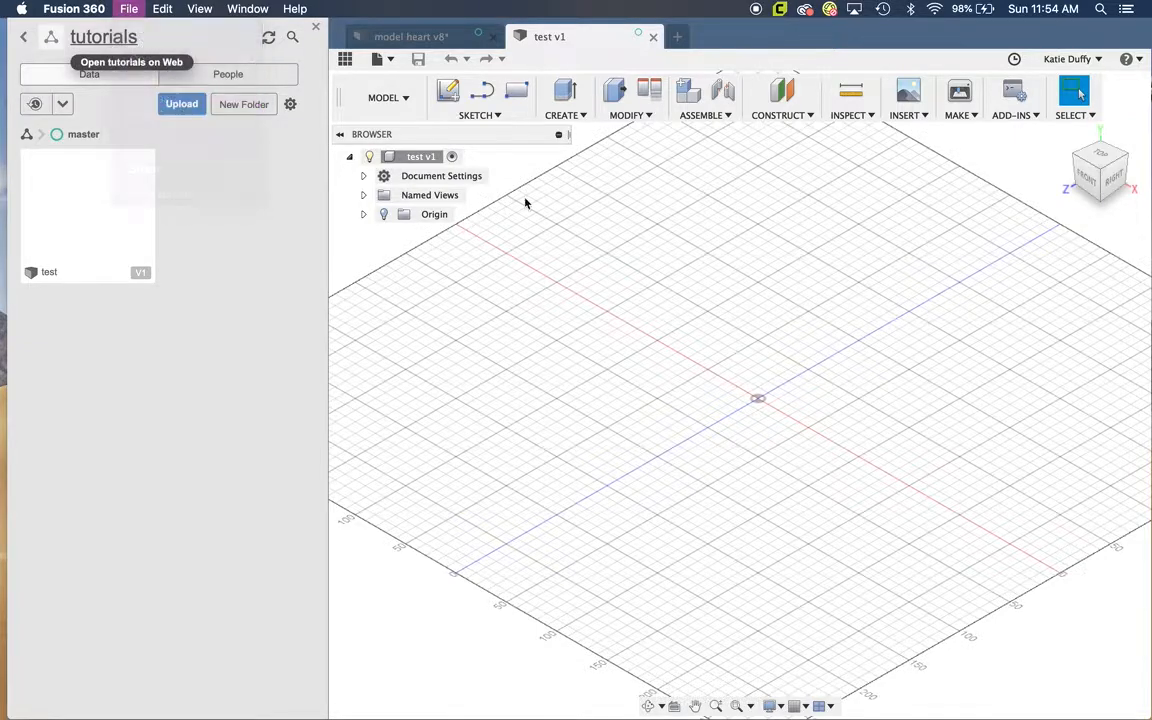
pyautogui.click(360, 170)
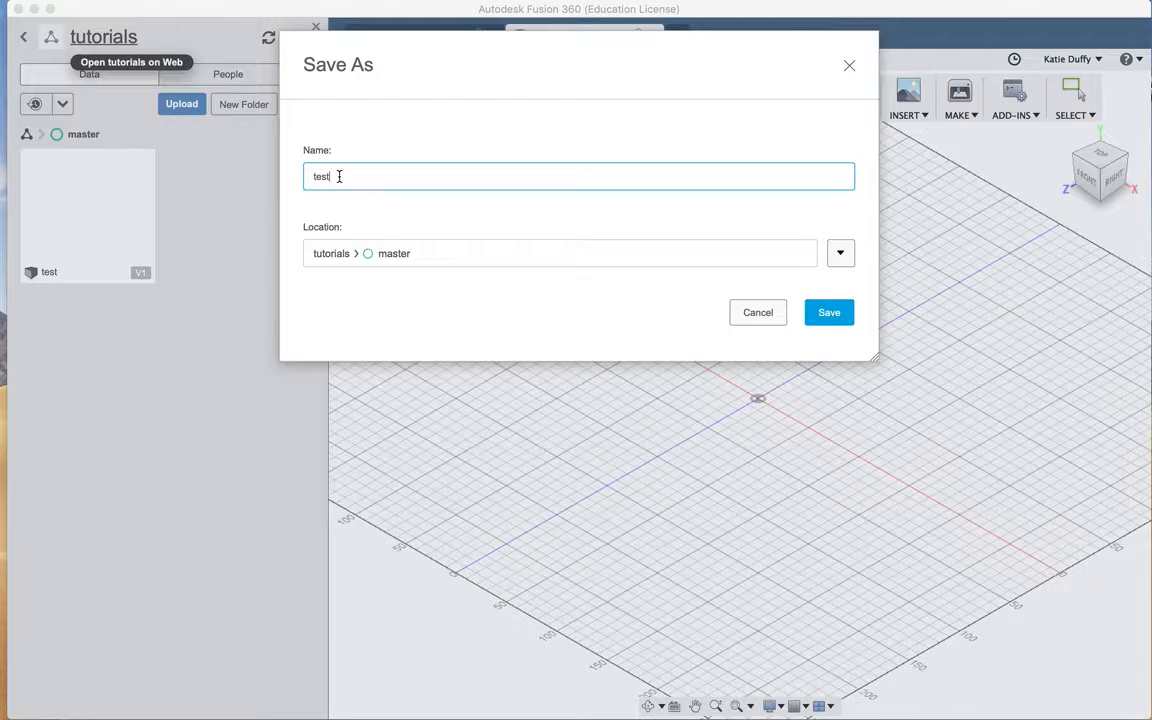
pyautogui.moveTo(339, 176); pyautogui.dragTo(308, 180)
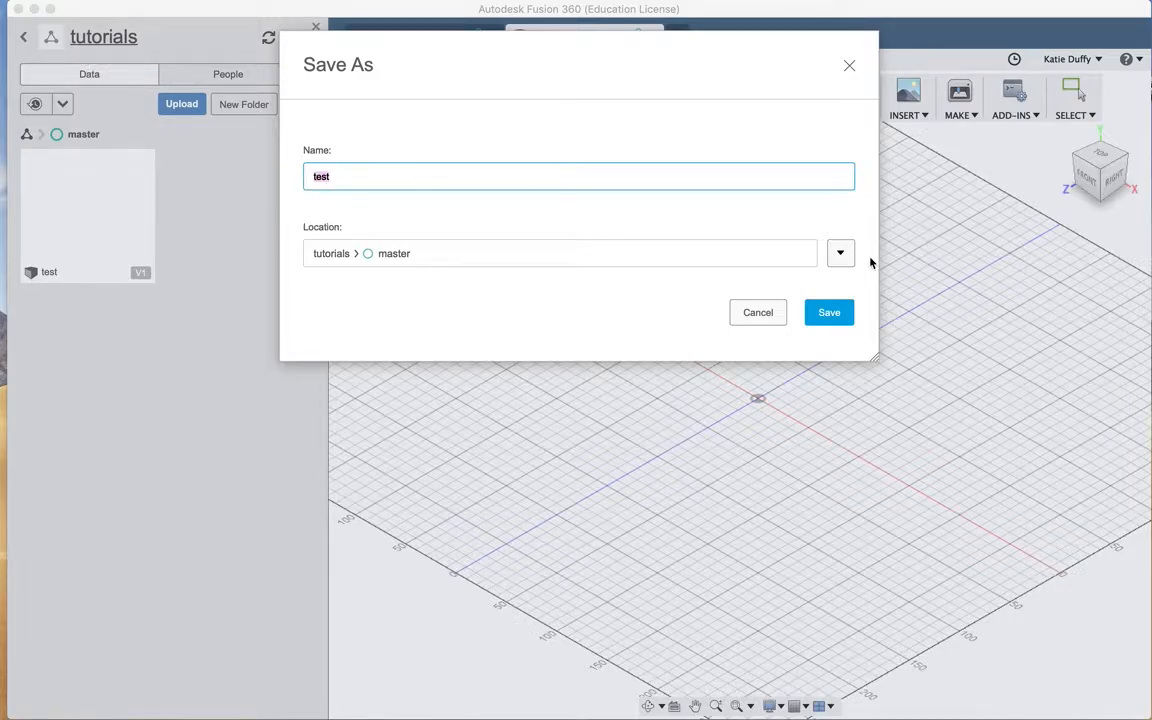
pyautogui.click(735, 318)
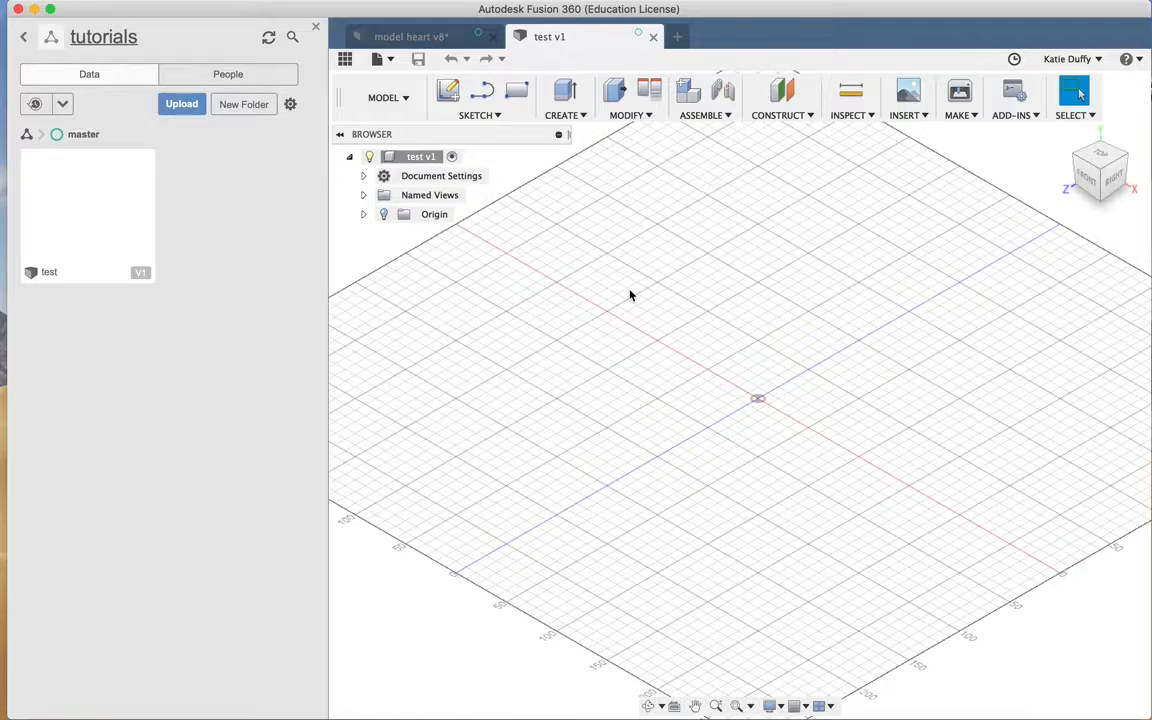
# Hide the project data beside the test design.
pyautogui.click(317, 28)
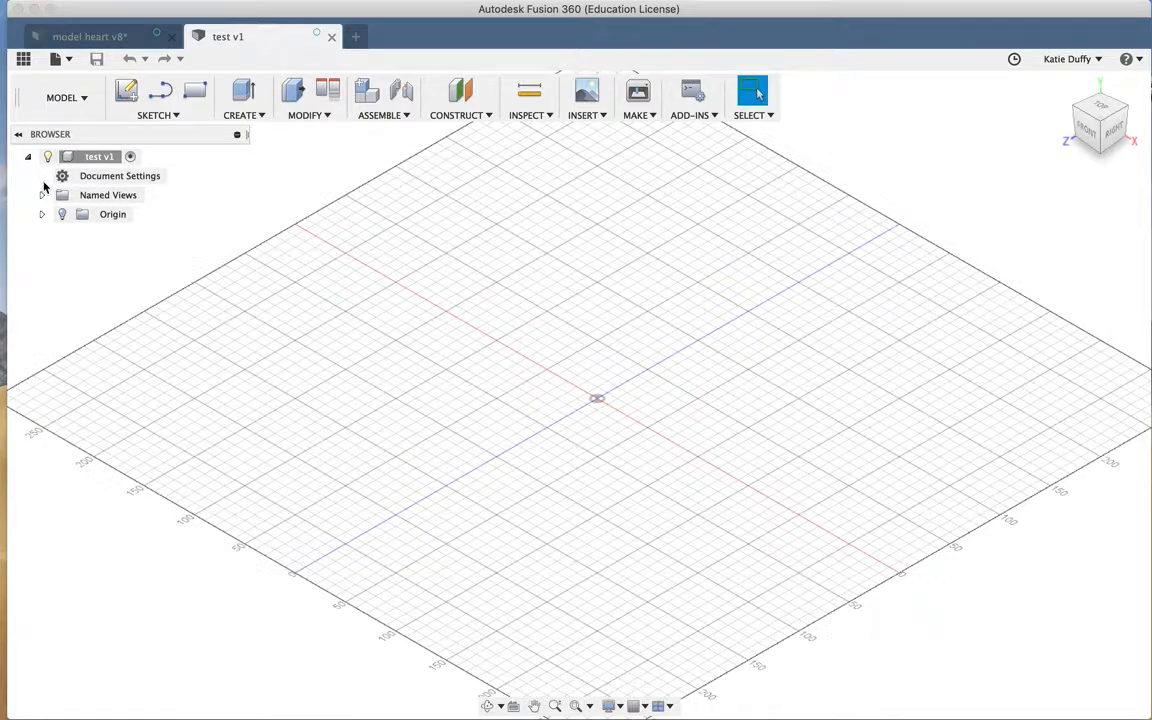
# Examine the unit types offered for the document's active units and leave the dialog without applying a change.
pyautogui.click(42, 177)
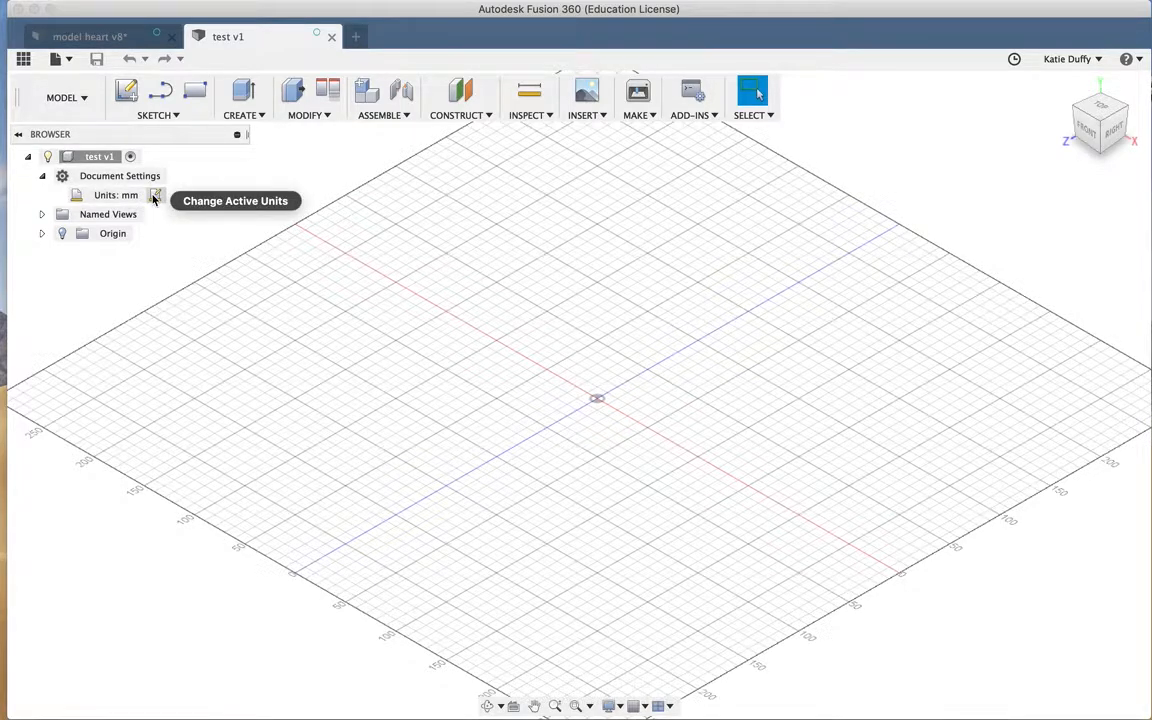
pyautogui.click(154, 196)
pyautogui.click(1020, 307)
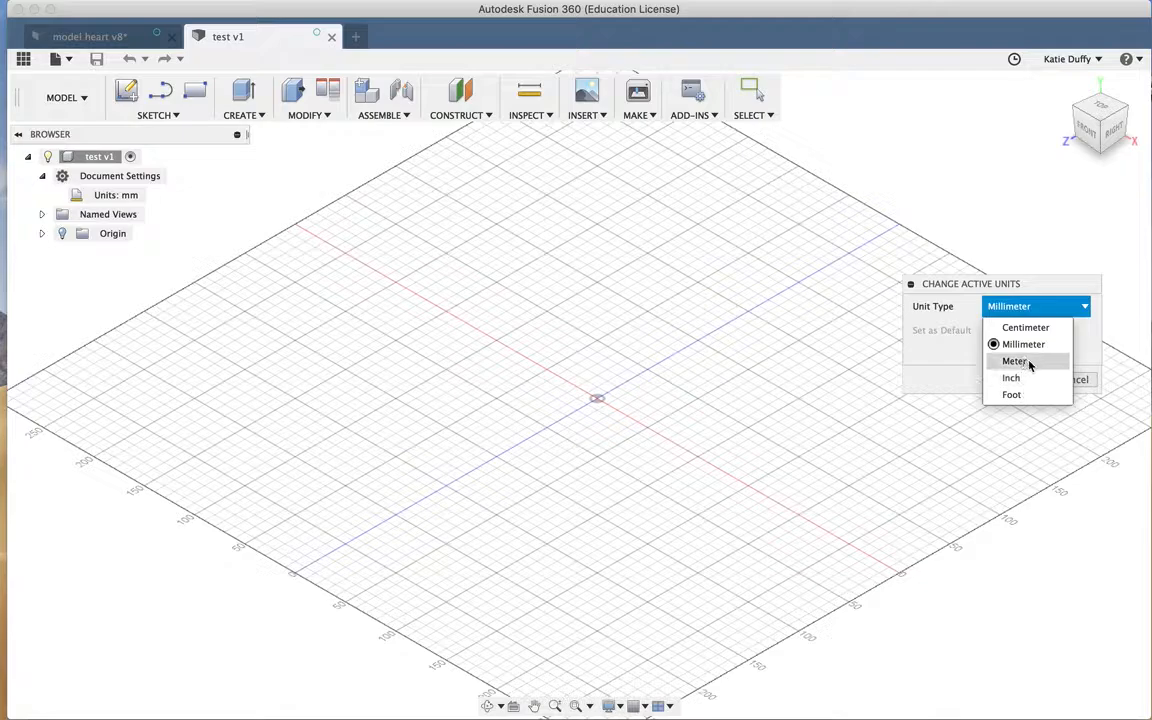
pyautogui.click(1039, 345)
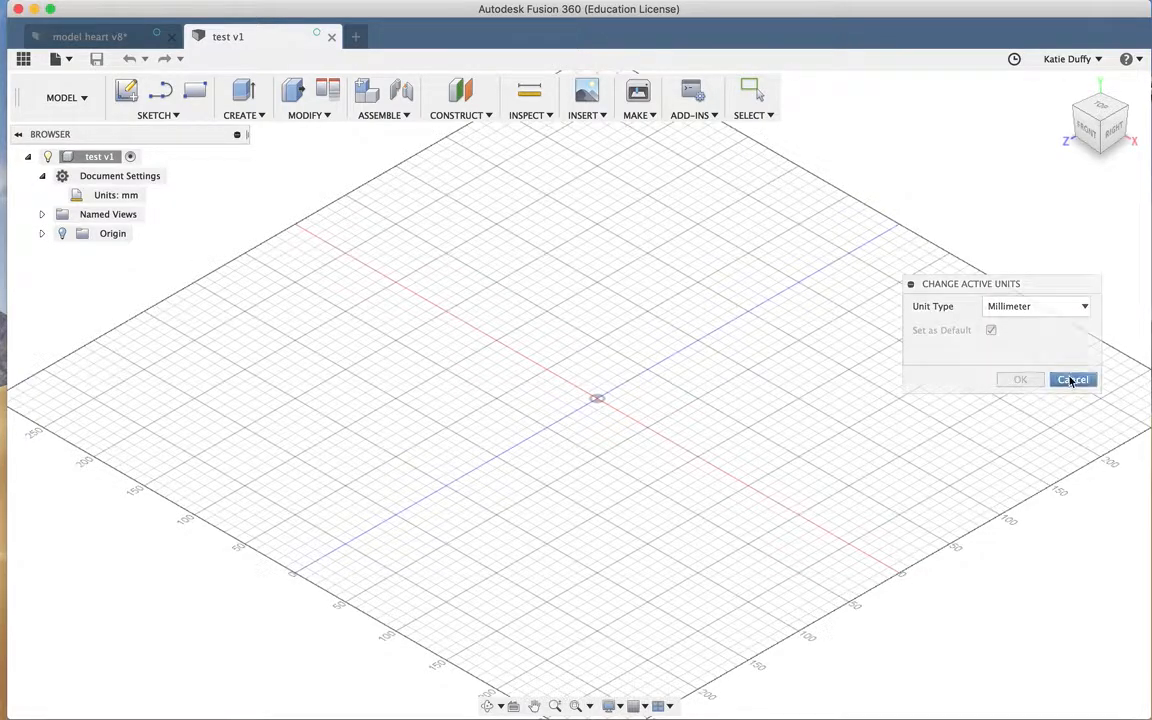
pyautogui.click(1072, 379)
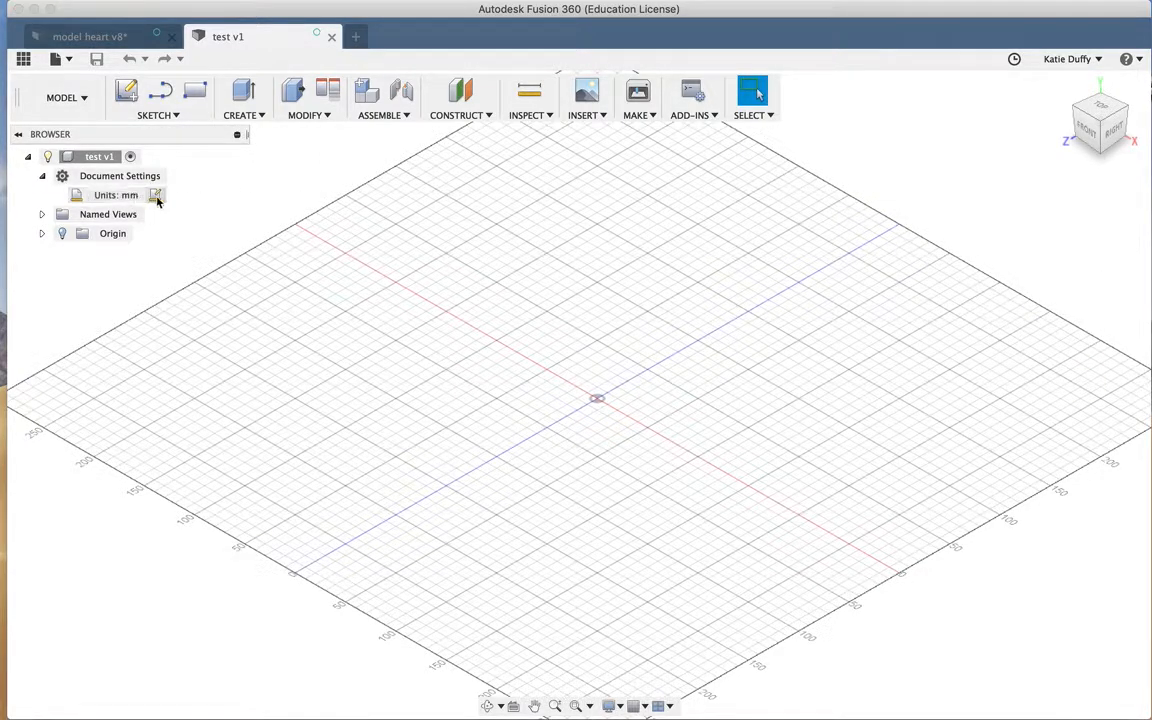
# Reposition the Change Active Units dialog beside the browser tree, dismiss it and collapse the document settings.
pyautogui.click(152, 196)
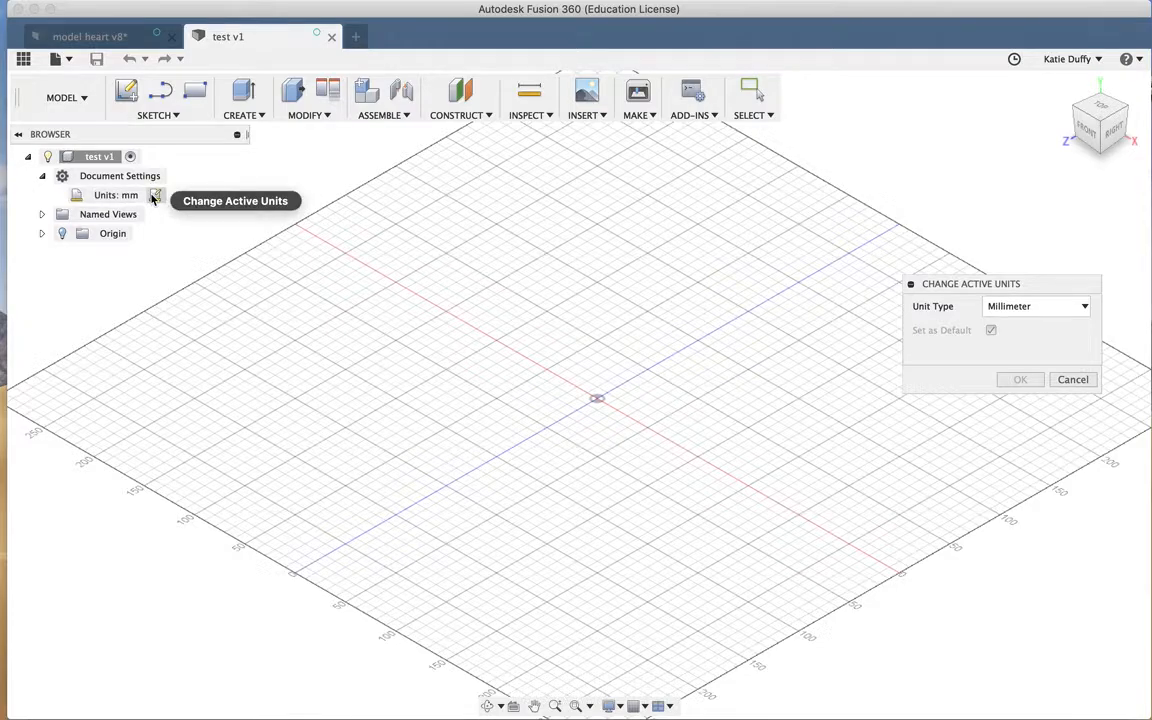
pyautogui.moveTo(906, 284); pyautogui.dragTo(917, 162)
pyautogui.moveTo(990, 164); pyautogui.dragTo(270, 252)
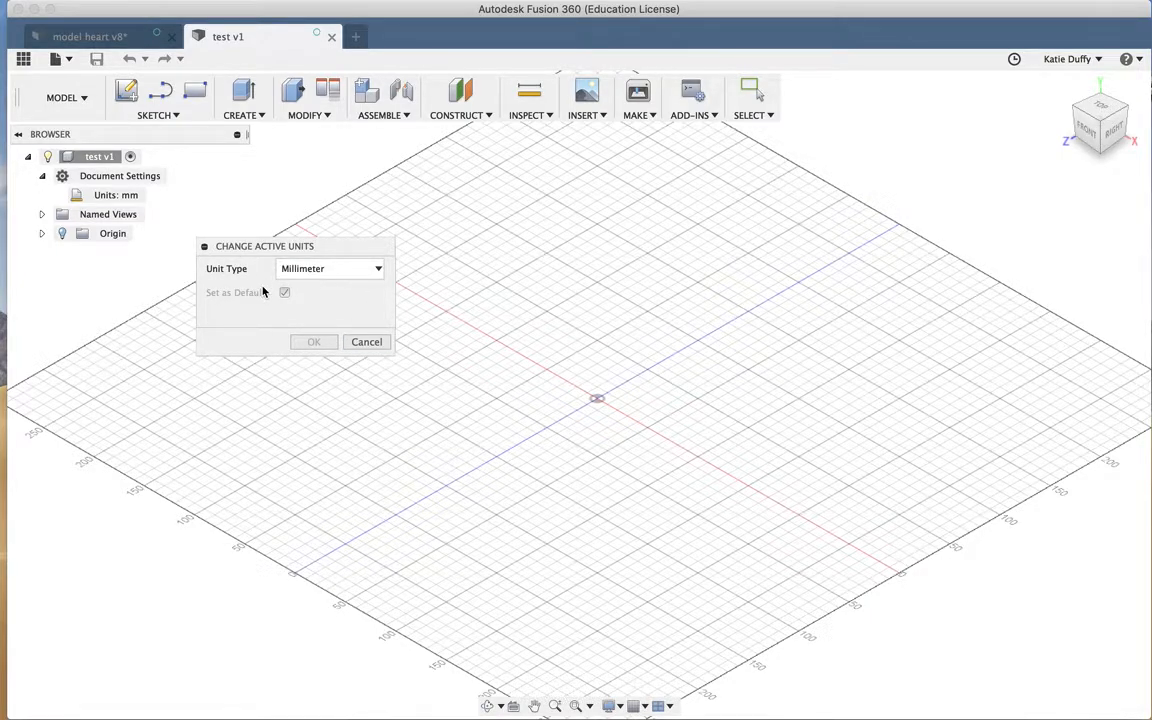
pyautogui.click(366, 341)
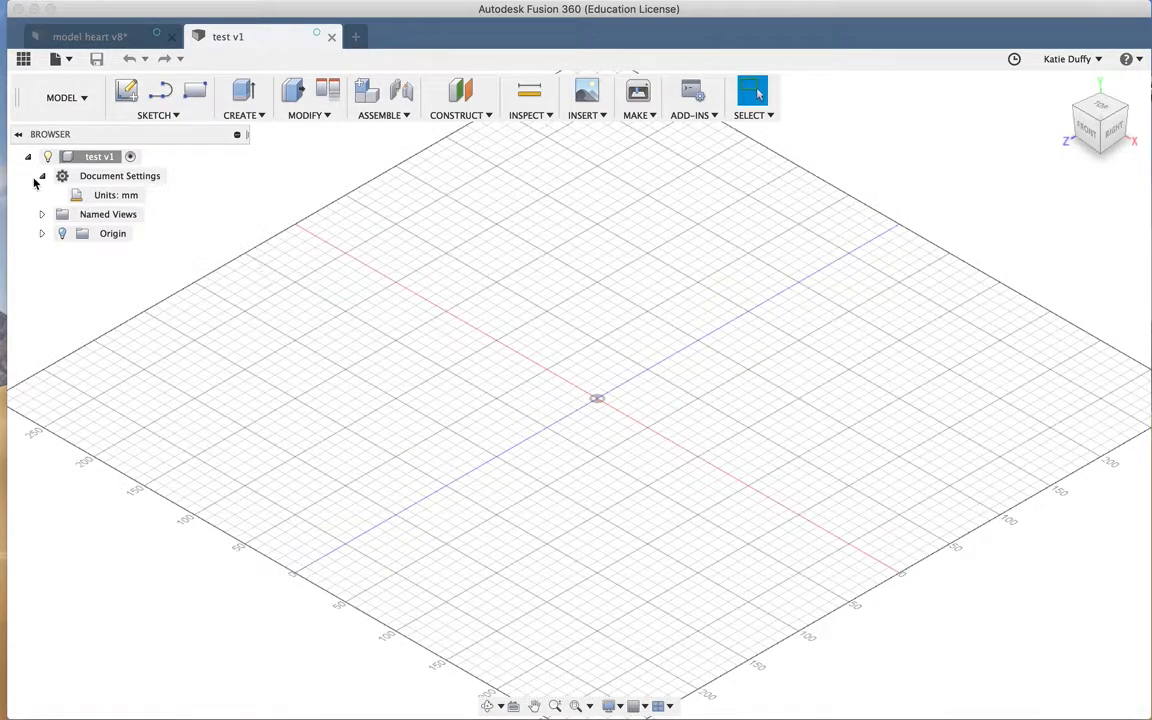
pyautogui.click(43, 177)
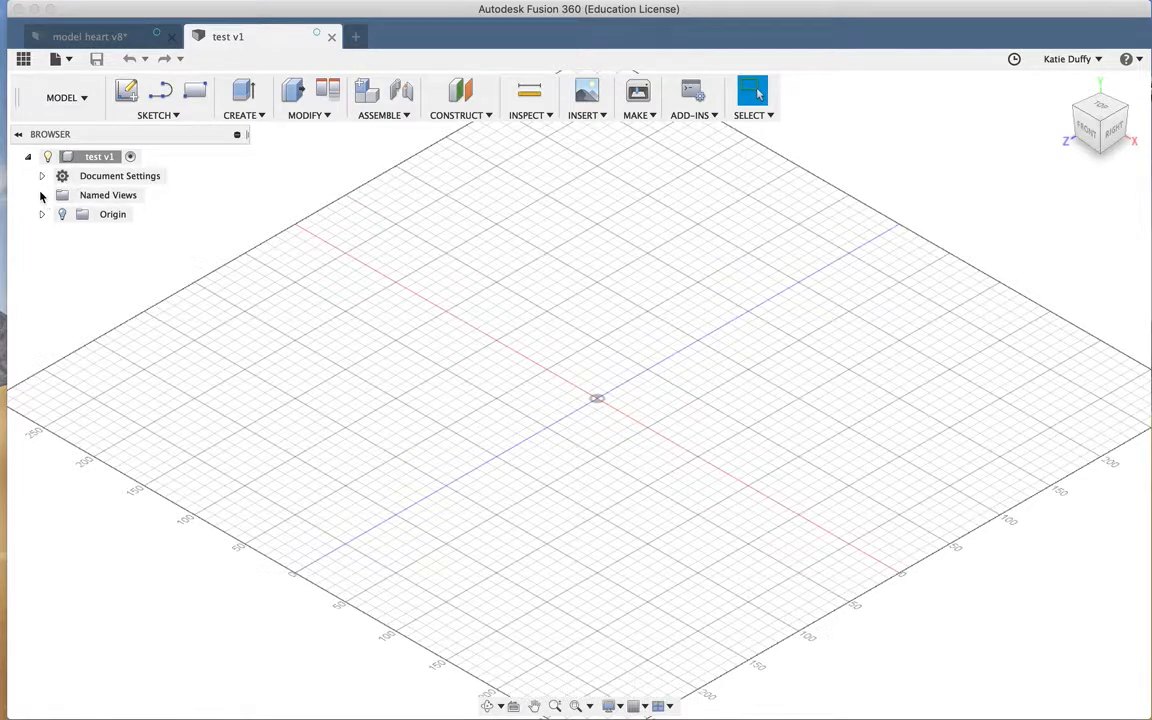
# View the design from the TOP, FRONT, RIGHT and HOME named views, and return to the top view.
pyautogui.click(42, 196)
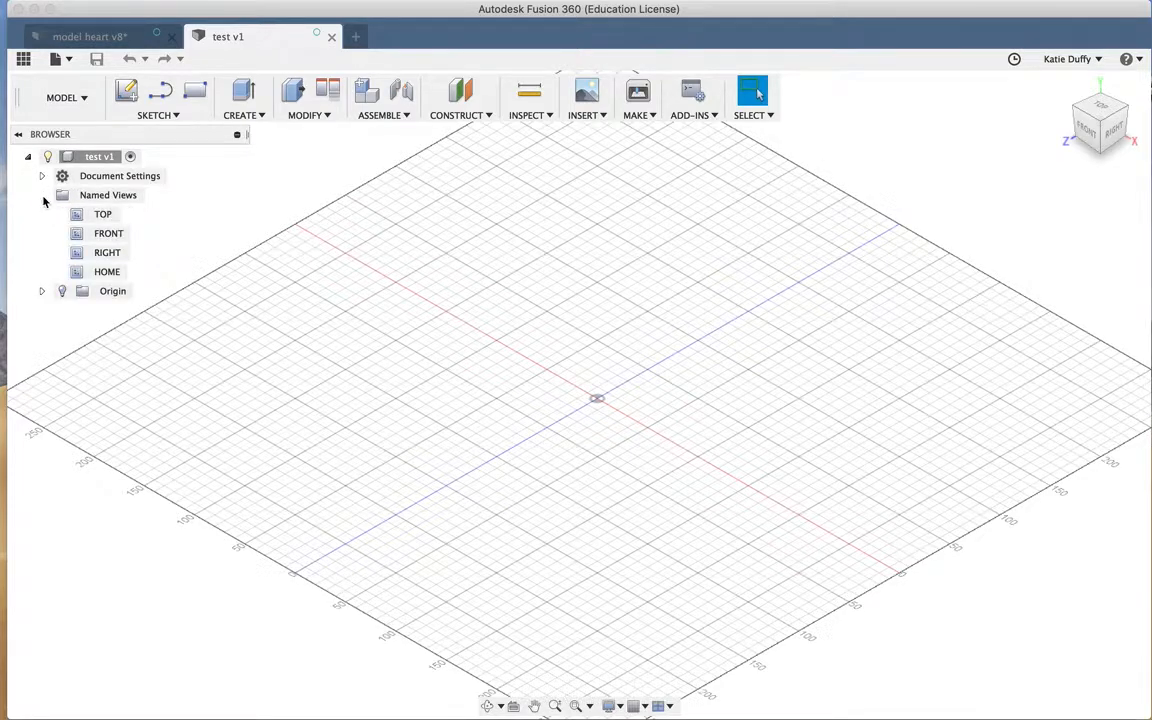
pyautogui.doubleClick(106, 215)
pyautogui.doubleClick(117, 236)
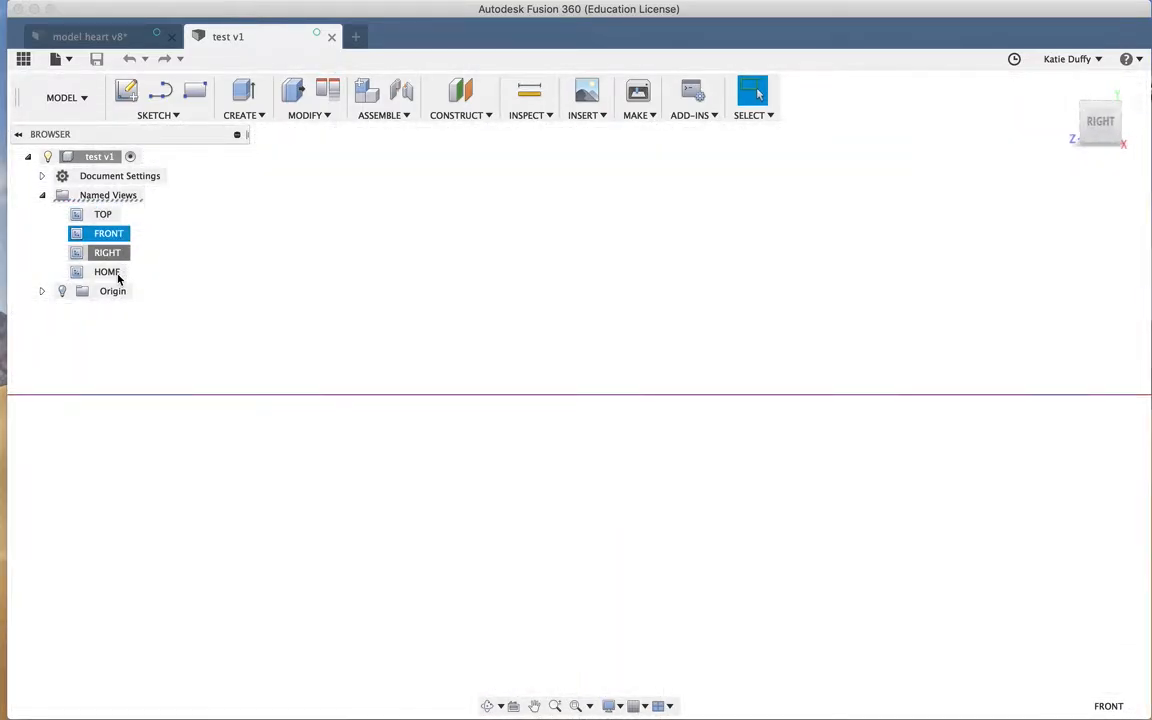
pyautogui.doubleClick(116, 276)
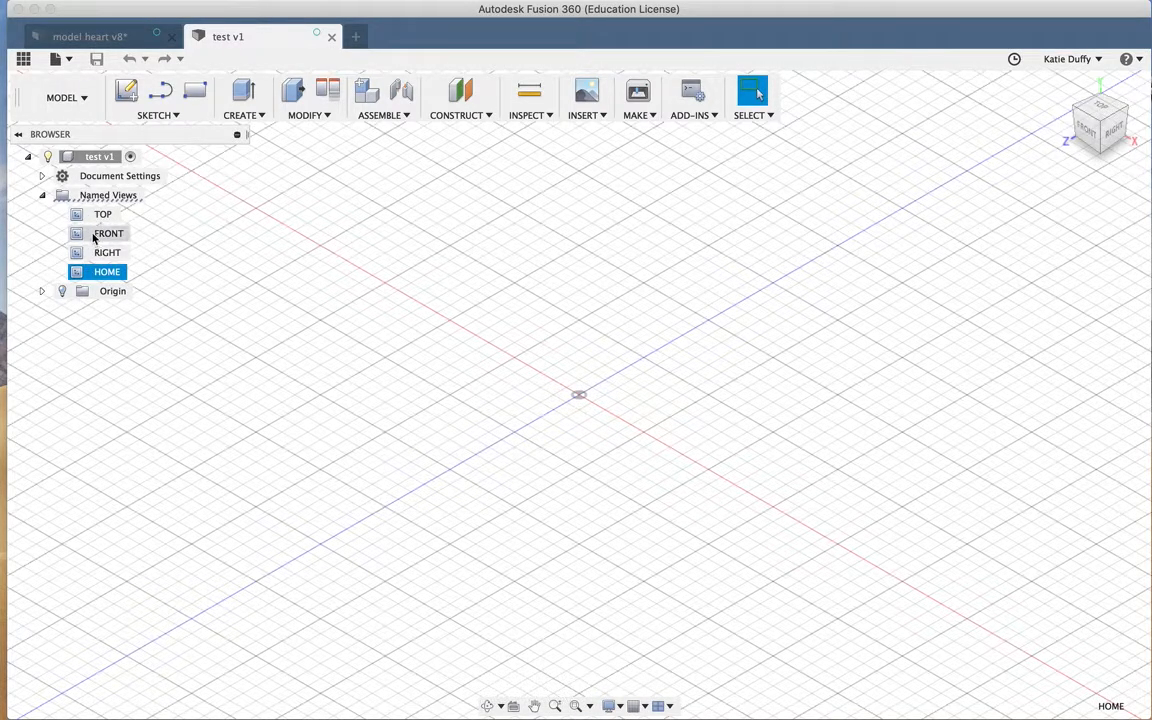
pyautogui.click(1101, 106)
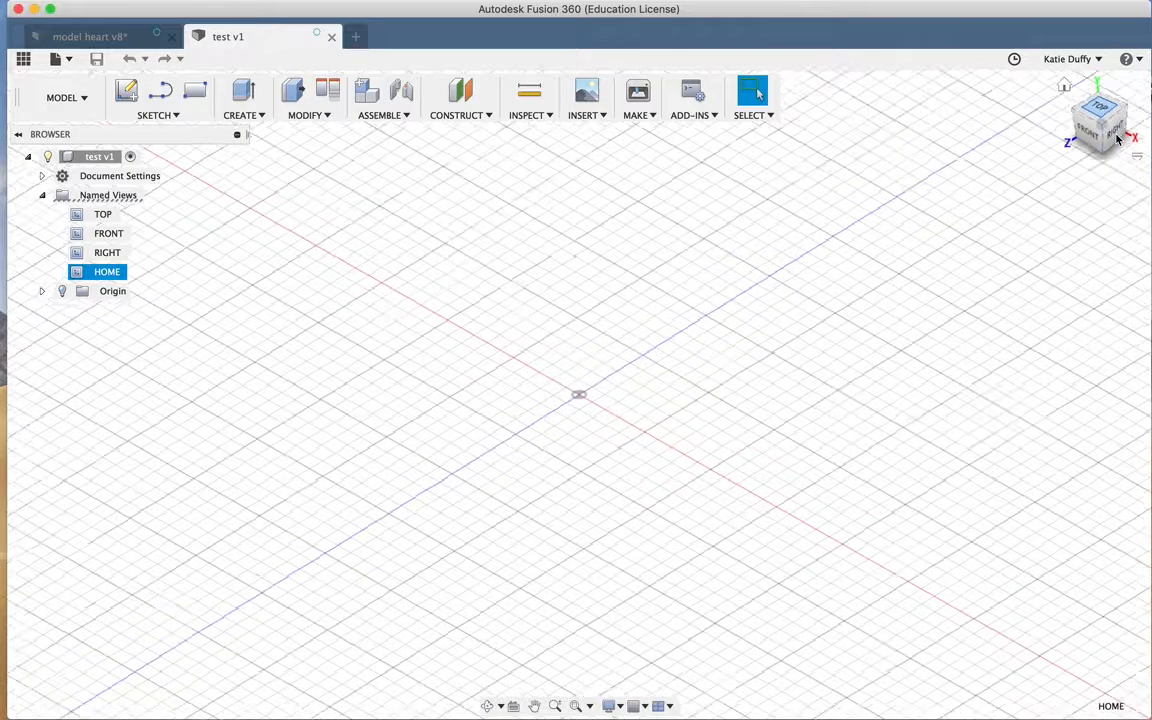
pyautogui.click(44, 196)
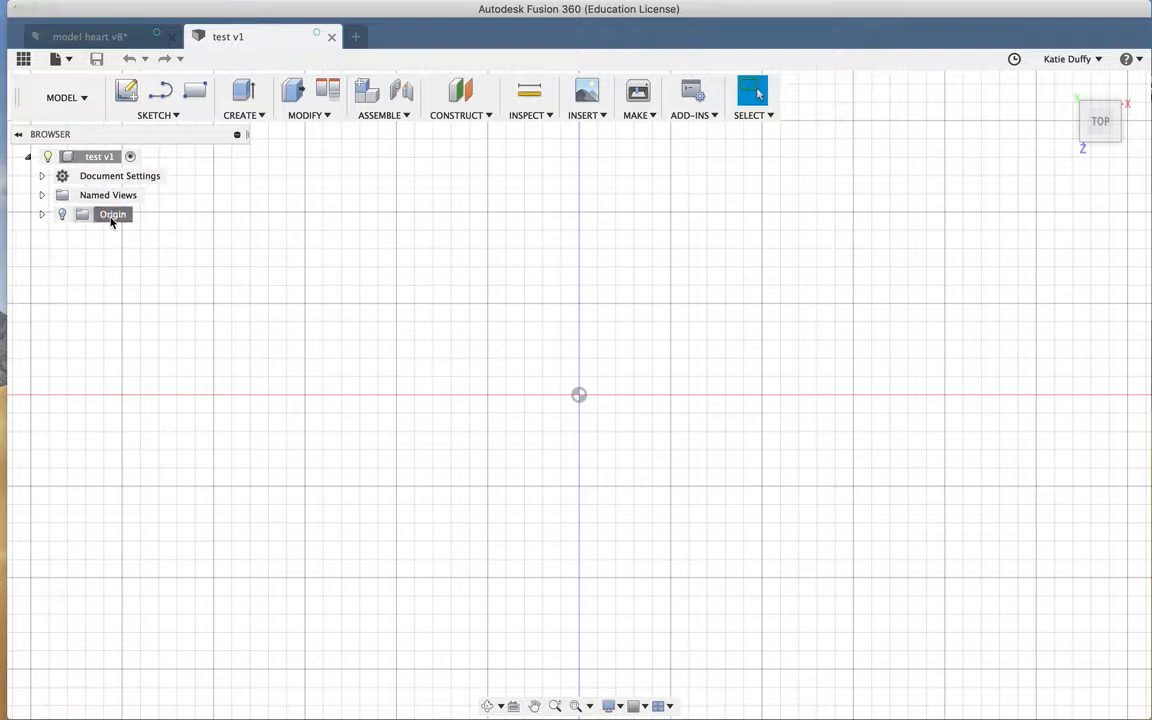
# Select the Origin folder and tilt the view to look at the grid and origin at an angle.
pyautogui.click(110, 218)
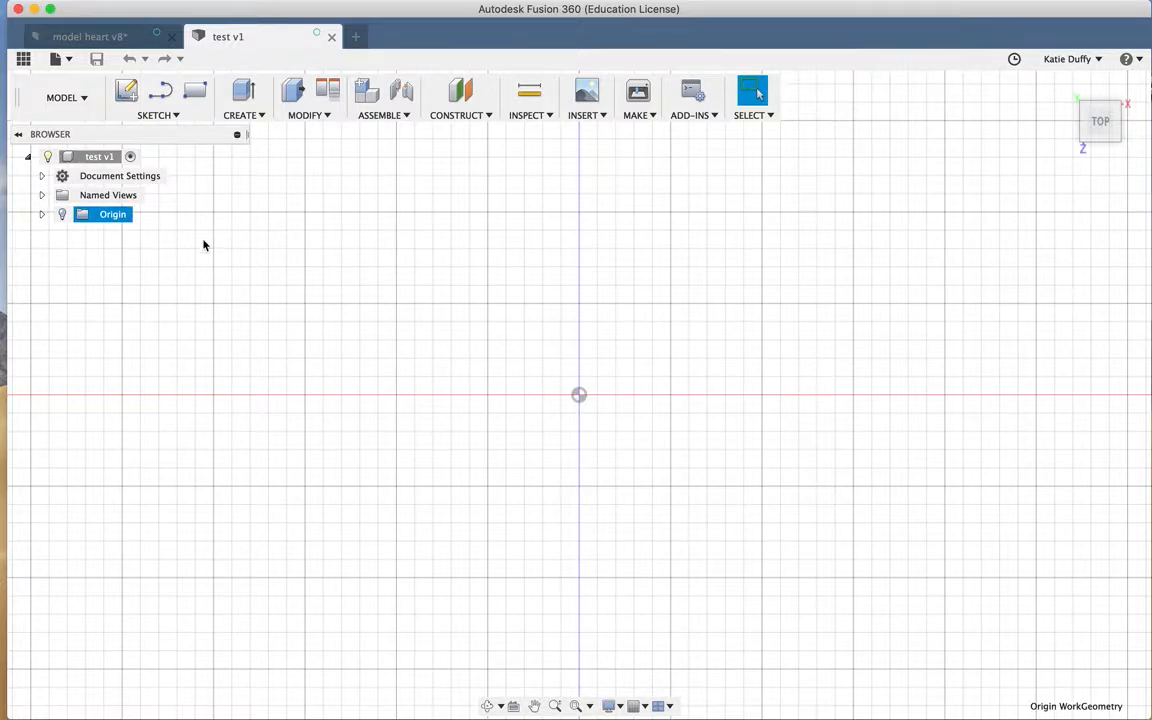
pyautogui.scroll(-3, 240, 247)
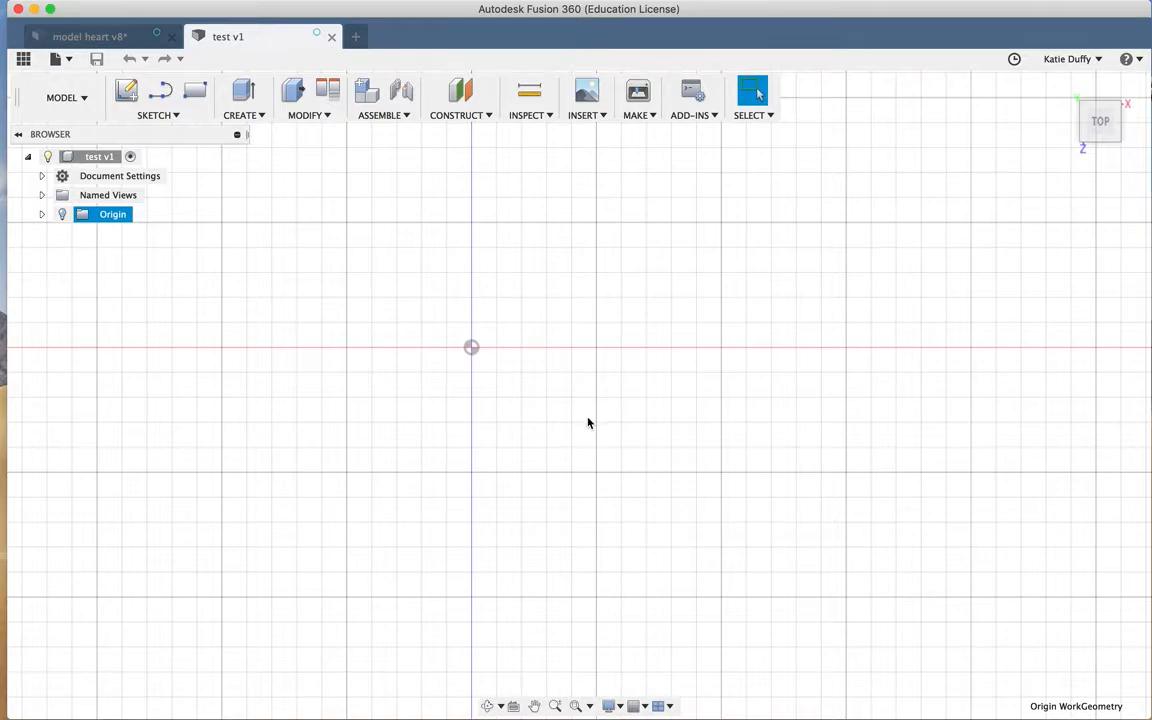
pyautogui.scroll(-1, 589, 422)
pyautogui.keyDown('shift'); pyautogui.moveTo(571, 429); pyautogui.dragTo(578, 328, button='middle'); pyautogui.keyUp('shift')
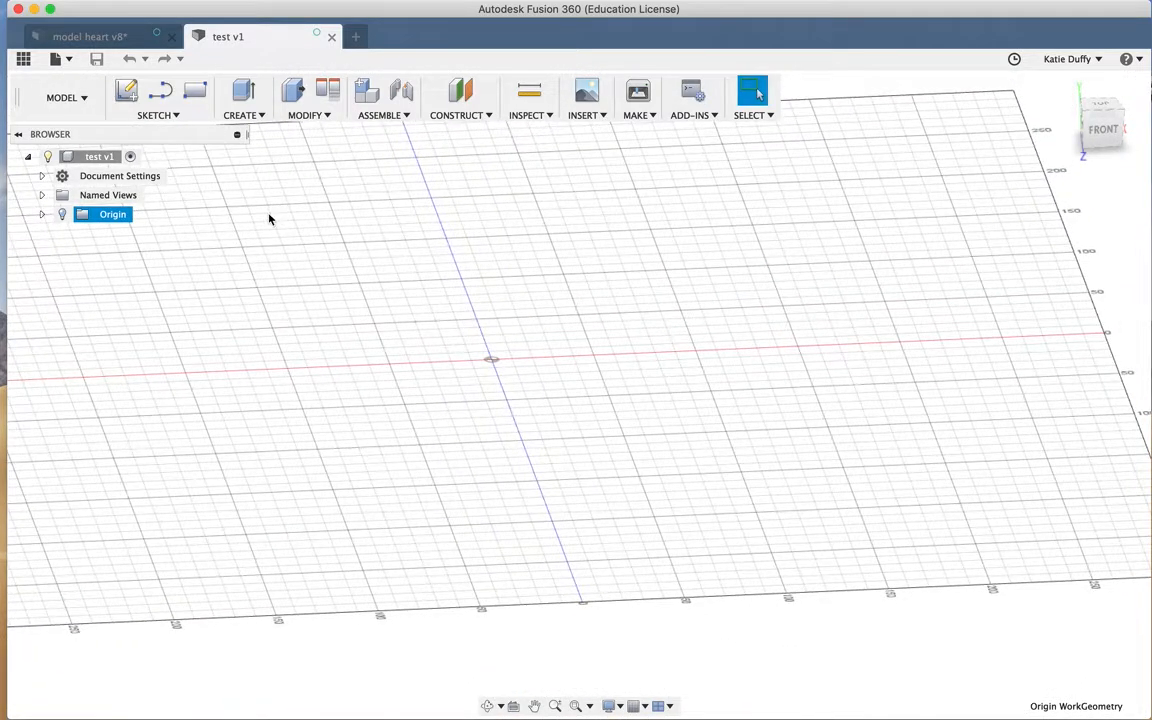
# Start a Box and choose the horizontal ground plane at the origin as its placement from the home view.
pyautogui.click(245, 116)
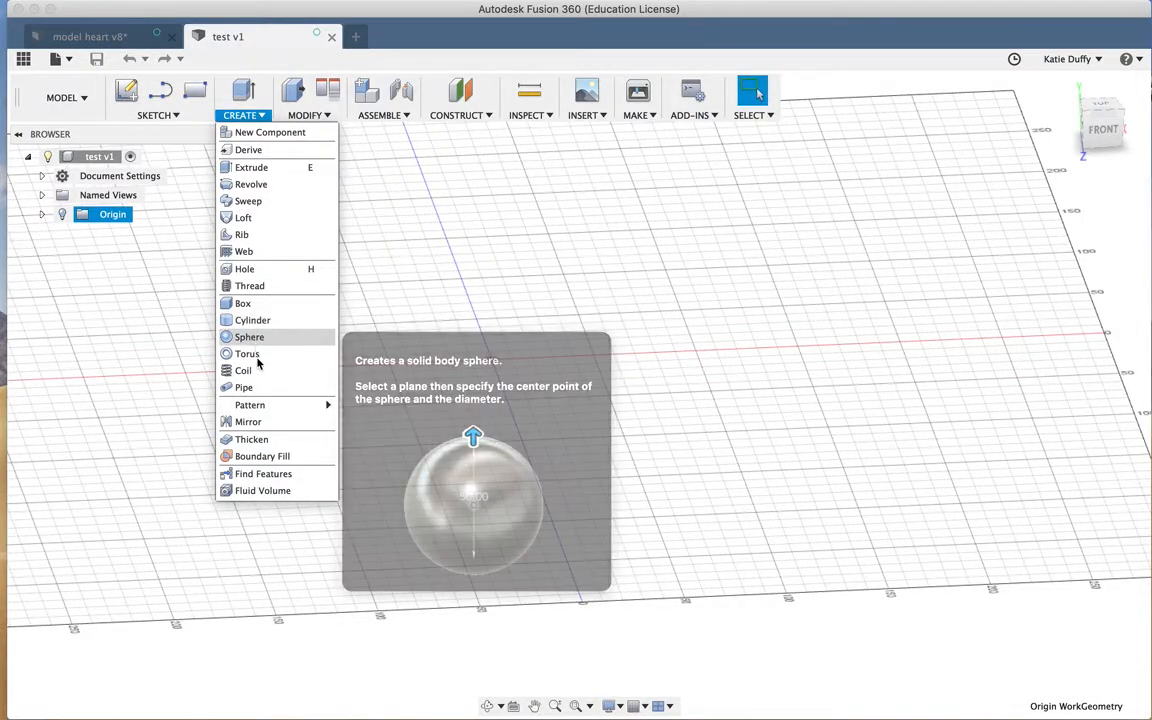
pyautogui.click(249, 305)
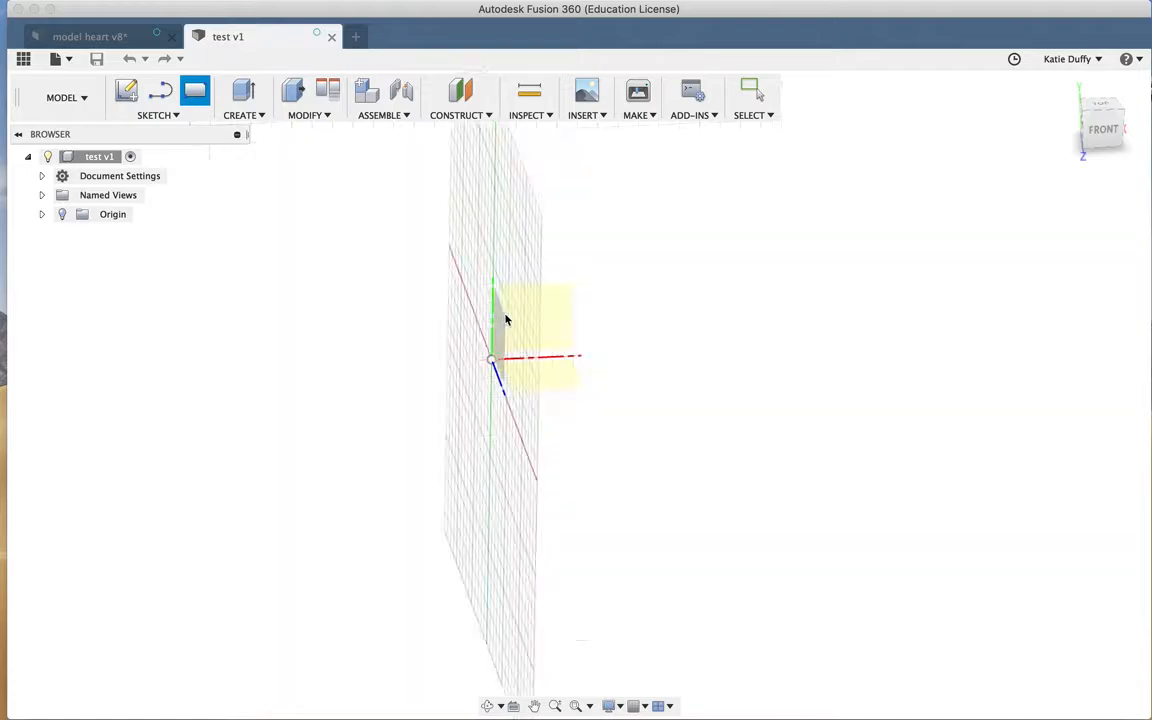
pyautogui.keyDown('shift'); pyautogui.moveTo(522, 316); pyautogui.dragTo(539, 366, button='middle'); pyautogui.keyUp('shift')
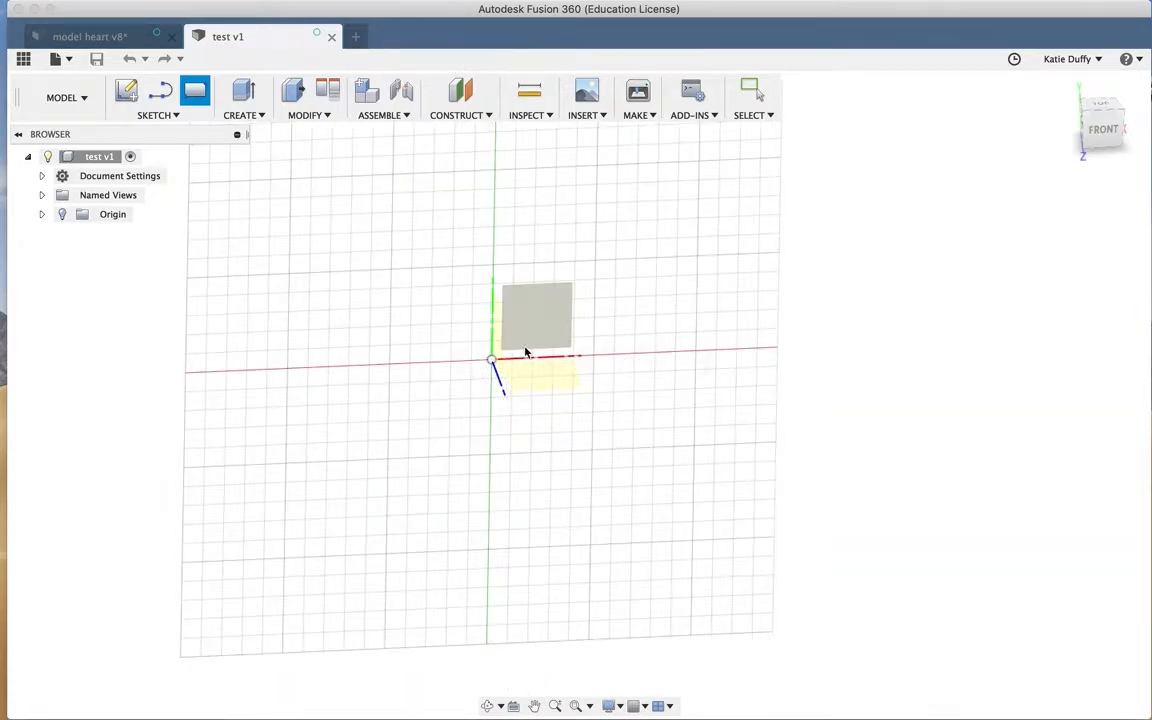
pyautogui.click(526, 352)
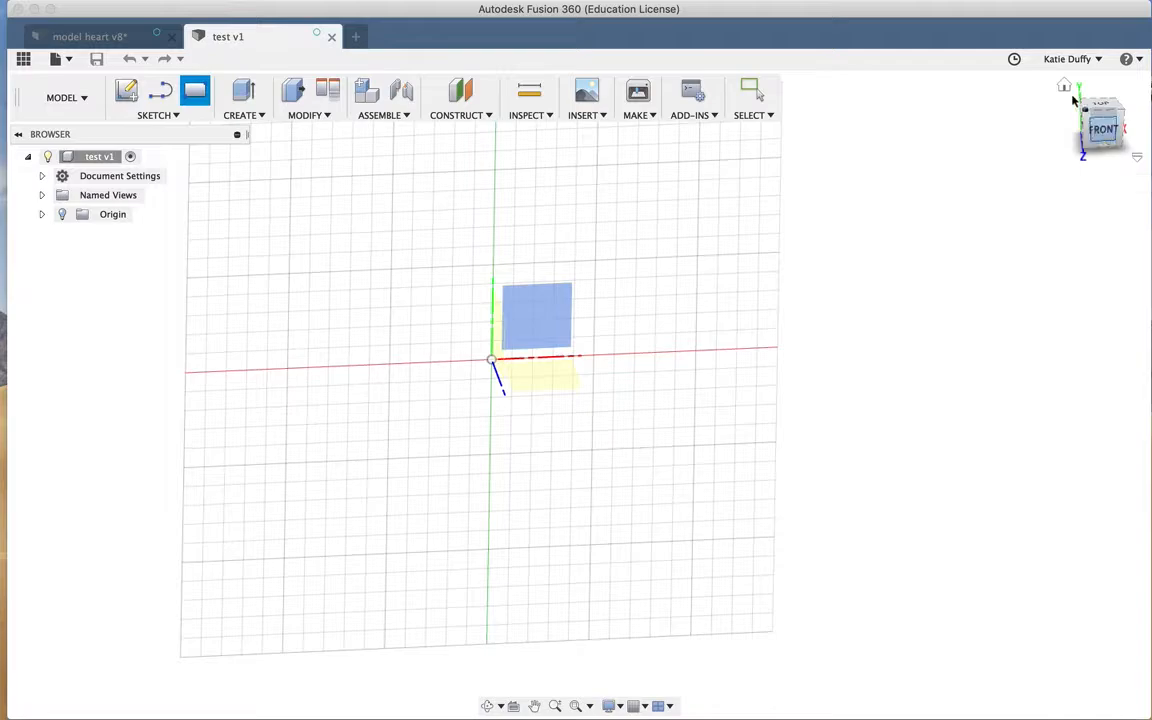
pyautogui.click(1063, 86)
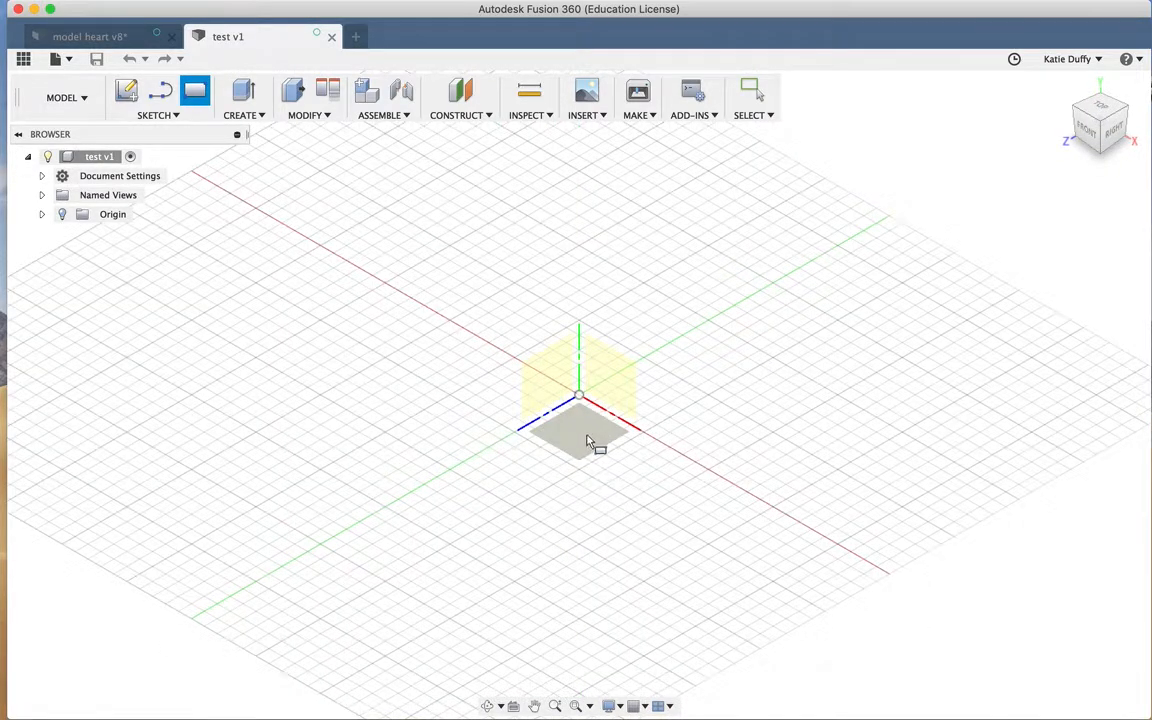
pyautogui.click(1099, 107)
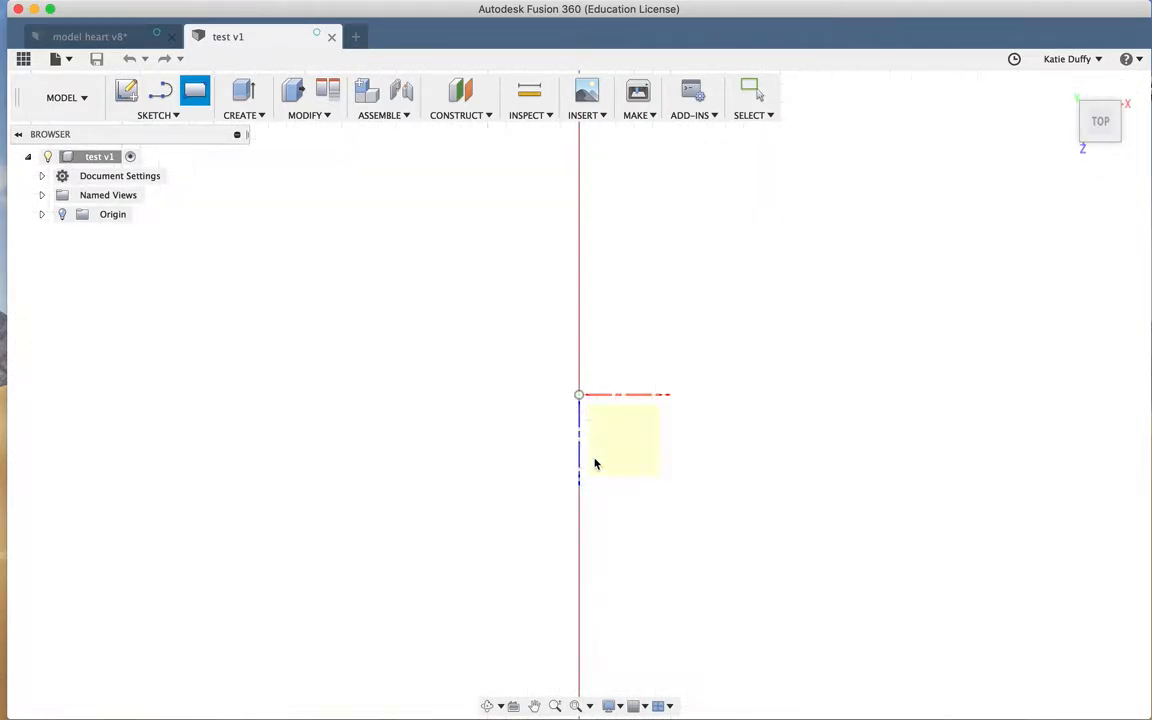
pyautogui.click(1064, 86)
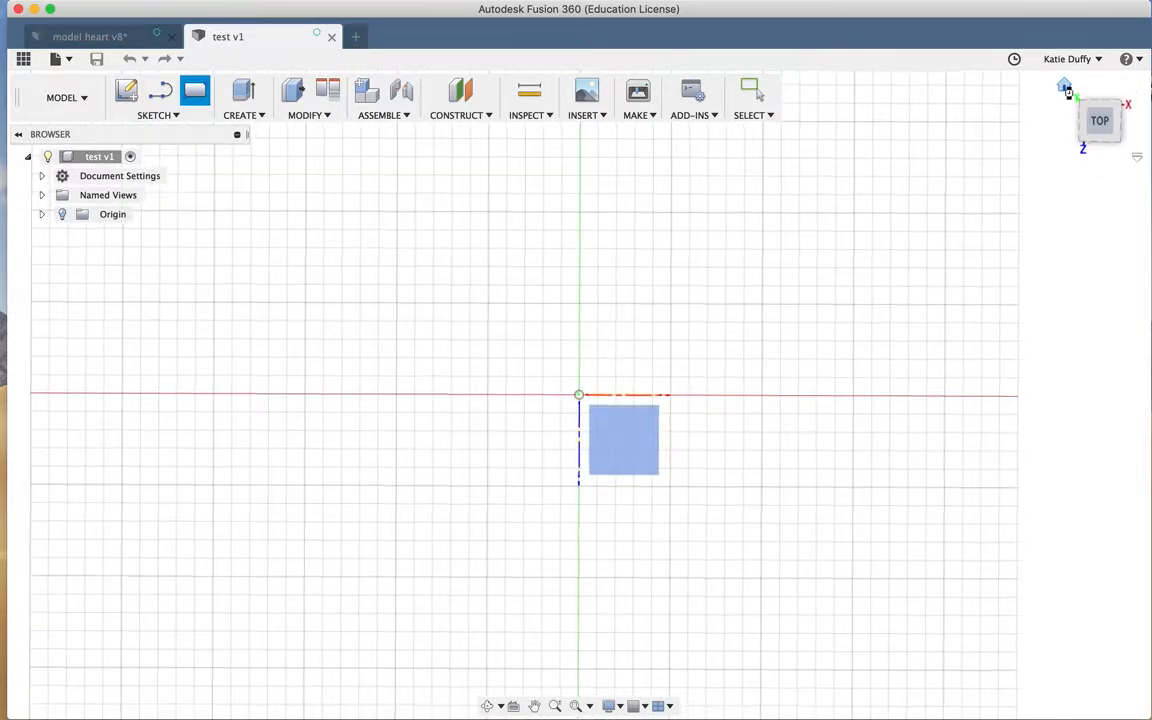
pyautogui.click(598, 432)
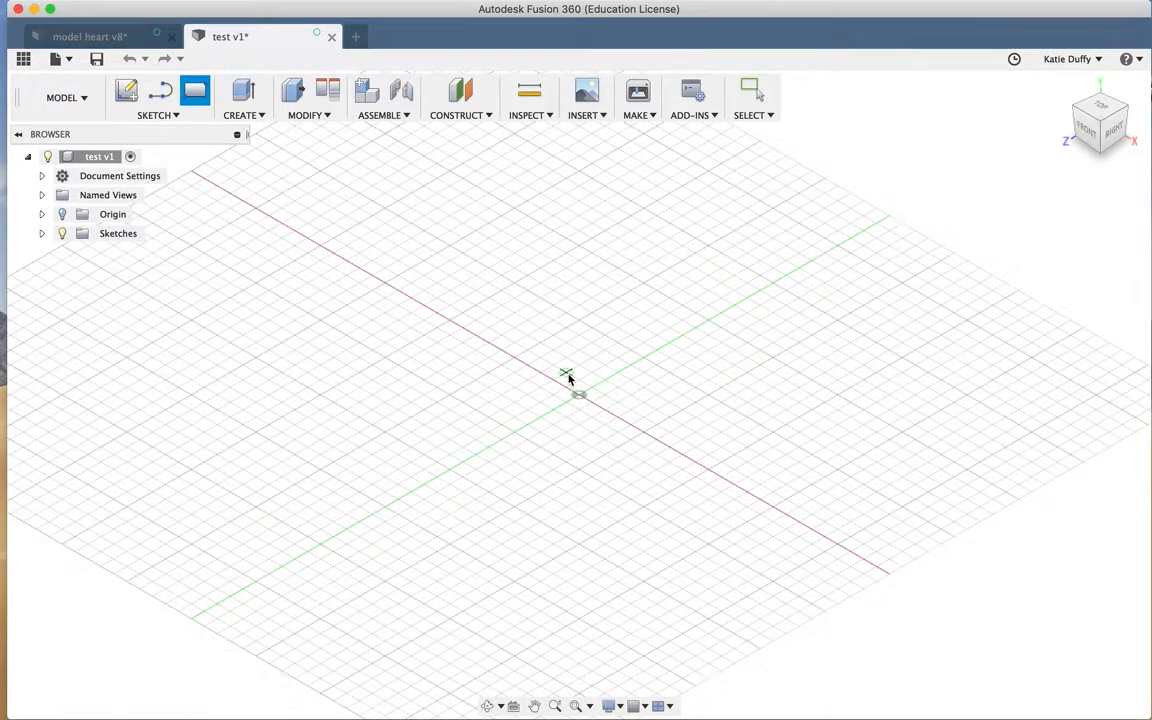
# Draw the box's base as a 20 mm by 20 mm rectangle starting at the origin.
pyautogui.click(582, 398)
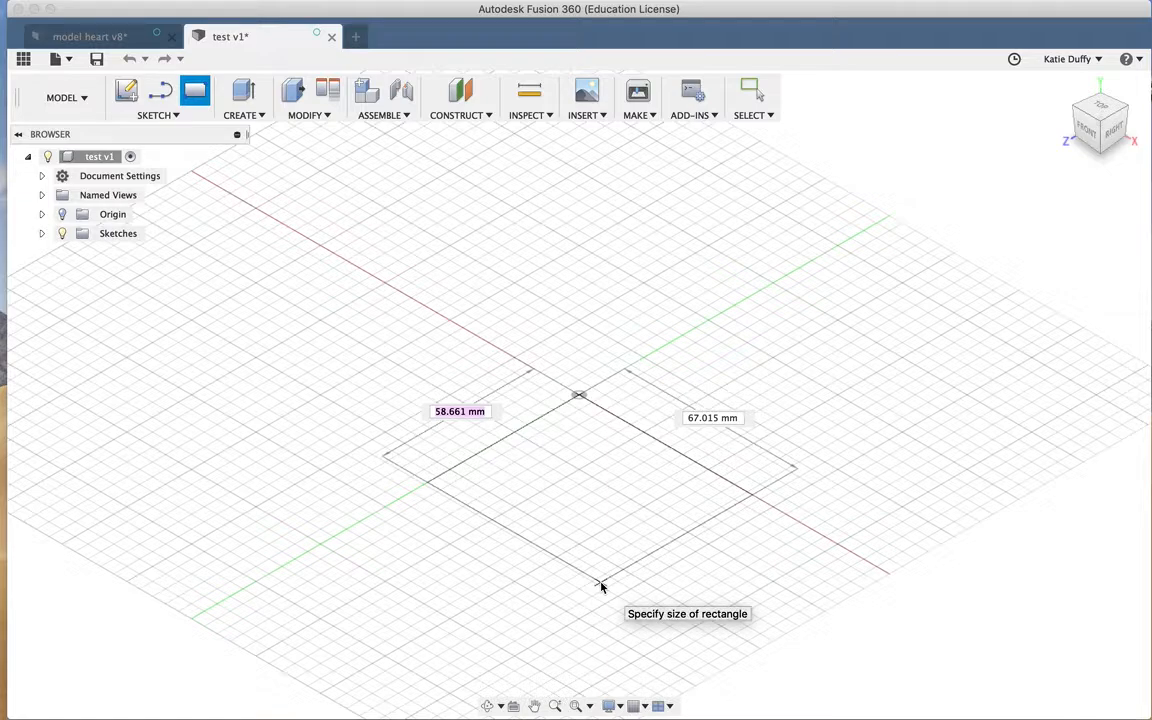
pyautogui.write('20')
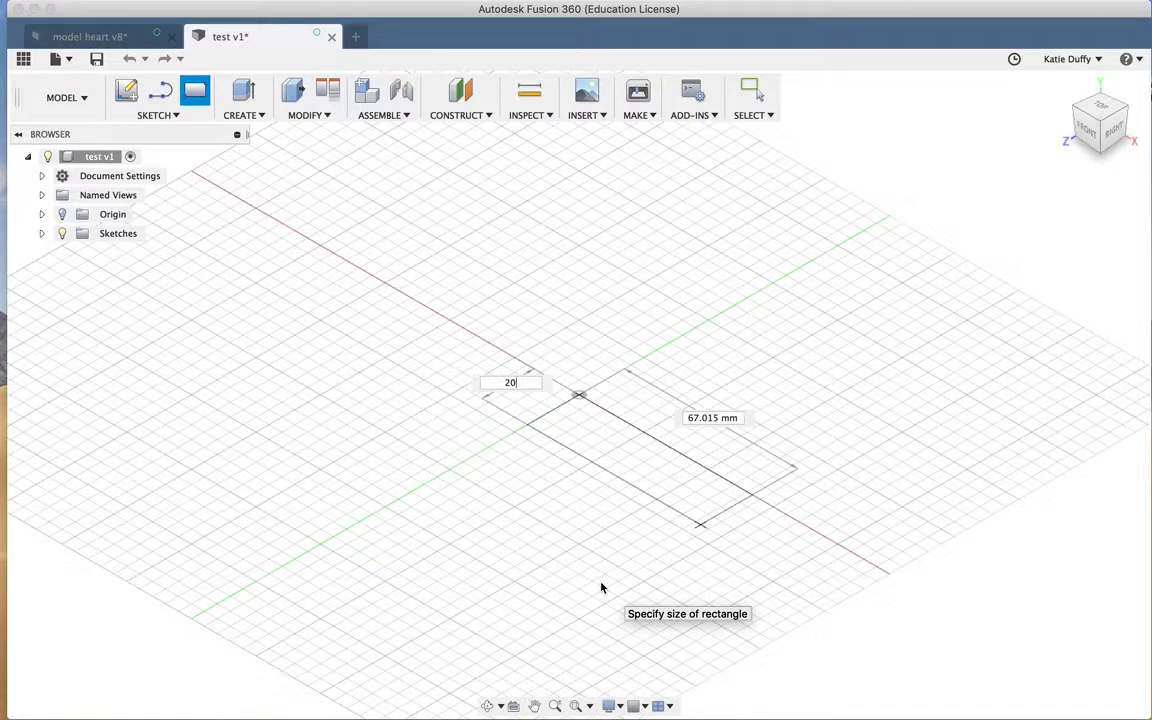
pyautogui.press('Tab')
pyautogui.write('20')
pyautogui.press('Tab')
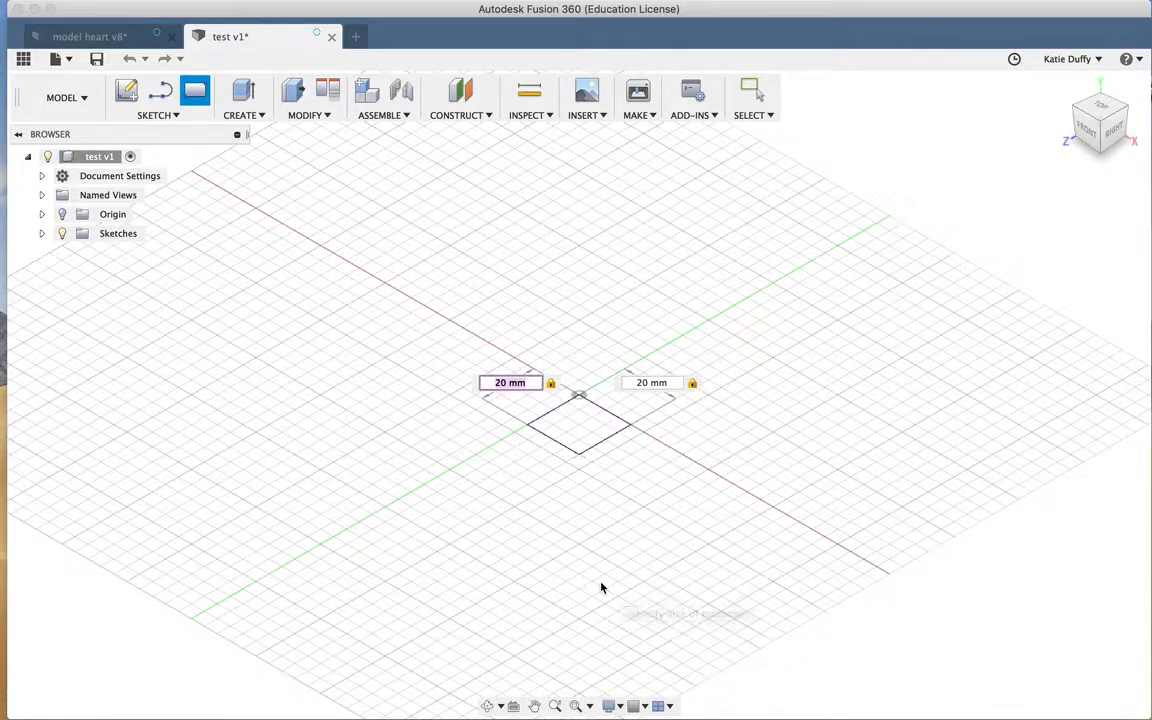
pyautogui.press('Return')
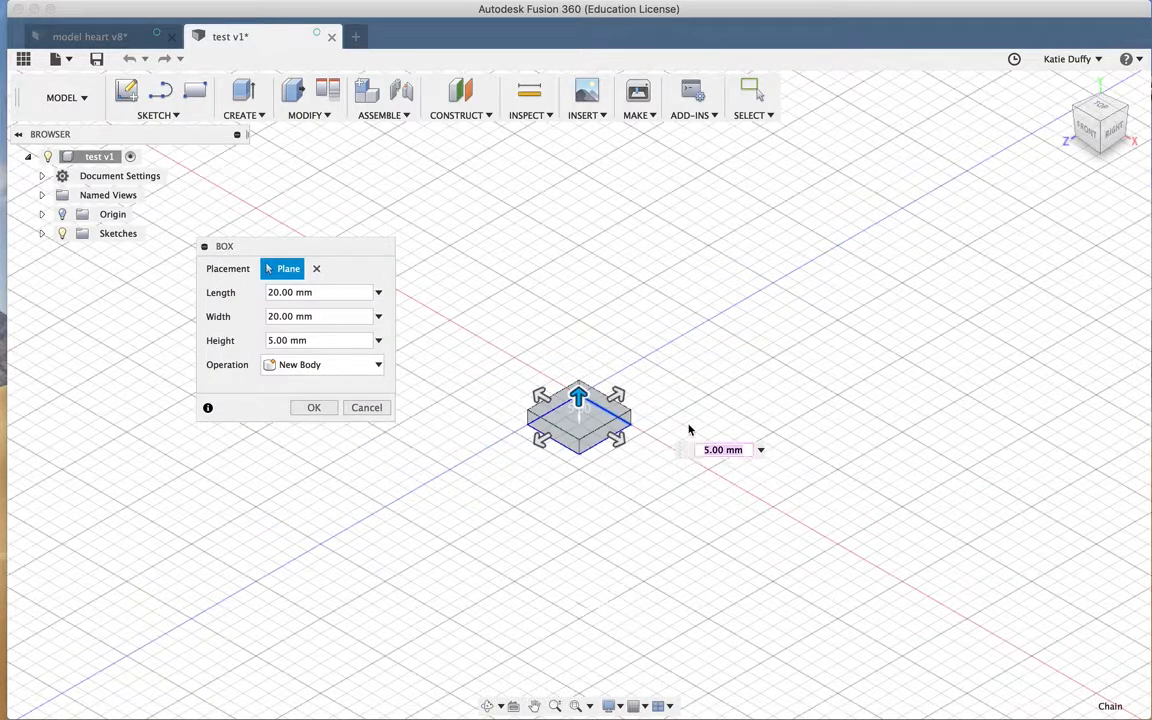
# Stretch the box preview to 40 mm length, 55 mm width and 20 mm height.
pyautogui.moveTo(579, 396); pyautogui.dragTo(580, 348)
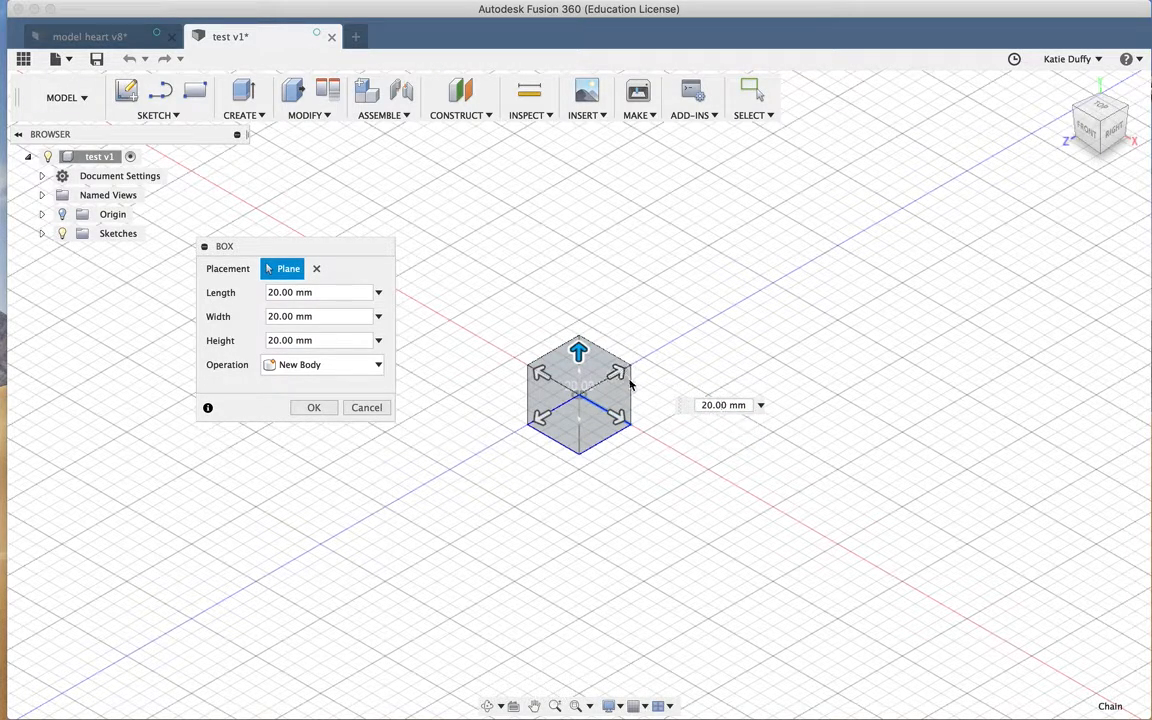
pyautogui.moveTo(620, 375); pyautogui.dragTo(658, 351)
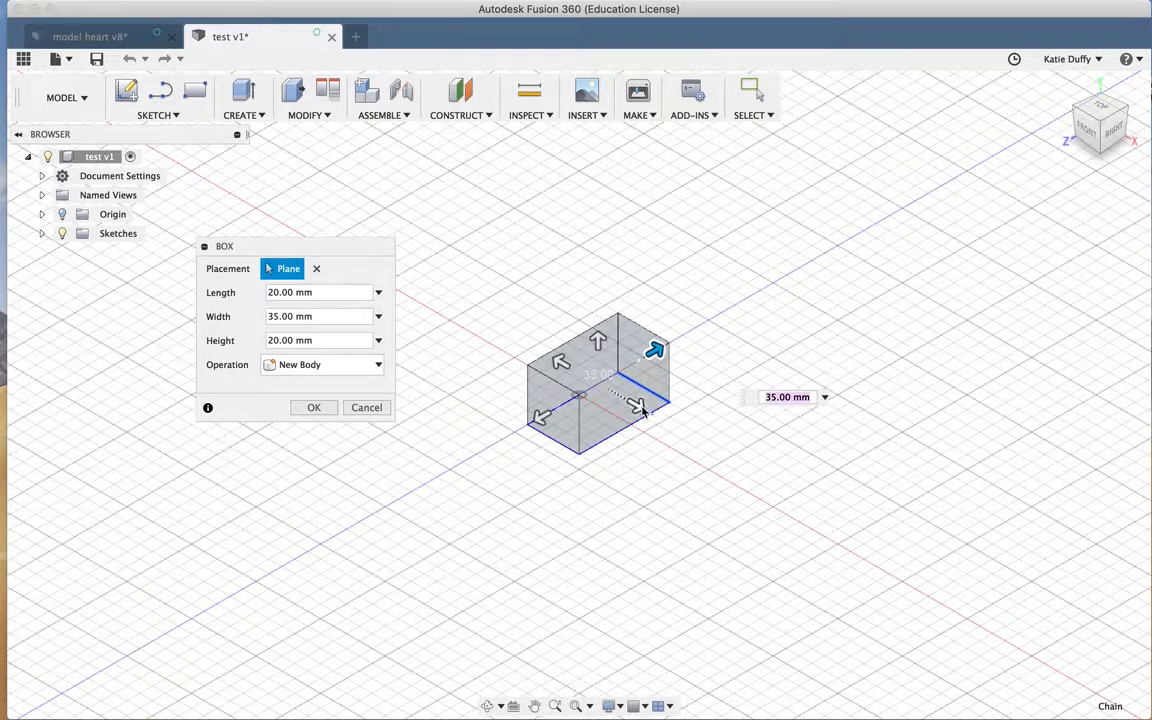
pyautogui.moveTo(641, 416); pyautogui.dragTo(684, 452)
pyautogui.moveTo(563, 432); pyautogui.dragTo(515, 462)
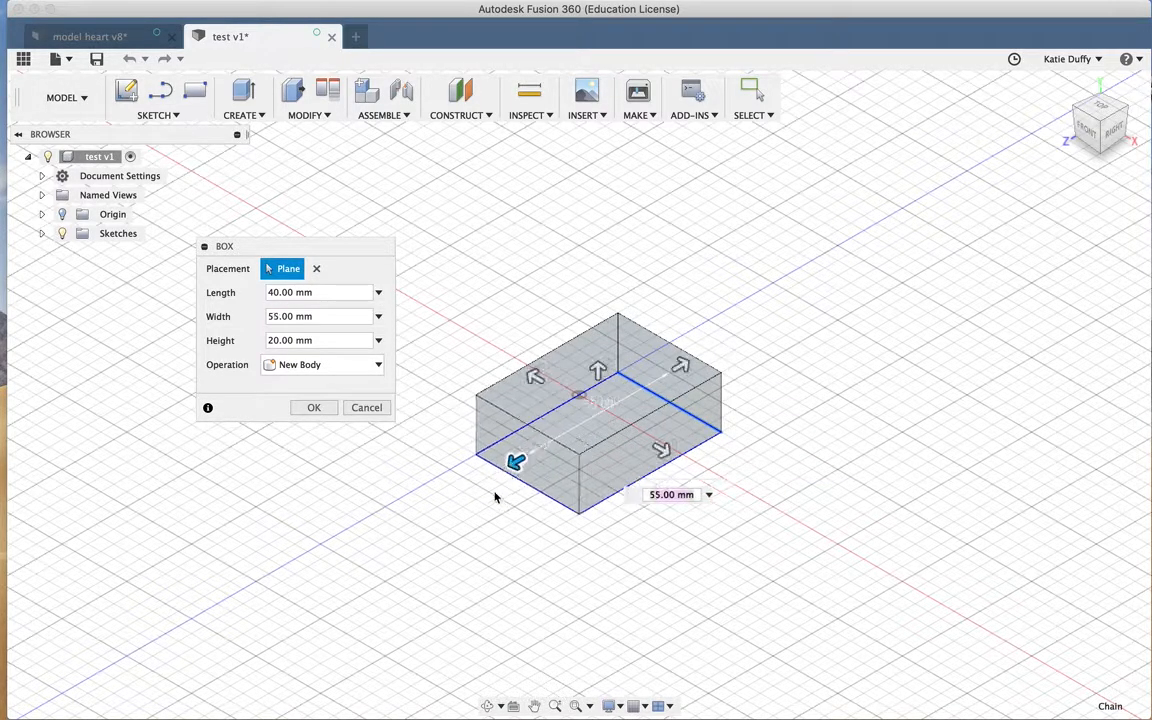
# Raise the box preview to 35 mm height, keep New Body as the operation and create the box.
pyautogui.click(534, 376)
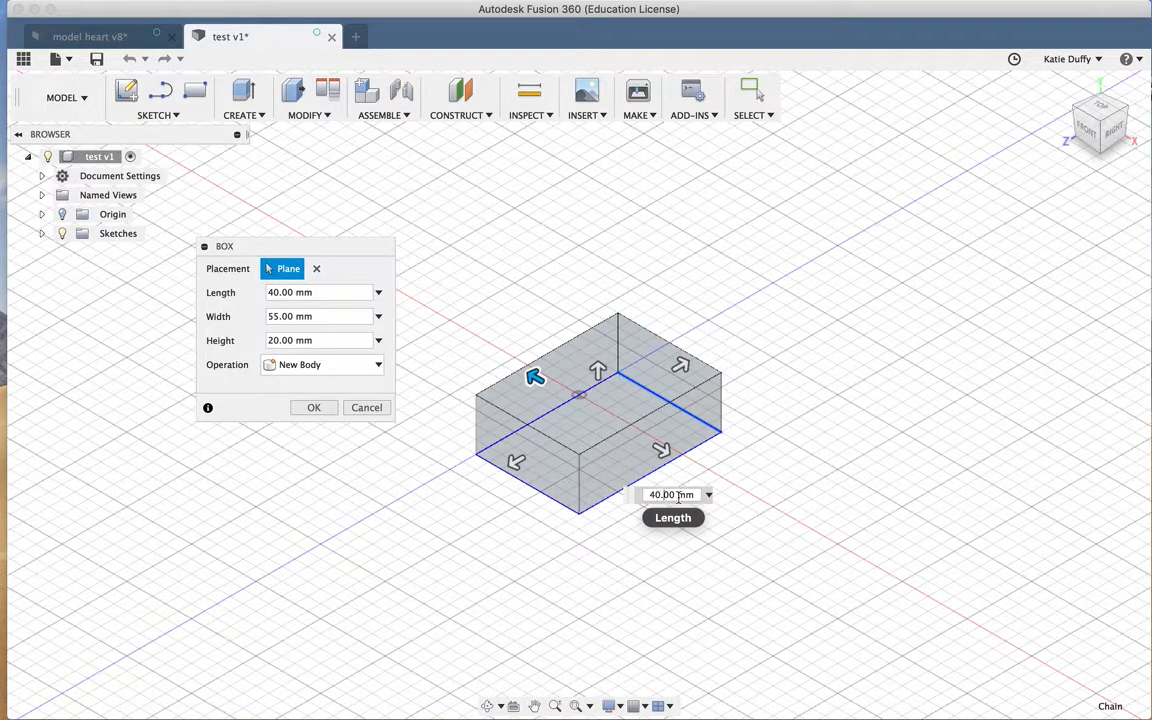
pyautogui.moveTo(693, 496); pyautogui.dragTo(640, 489)
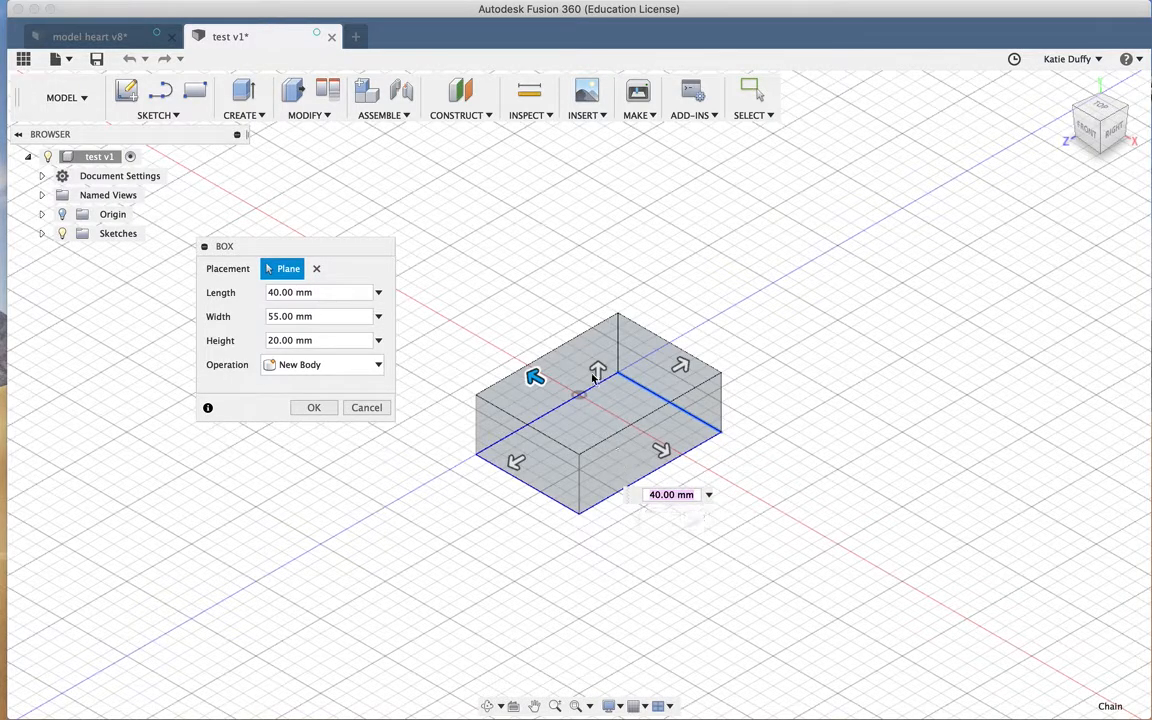
pyautogui.moveTo(595, 375); pyautogui.dragTo(598, 326)
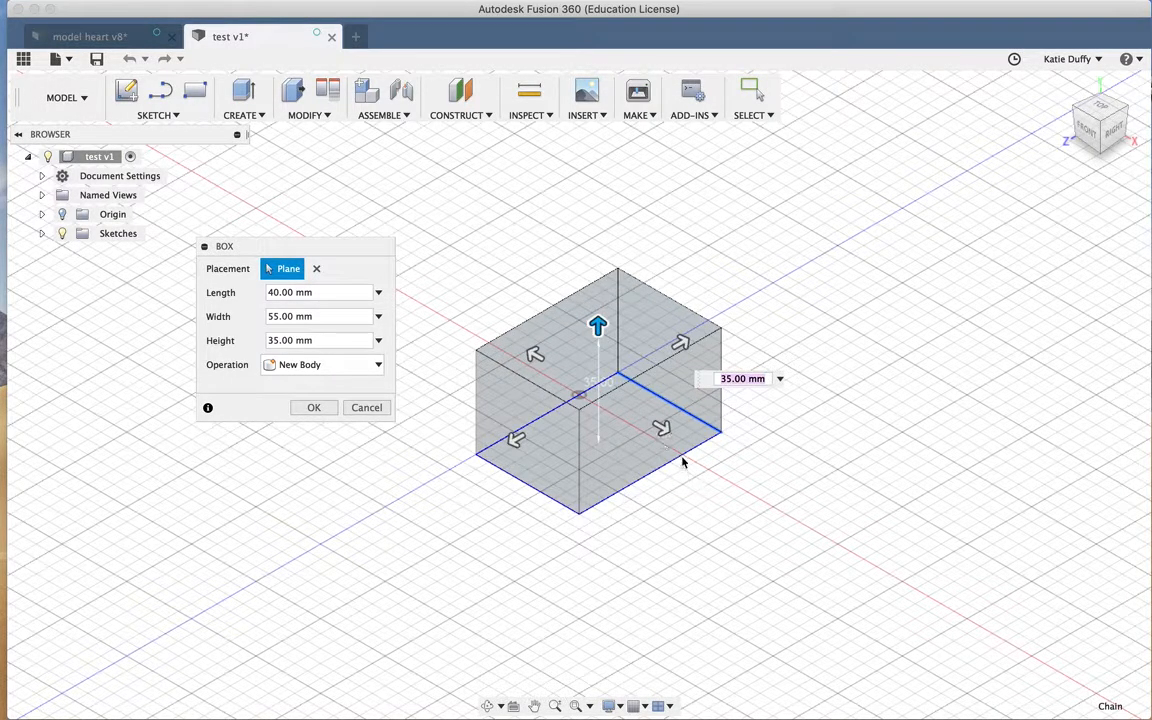
pyautogui.click(331, 364)
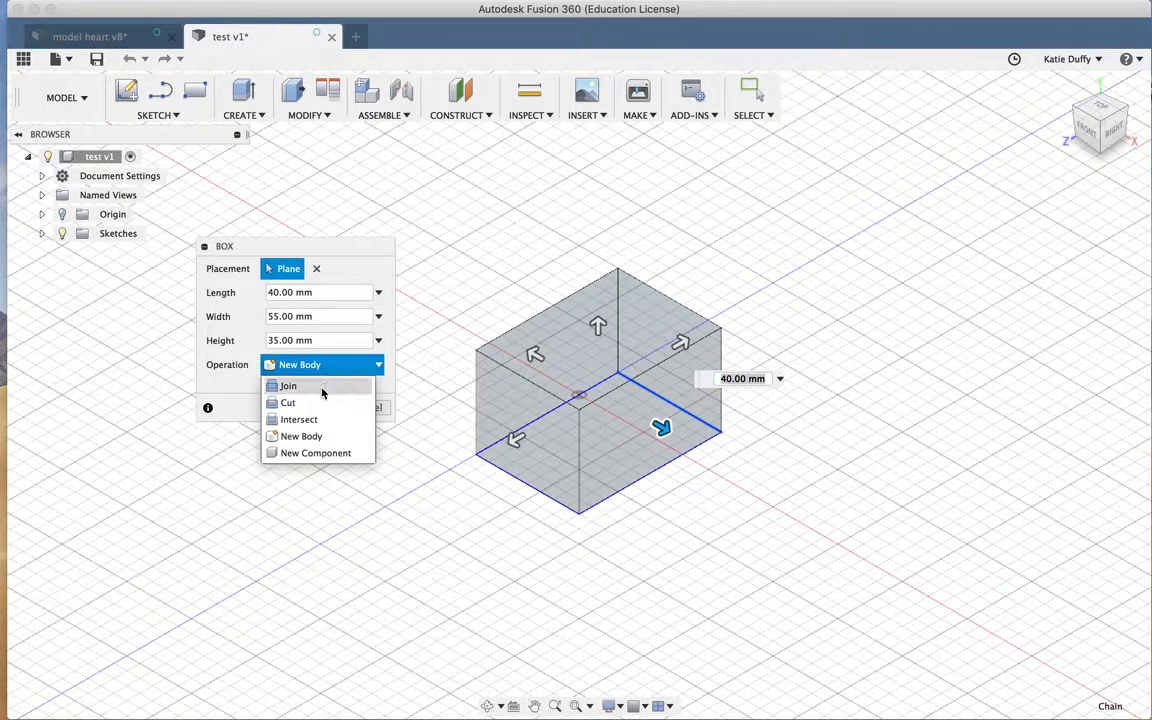
pyautogui.click(310, 436)
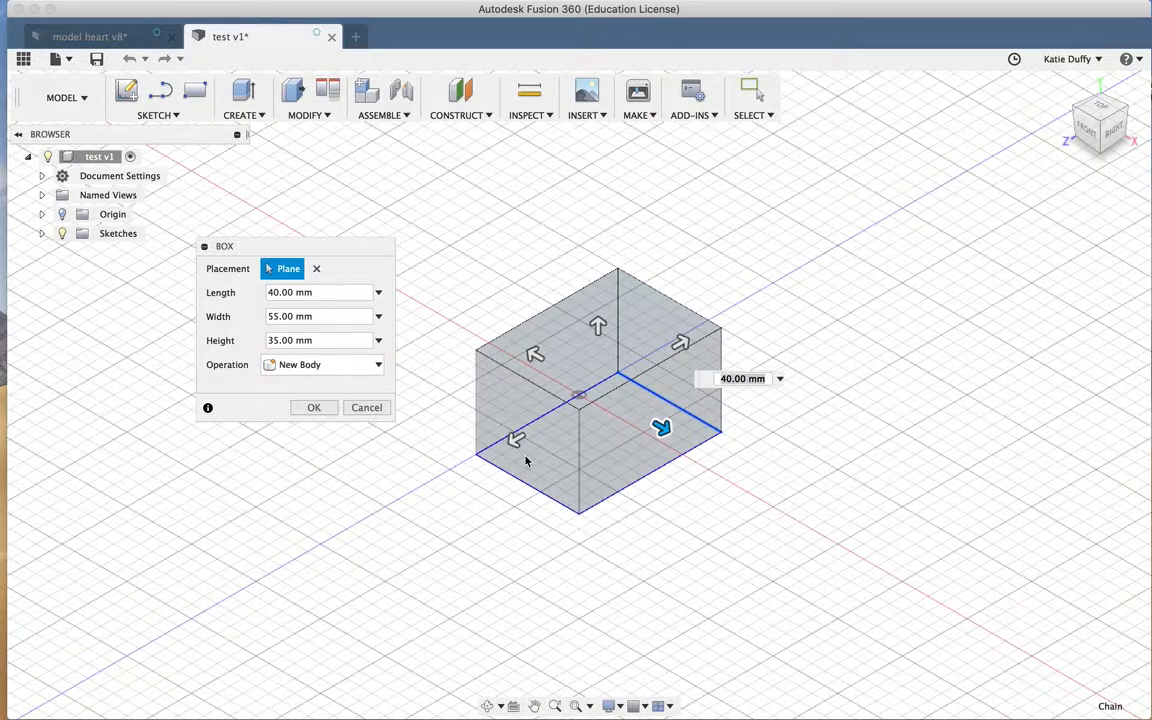
pyautogui.click(328, 410)
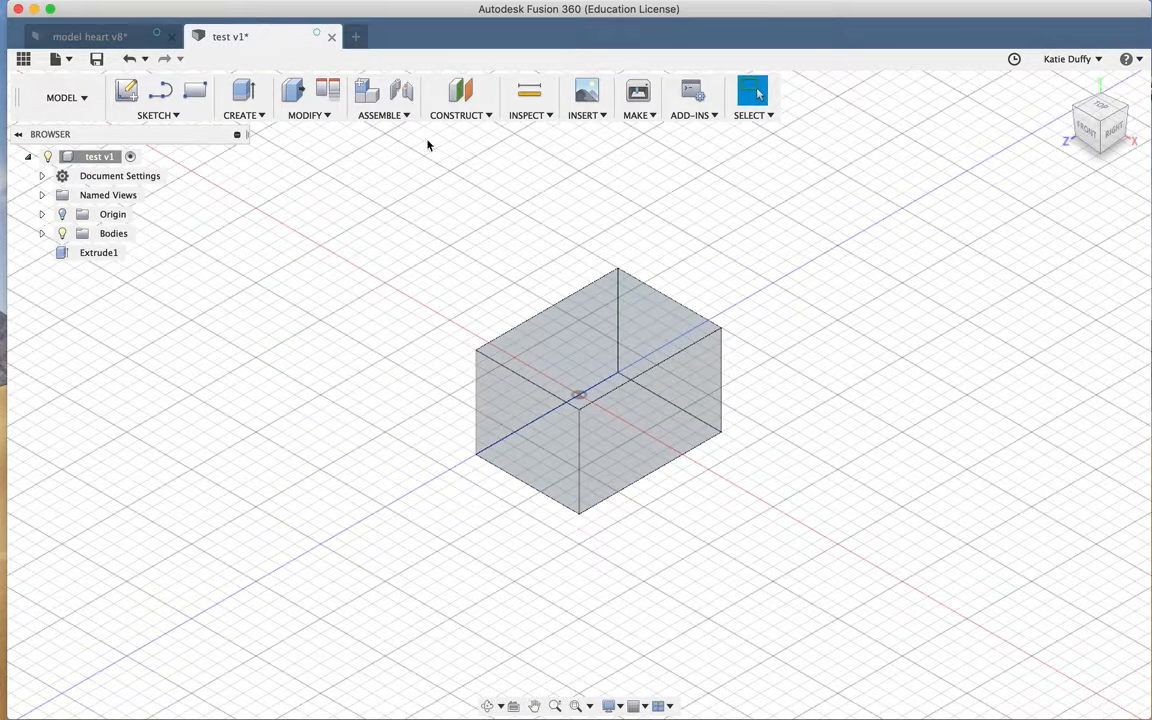
# Expand the Bodies folder in the browser and select the box's body inside it.
pyautogui.click(109, 218)
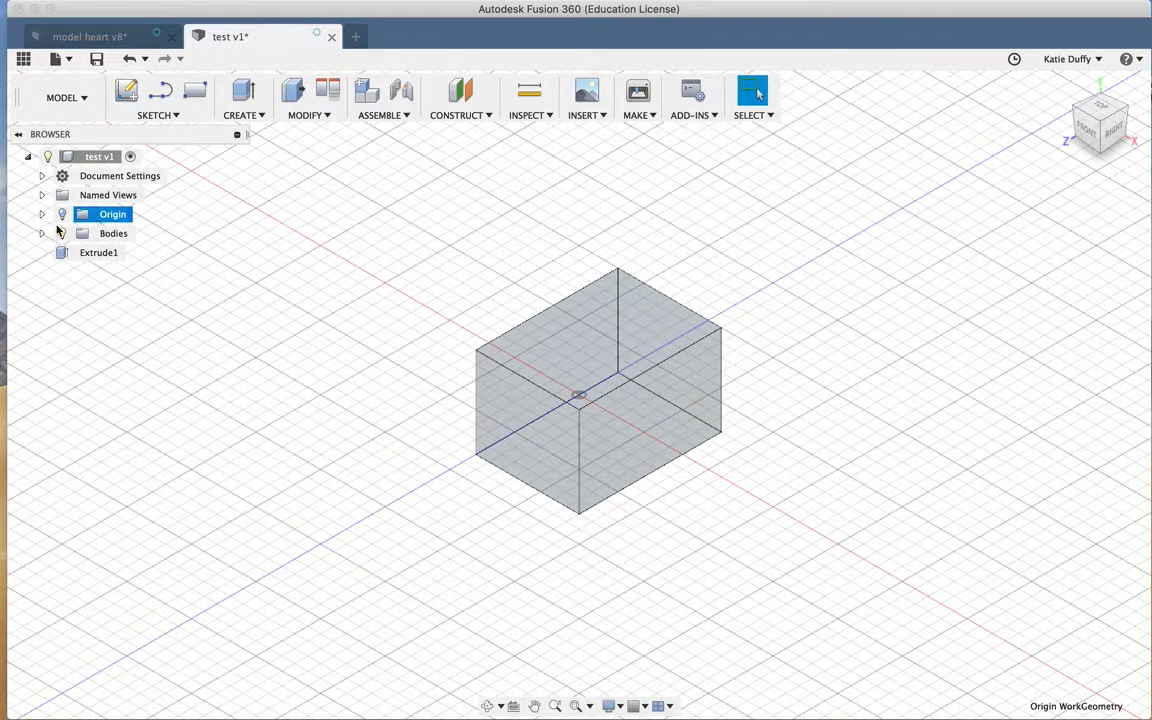
pyautogui.click(111, 234)
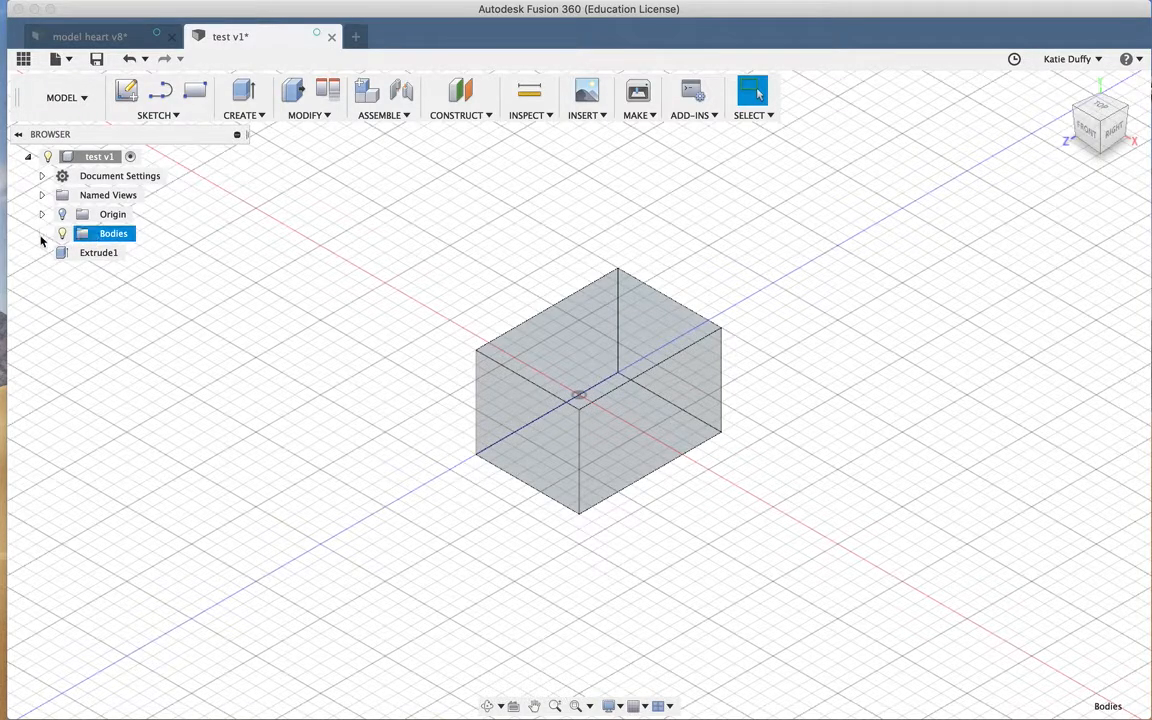
pyautogui.click(42, 234)
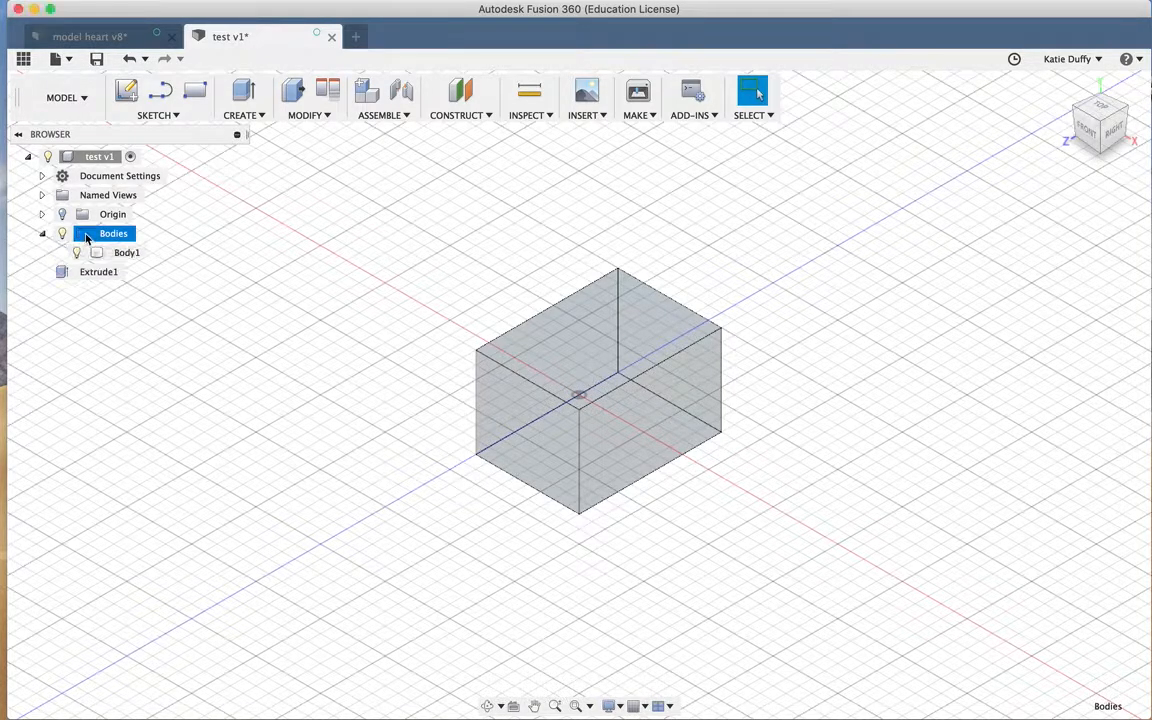
pyautogui.click(124, 252)
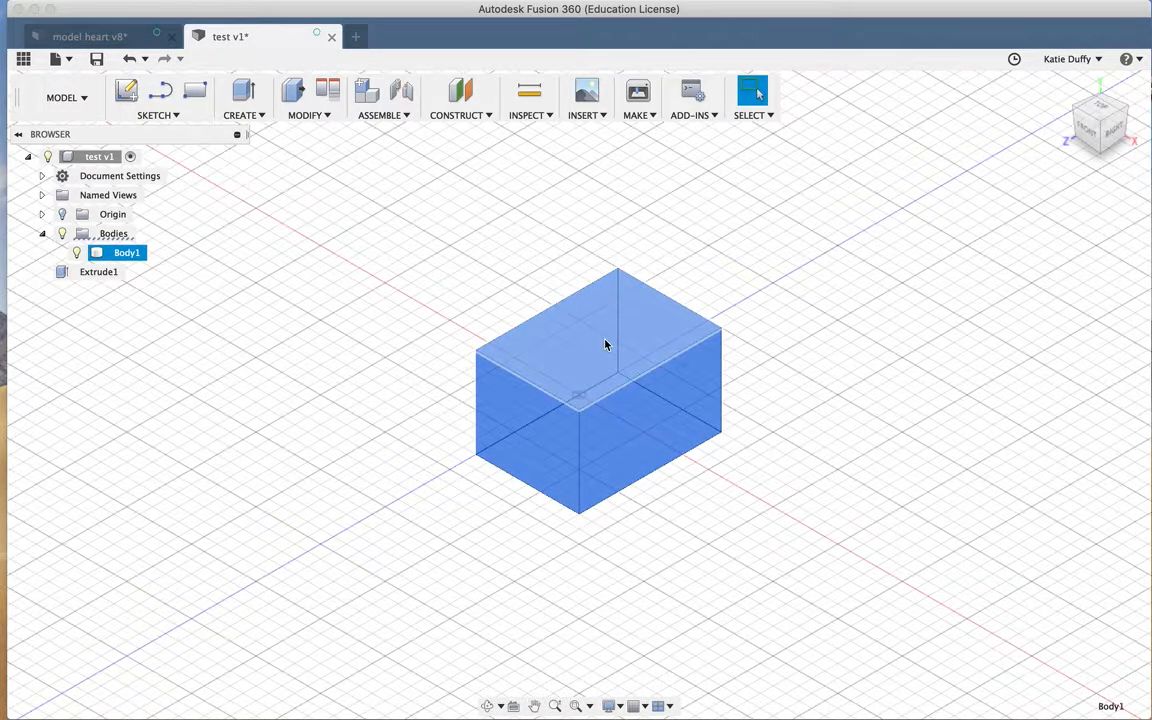
# Toggle the visibility of the box's body off and back on.
pyautogui.click(77, 253)
pyautogui.click(78, 253)
pyautogui.click(78, 253)
pyautogui.click(78, 253)
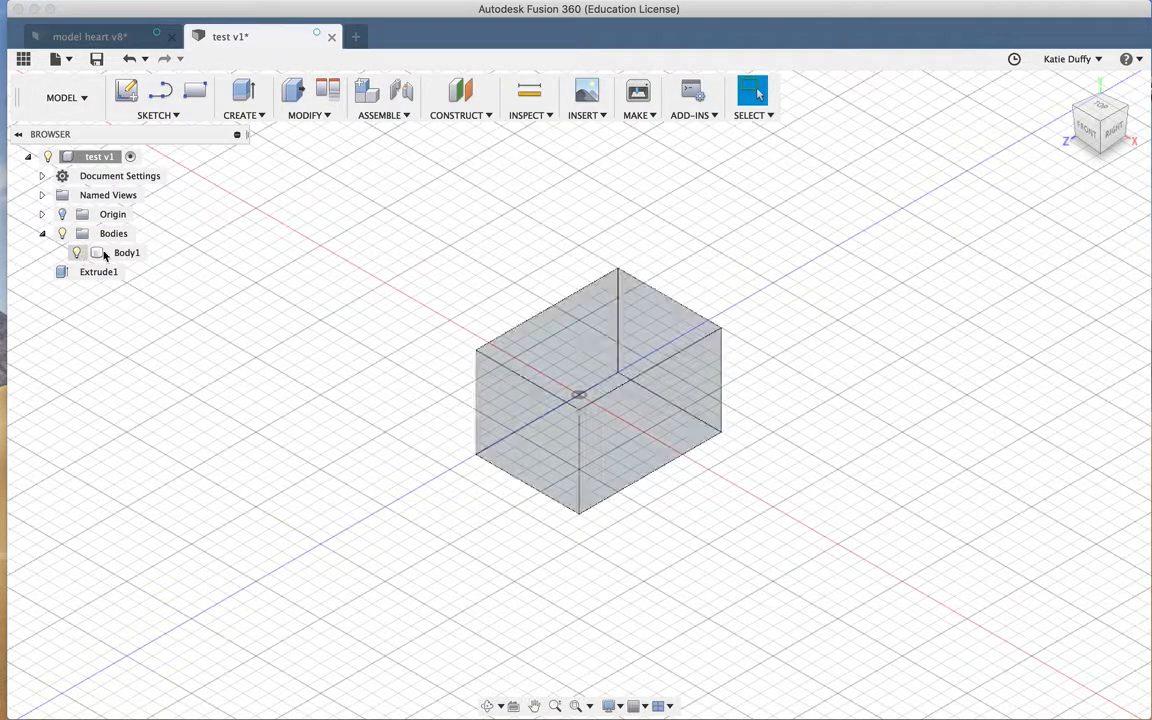
# Rename the box's body as box1.
pyautogui.doubleClick(124, 253)
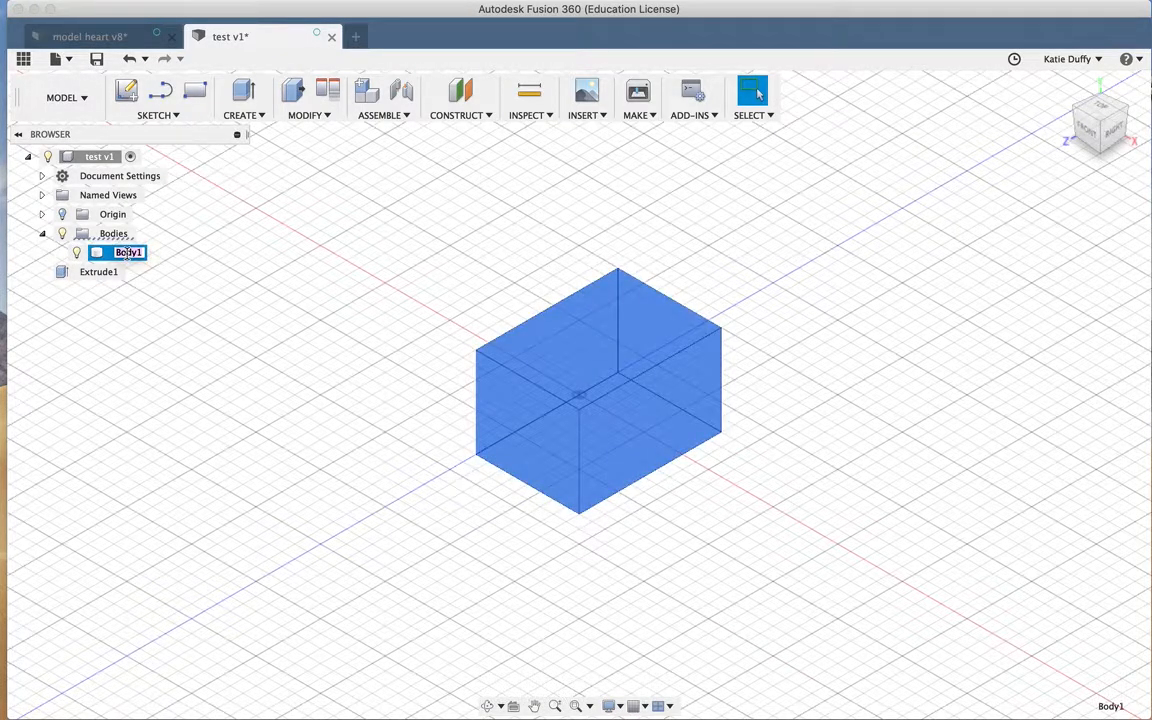
pyautogui.write('box1')
pyautogui.click(250, 280)
pyautogui.click(113, 236)
pyautogui.click(122, 253)
pyautogui.click(250, 262)
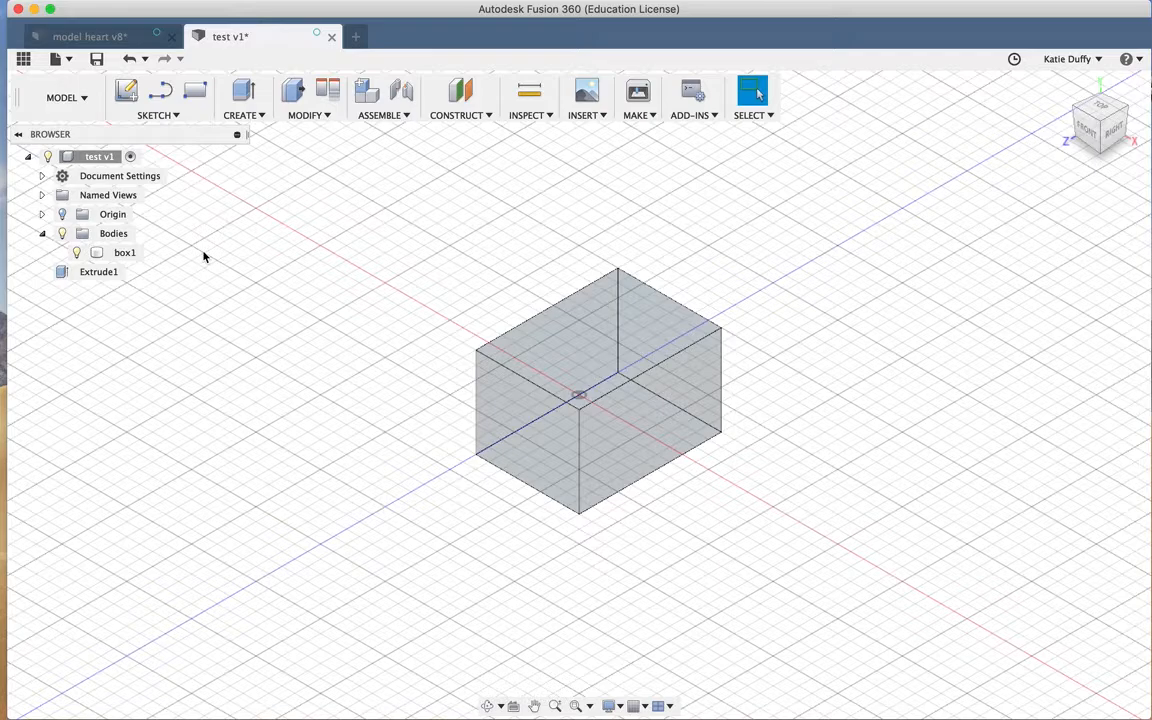
# Select box1, hide the whole Bodies folder and show it again.
pyautogui.click(122, 253)
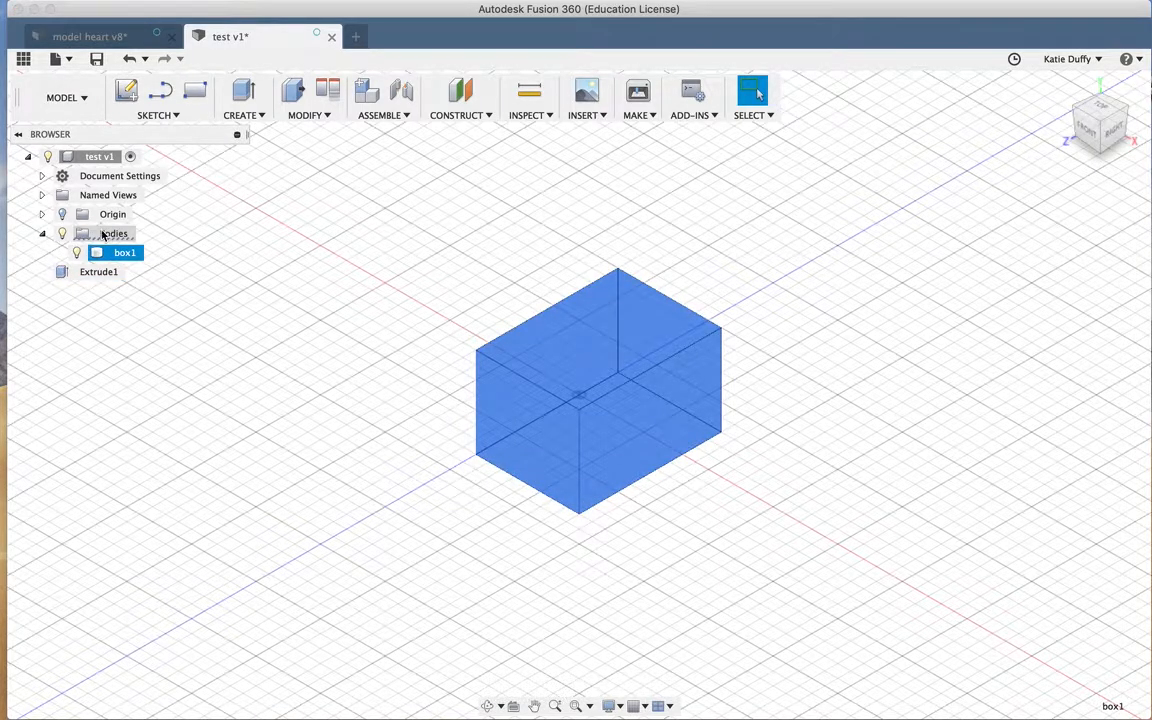
pyautogui.click(64, 235)
pyautogui.click(62, 235)
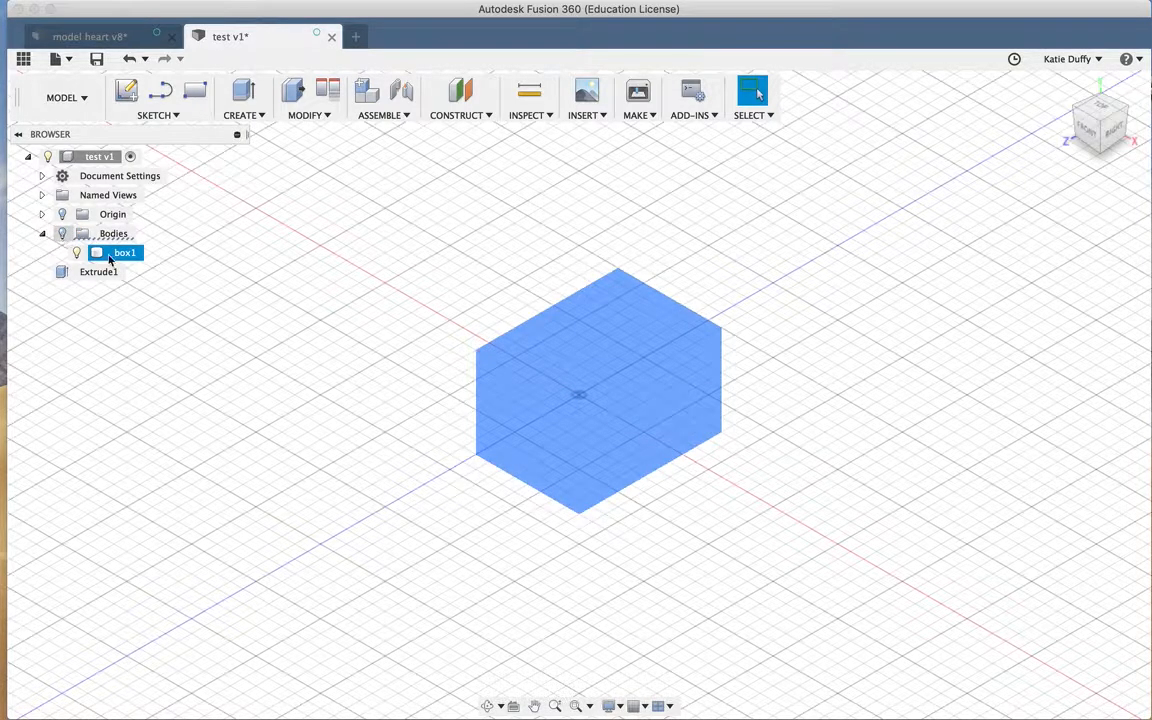
pyautogui.click(579, 352)
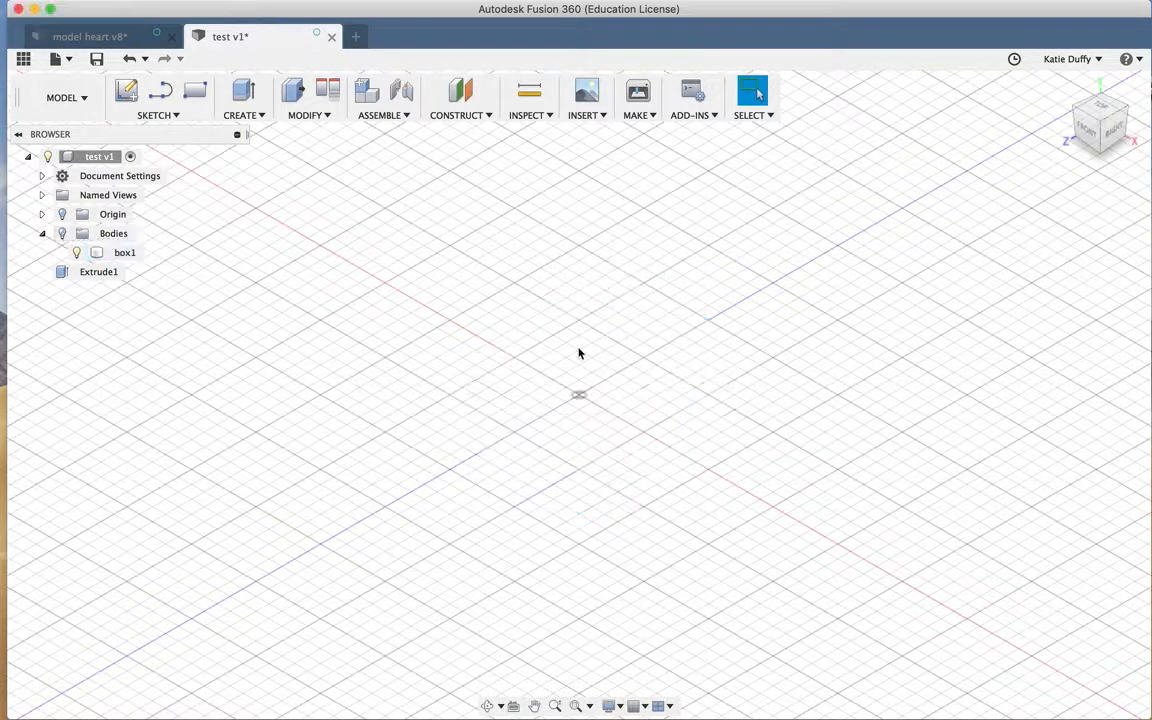
pyautogui.click(62, 233)
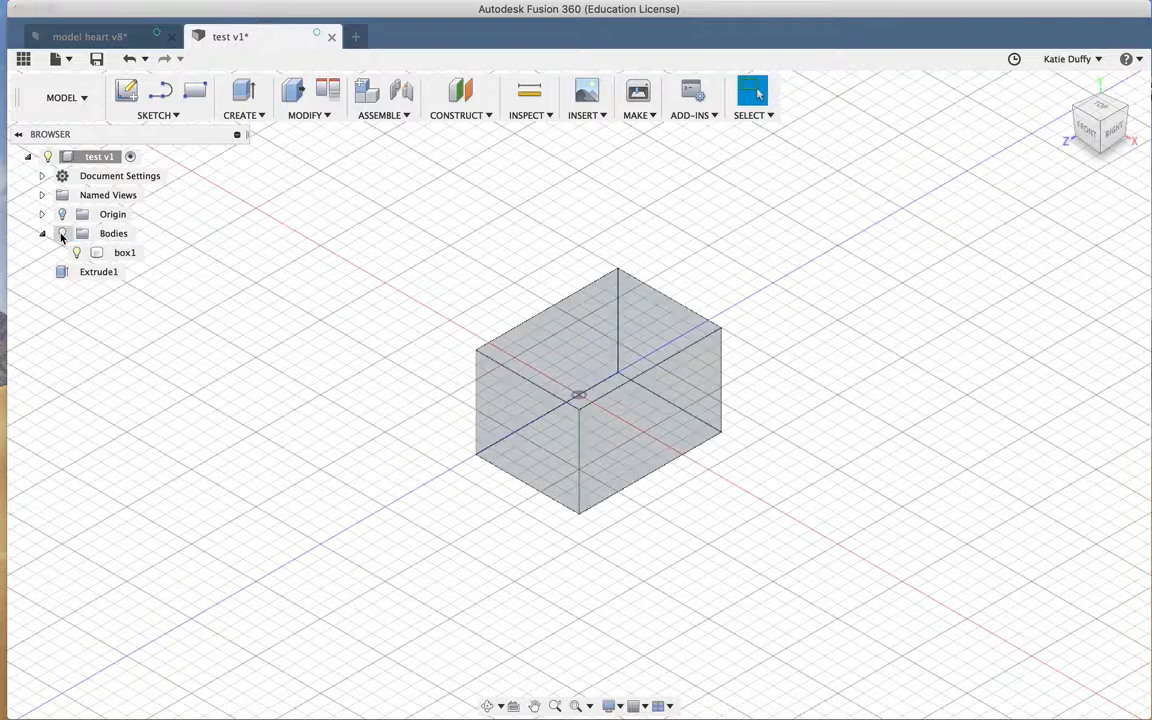
# Hide box1 and create a new sketch on the horizontal ground plane.
pyautogui.click(172, 115)
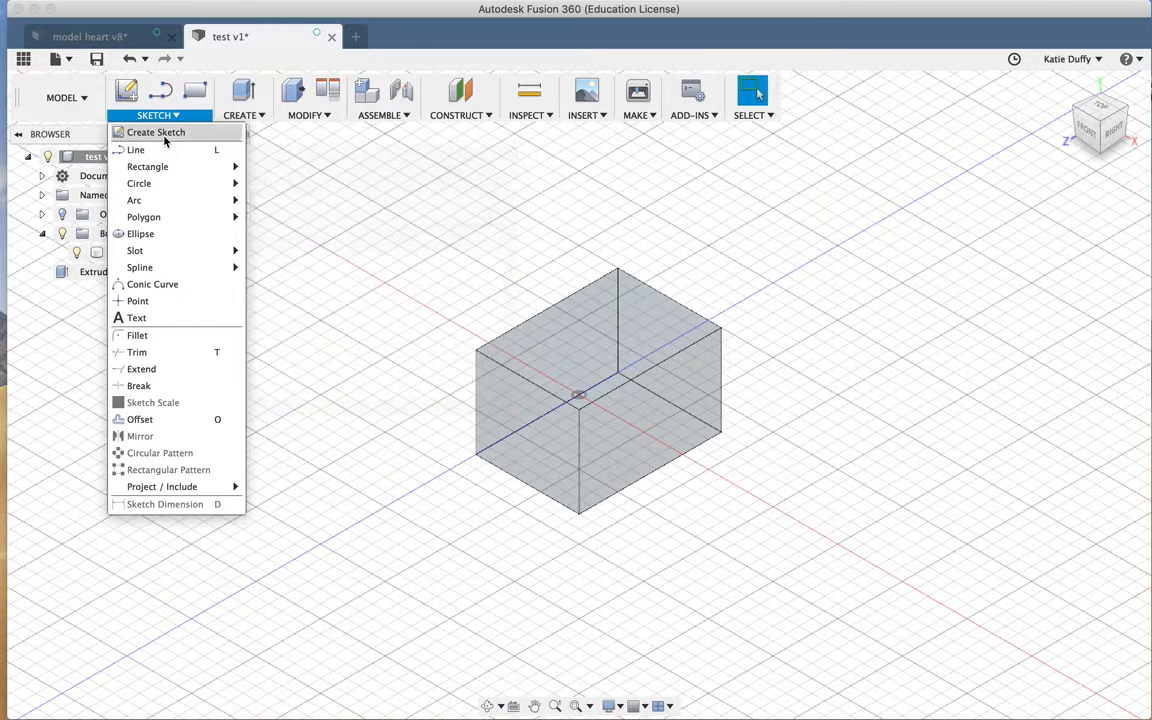
pyautogui.click(150, 131)
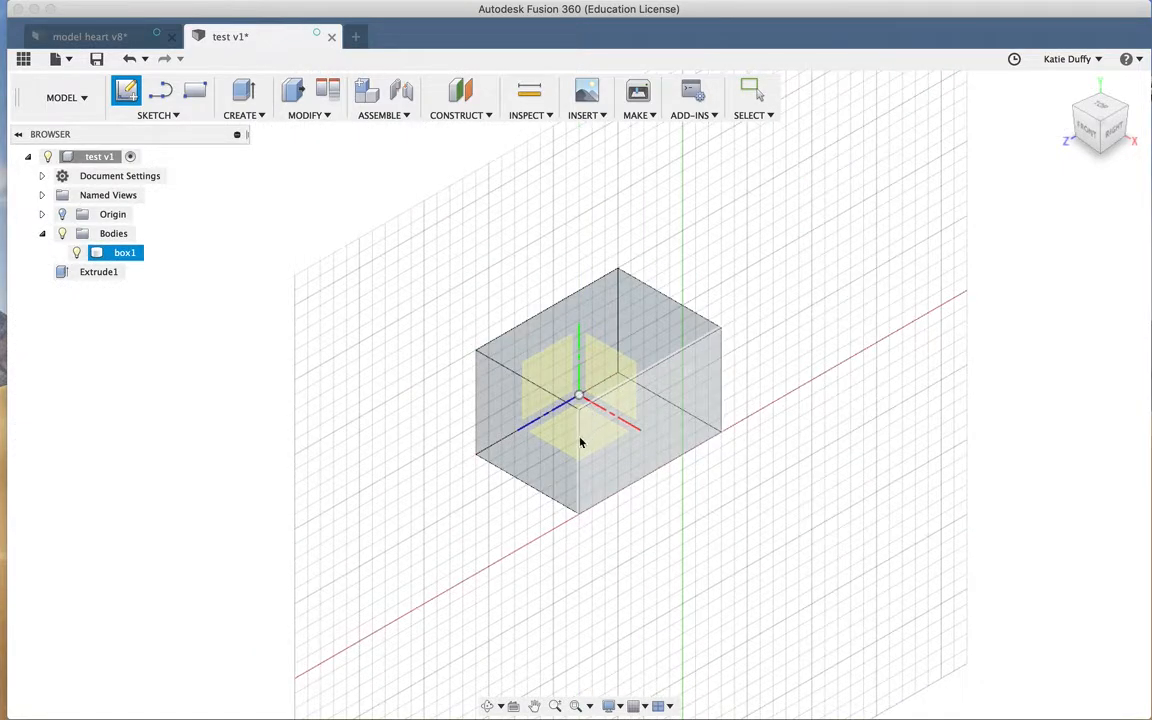
pyautogui.click(77, 252)
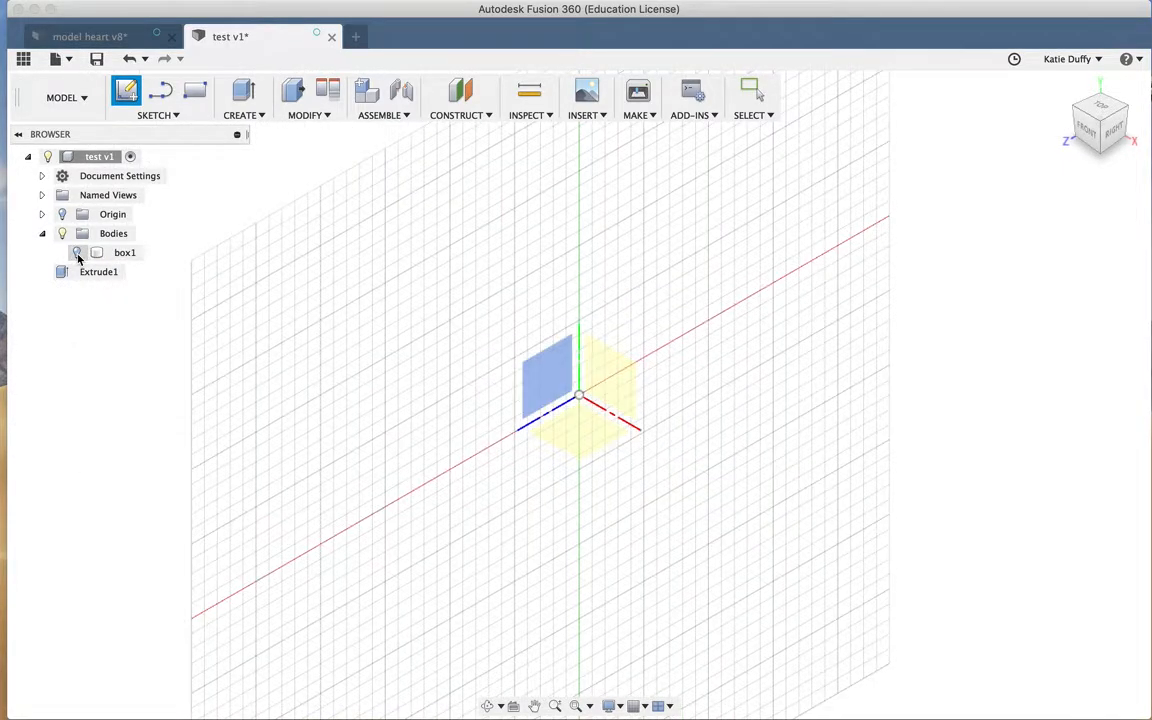
pyautogui.click(585, 433)
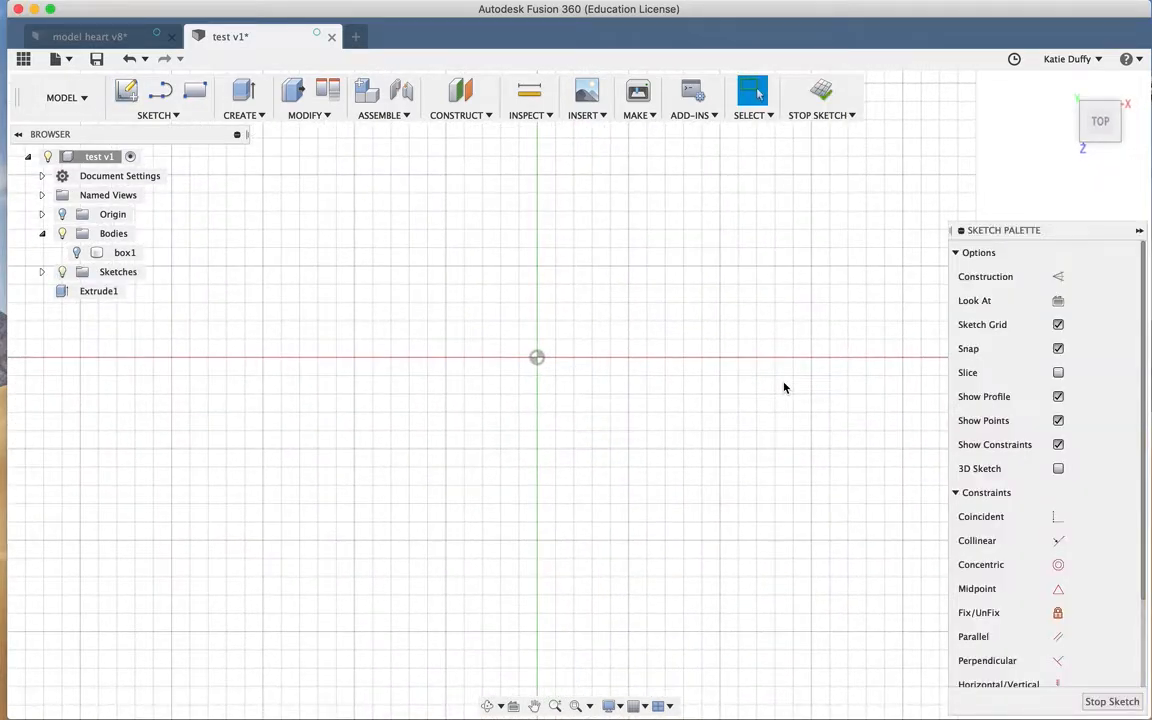
# Draw a closed four-sided line profile with its base on the red axis and a slanted upper edge, clear of the origin, and finish the sketch.
pyautogui.click(175, 115)
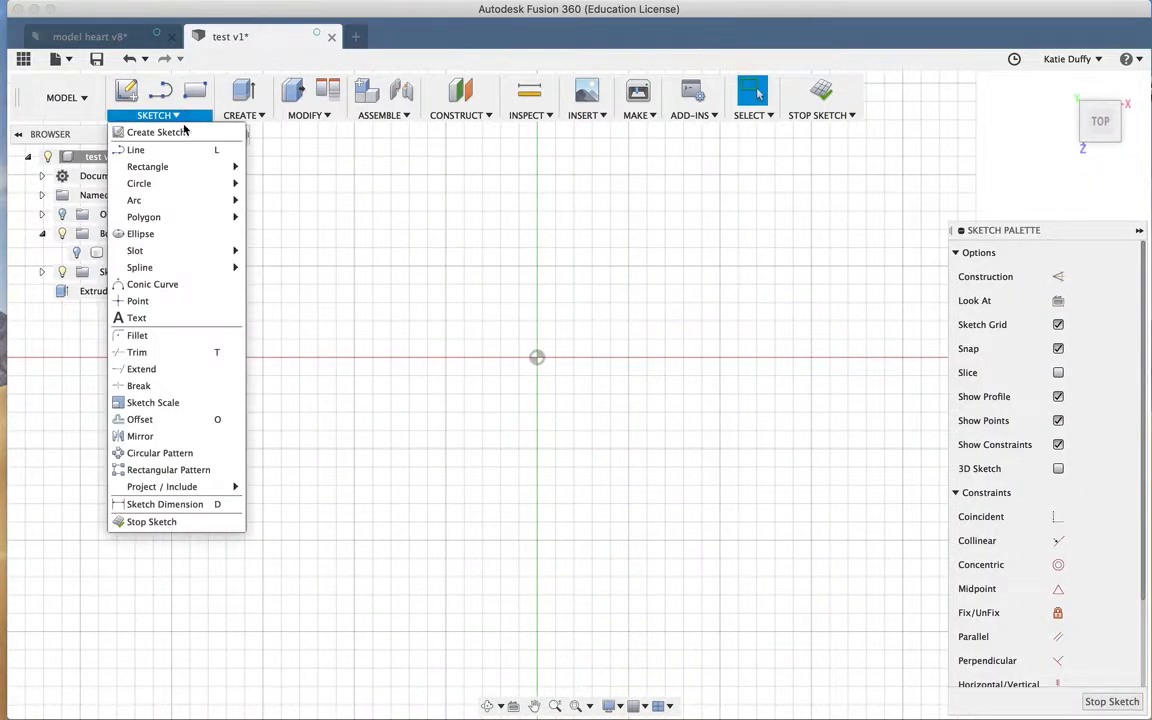
pyautogui.click(145, 149)
pyautogui.click(775, 287)
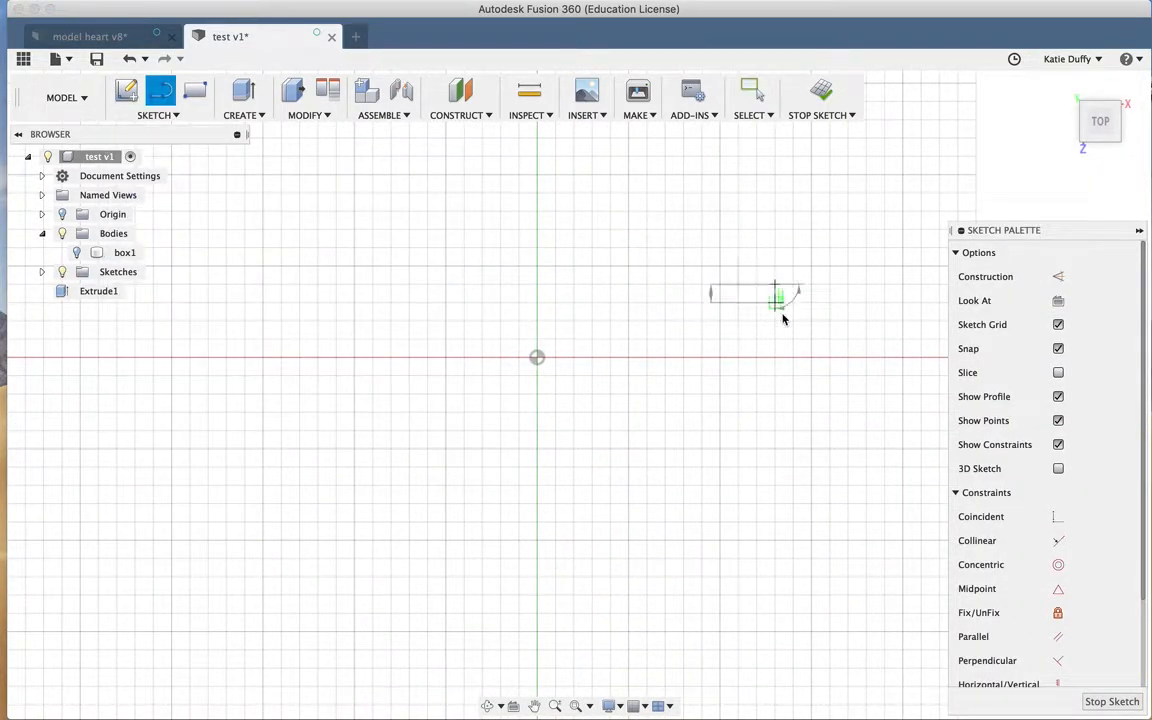
pyautogui.click(776, 358)
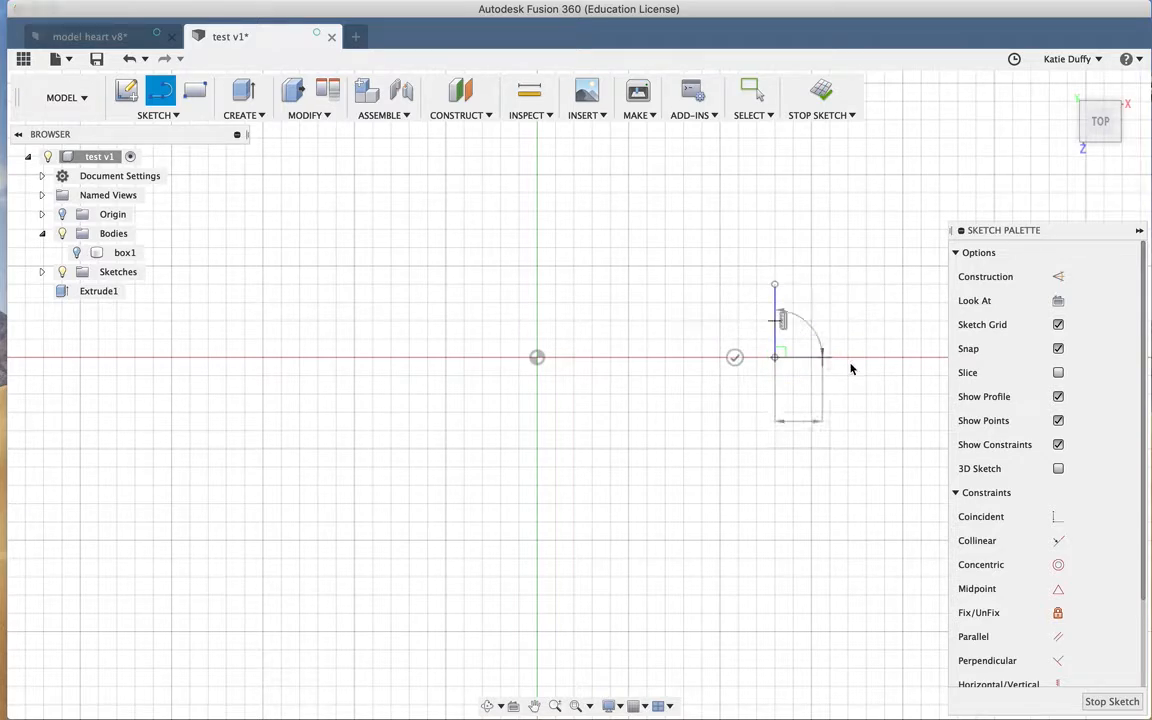
pyautogui.click(866, 358)
pyautogui.click(866, 267)
pyautogui.click(776, 286)
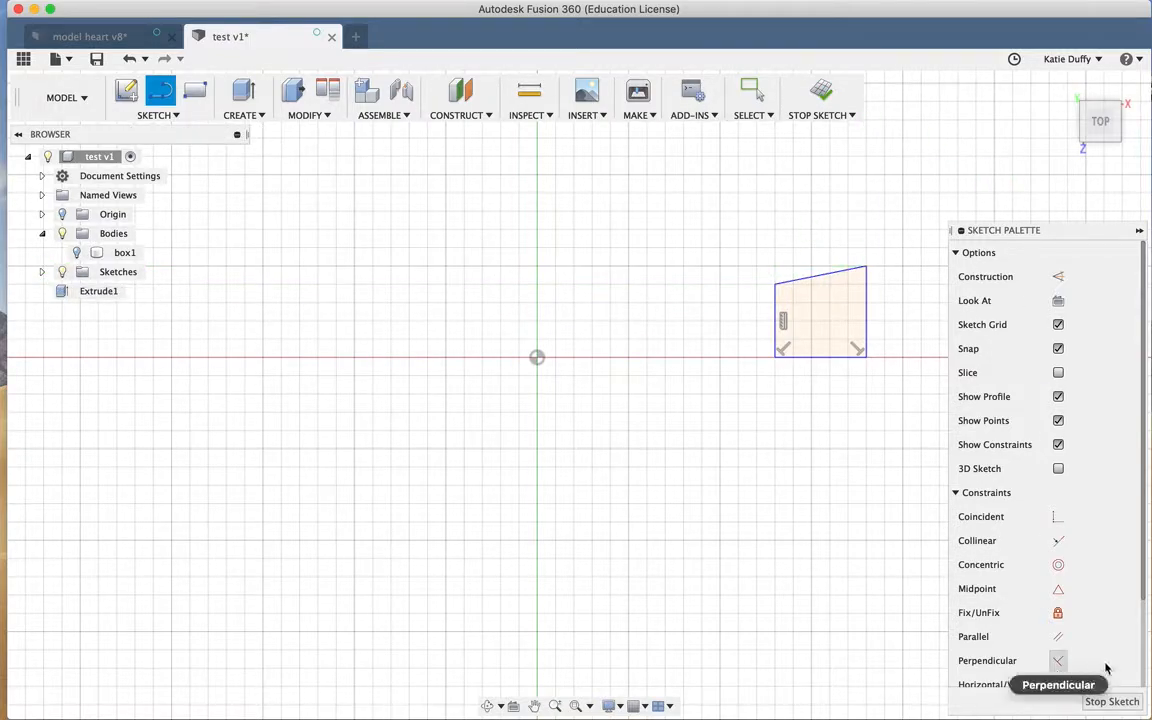
pyautogui.click(1110, 701)
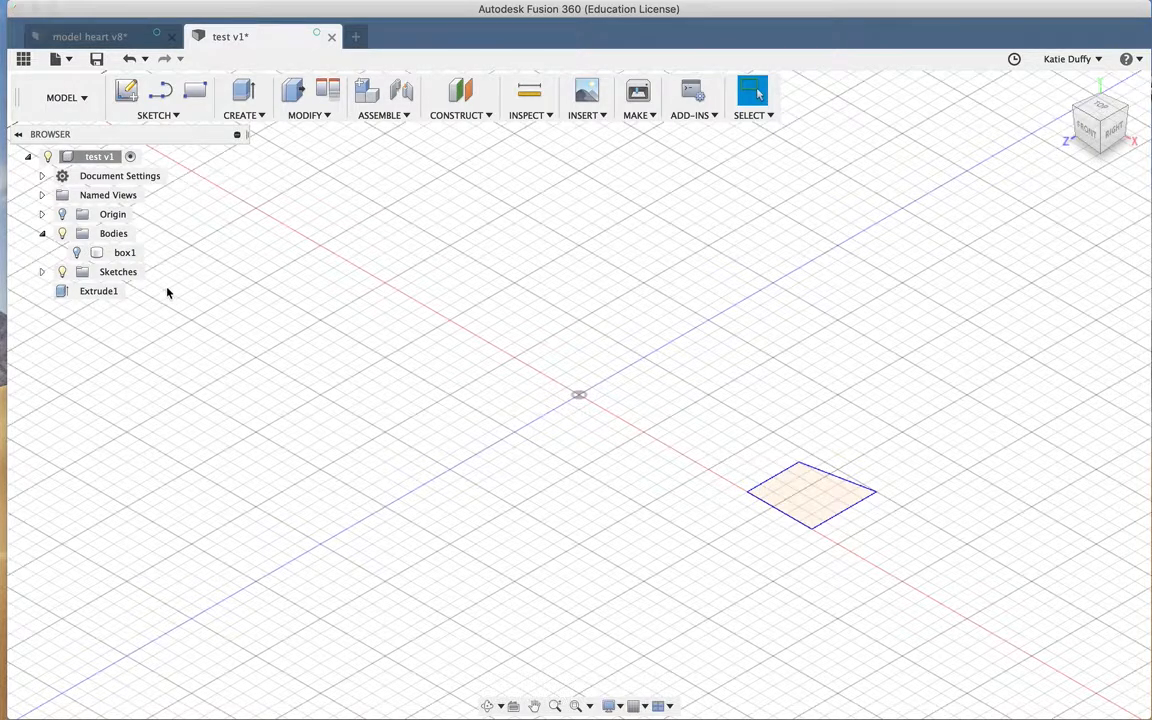
# Expand the Sketches folder and rename the new sketch as 2.
pyautogui.click(137, 276)
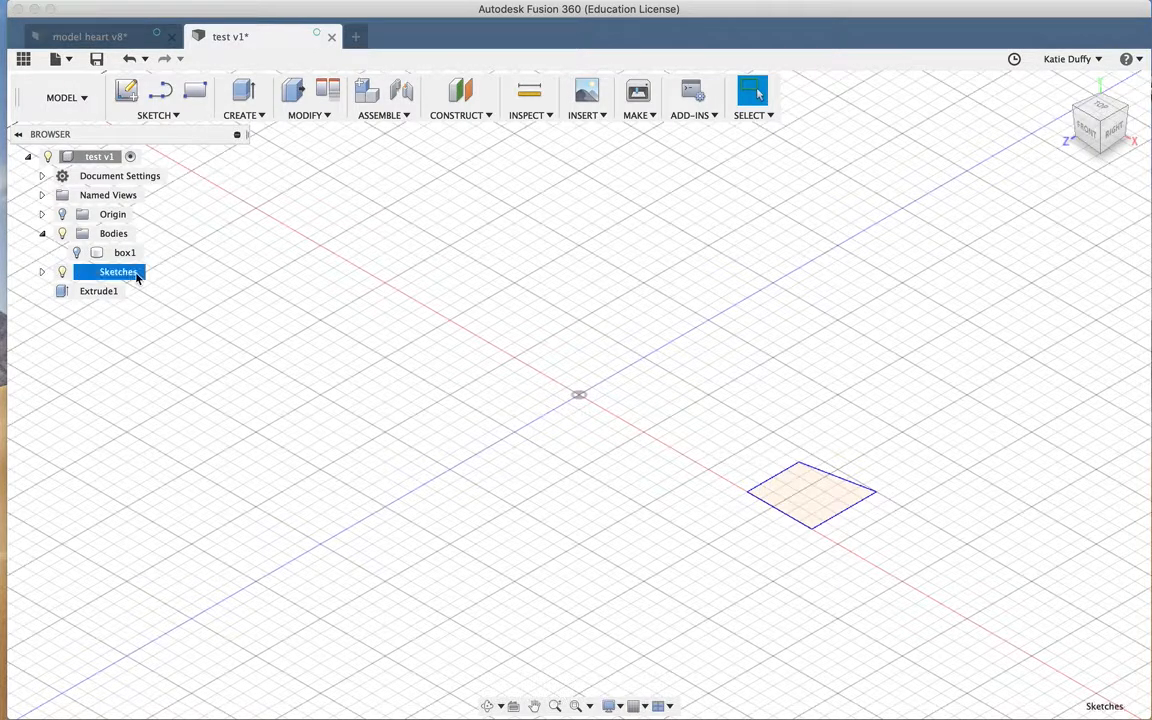
pyautogui.click(43, 275)
pyautogui.click(43, 275)
pyautogui.click(43, 275)
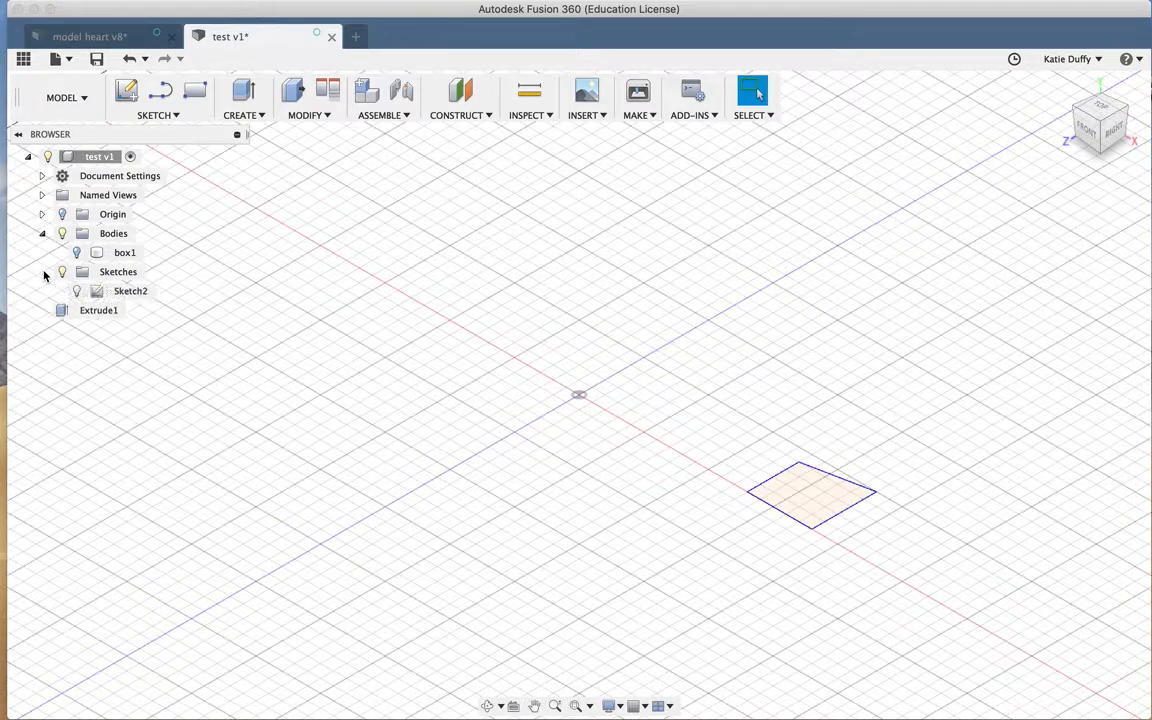
pyautogui.click(130, 292)
pyautogui.click(136, 292)
pyautogui.press('BackSpace')
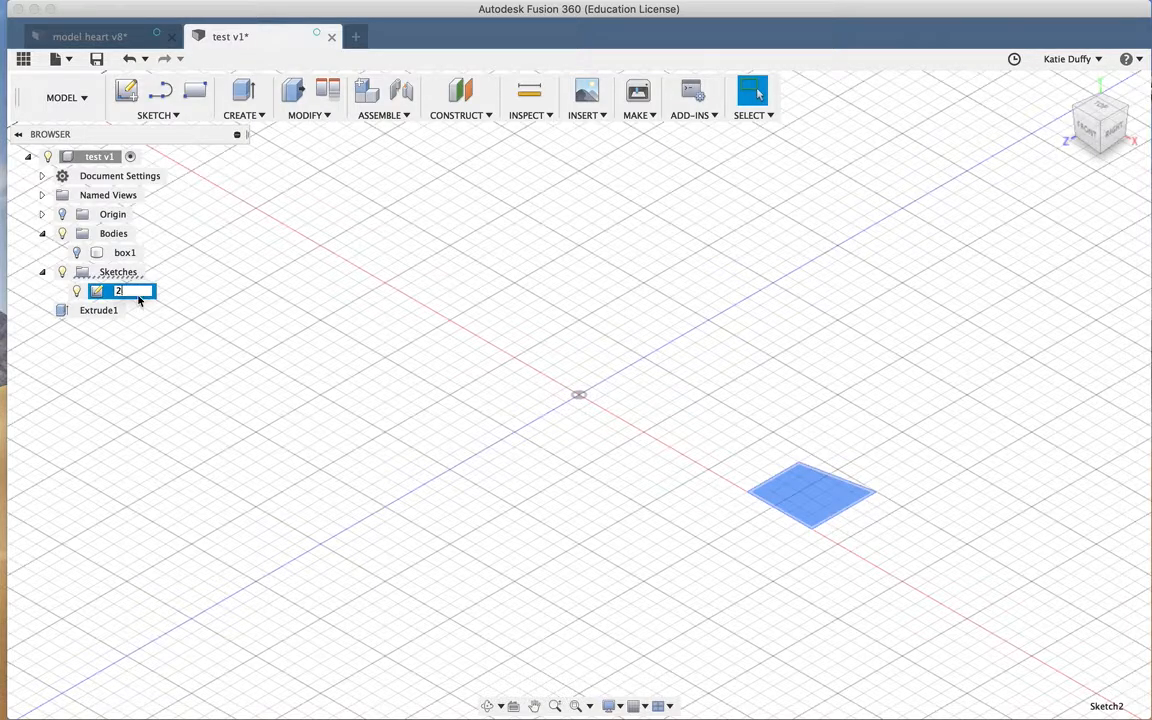
pyautogui.write('2')
pyautogui.press('Return')
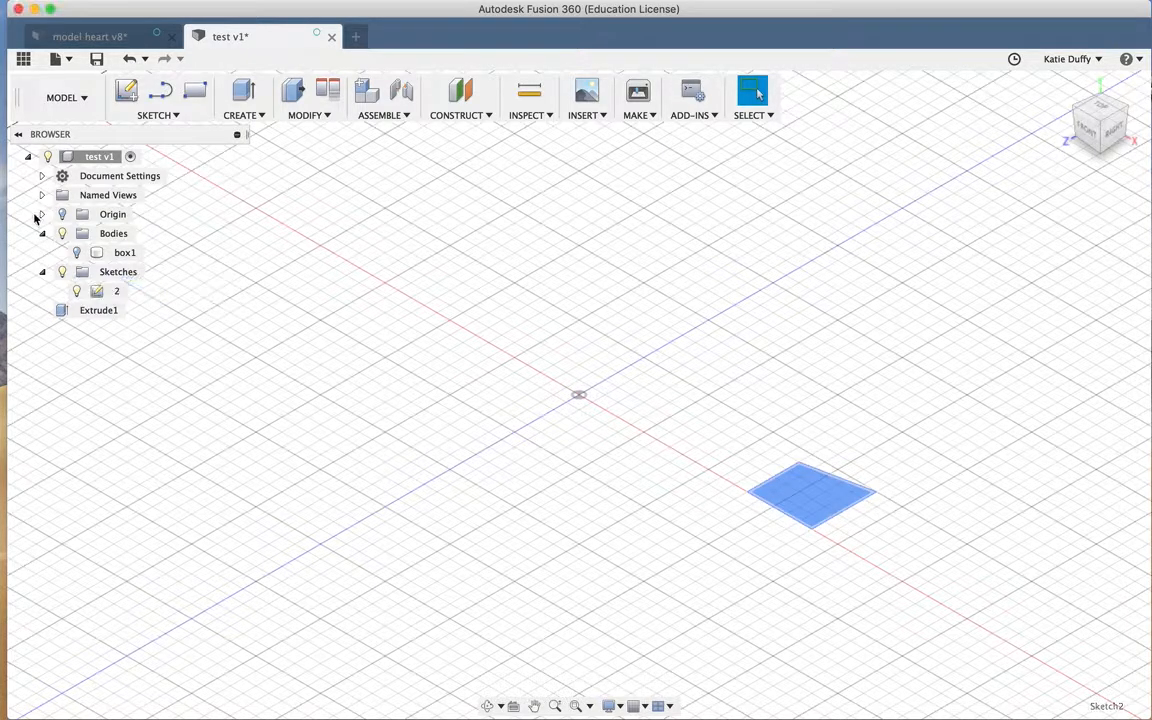
# Show box1 again and select its upper face and the sketch profile to compare their Bodies and Sketches entries.
pyautogui.click(76, 253)
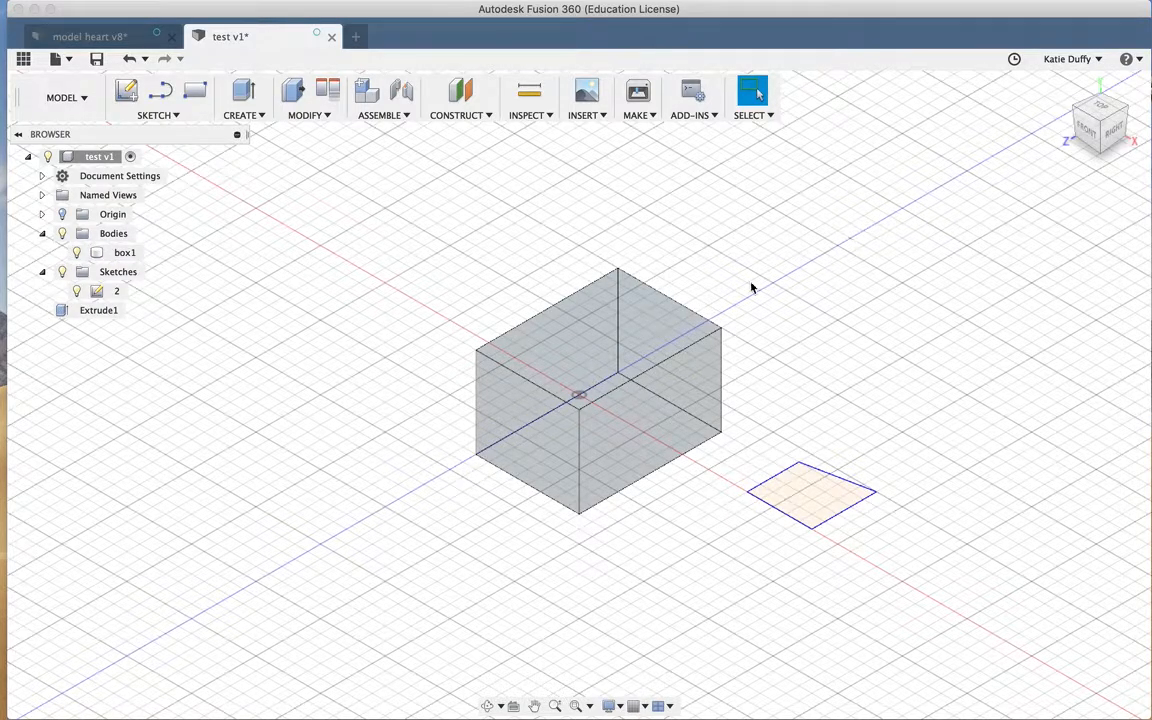
pyautogui.click(632, 329)
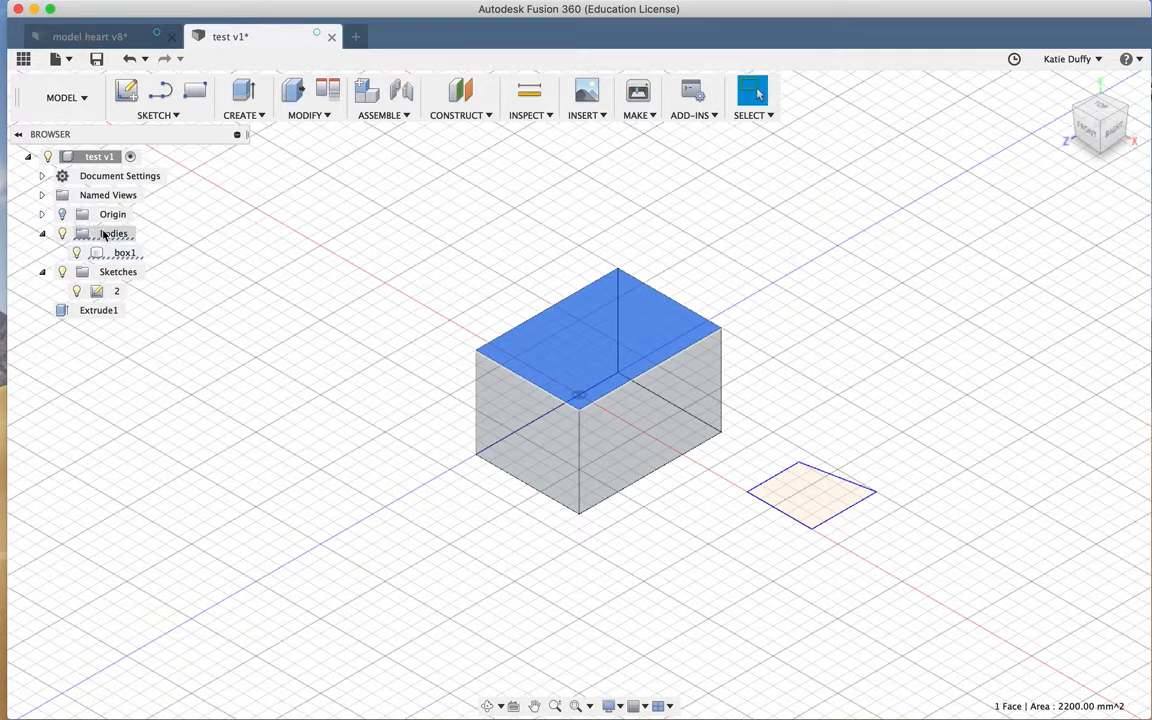
pyautogui.click(105, 235)
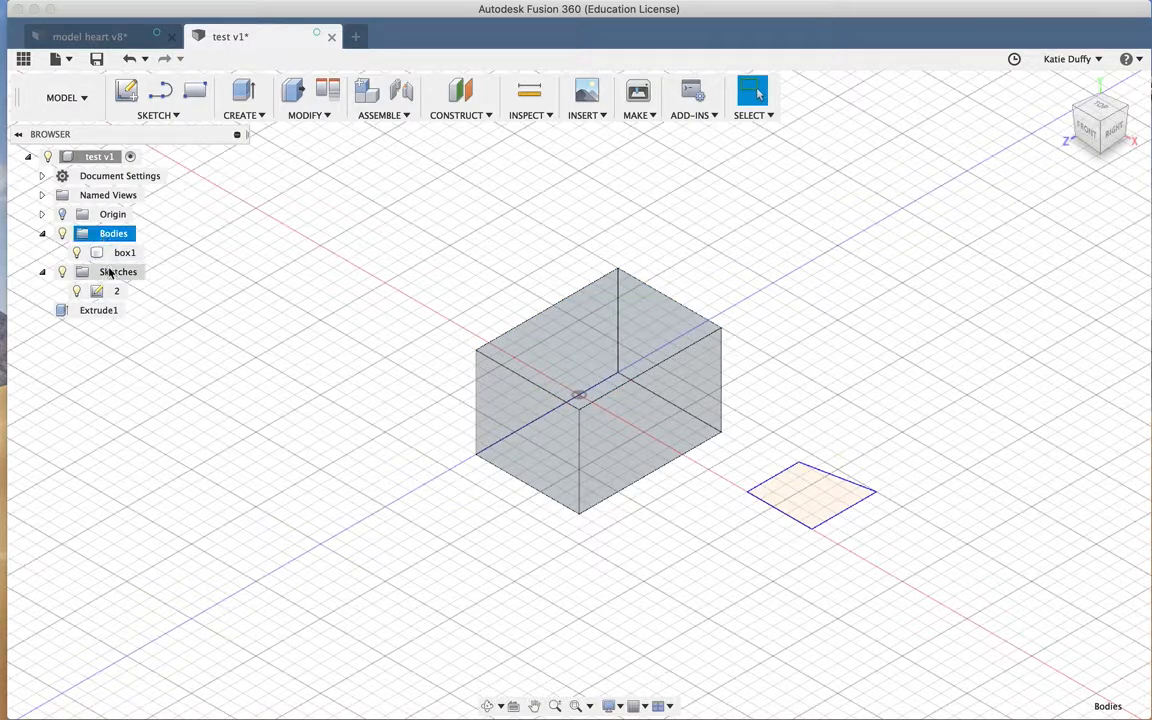
pyautogui.click(117, 272)
pyautogui.click(813, 494)
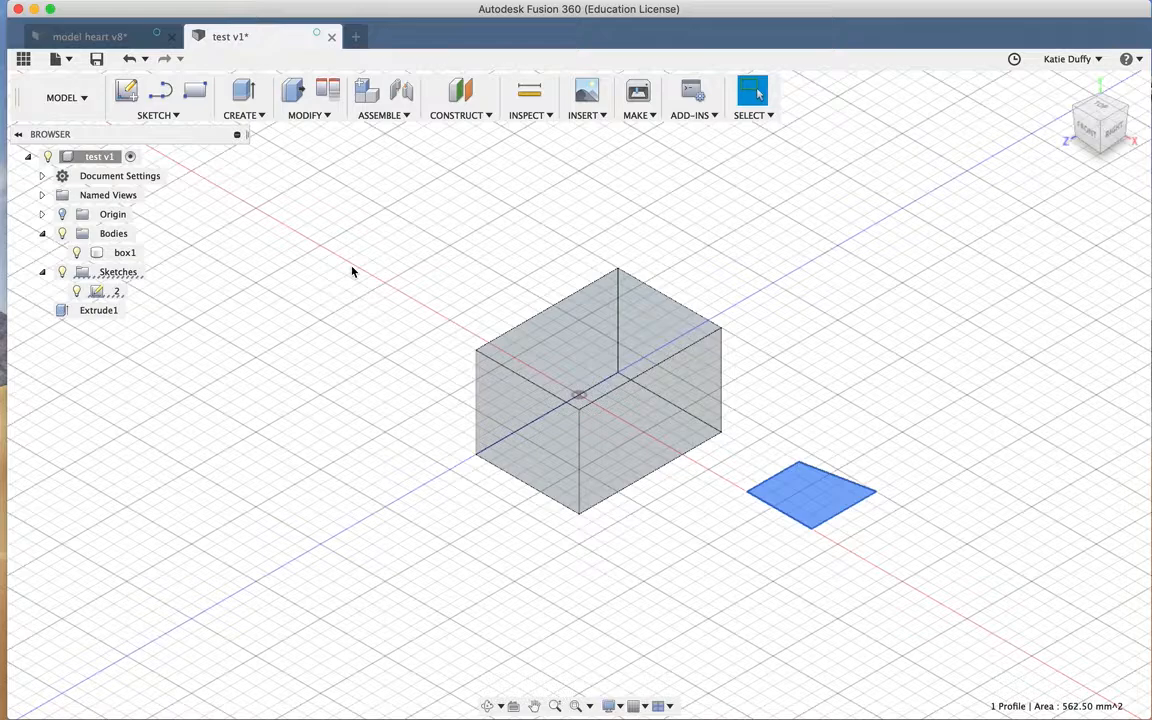
pyautogui.click(31, 157)
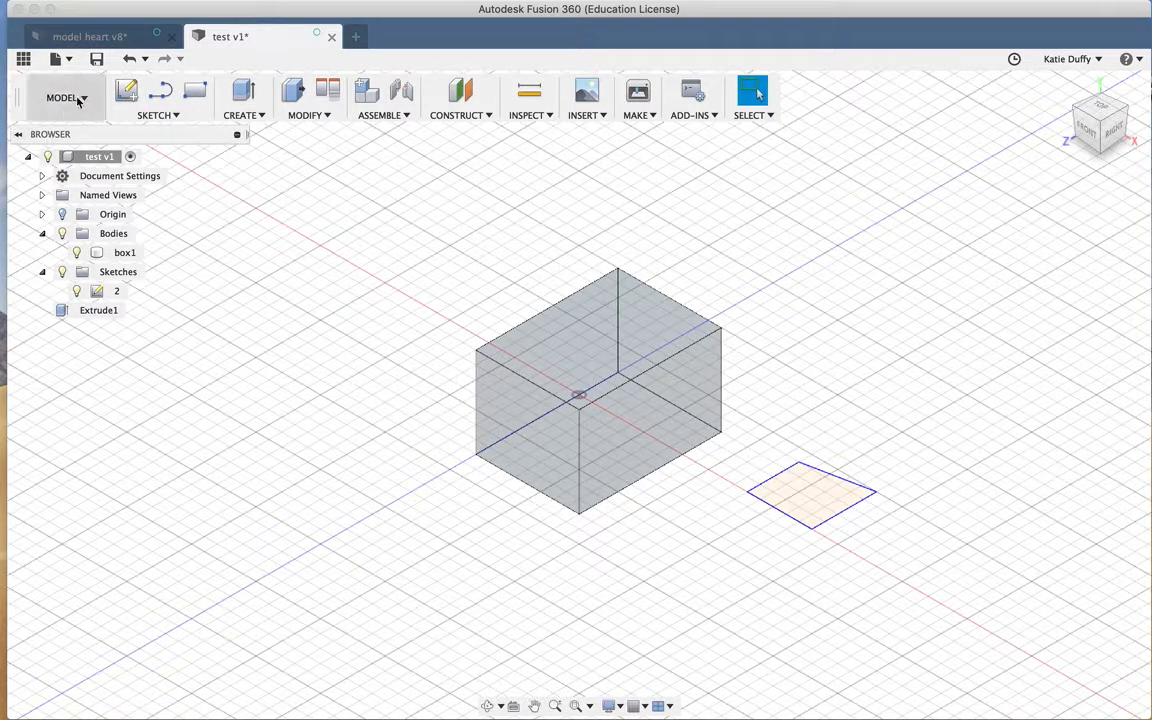
# View the available workspaces, stay in Model, and select the box's upper face and the sketch profile in turn.
pyautogui.click(78, 108)
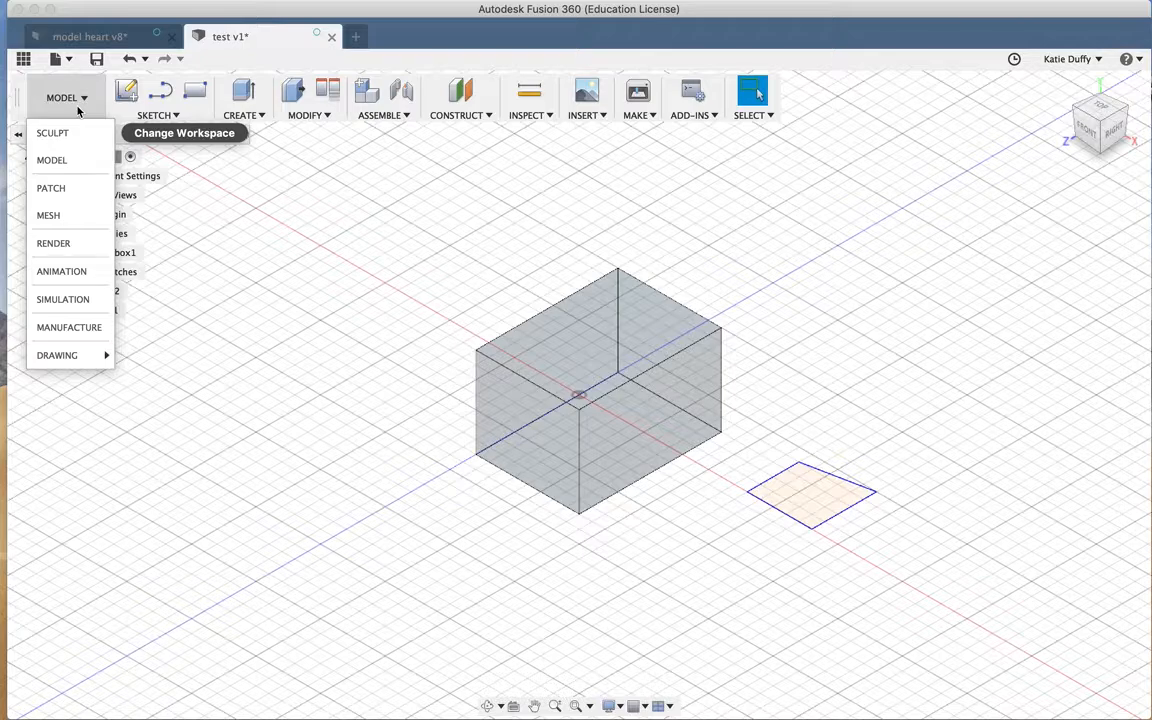
pyautogui.click(53, 161)
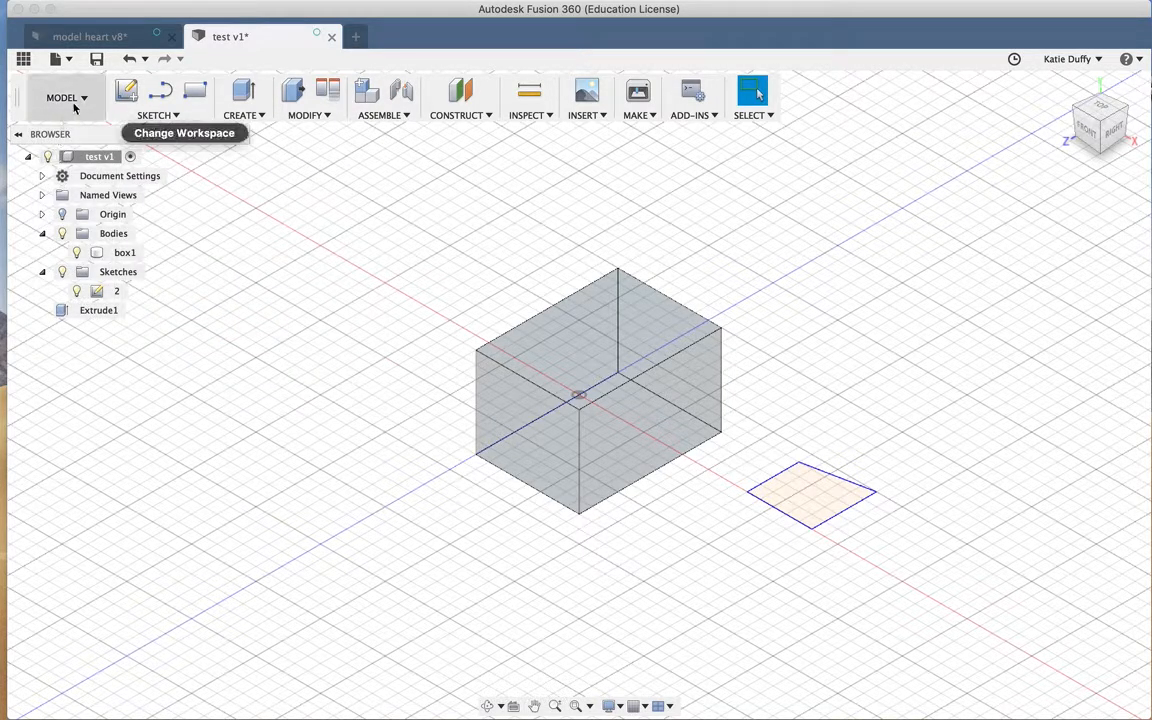
pyautogui.click(579, 357)
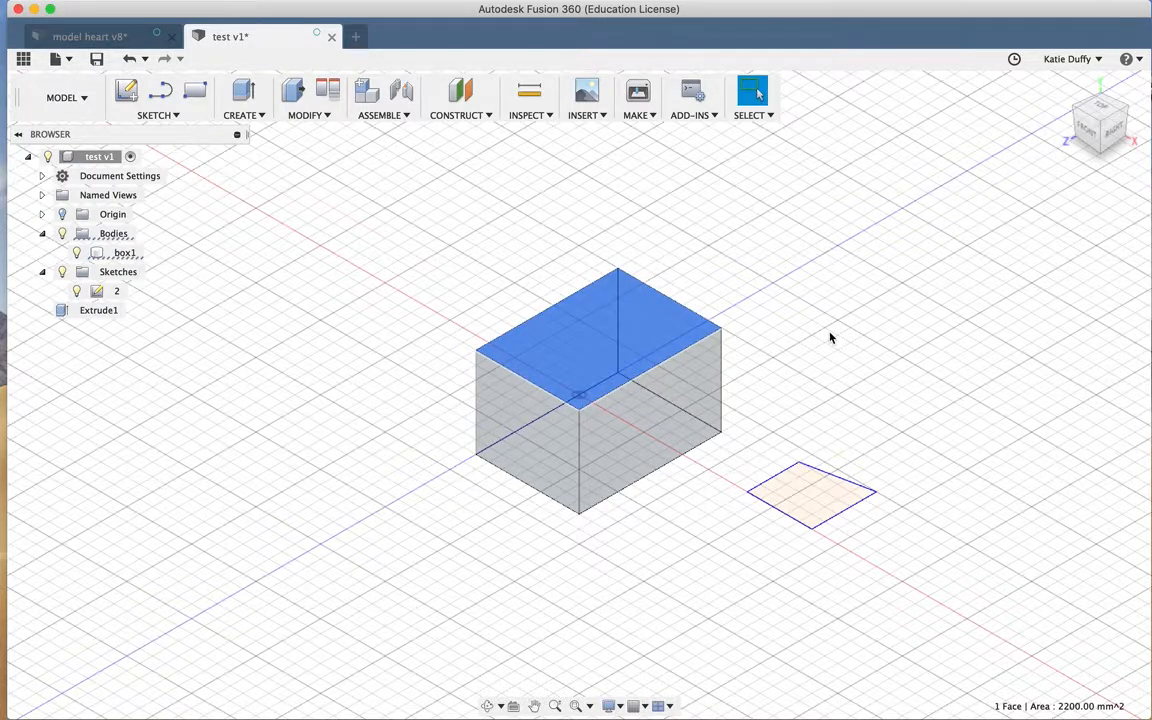
pyautogui.click(815, 487)
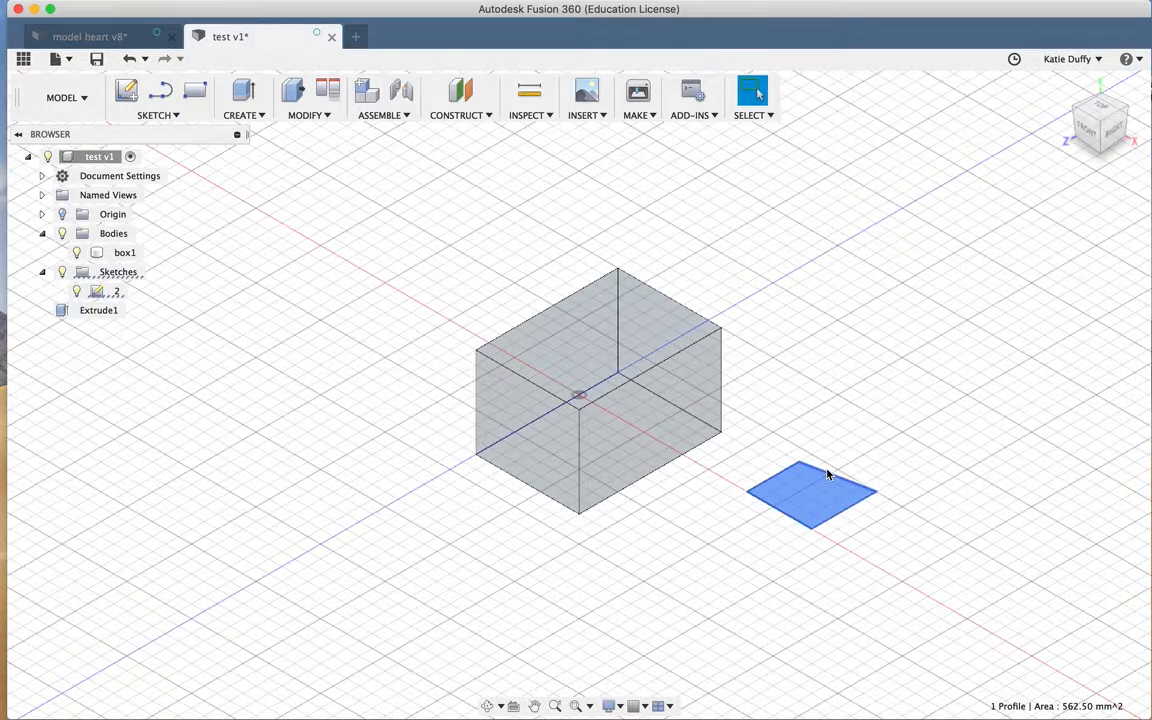
# Switch to the Sculpt workspace to examine its creation tools, and return to the Model workspace.
pyautogui.click(62, 97)
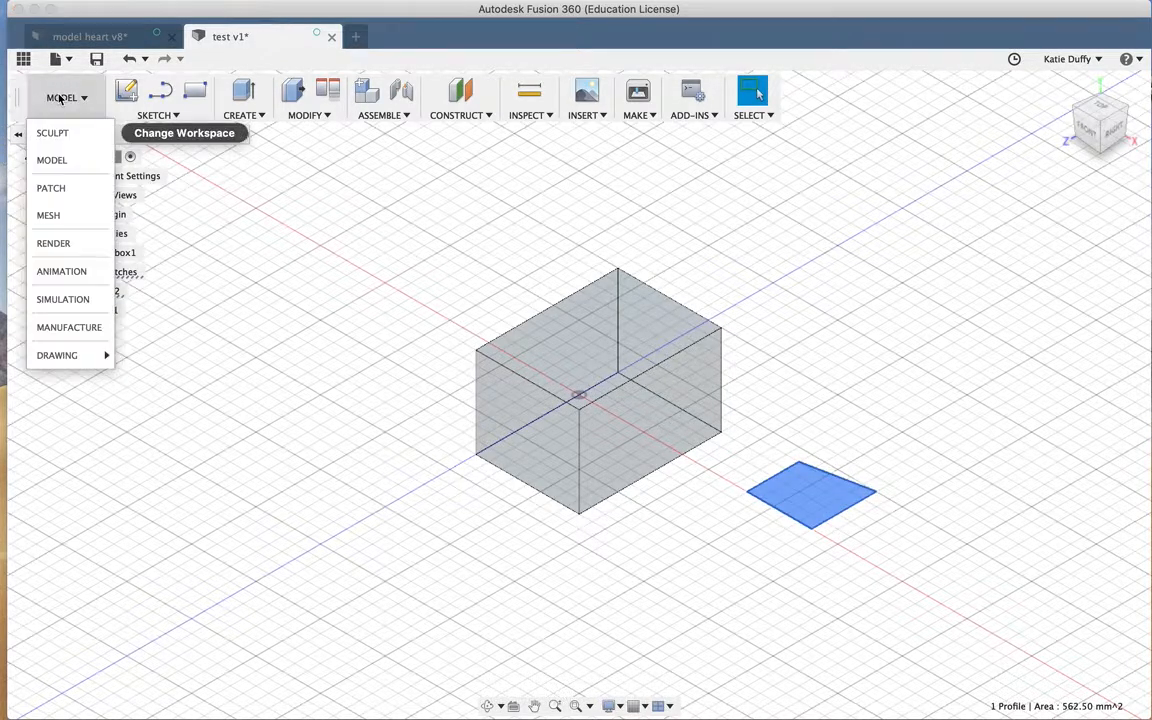
pyautogui.click(70, 133)
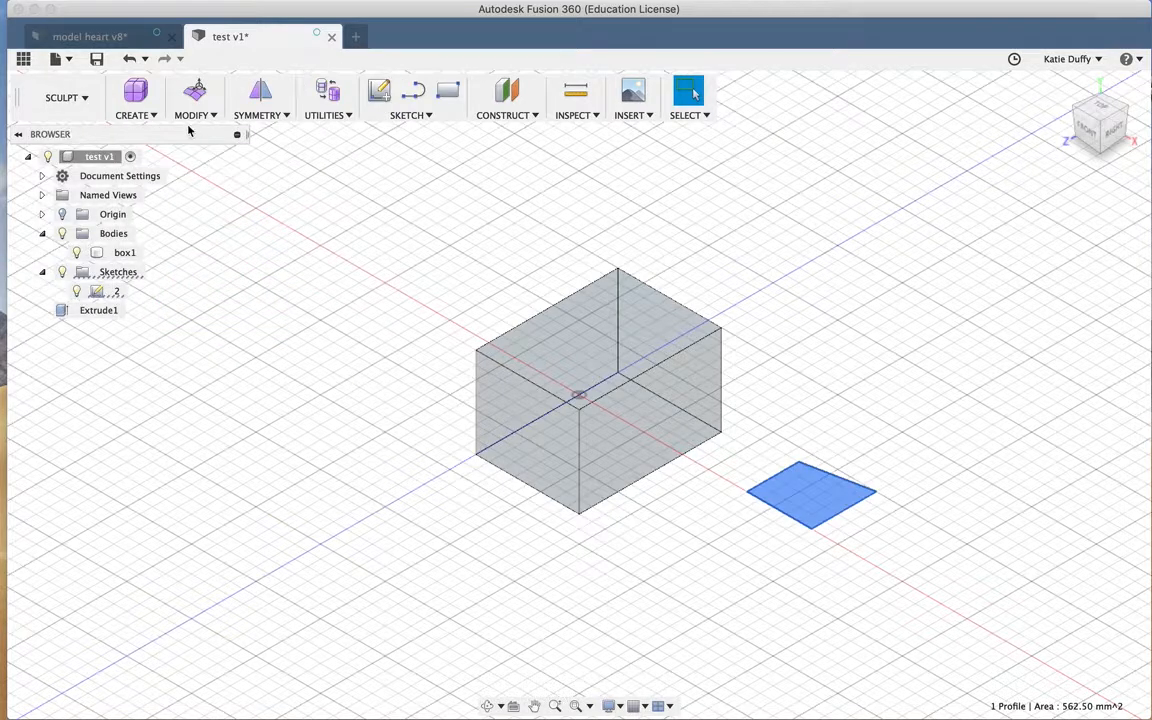
pyautogui.click(150, 117)
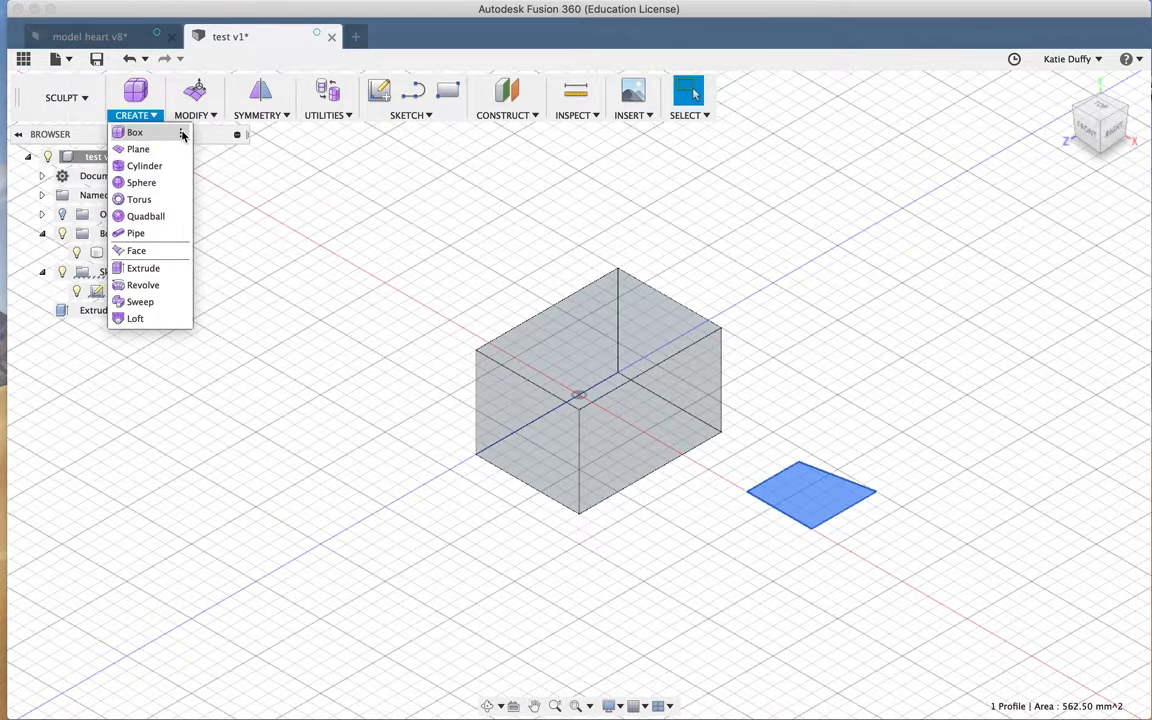
pyautogui.hotkey('ctrl', 'Up')
pyautogui.click(460, 413)
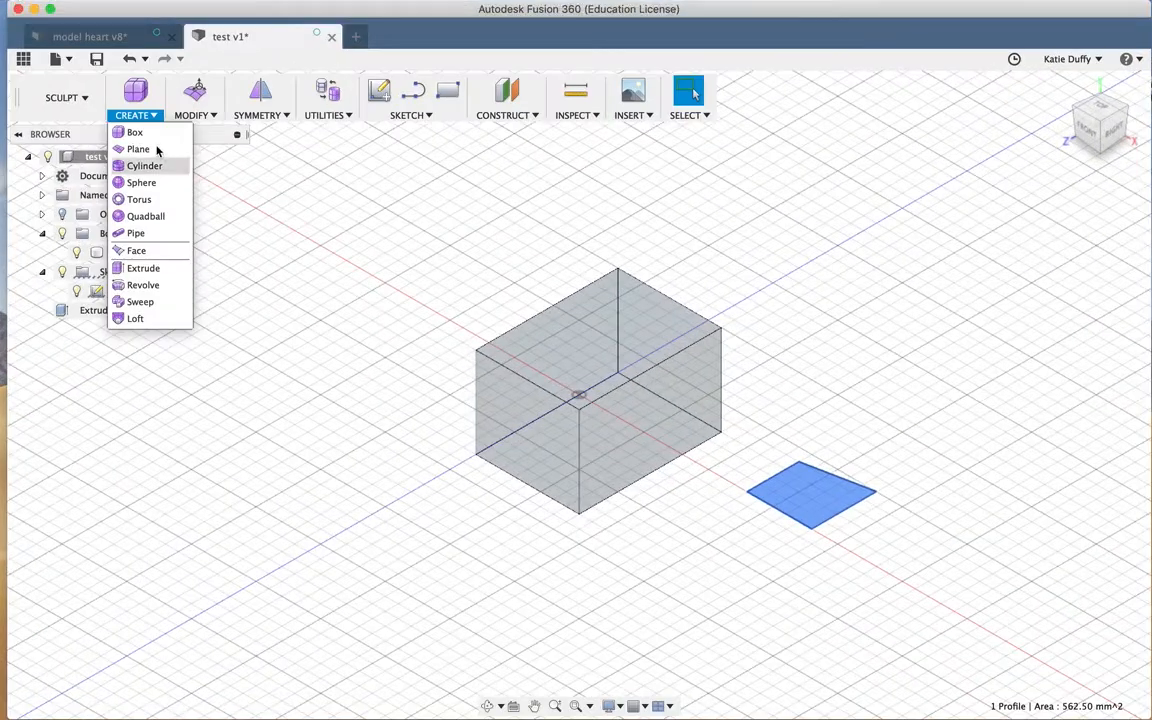
pyautogui.click(62, 97)
pyautogui.click(70, 98)
pyautogui.click(78, 99)
pyautogui.click(85, 100)
pyautogui.click(62, 160)
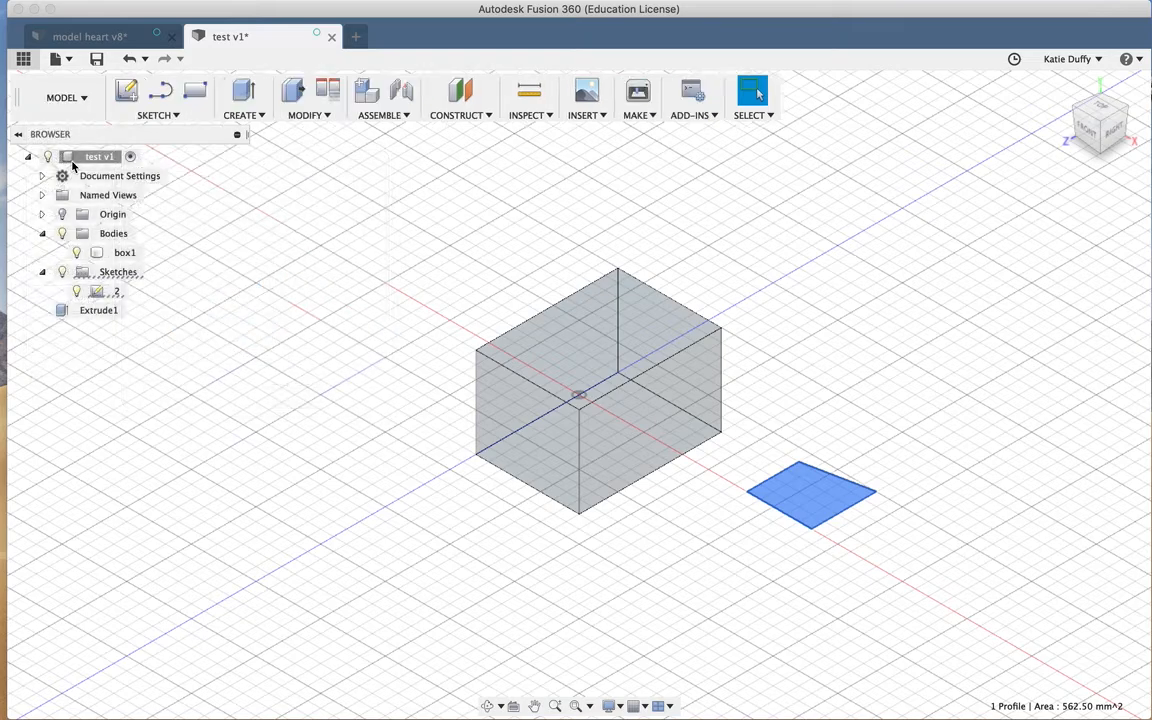
pyautogui.click(507, 303)
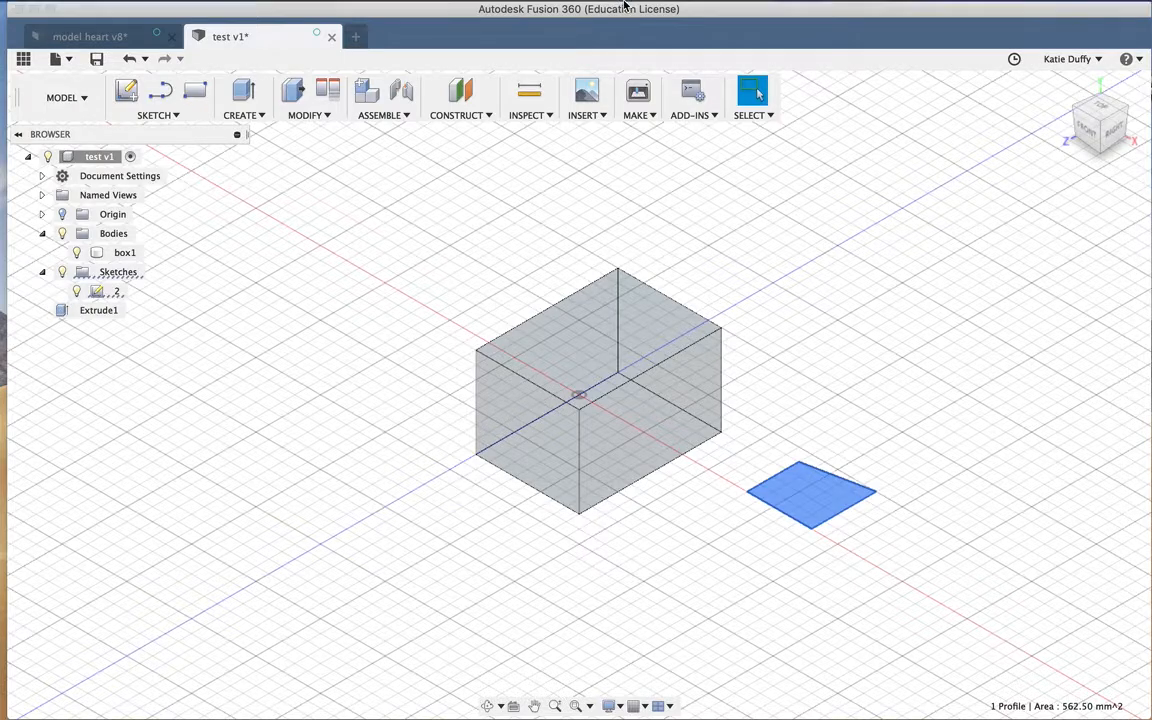
# Revisit the Sculpt workspace to look over its T-Spline shape commands and switch back to Model.
pyautogui.moveTo(624, 6)
pyautogui.click(78, 98)
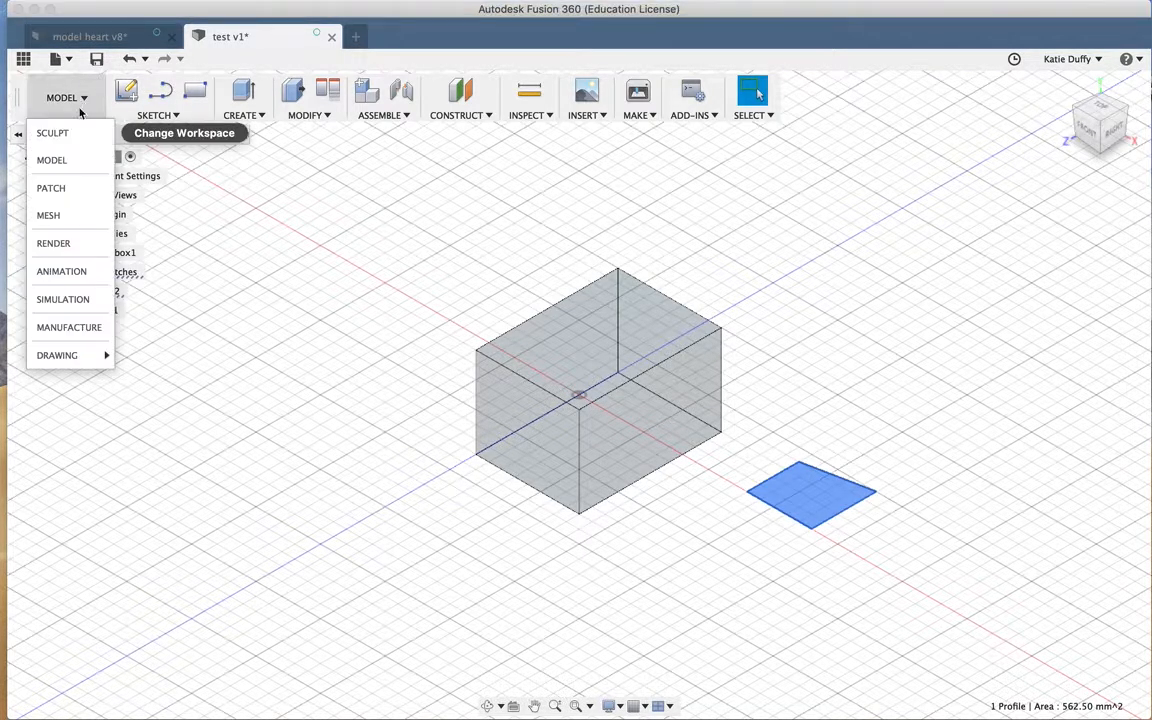
pyautogui.click(55, 133)
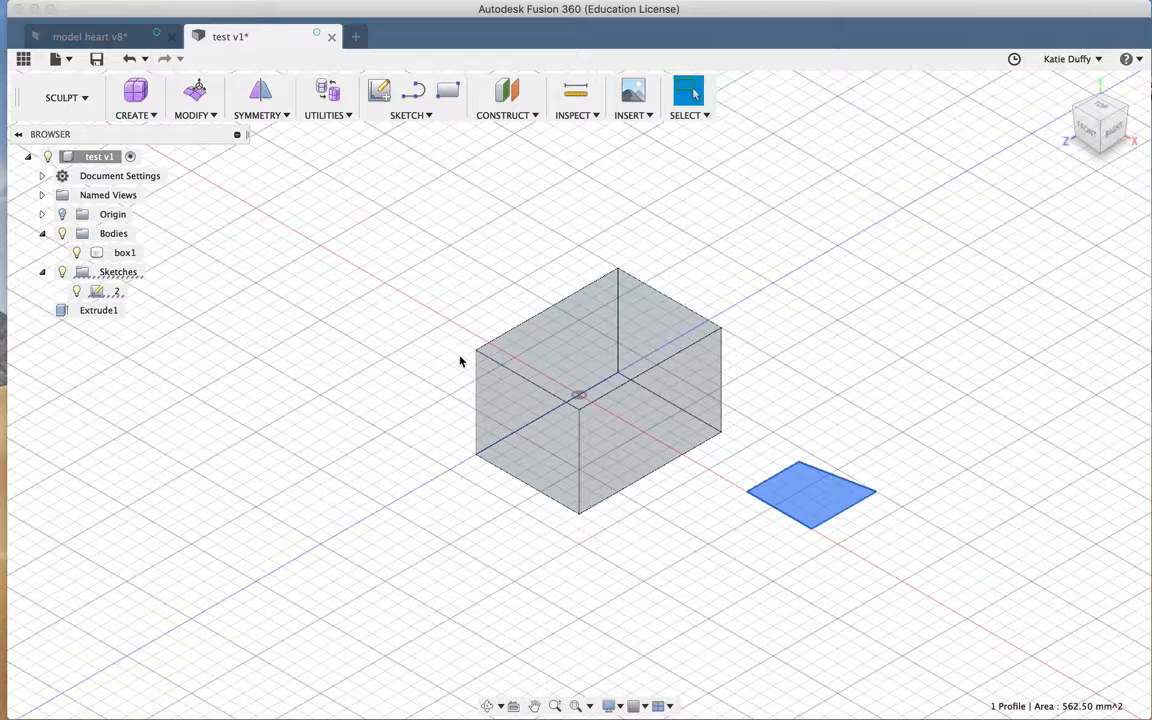
pyautogui.click(580, 418)
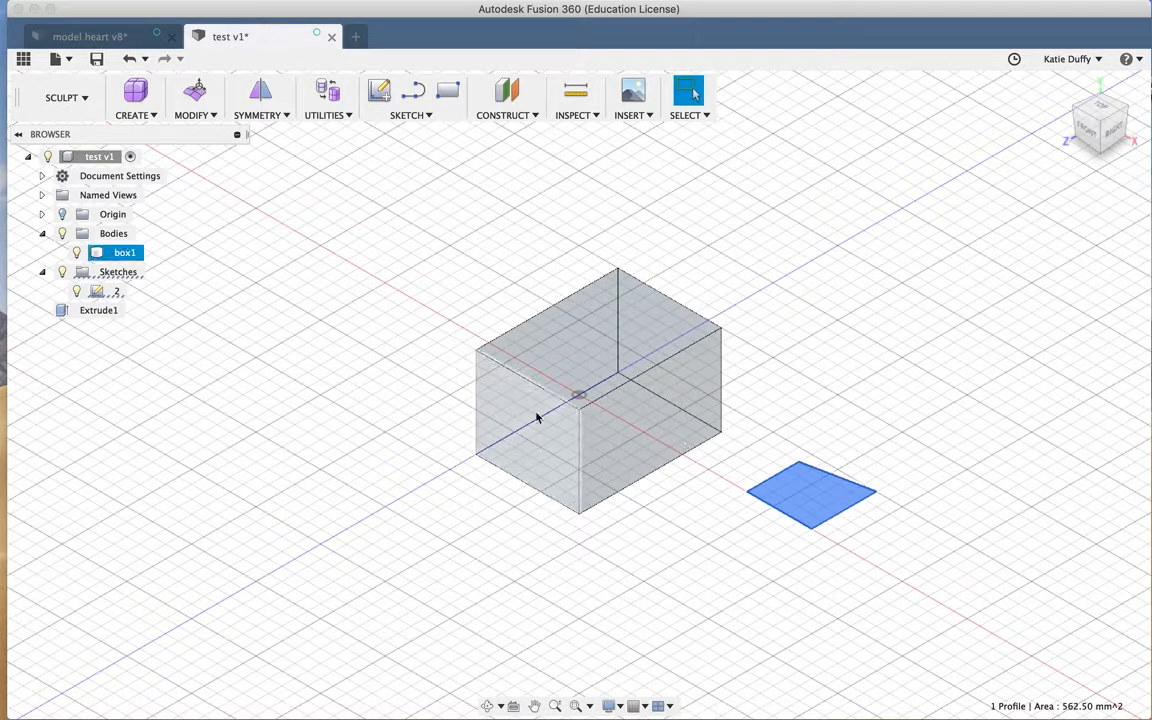
pyautogui.click(355, 262)
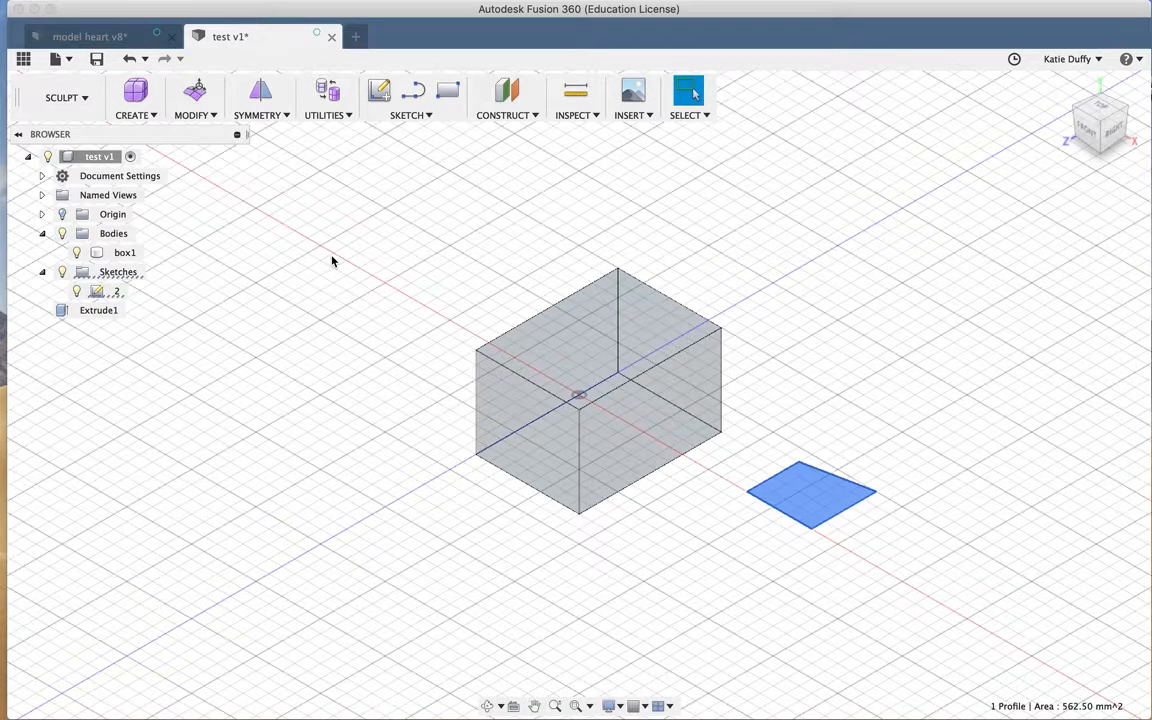
pyautogui.click(136, 108)
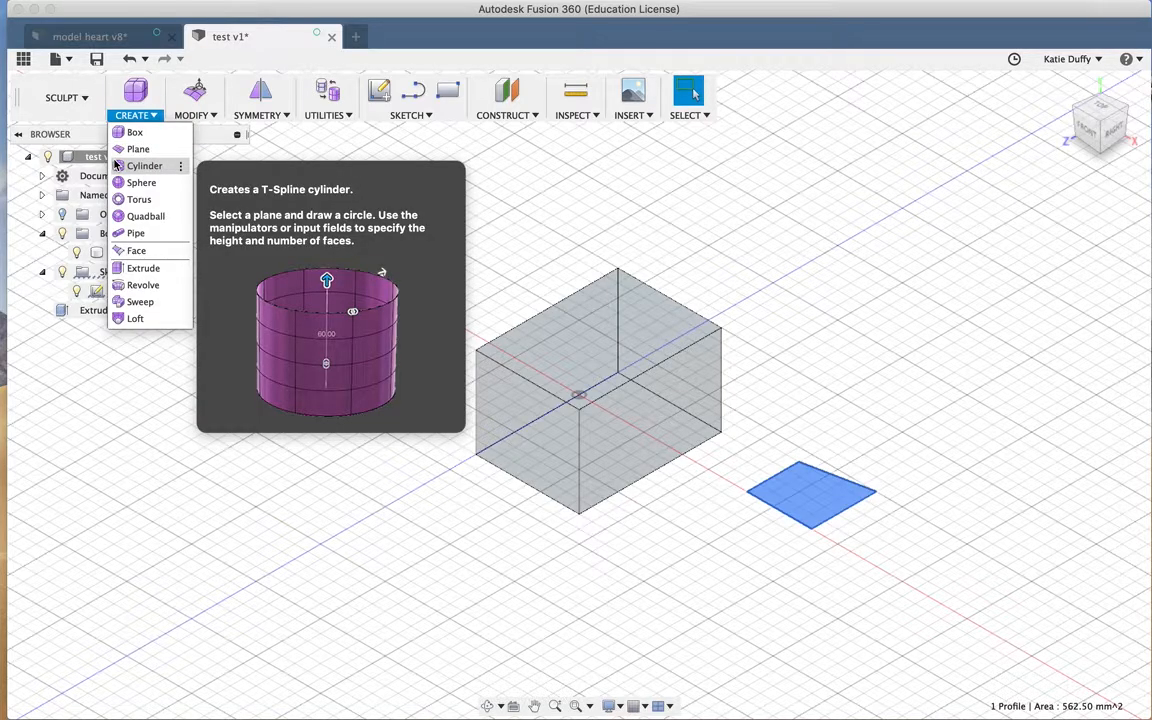
pyautogui.click(48, 97)
pyautogui.click(59, 91)
pyautogui.click(66, 159)
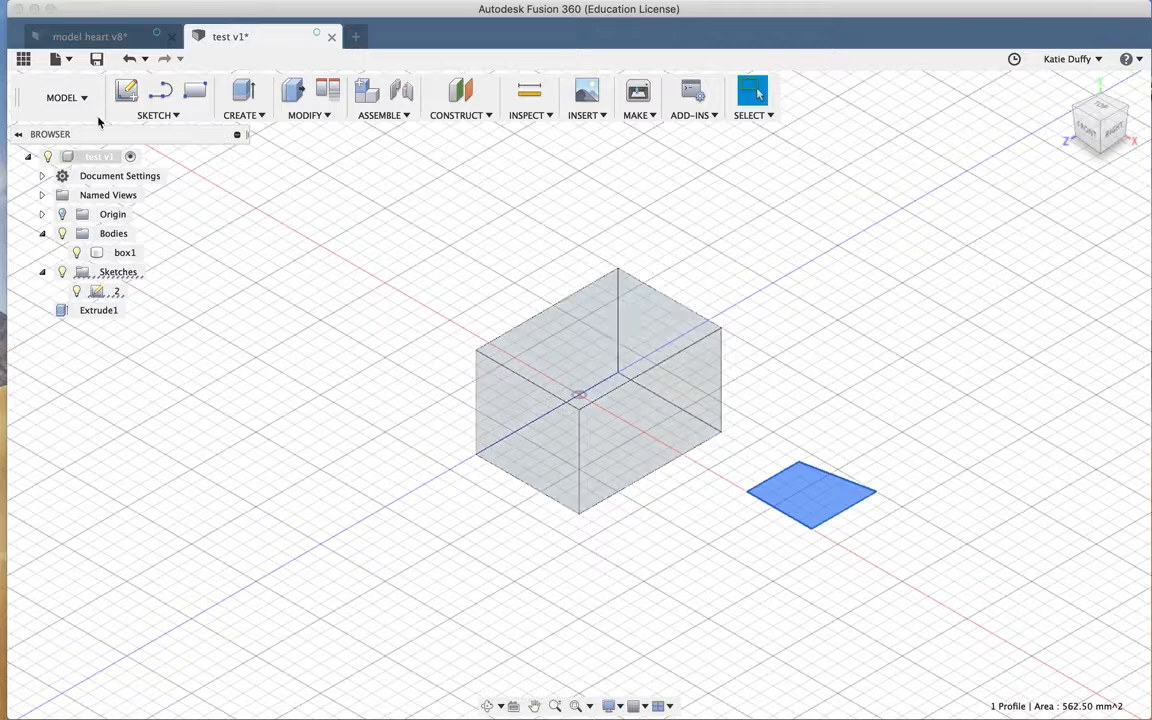
# Draw a closed, two-lobed fit point spline through eight points in sketch 2, beyond the box on the side away from the blue axis's positive end.
pyautogui.click(176, 116)
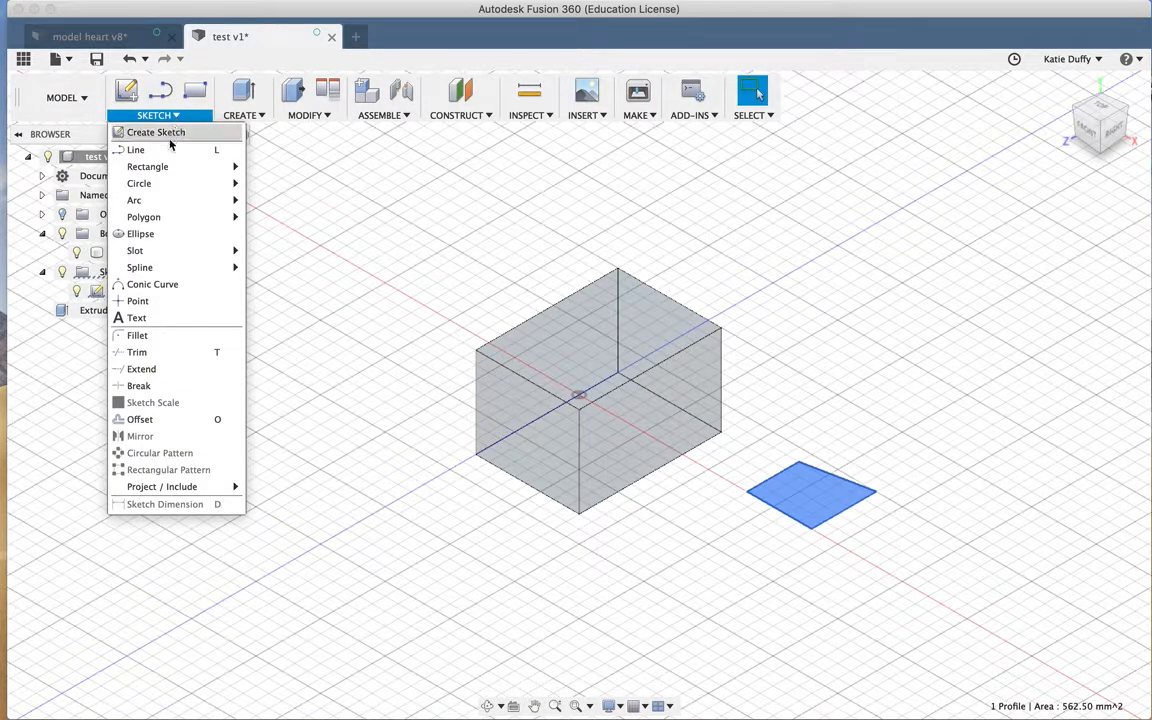
pyautogui.moveTo(165, 487)
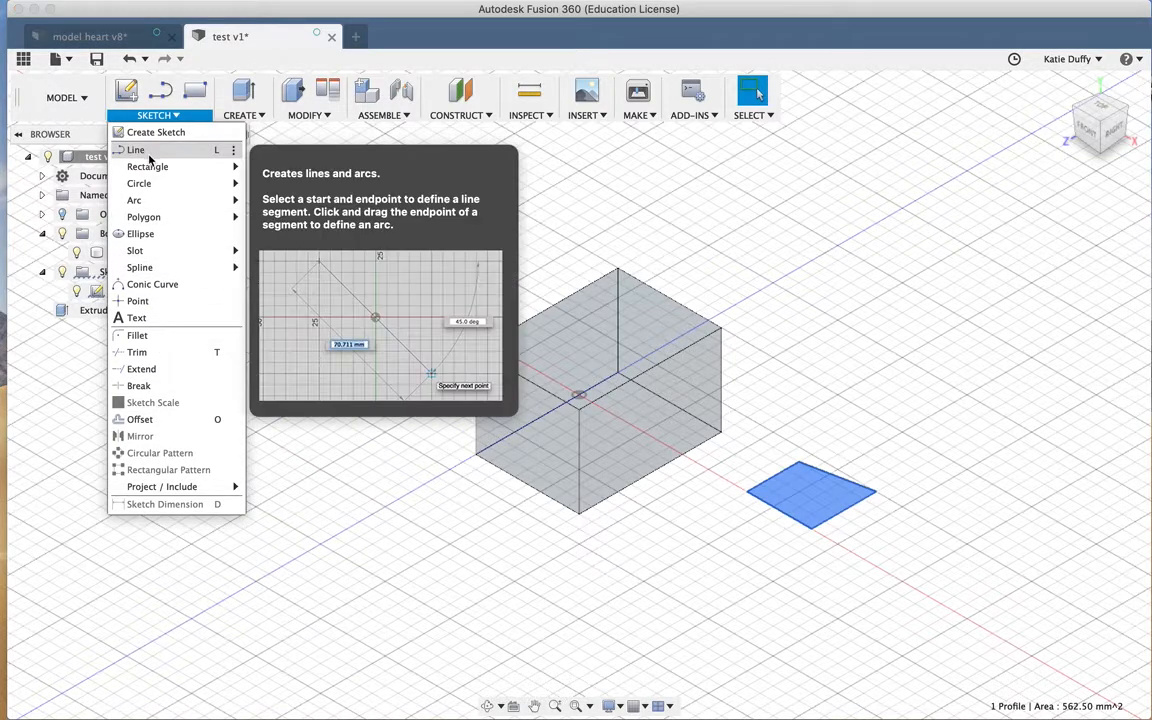
pyautogui.moveTo(151, 170)
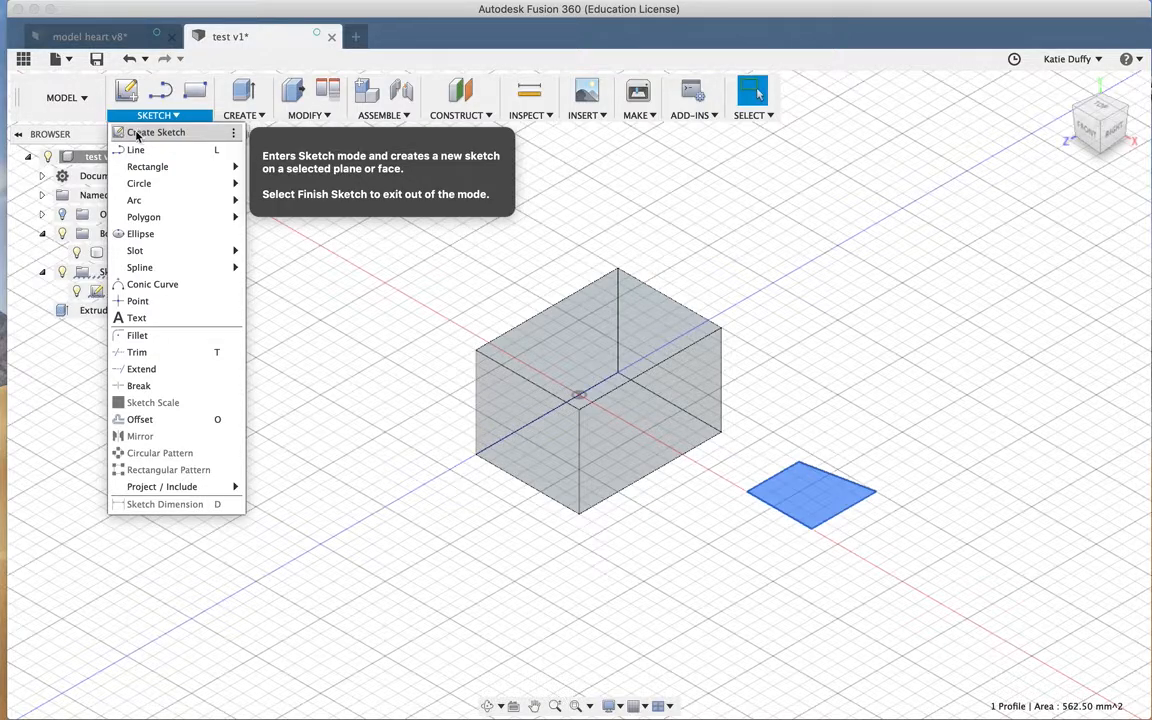
pyautogui.moveTo(148, 270)
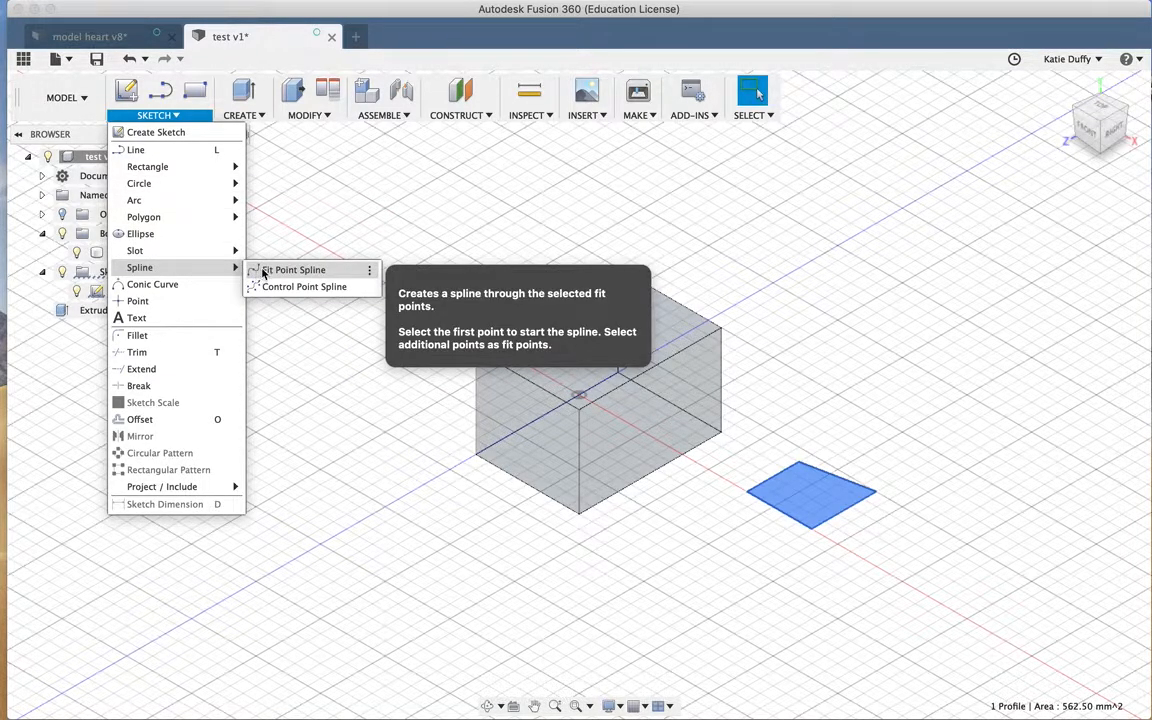
pyautogui.click(280, 273)
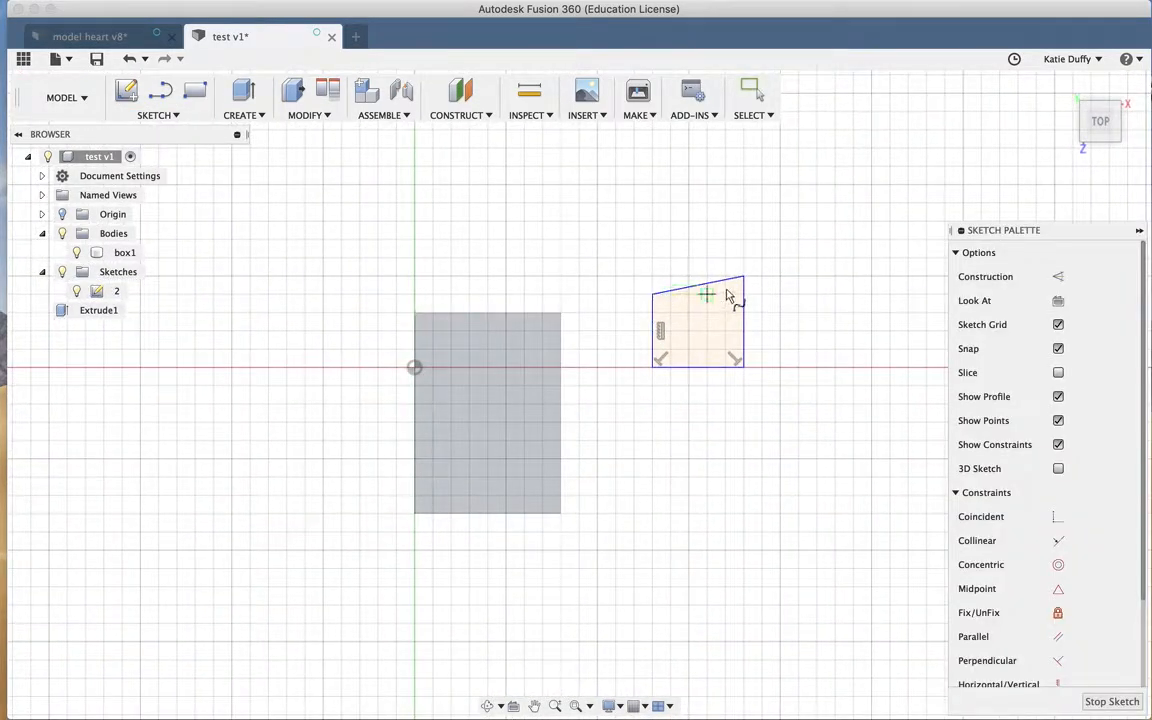
pyautogui.click(542, 184)
pyautogui.click(603, 174)
pyautogui.click(613, 249)
pyautogui.click(542, 232)
pyautogui.click(469, 257)
pyautogui.click(415, 184)
pyautogui.click(487, 148)
pyautogui.click(506, 195)
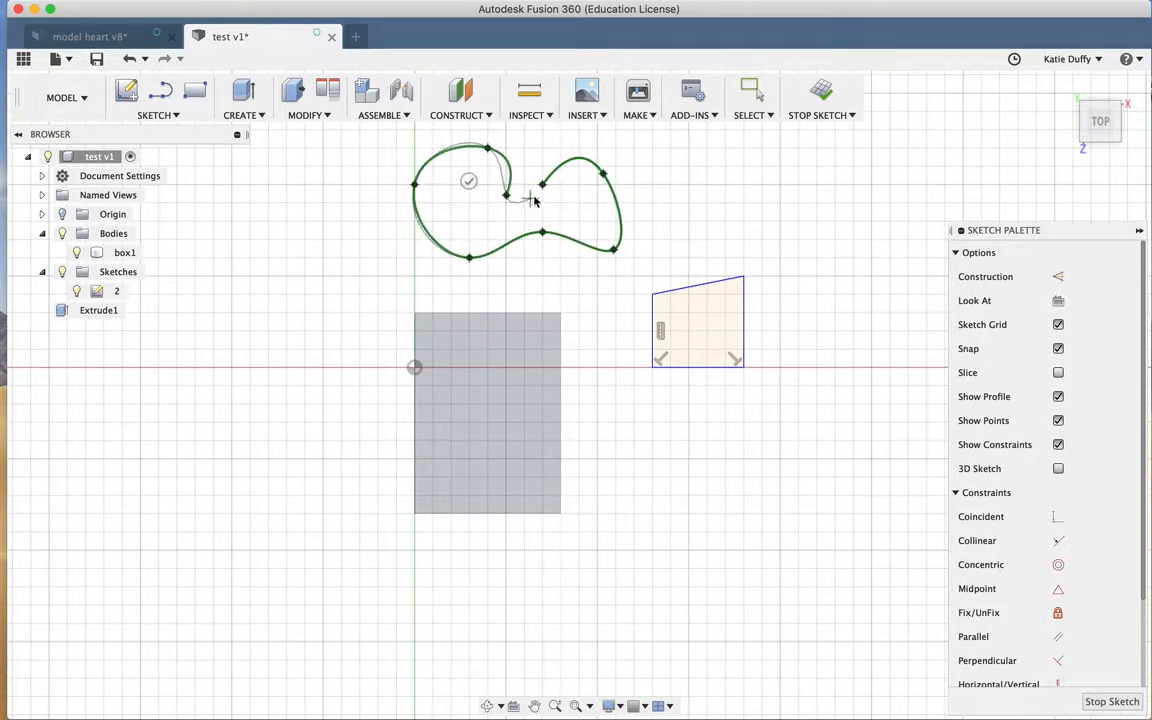
pyautogui.click(542, 184)
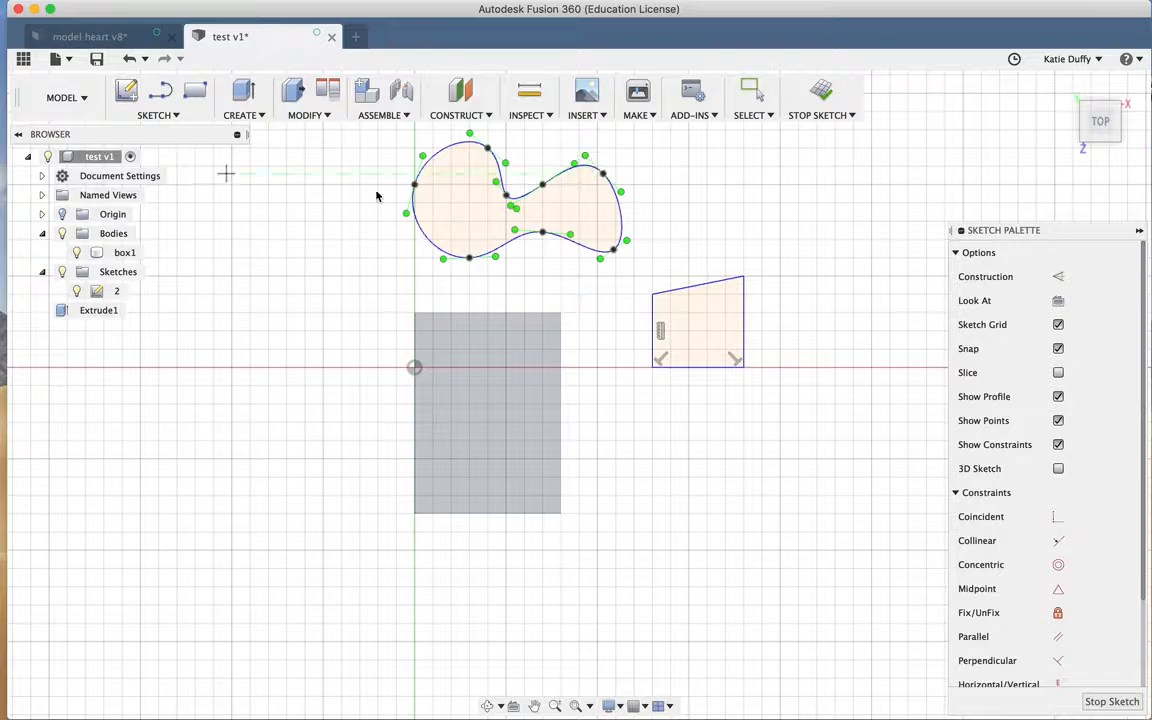
# Finish the sketch and select the spline profile to check which Sketches entry it belongs to.
pyautogui.press('F11')
pyautogui.click(1, 384)
pyautogui.click(1091, 698)
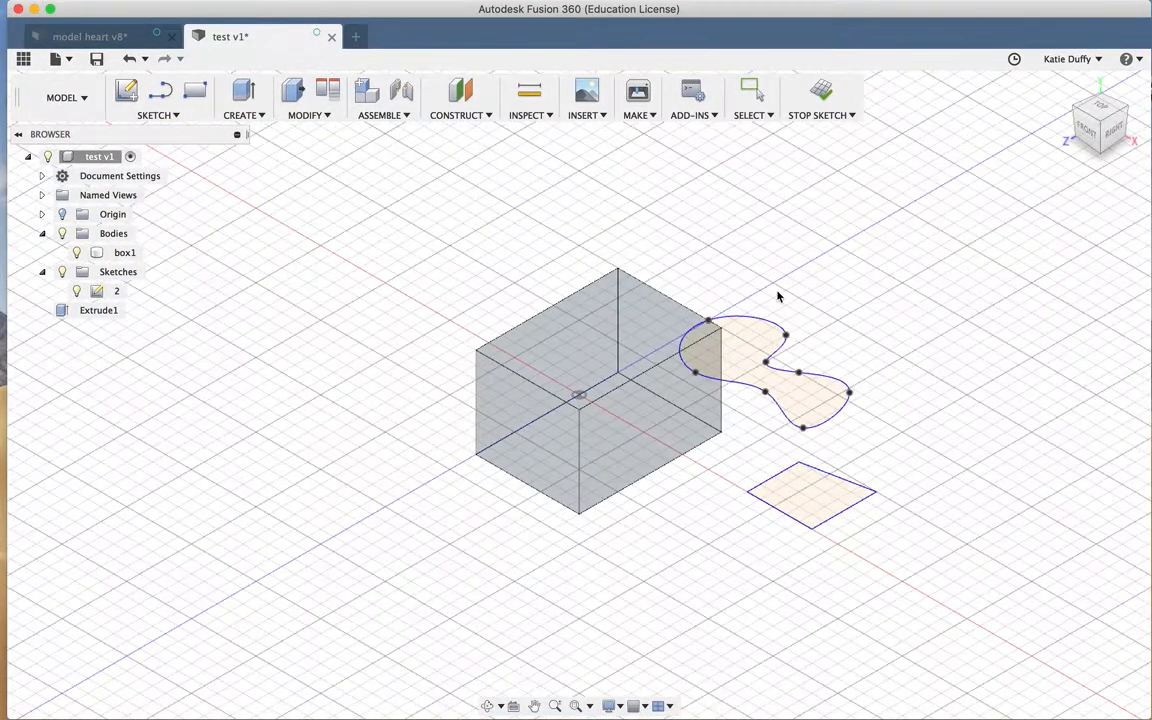
pyautogui.click(807, 390)
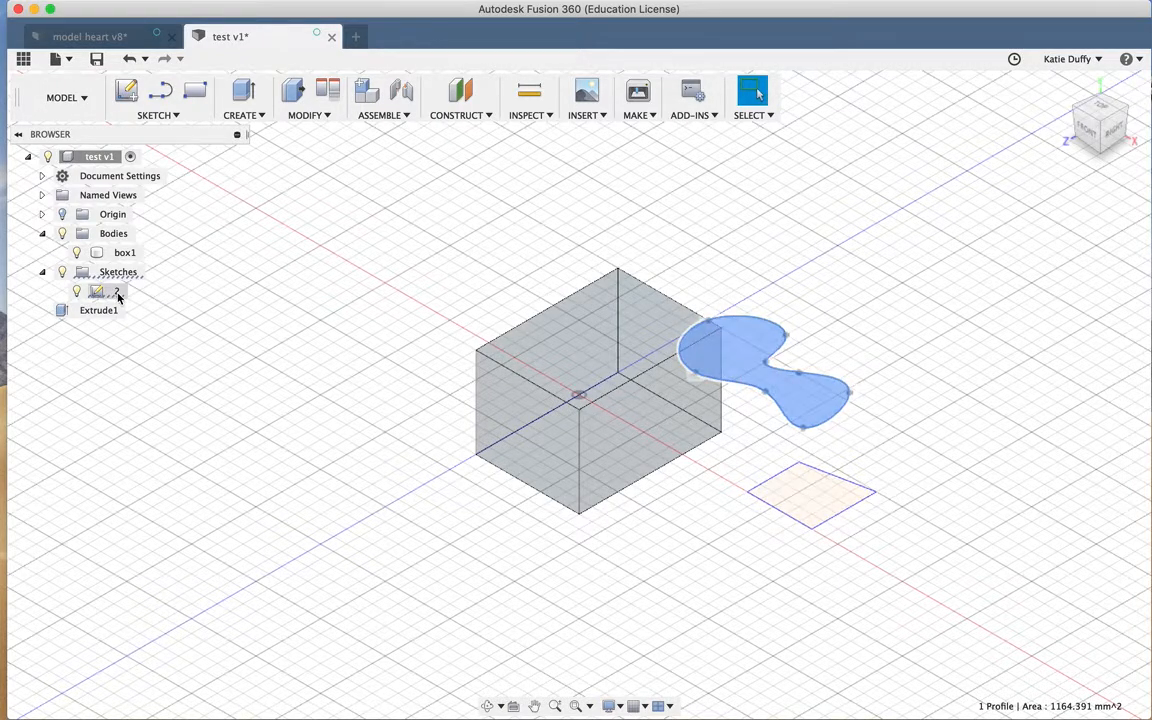
# Reopen sketch 2 and reshape the spline by moving its lower-middle, upper and right-hand fit points outward and adjusting a tangent handle.
pyautogui.doubleClick(116, 291)
pyautogui.click(707, 262)
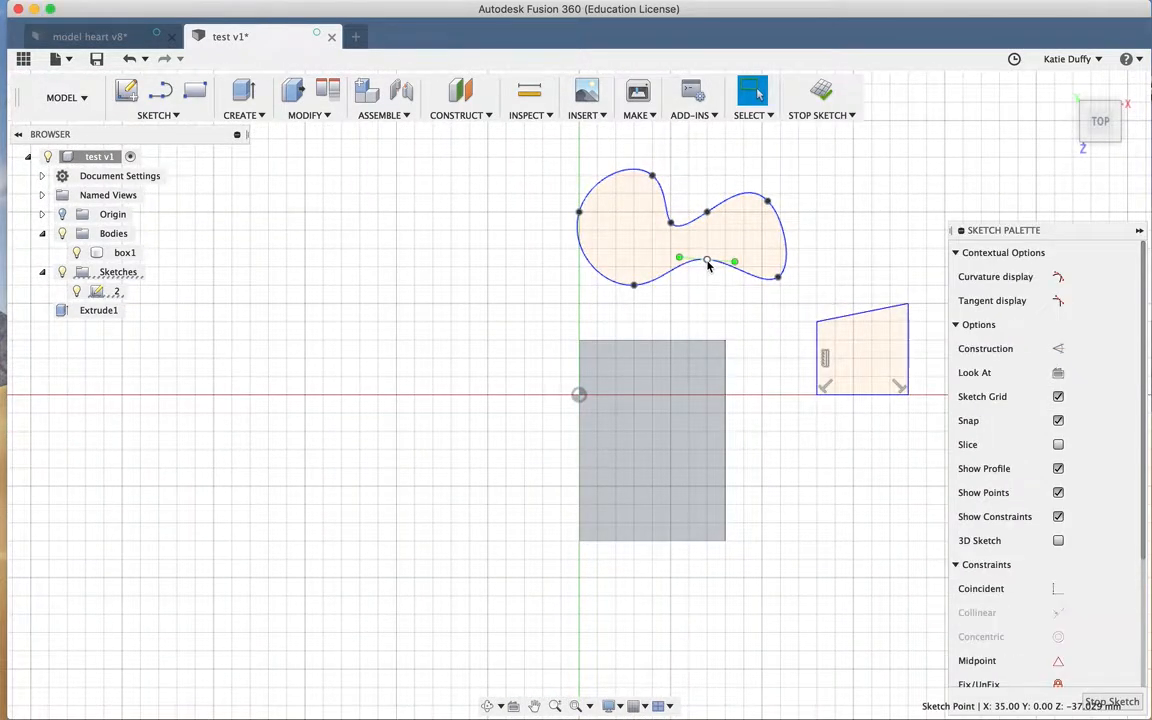
pyautogui.moveTo(735, 261); pyautogui.dragTo(673, 259)
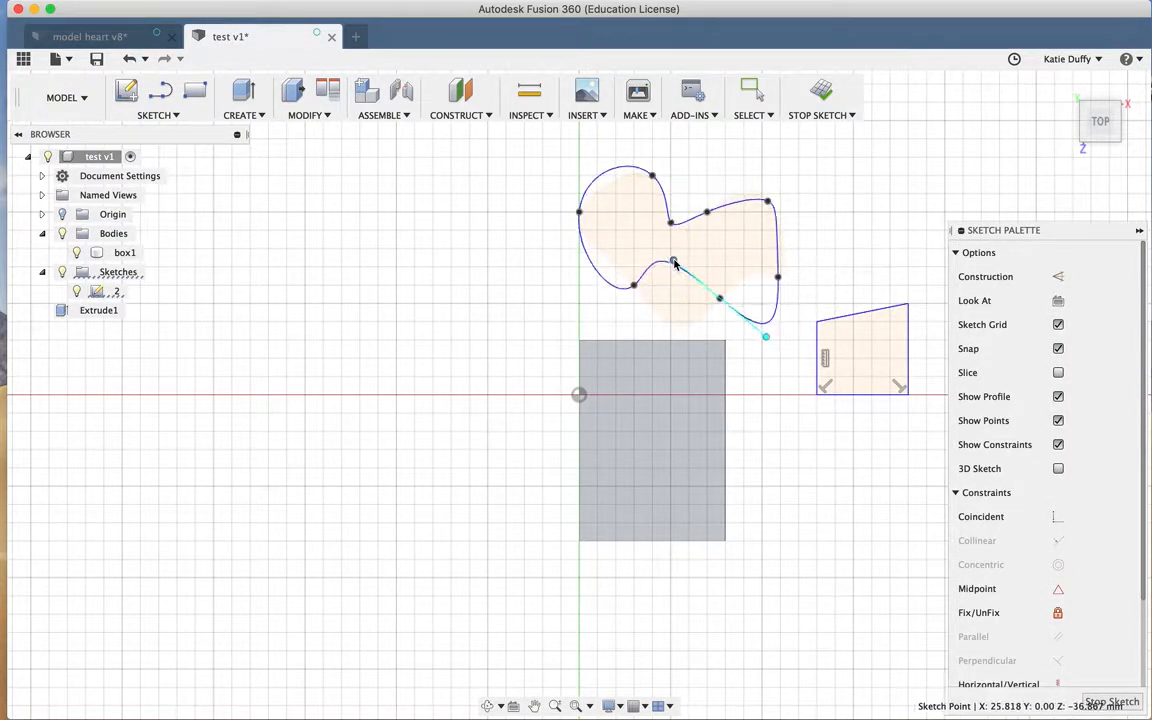
pyautogui.moveTo(710, 210); pyautogui.dragTo(722, 152)
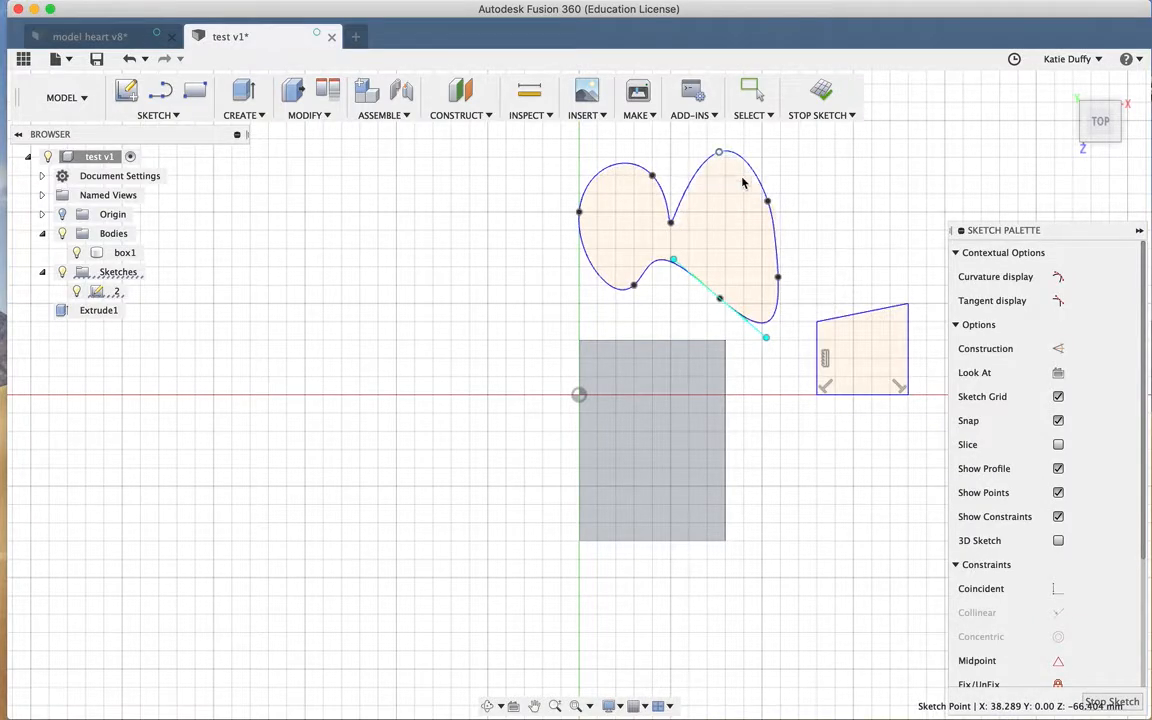
pyautogui.moveTo(770, 204); pyautogui.dragTo(859, 195)
pyautogui.moveTo(781, 285); pyautogui.dragTo(819, 270)
pyautogui.click(450, 330)
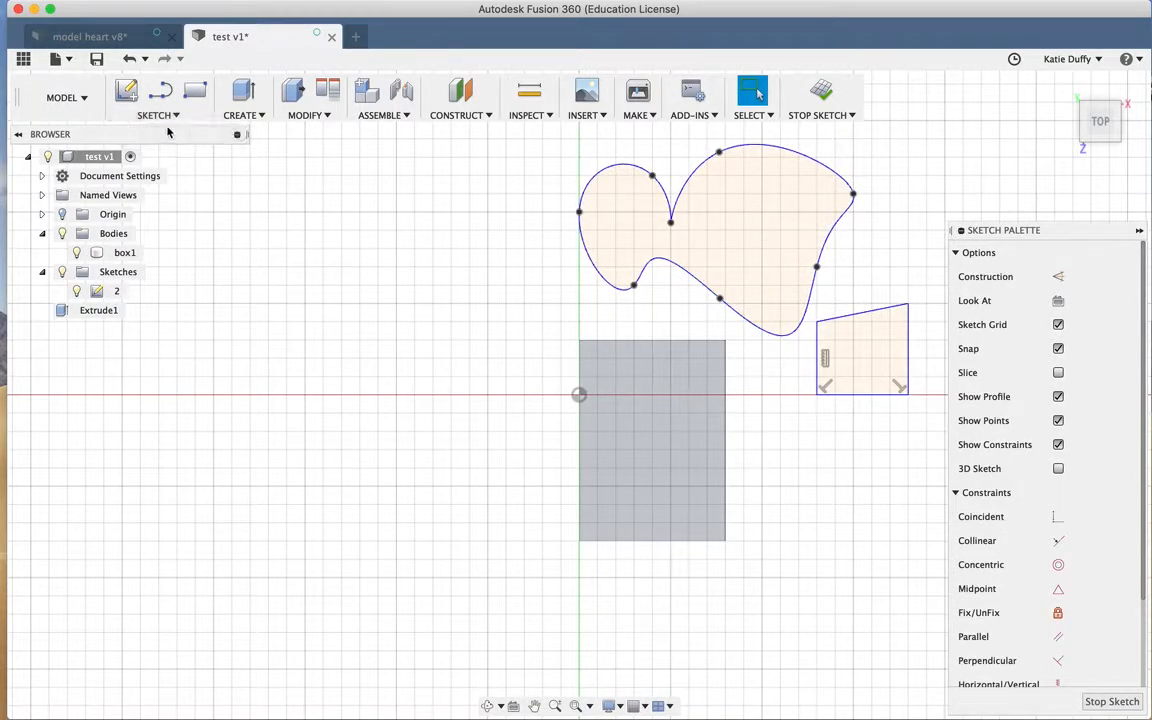
# Extrude the reshaped spline profile 55 mm upward as a new body and show sketch 2 again.
pyautogui.click(160, 115)
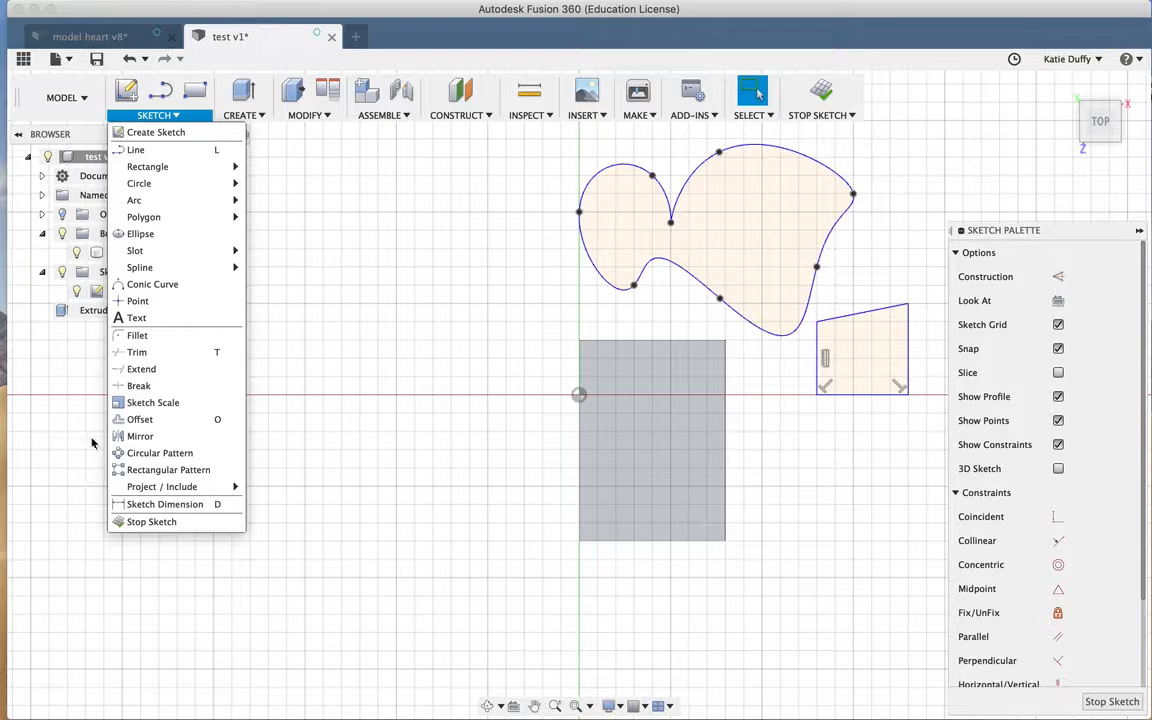
pyautogui.click(417, 210)
pyautogui.click(245, 115)
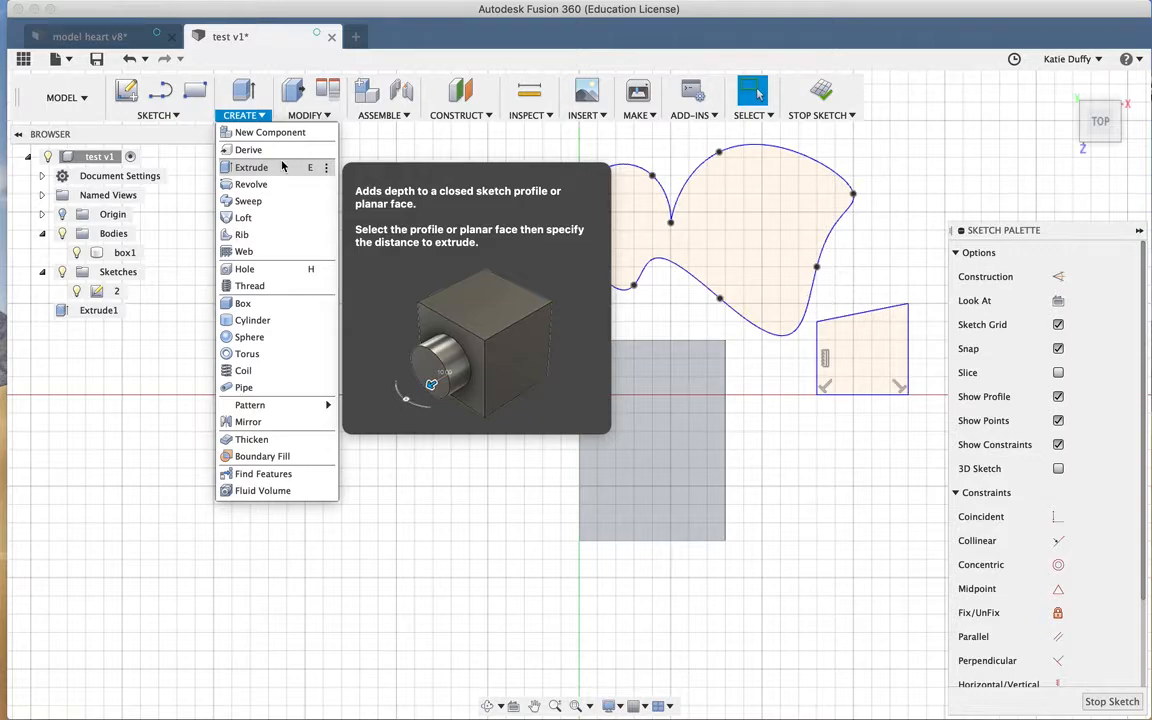
pyautogui.click(282, 166)
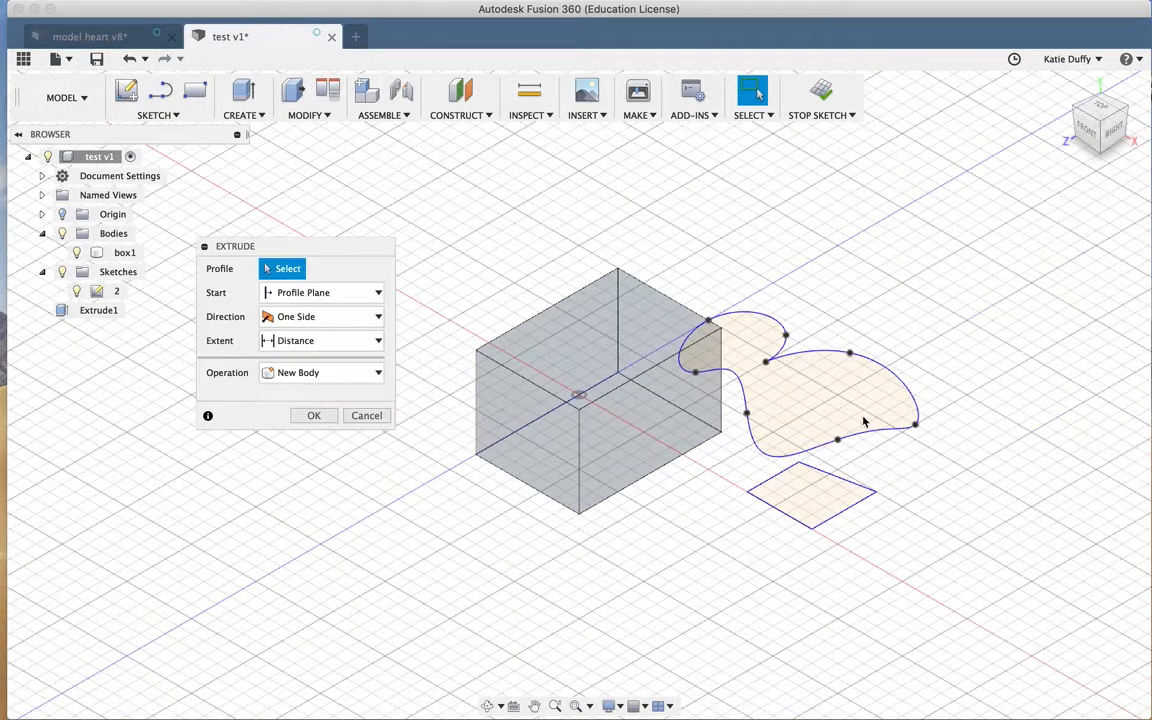
pyautogui.click(815, 404)
pyautogui.moveTo(785, 374); pyautogui.dragTo(784, 210)
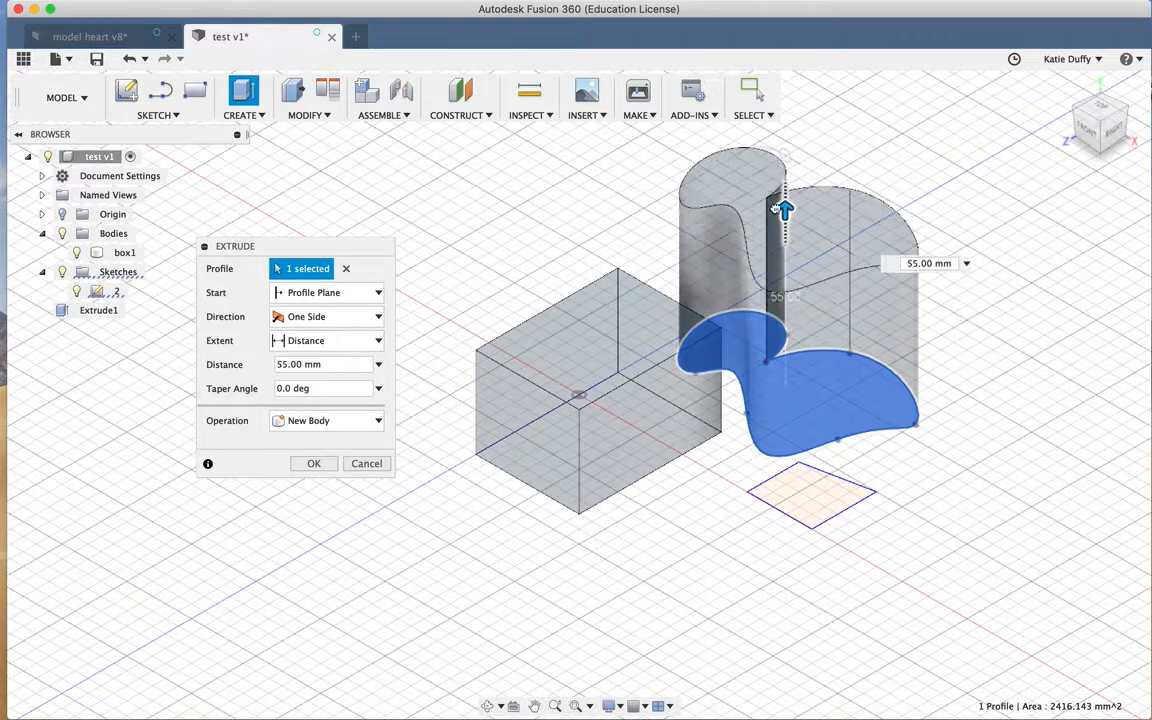
pyautogui.click(303, 464)
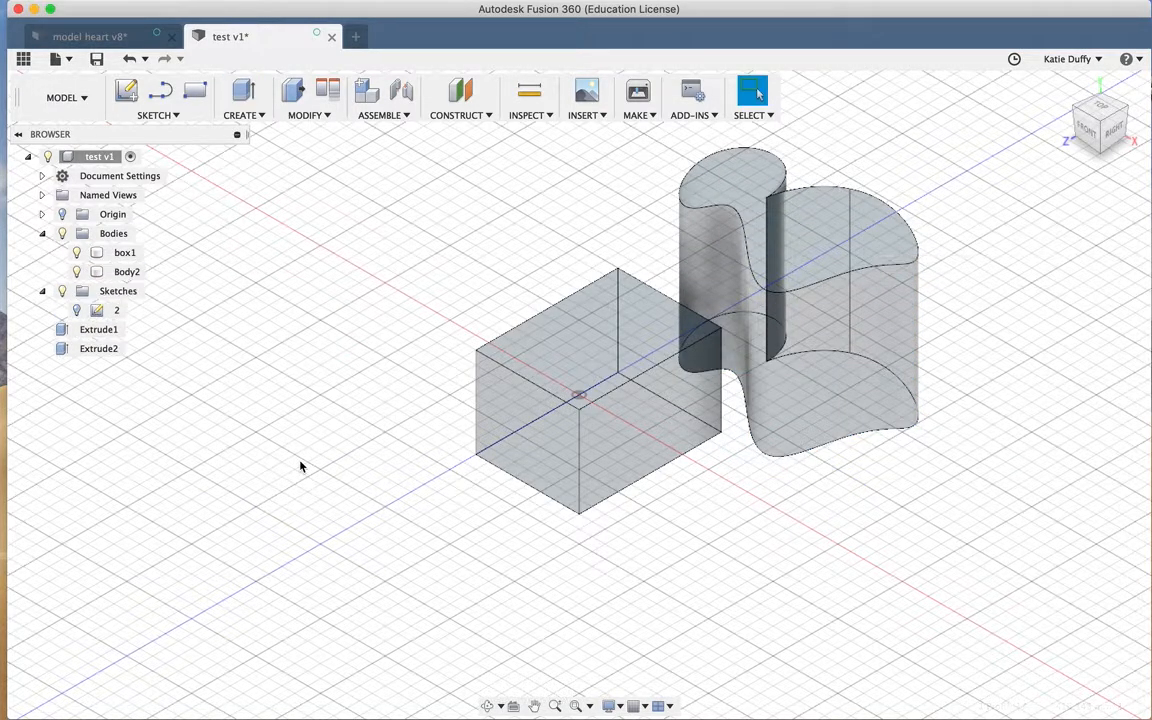
pyautogui.click(76, 311)
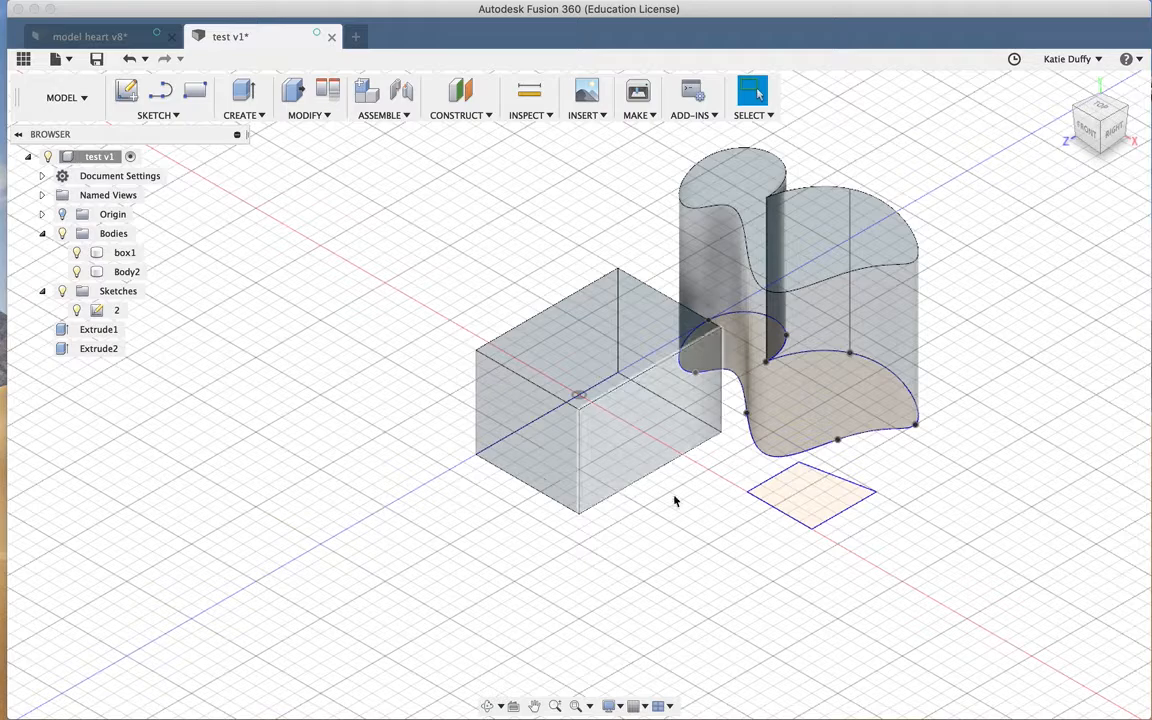
# Extrude the four-sided profile of sketch 2 upward 50 mm as a new body.
pyautogui.rightClick(805, 509)
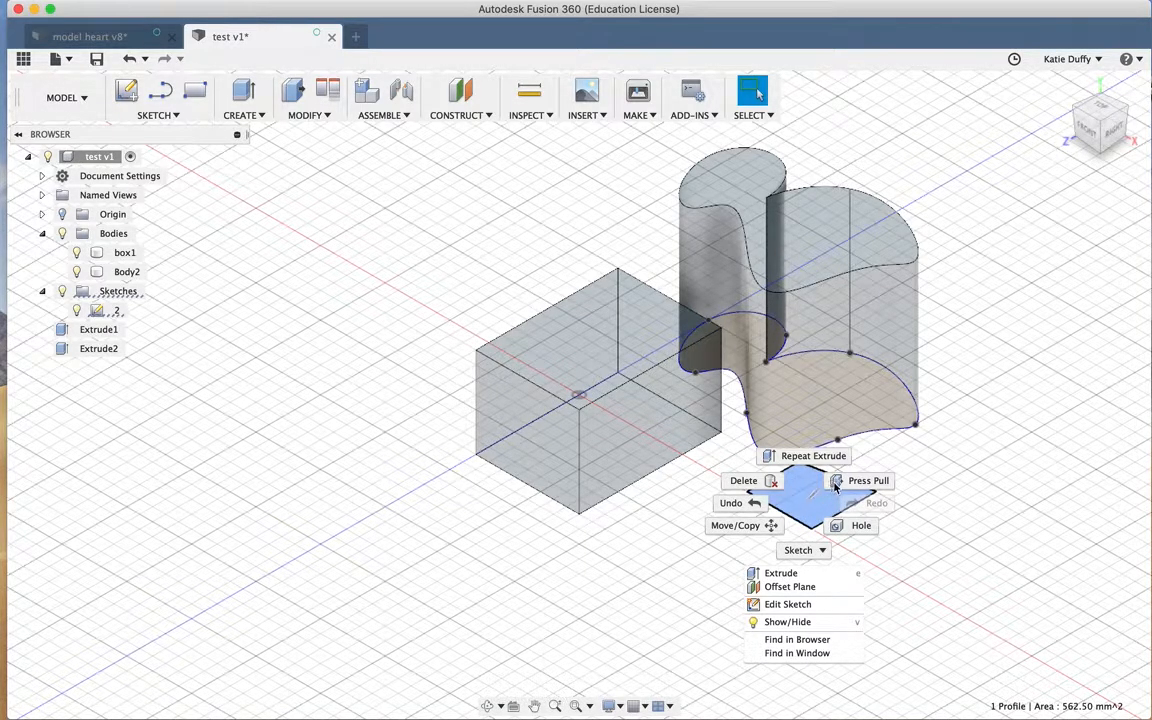
pyautogui.click(842, 486)
pyautogui.moveTo(811, 481); pyautogui.dragTo(789, 325)
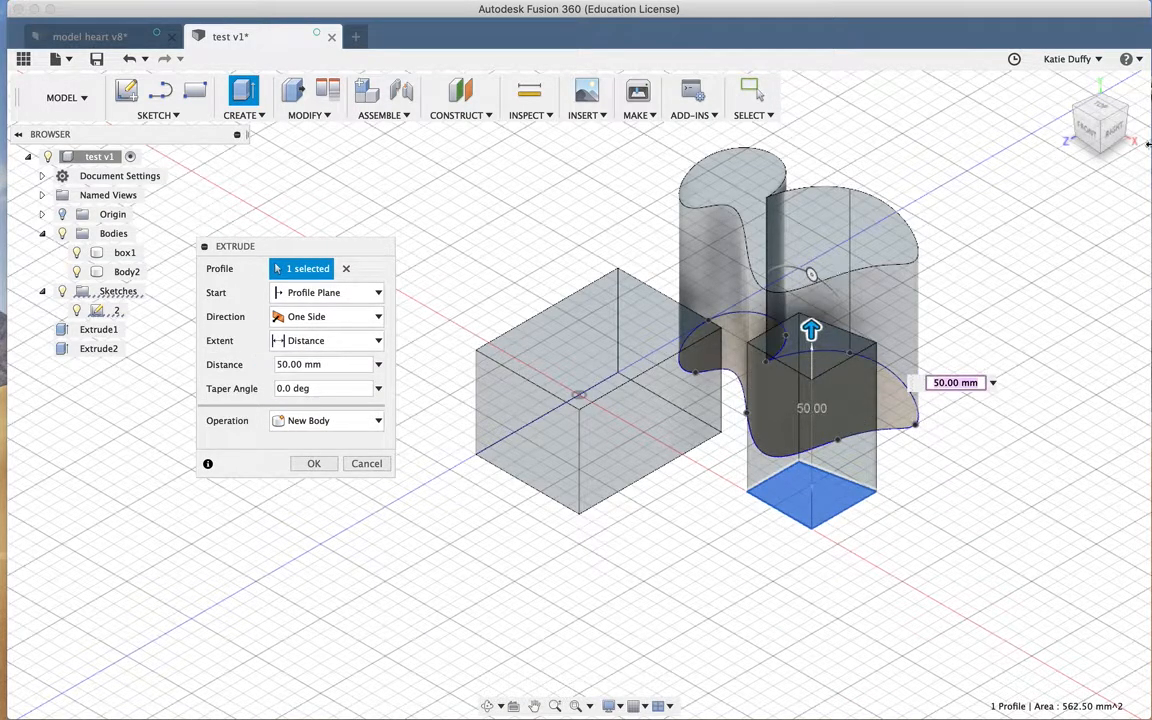
pyautogui.click(1100, 112)
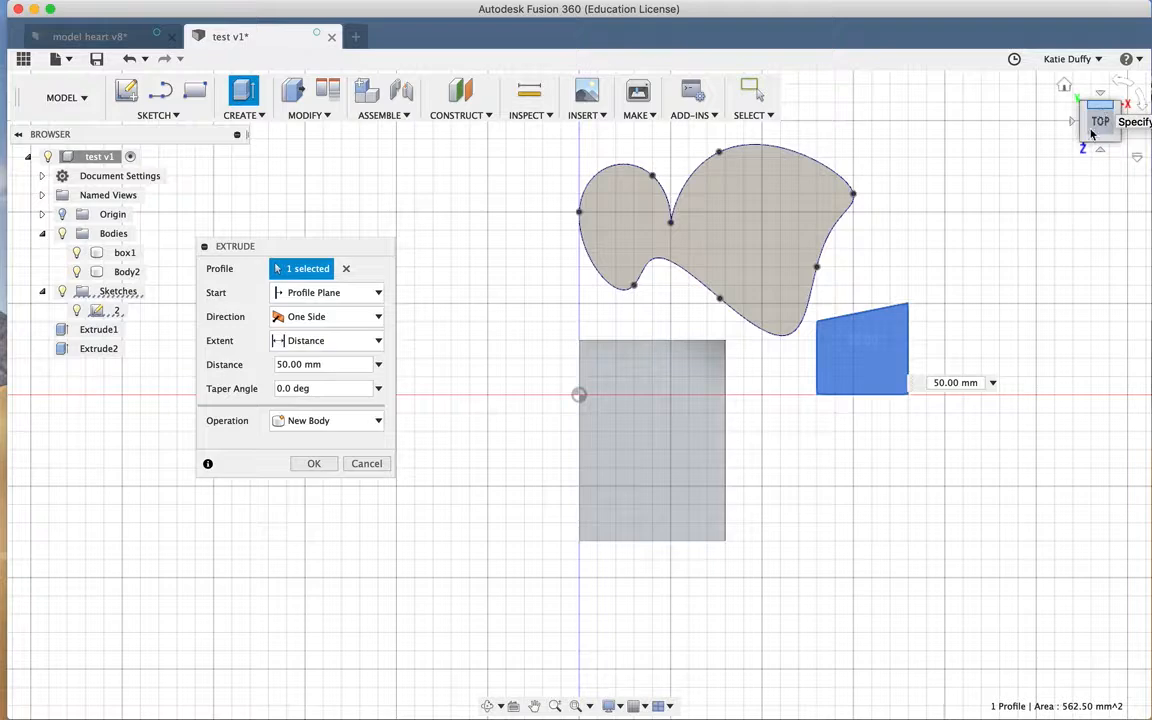
pyautogui.click(314, 463)
# Select Body2 and Body3 and toggle sketch 2's visibility to match the browser entries with the shapes in the model.
pyautogui.keyDown('shift'); pyautogui.moveTo(841, 502); pyautogui.dragTo(780, 400, button='middle'); pyautogui.keyUp('shift')
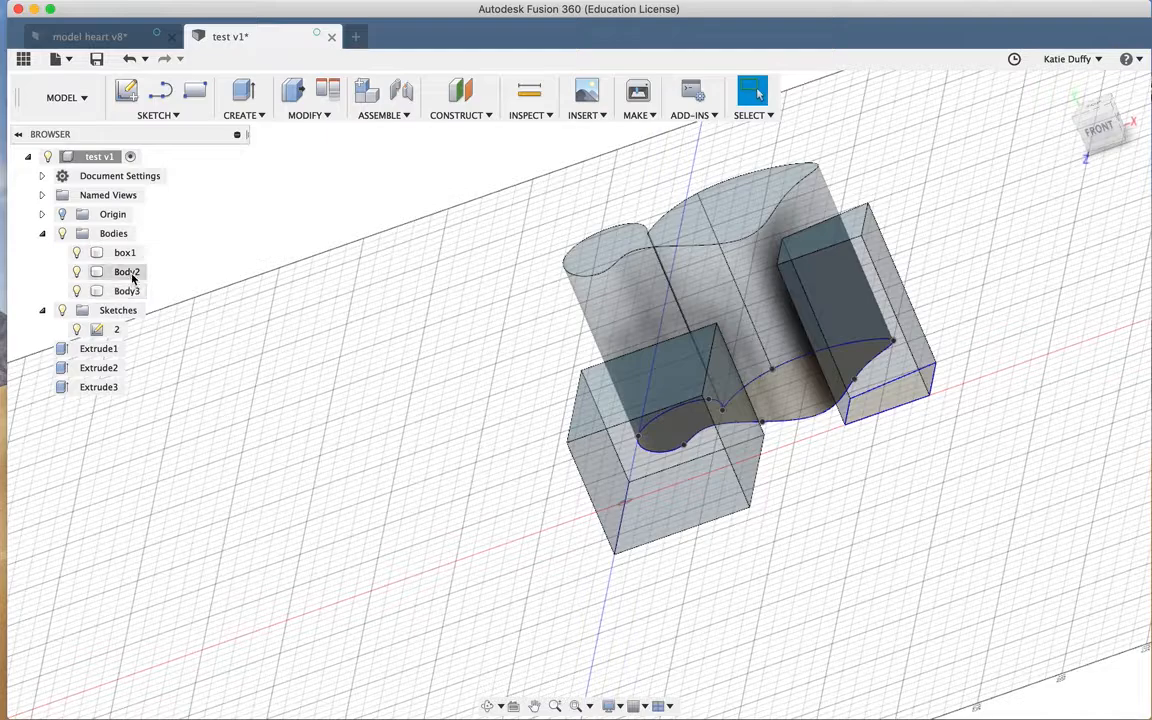
pyautogui.click(126, 271)
pyautogui.click(126, 291)
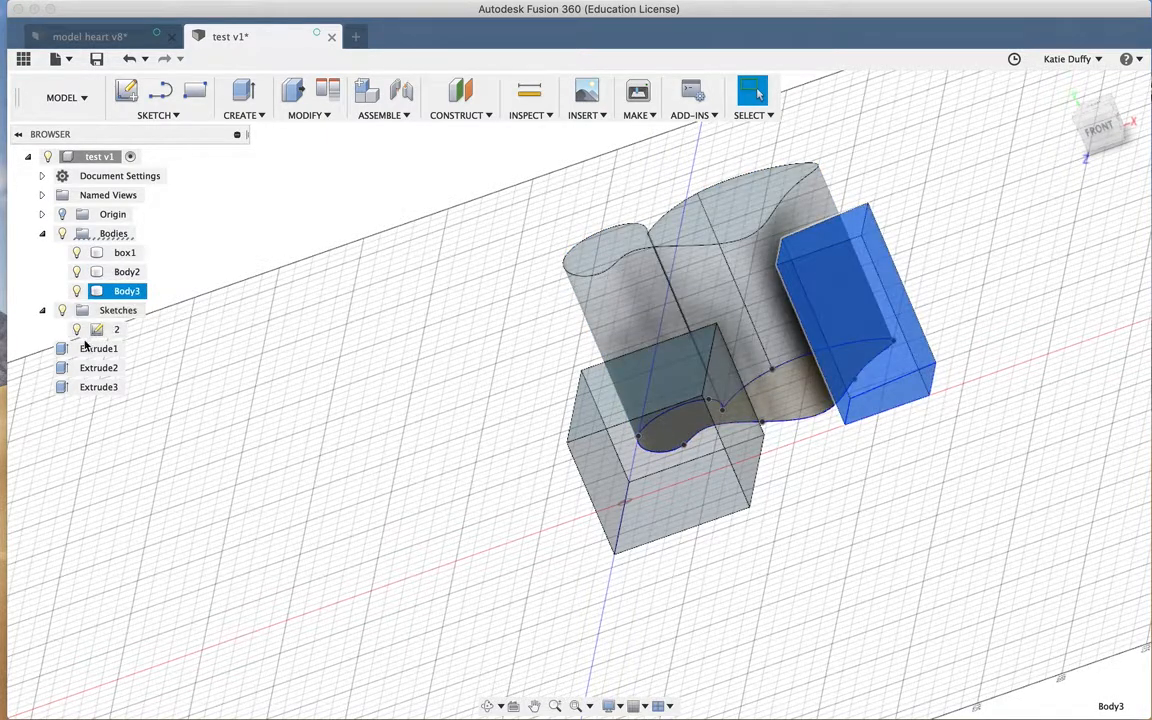
pyautogui.click(76, 332)
pyautogui.click(77, 330)
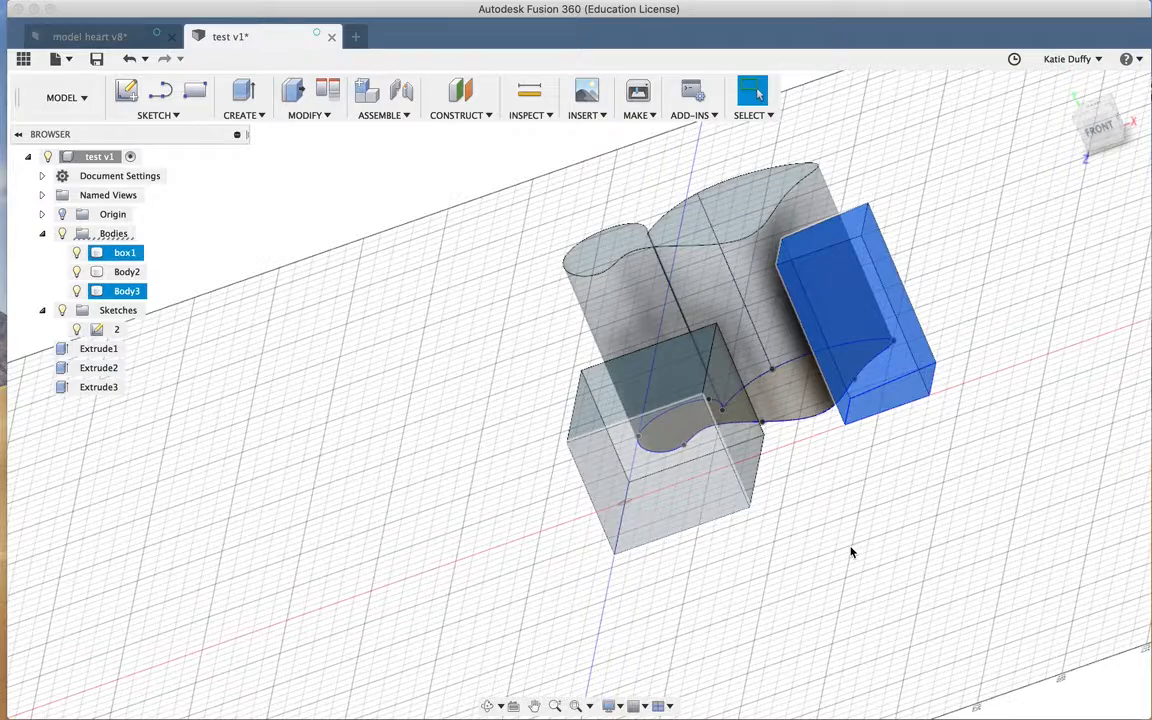
pyautogui.moveTo(820, 540)
pyautogui.keyDown('shift'); pyautogui.mouseDown(button='middle')
pyautogui.moveTo(866, 548)
pyautogui.moveTo(887, 571)
pyautogui.moveTo(435, 258)
pyautogui.mouseUp(button='middle'); pyautogui.keyUp('shift')
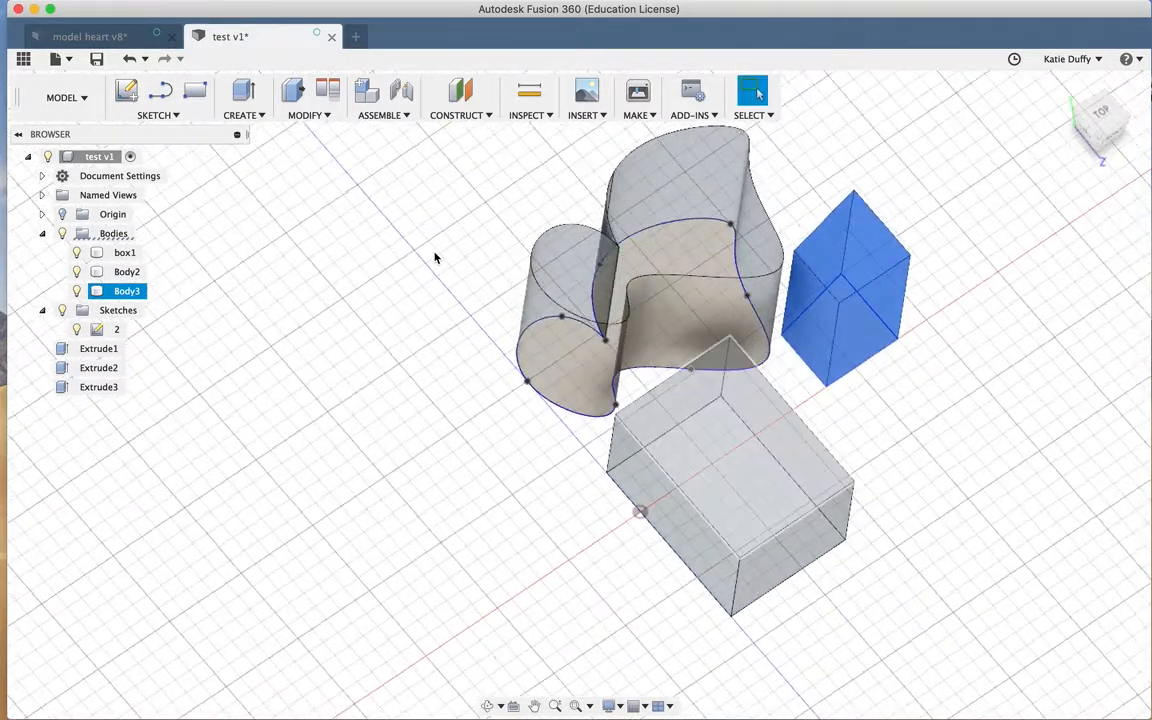
pyautogui.click(236, 116)
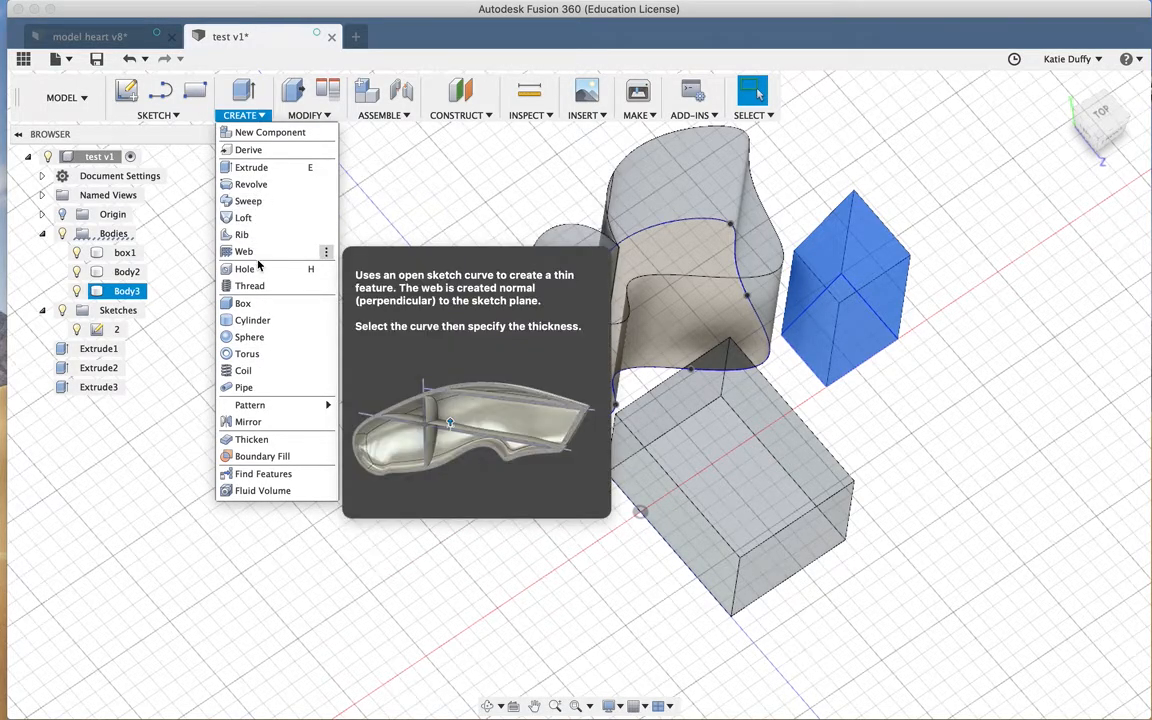
pyautogui.click(262, 115)
pyautogui.click(294, 118)
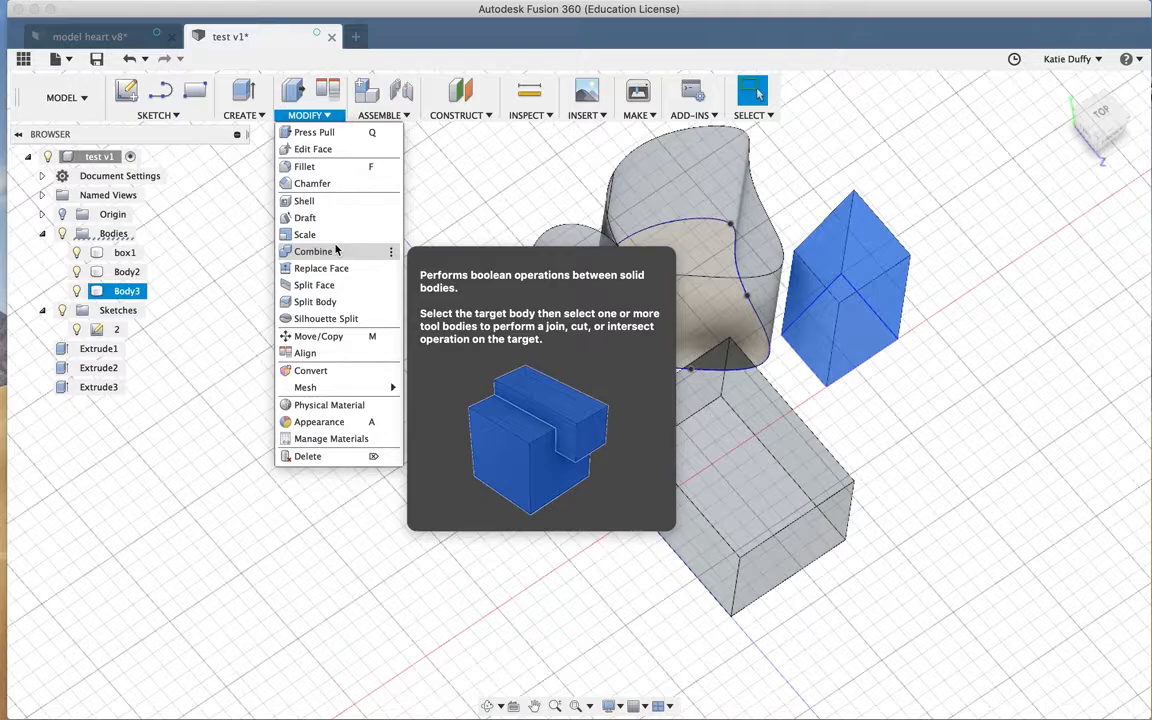
pyautogui.click(170, 115)
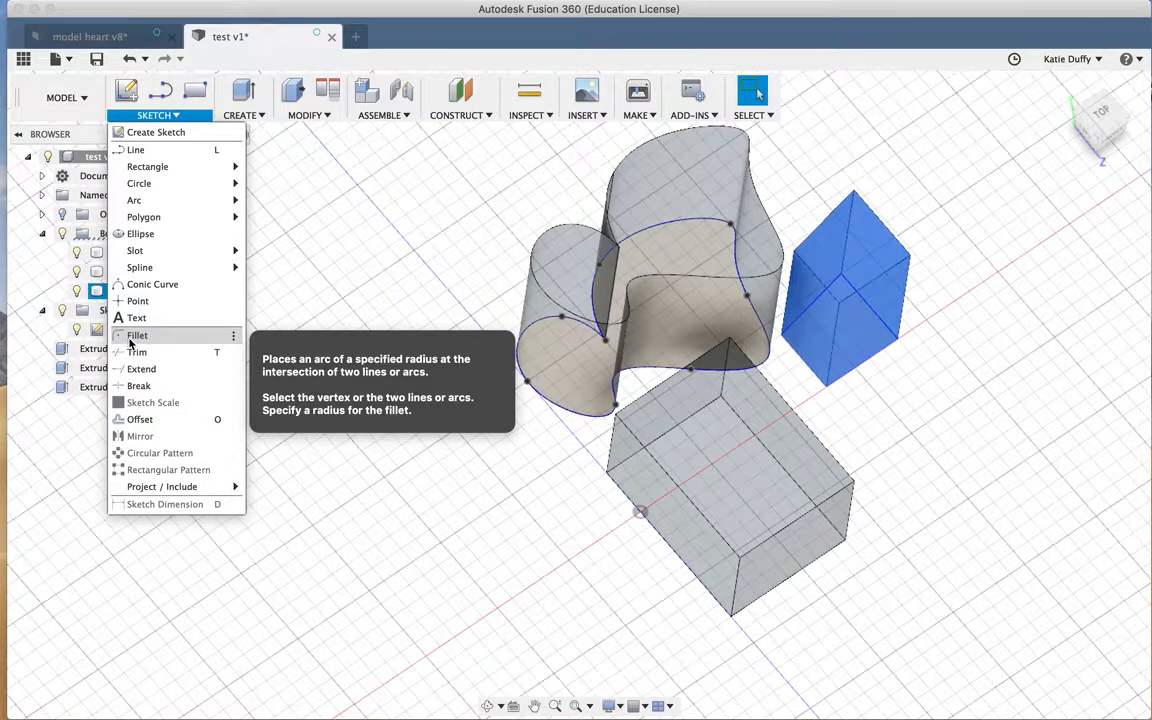
pyautogui.click(238, 116)
pyautogui.click(240, 116)
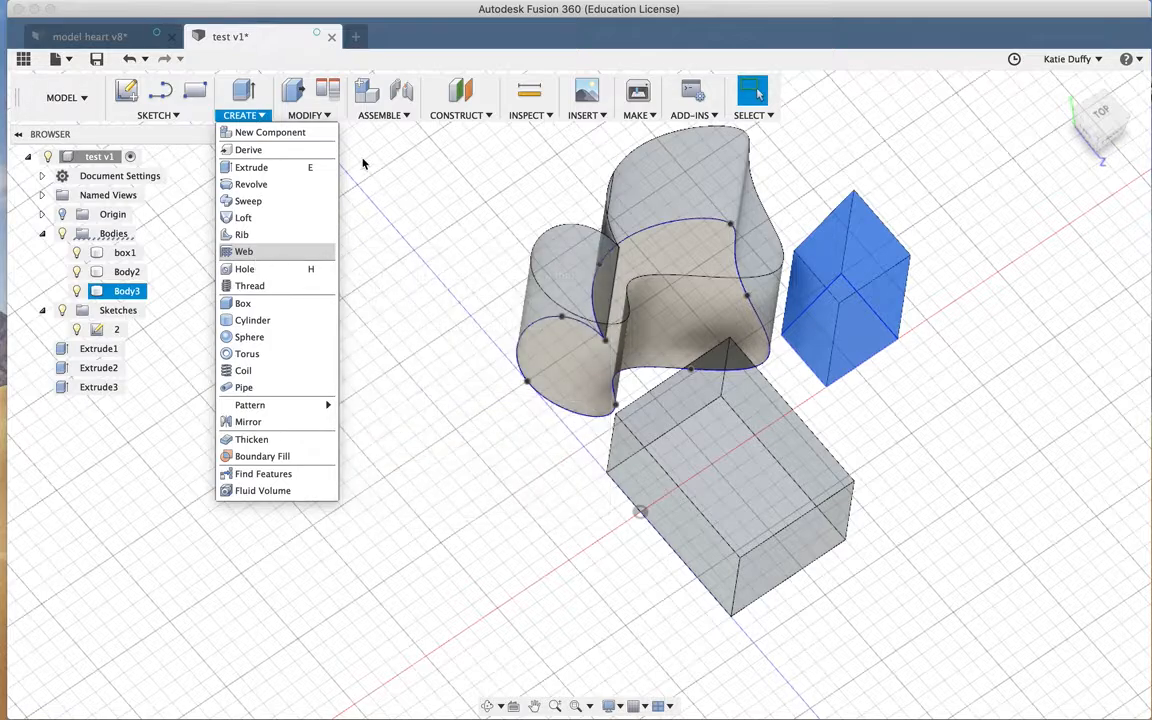
# Fillet box1's long upper edge above the blue axis with a constant 35 mm radius.
pyautogui.click(330, 115)
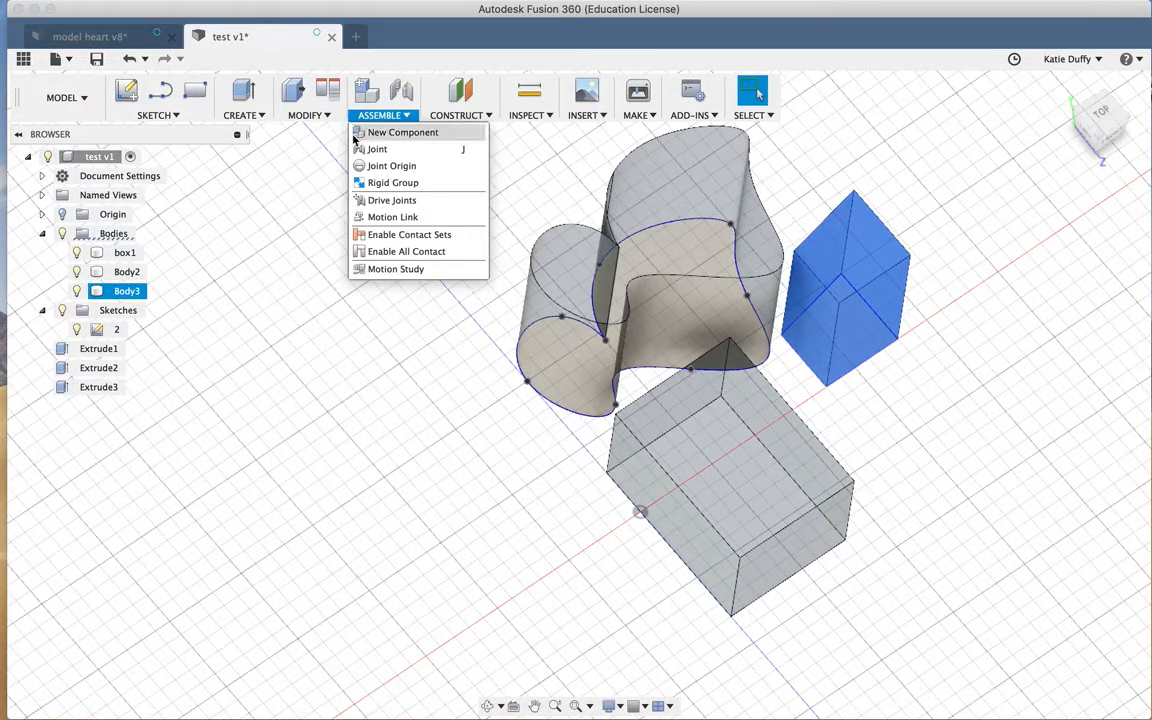
pyautogui.click(304, 167)
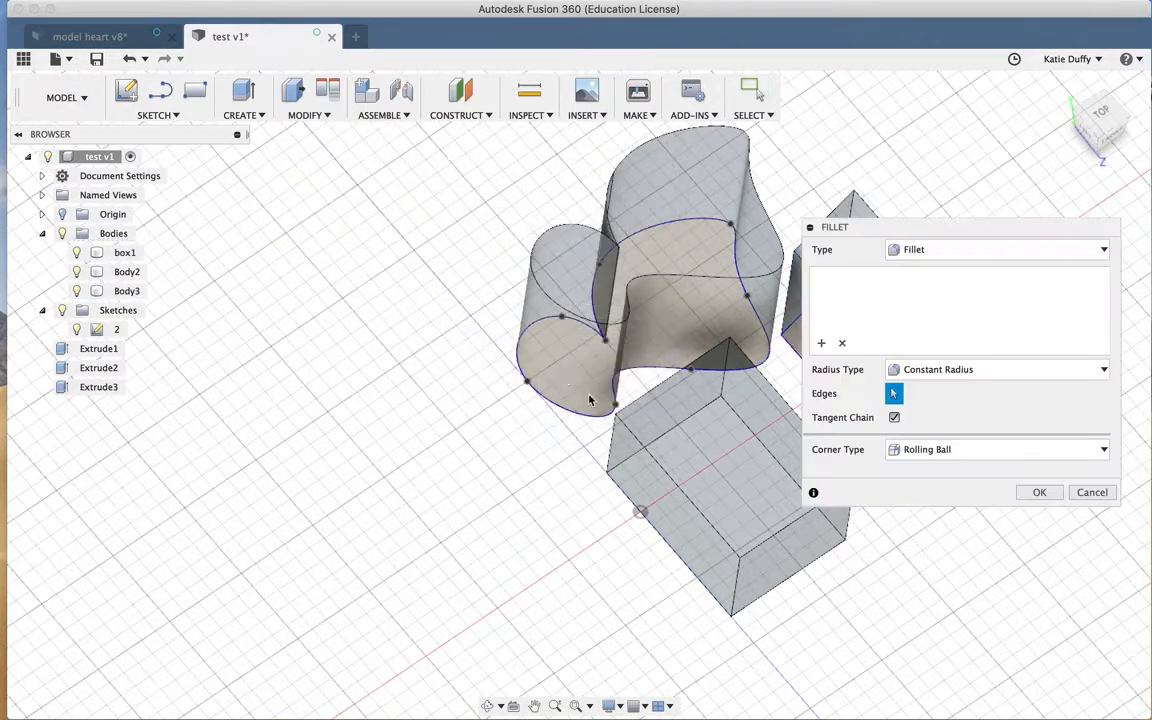
pyautogui.click(668, 476)
pyautogui.moveTo(668, 476); pyautogui.dragTo(690, 502)
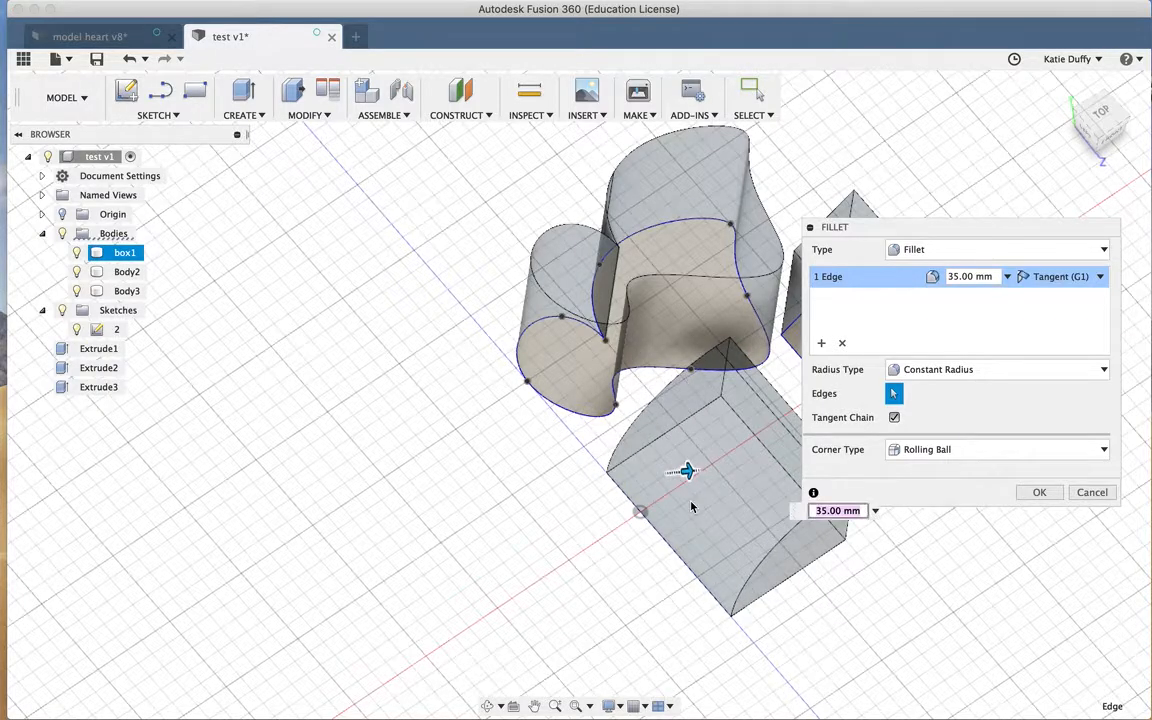
pyautogui.click(1039, 492)
pyautogui.keyDown('shift'); pyautogui.moveTo(874, 580); pyautogui.dragTo(810, 496, button='middle'); pyautogui.keyUp('shift')
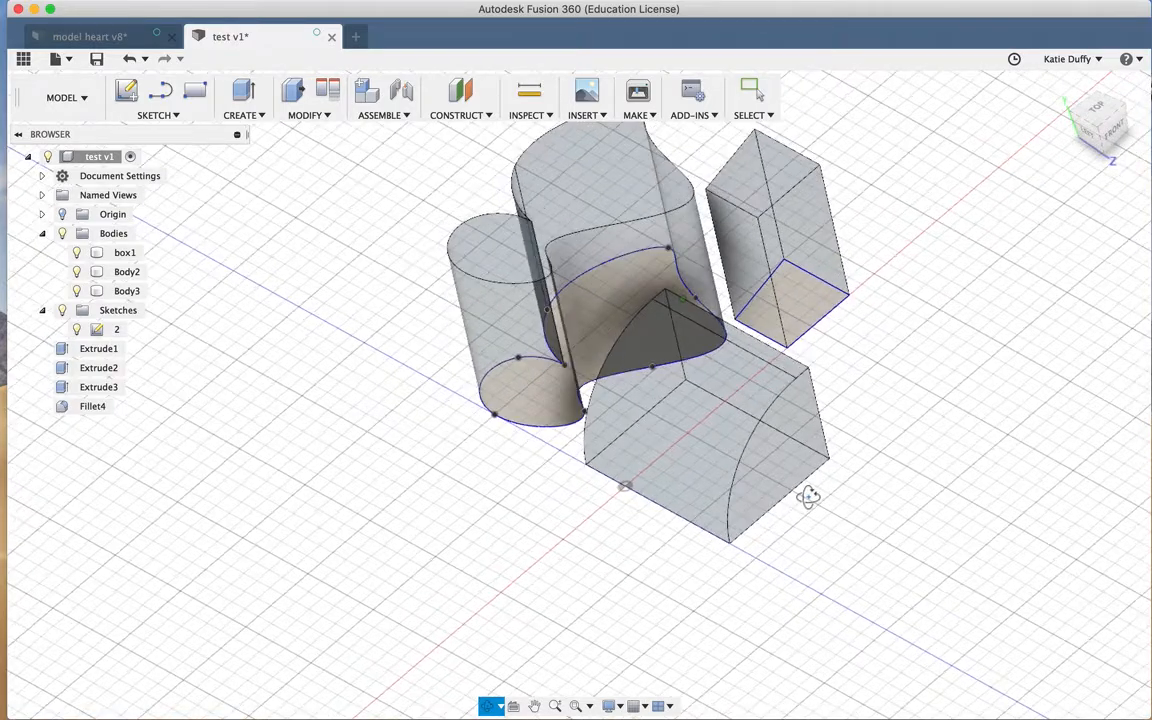
pyautogui.click(322, 116)
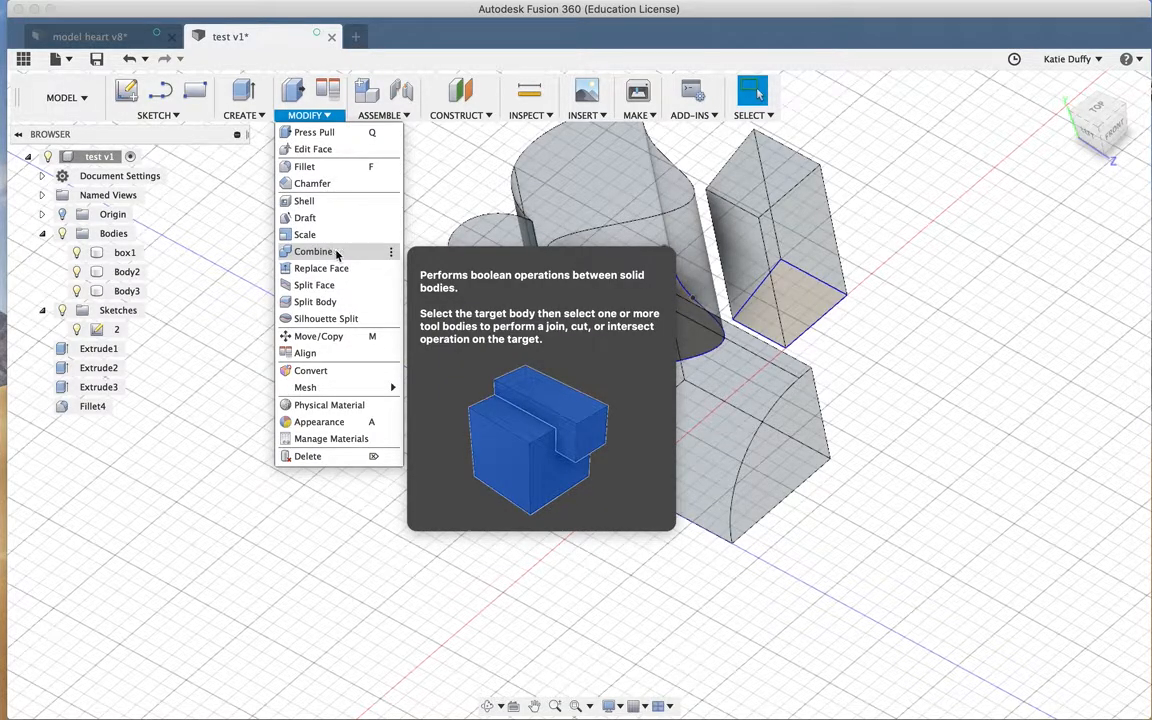
pyautogui.click(398, 117)
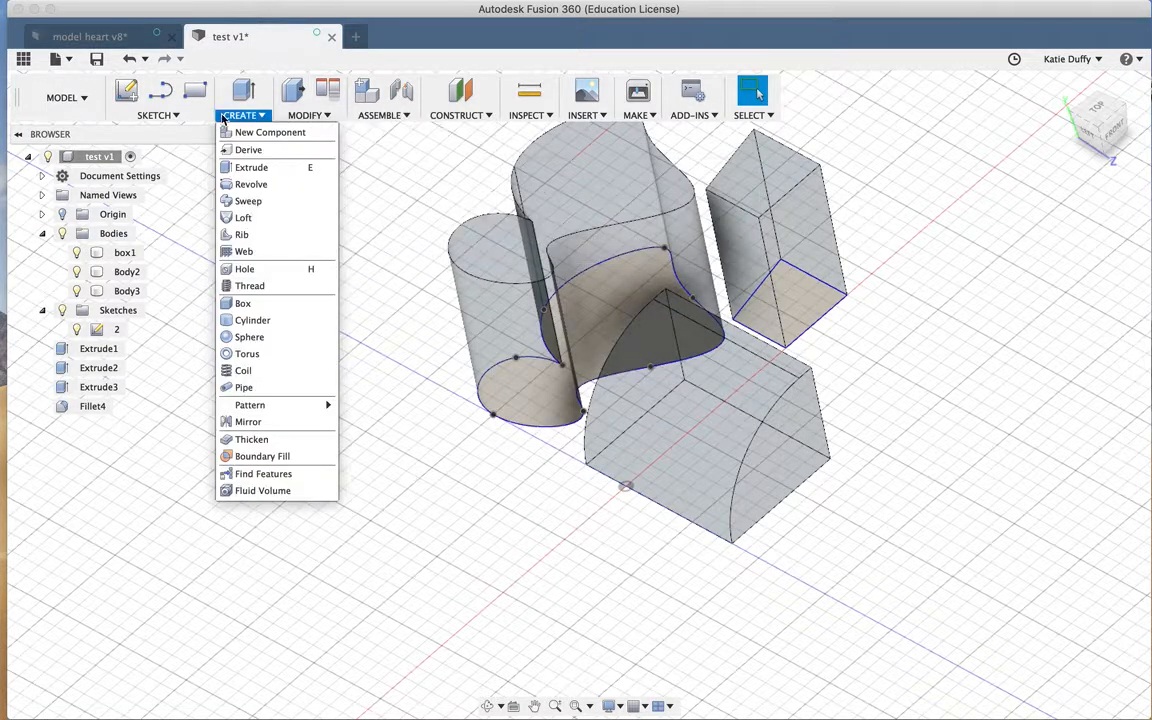
pyautogui.moveTo(172, 113)
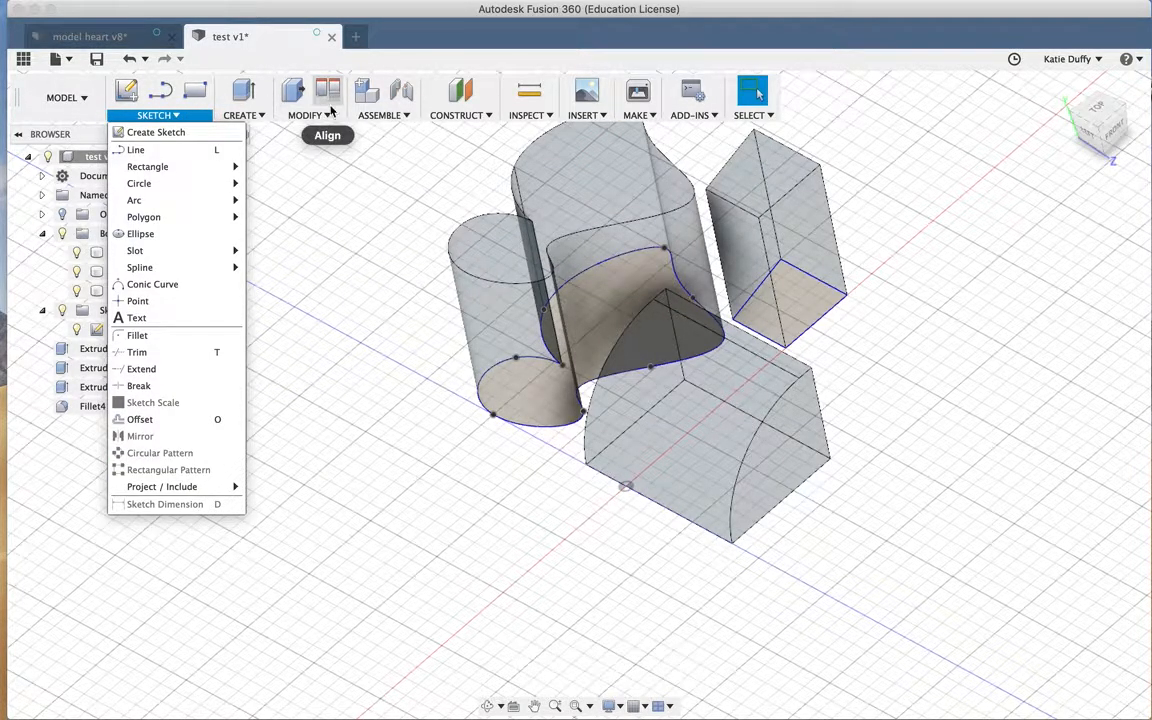
# Measure the distance between the two end corners of box1's base edge along the blue axis.
pyautogui.moveTo(528, 115)
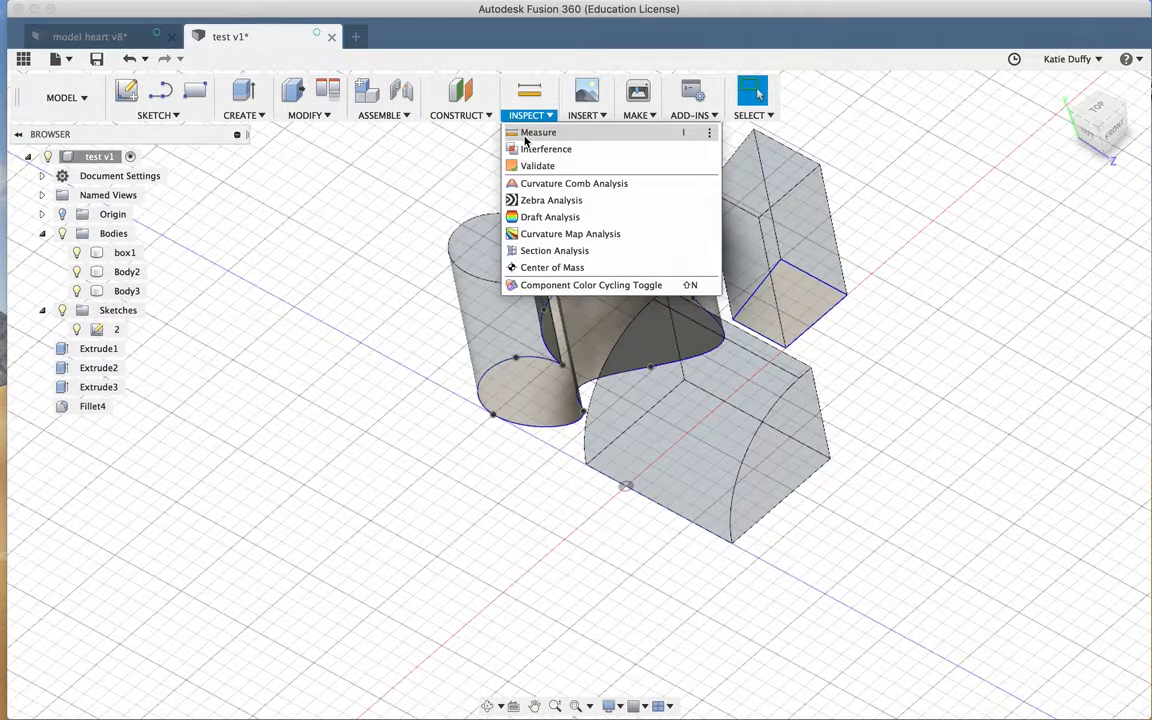
pyautogui.click(530, 133)
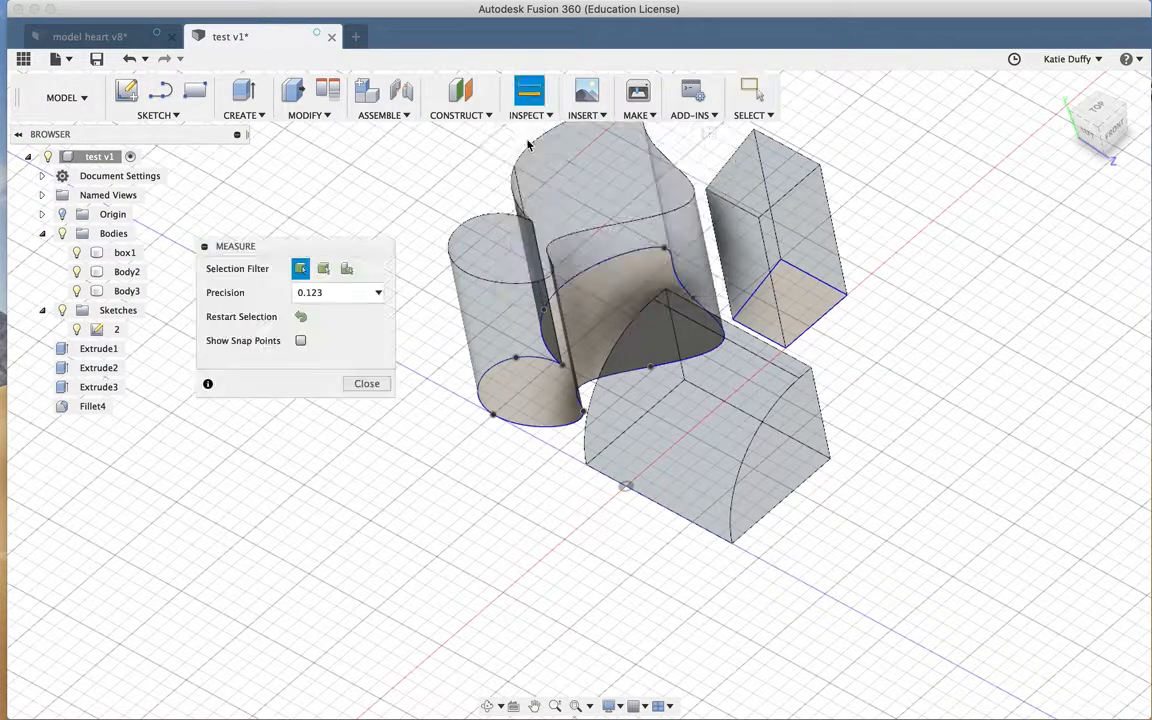
pyautogui.click(588, 466)
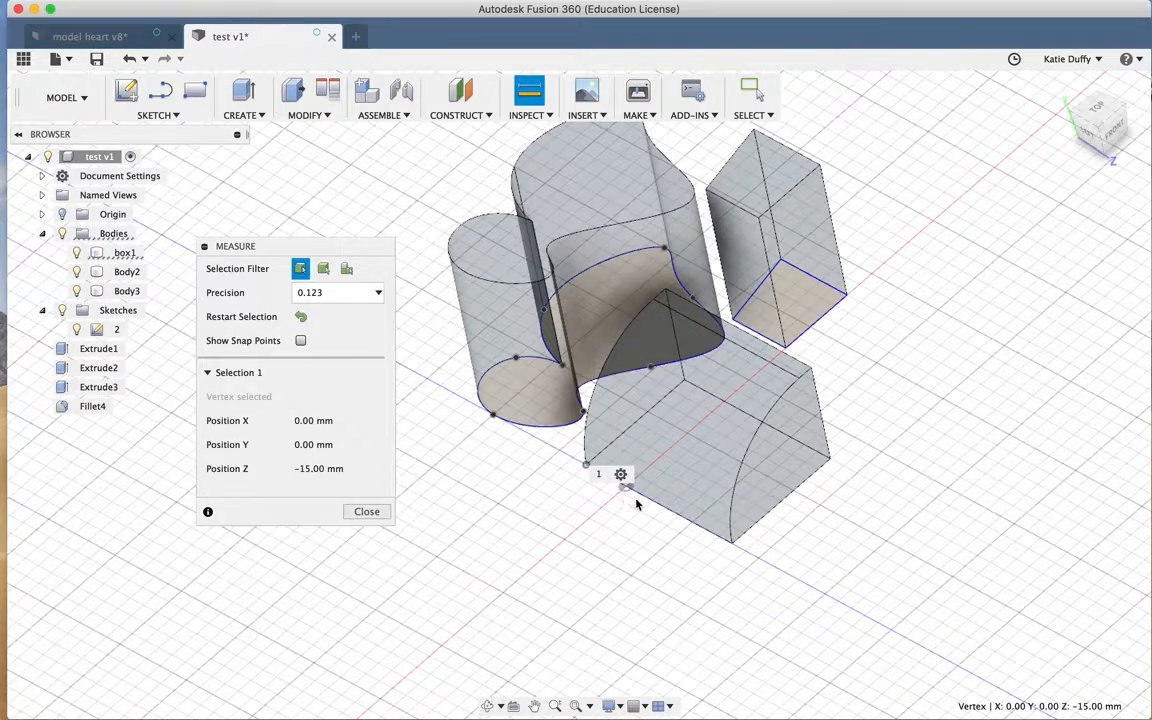
pyautogui.click(733, 545)
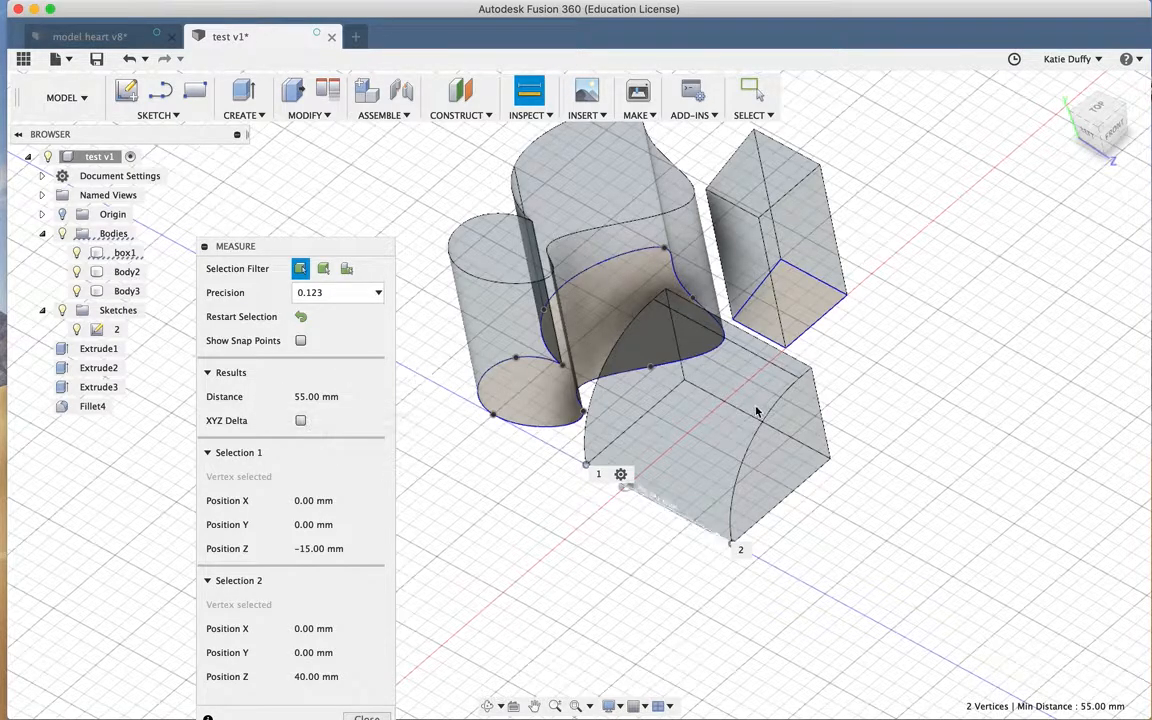
# Restart the measurement on the straight upper edge of box1's fillet and on the rounded face.
pyautogui.click(716, 353)
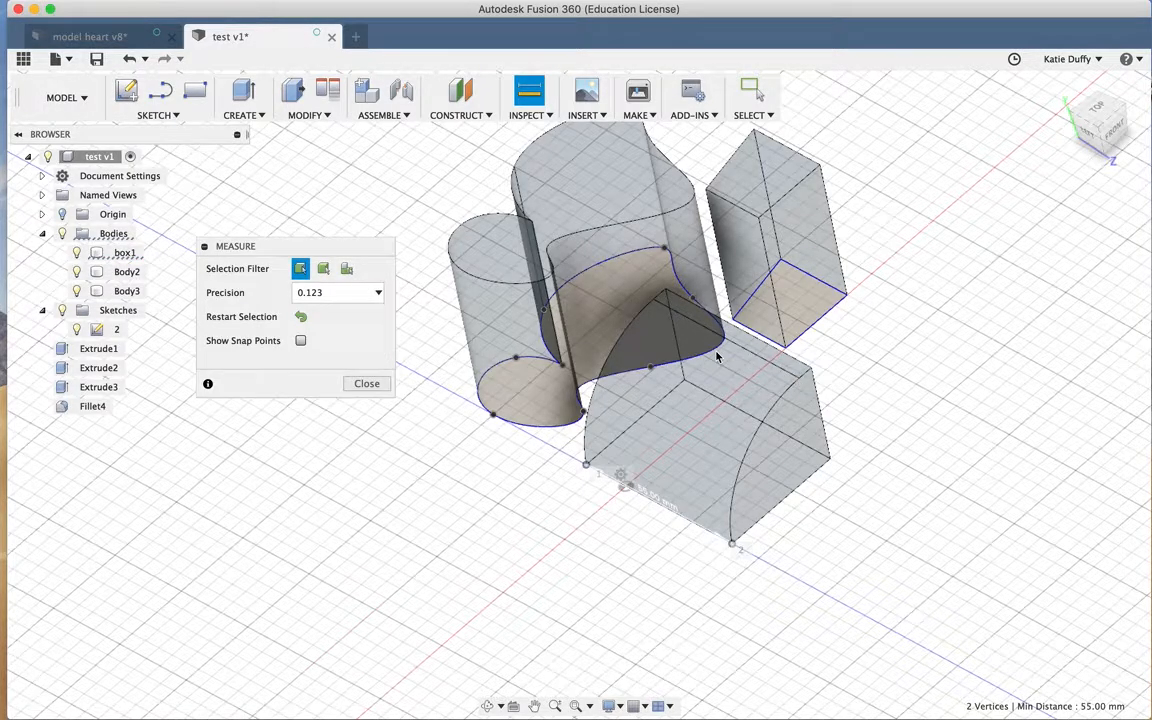
pyautogui.click(755, 357)
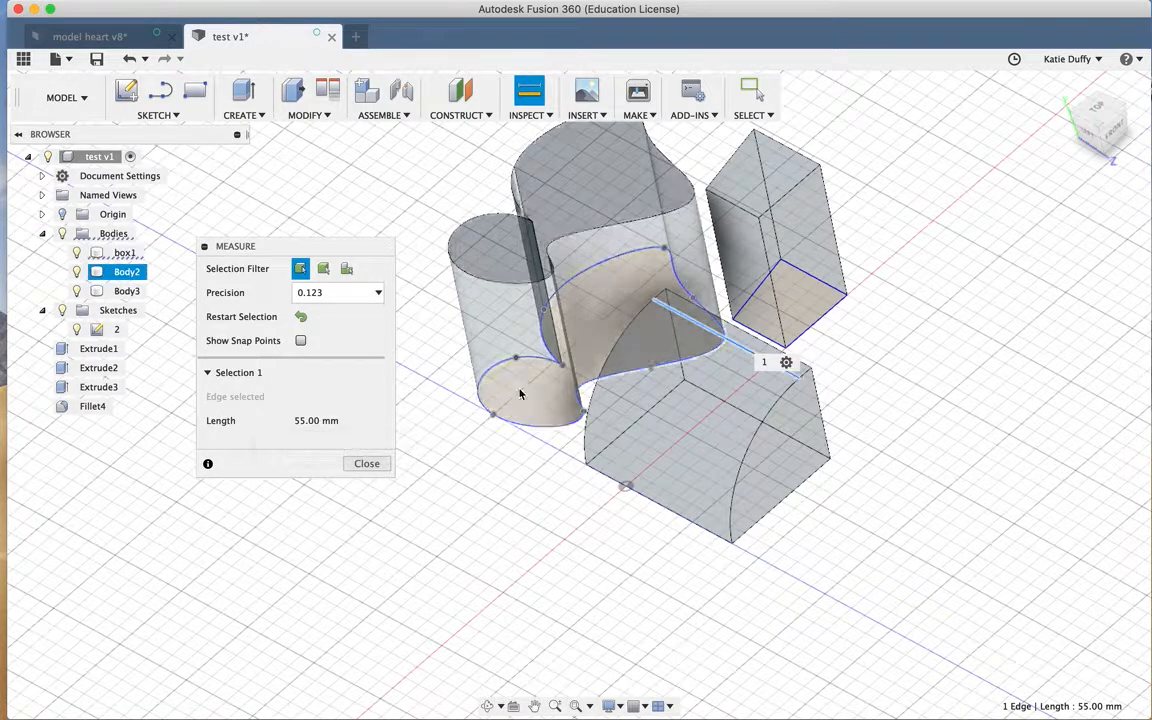
pyautogui.click(684, 415)
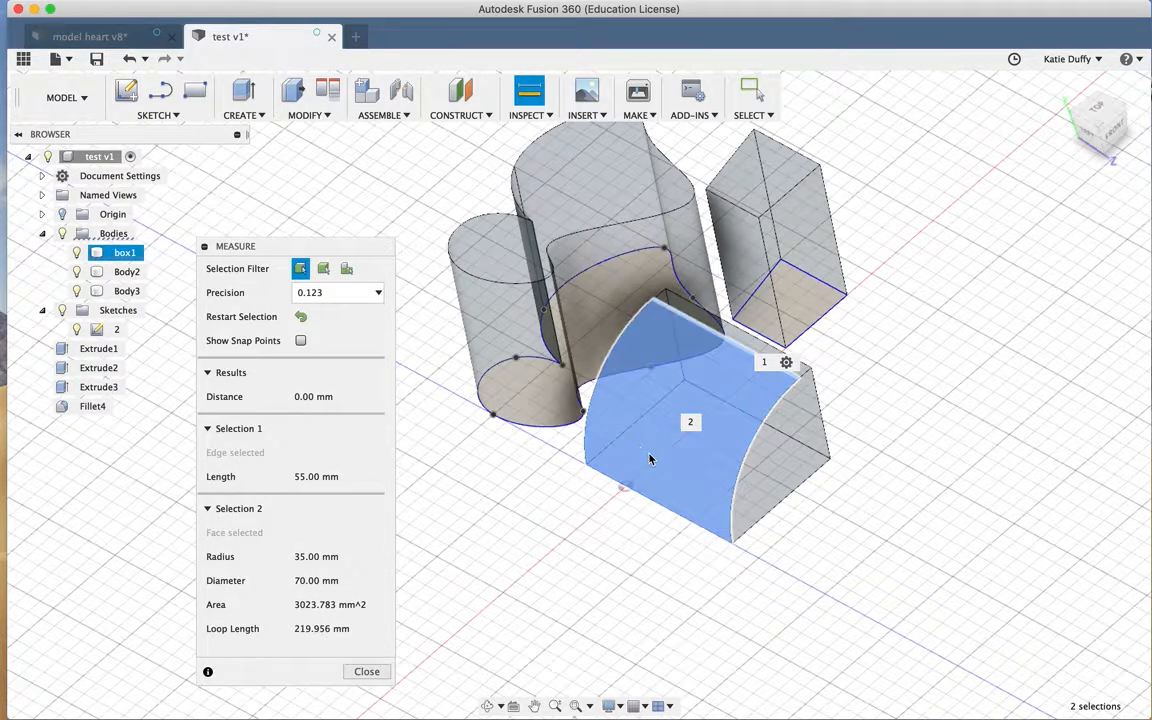
pyautogui.press('Escape')
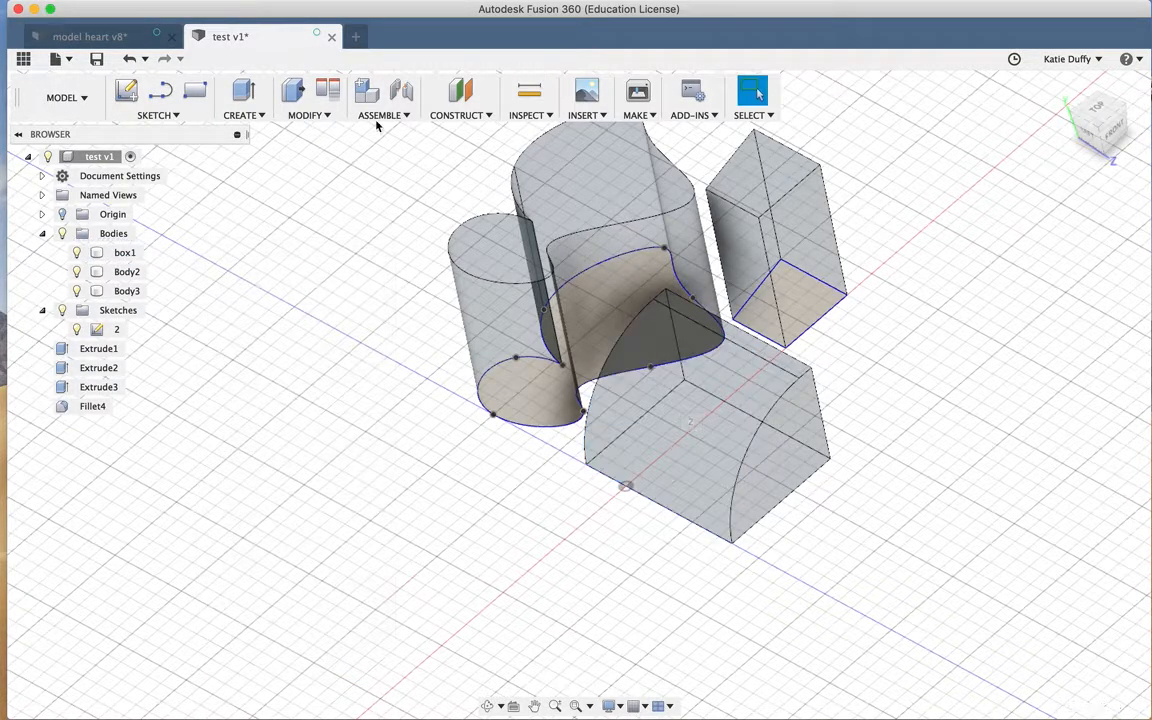
# Start an attached canvas and place it on the XZ origin plane, hiding box1 to reach the plane.
pyautogui.click(603, 117)
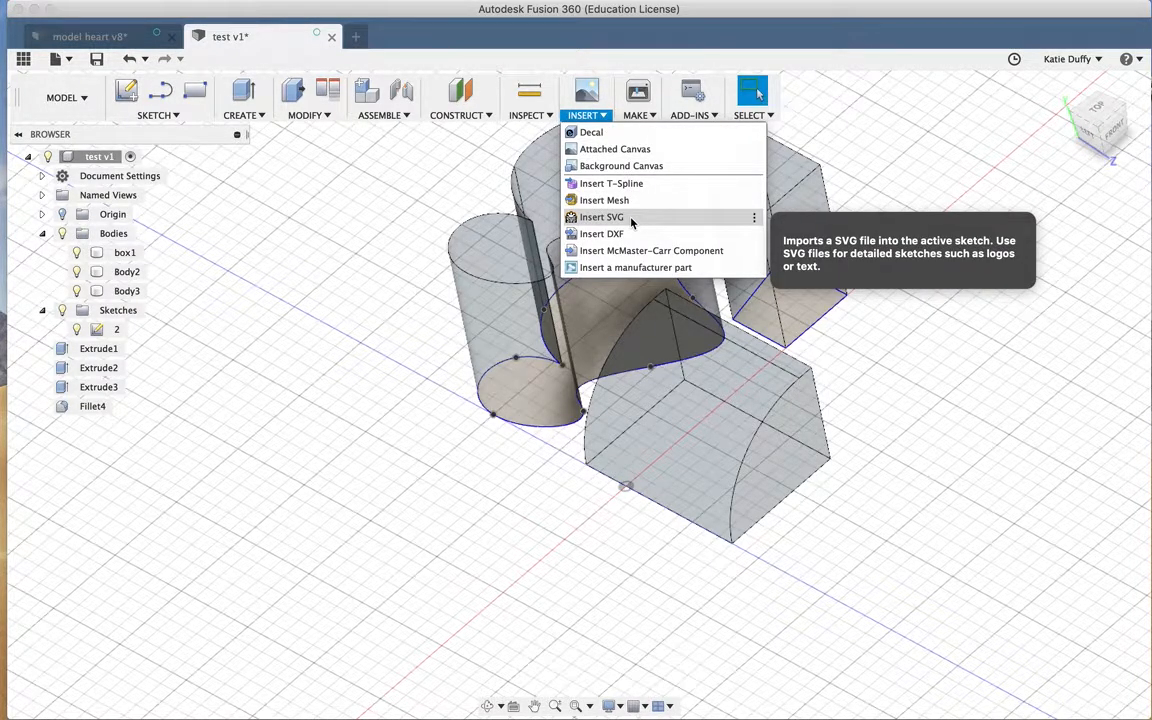
pyautogui.click(634, 153)
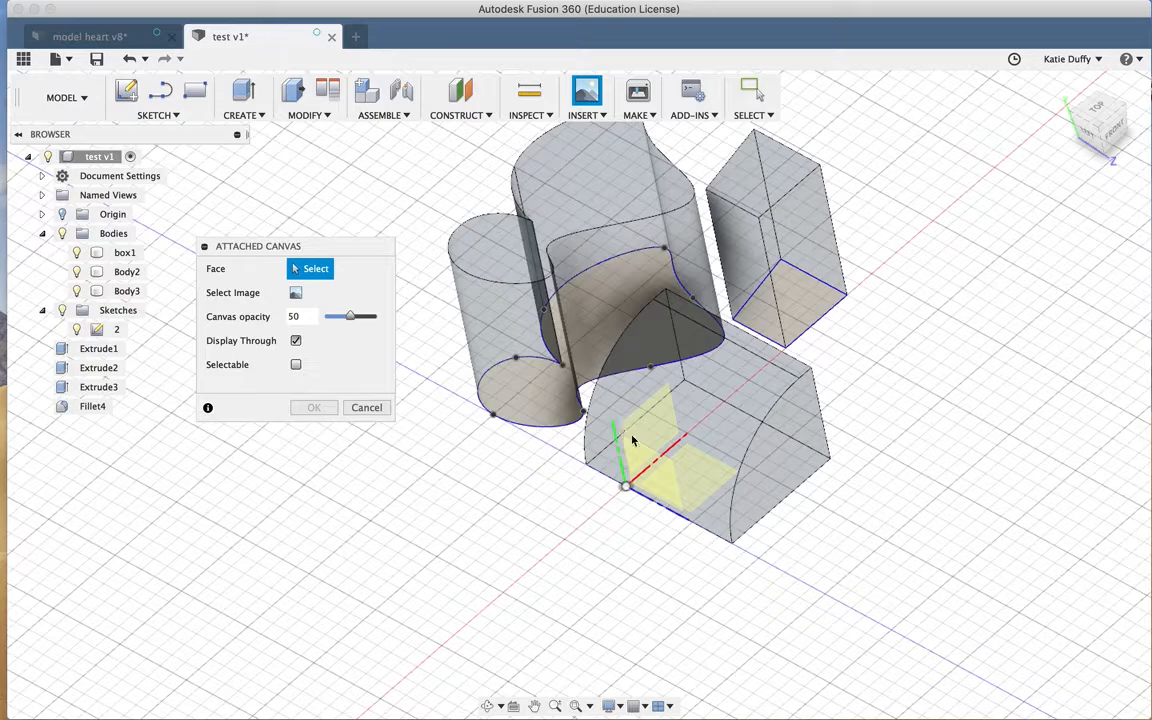
pyautogui.click(715, 355)
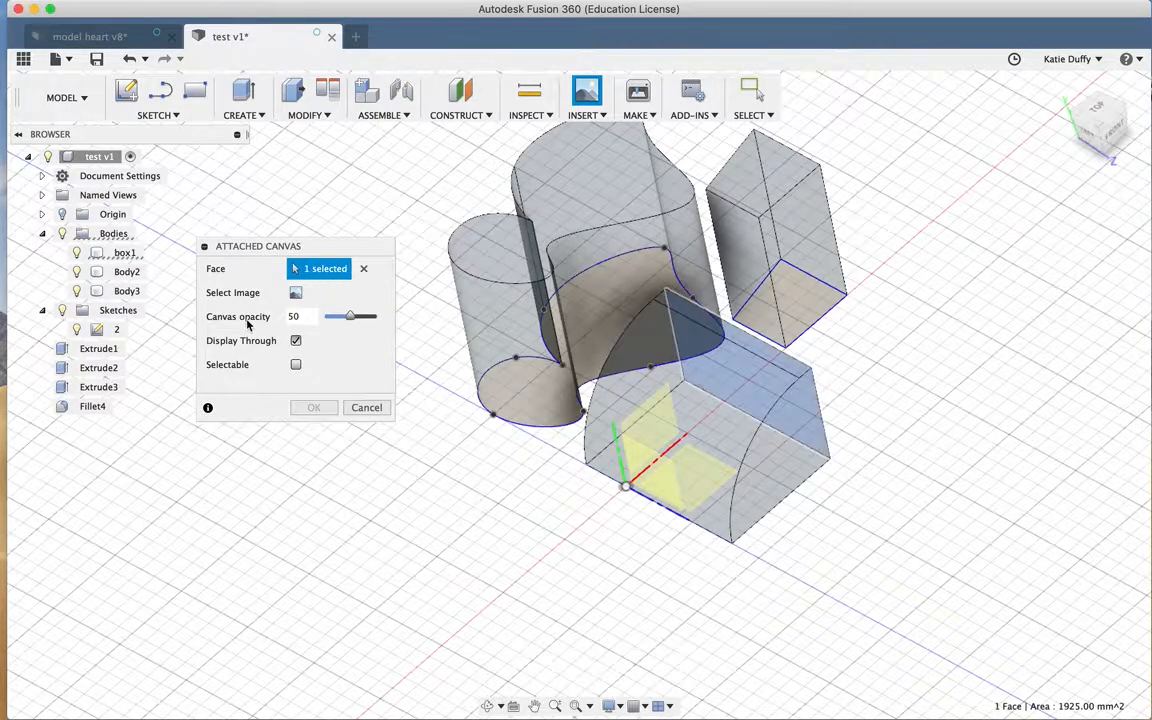
pyautogui.click(77, 253)
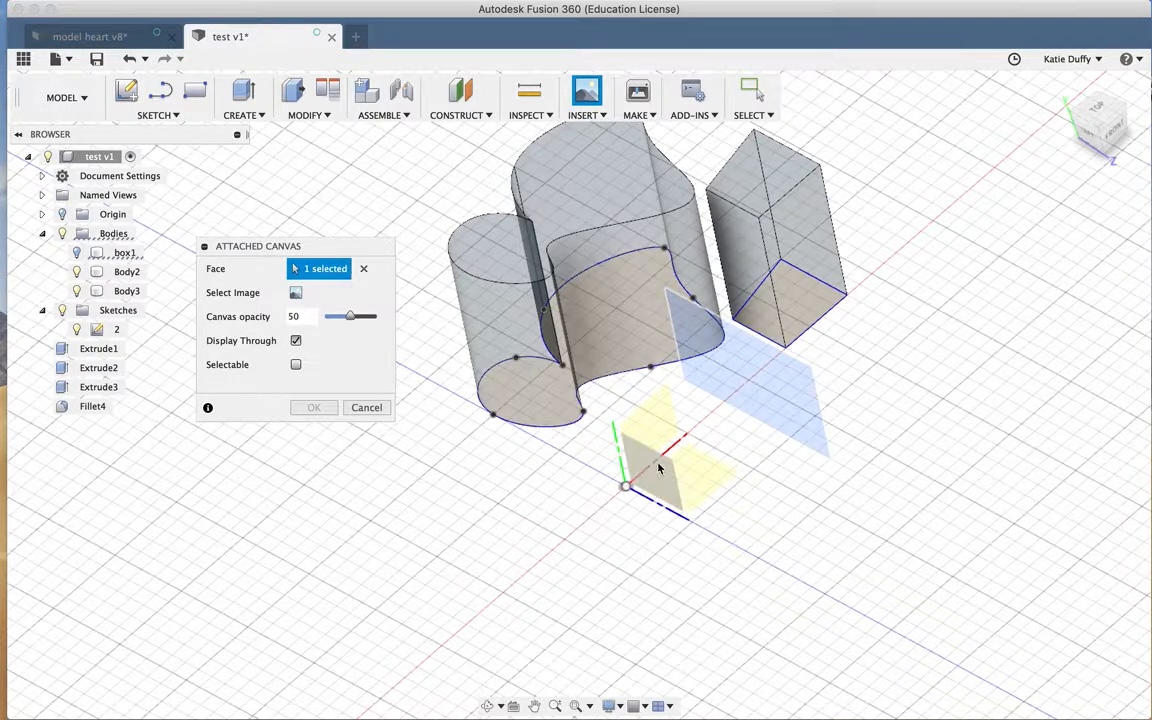
pyautogui.click(703, 478)
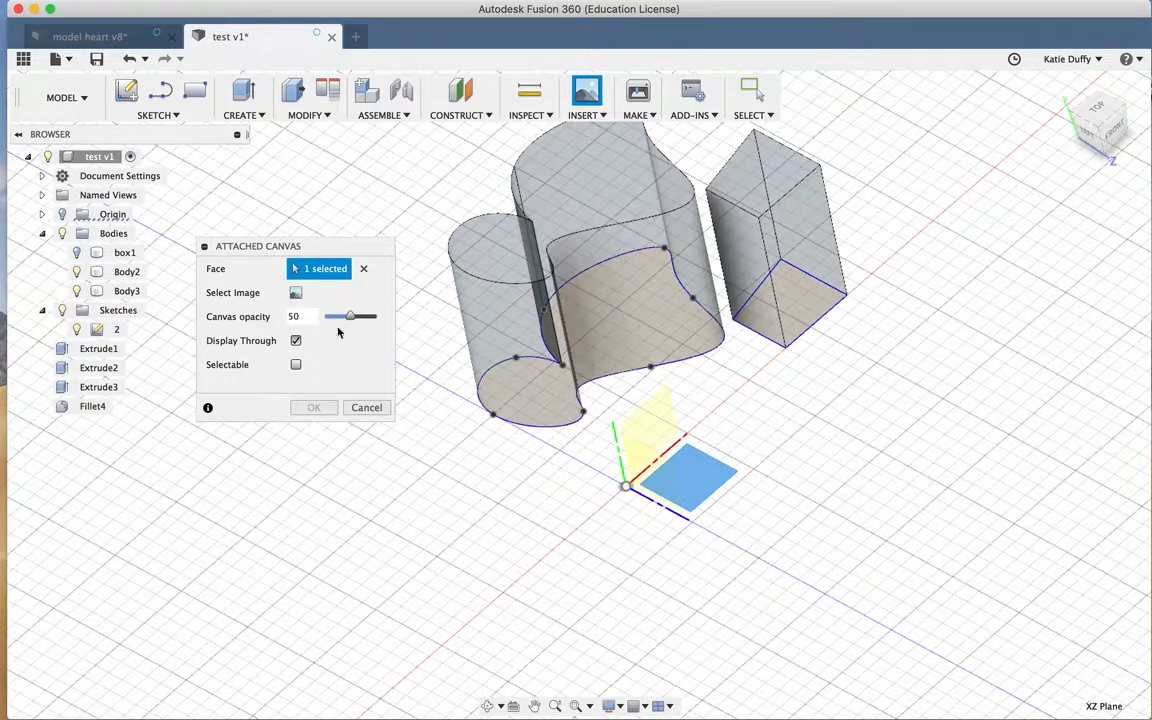
# Load Organelle_Sob.jpg from the Desktop as the image for the attached canvas on the XZ plane.
pyautogui.click(296, 292)
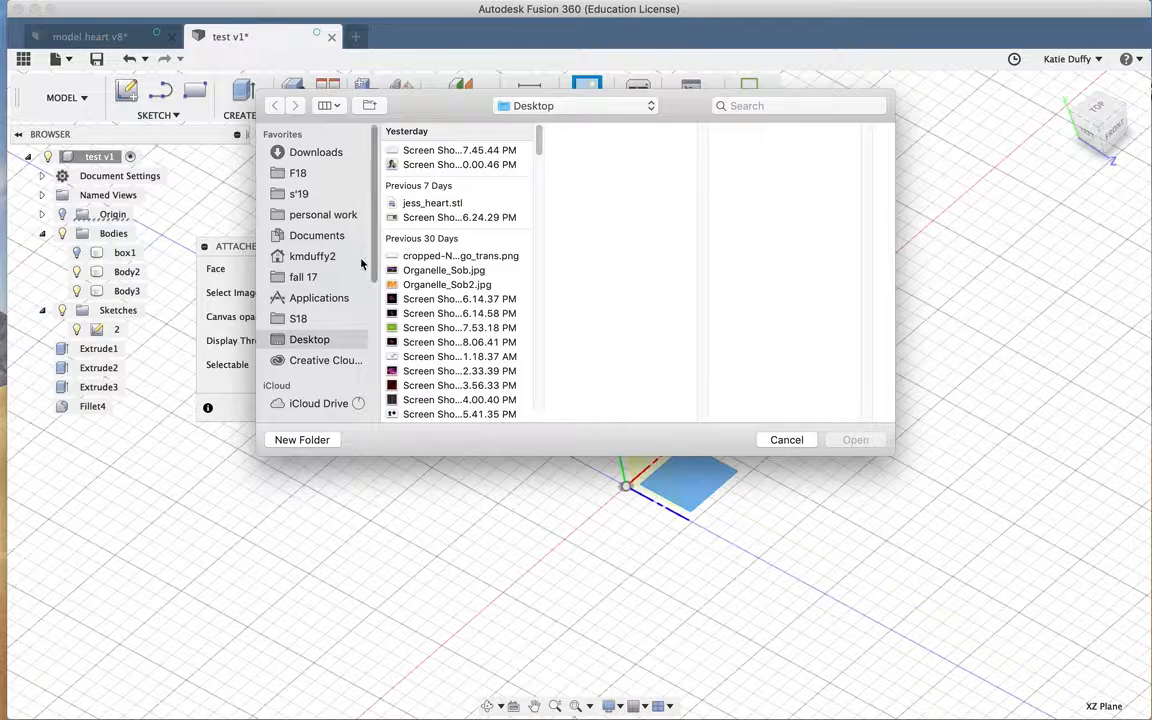
pyautogui.scroll(-1, 440, 305)
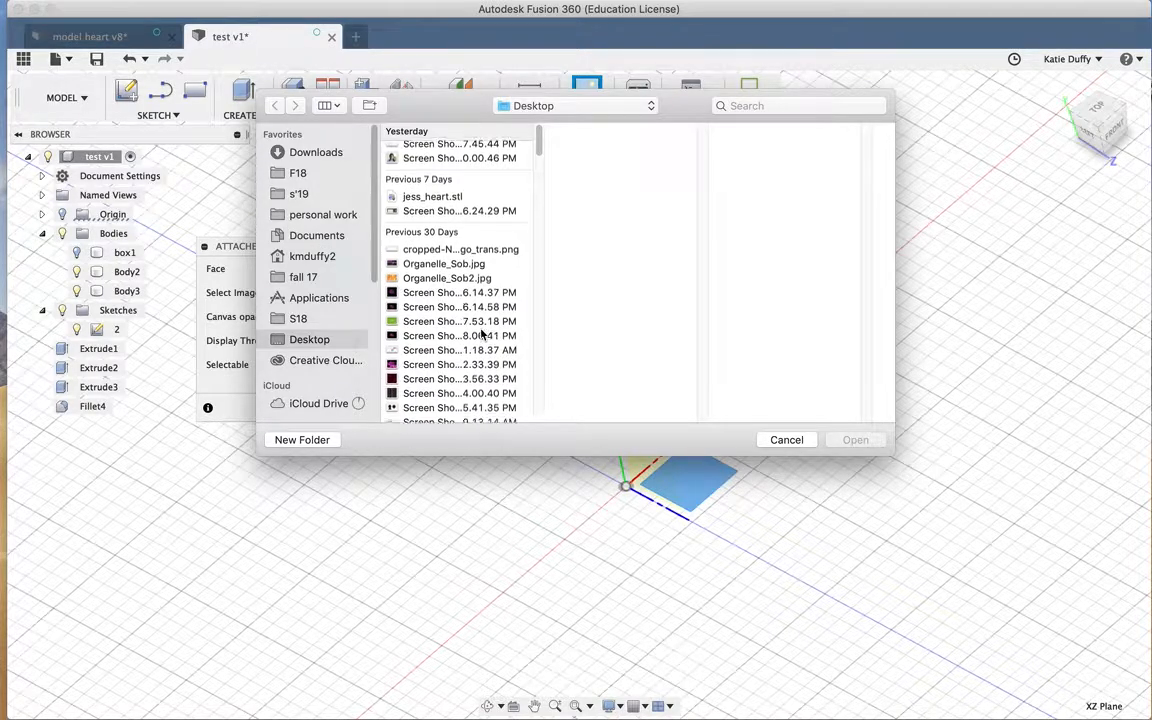
pyautogui.click(428, 264)
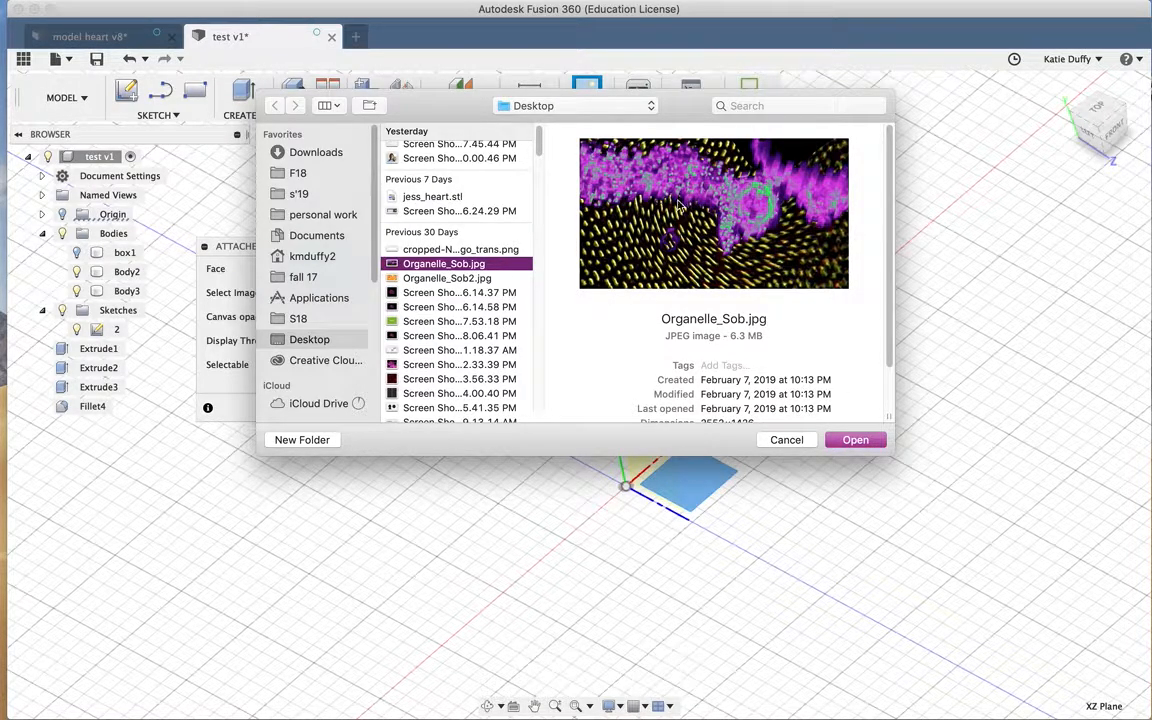
pyautogui.click(855, 441)
# Enlarge the canvas image uniformly to a plane scale of about 4.424 and finish attaching it.
pyautogui.moveTo(660, 506); pyautogui.dragTo(734, 566)
pyautogui.moveTo(737, 502); pyautogui.dragTo(1139, 443)
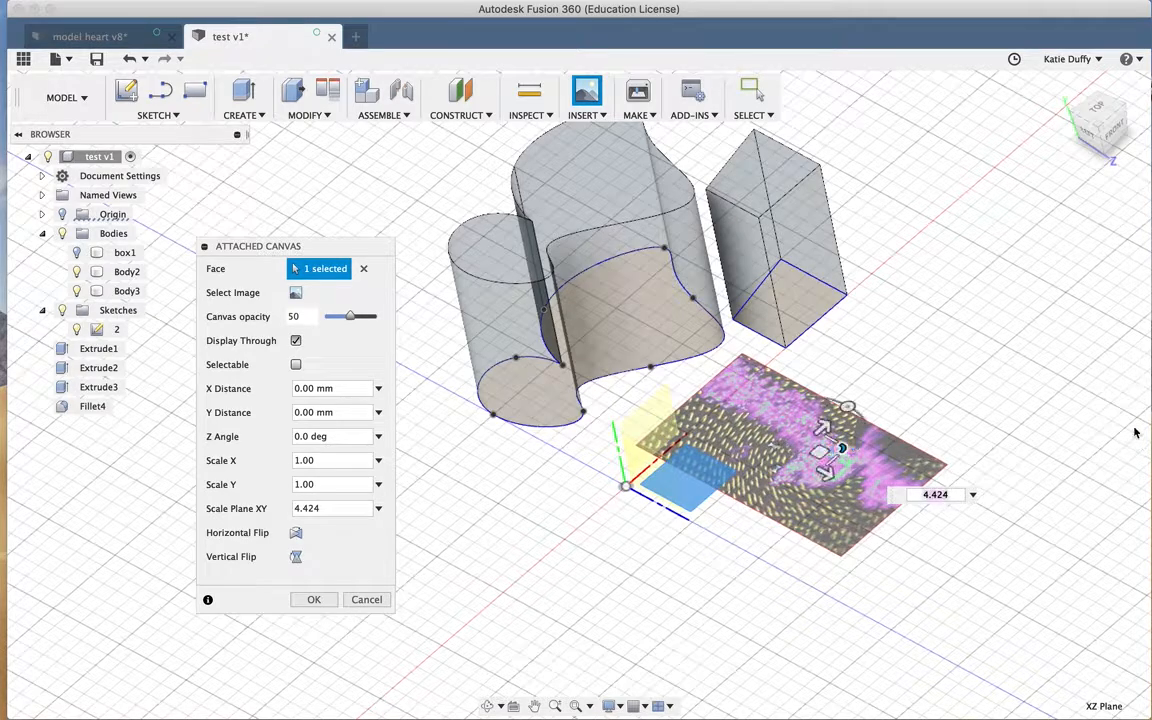
pyautogui.click(313, 598)
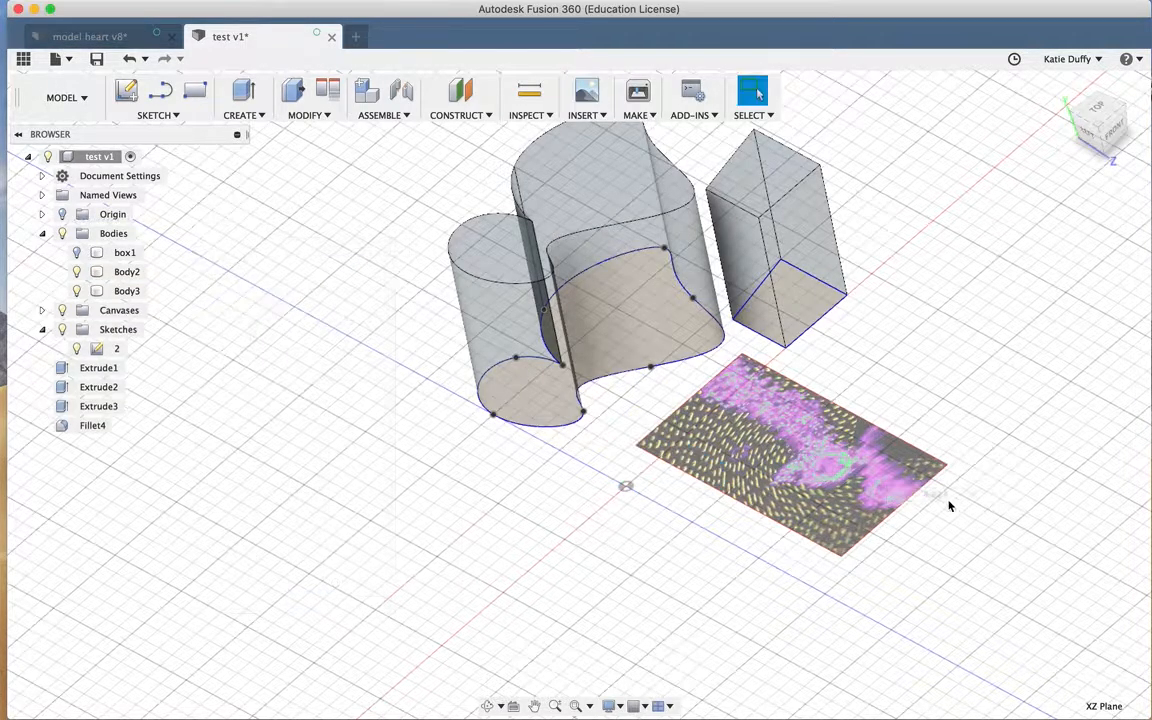
# Examine the Organelle_Sob canvas from the top view, using Find in Window to locate it, and deselect it.
pyautogui.click(1098, 118)
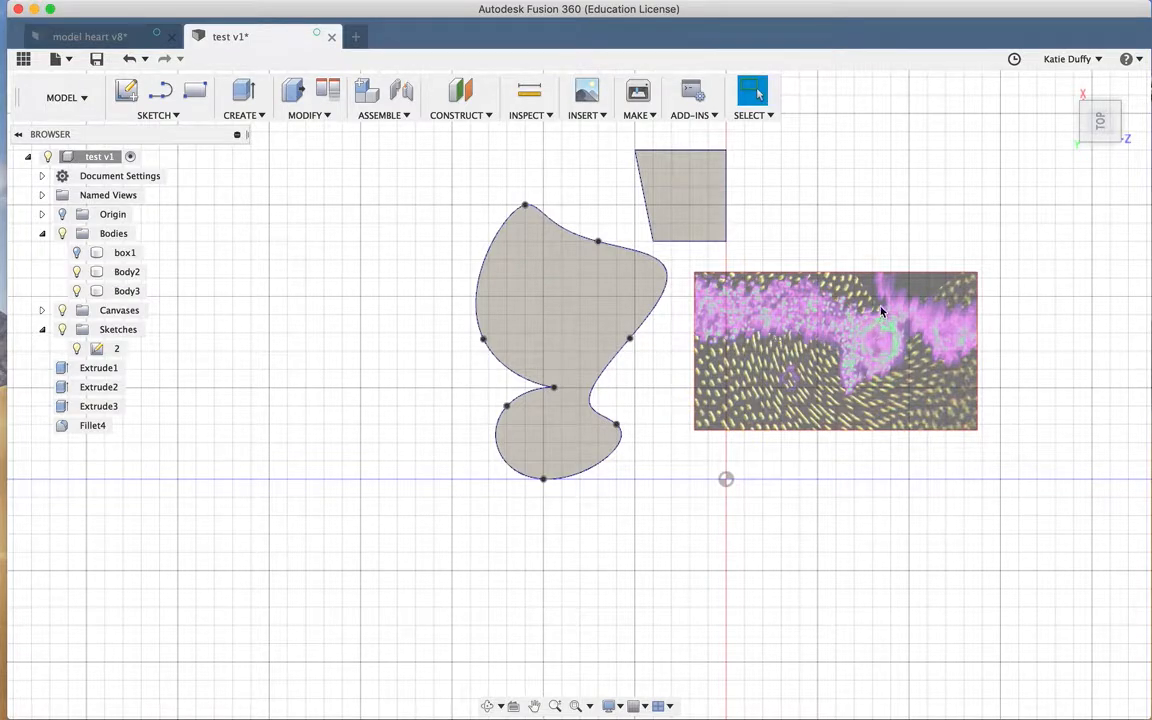
pyautogui.click(72, 314)
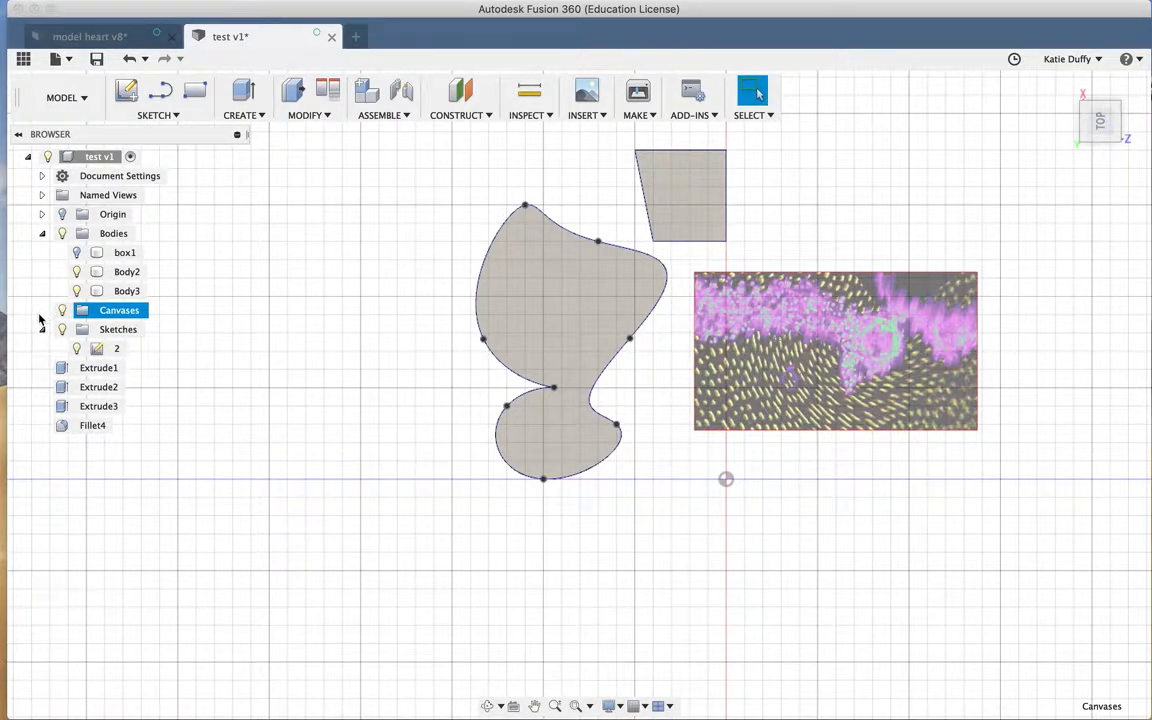
pyautogui.click(41, 312)
pyautogui.click(120, 331)
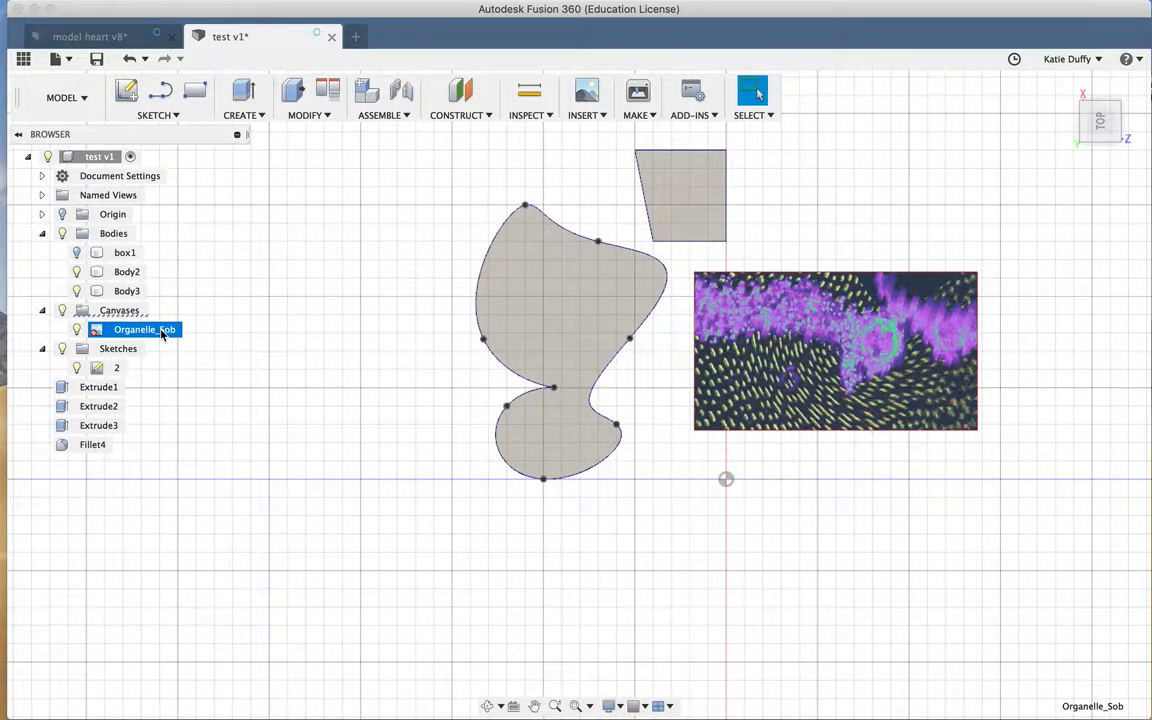
pyautogui.rightClick(162, 333)
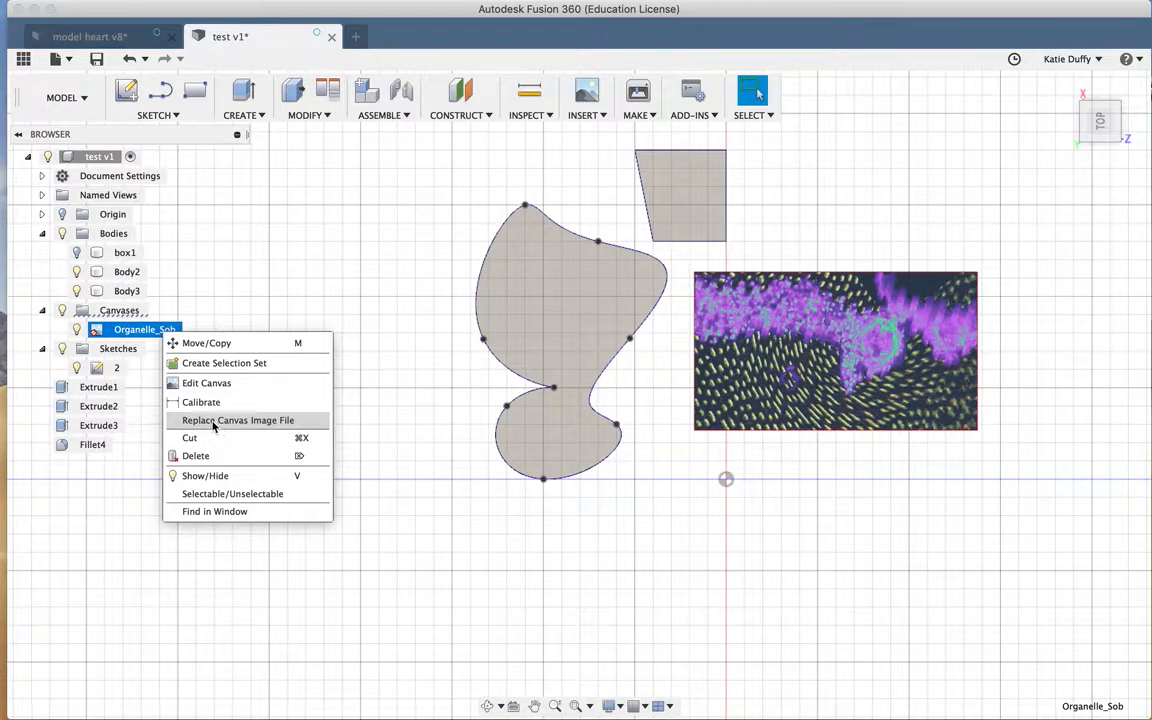
pyautogui.click(214, 512)
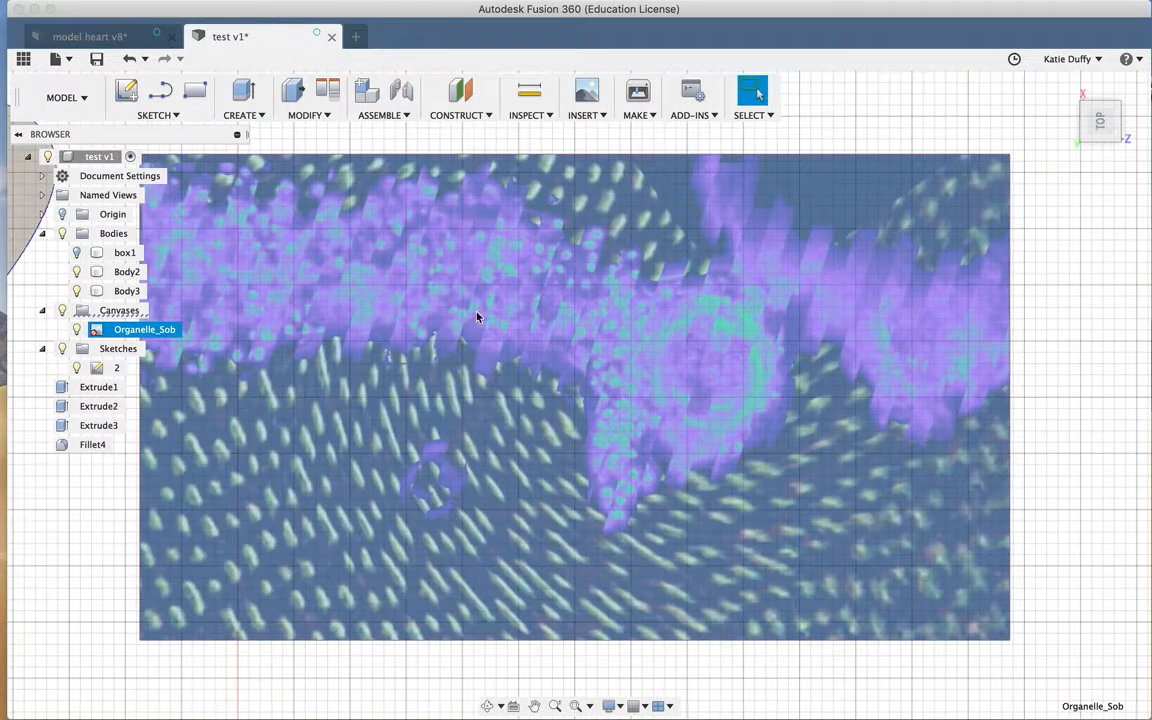
pyautogui.scroll(3, 577, 390)
pyautogui.scroll(-5, 577, 390)
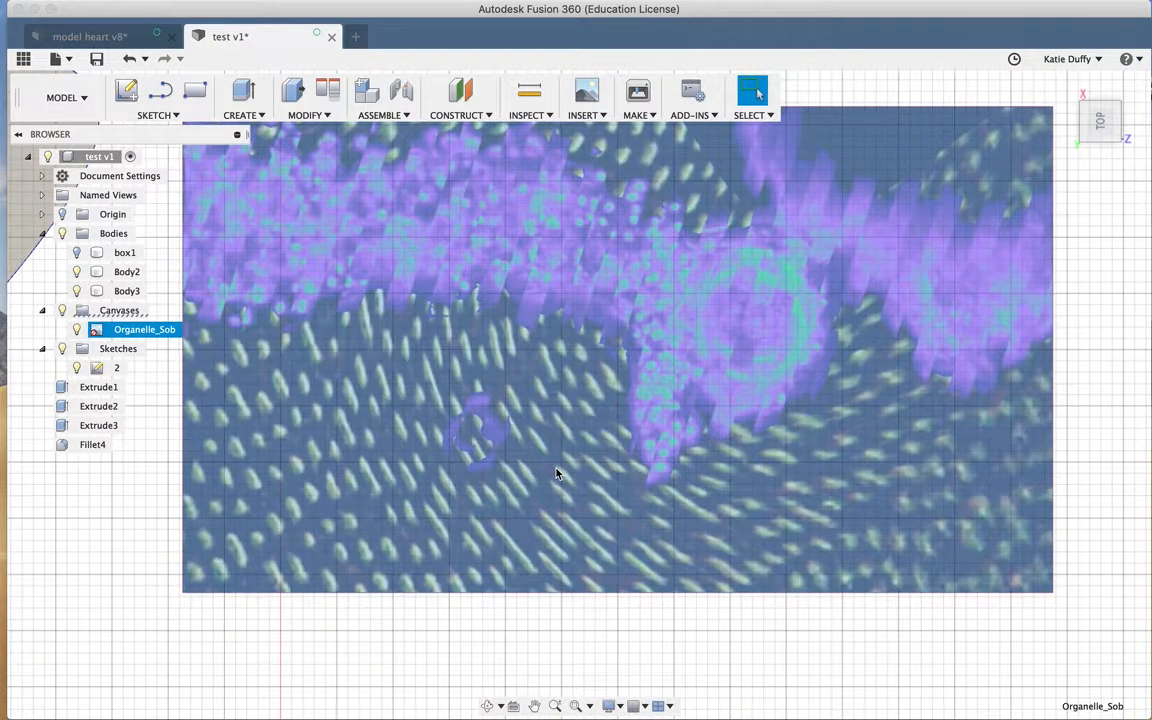
pyautogui.scroll(-3, 584, 435)
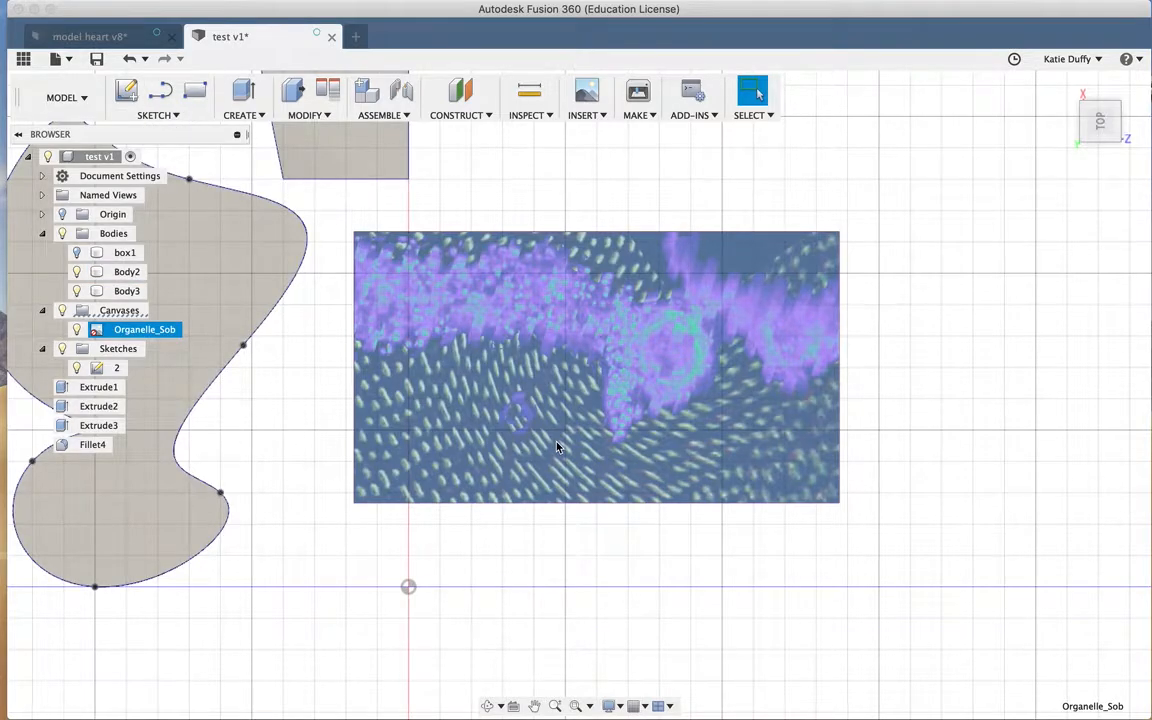
pyautogui.scroll(-5, 557, 447)
pyautogui.click(525, 225)
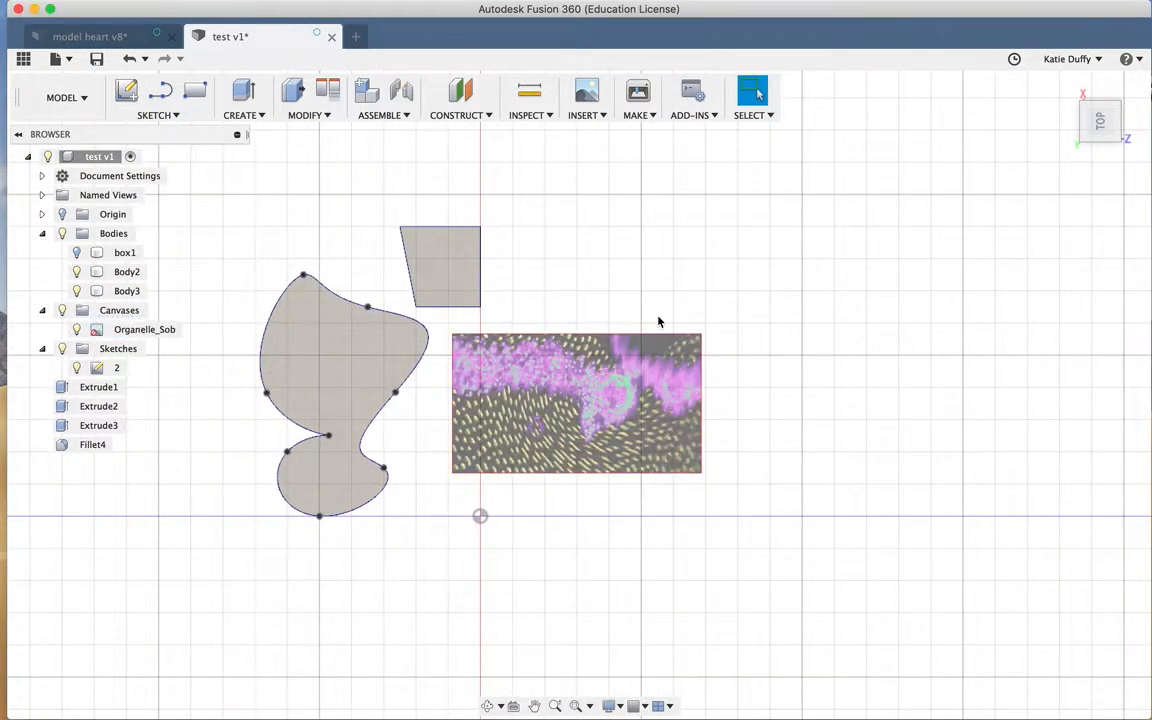
# Switch from the Model workspace to the Sculpt workspace.
pyautogui.scroll(2, 749, 389)
pyautogui.hscroll(-5, 634, 338)
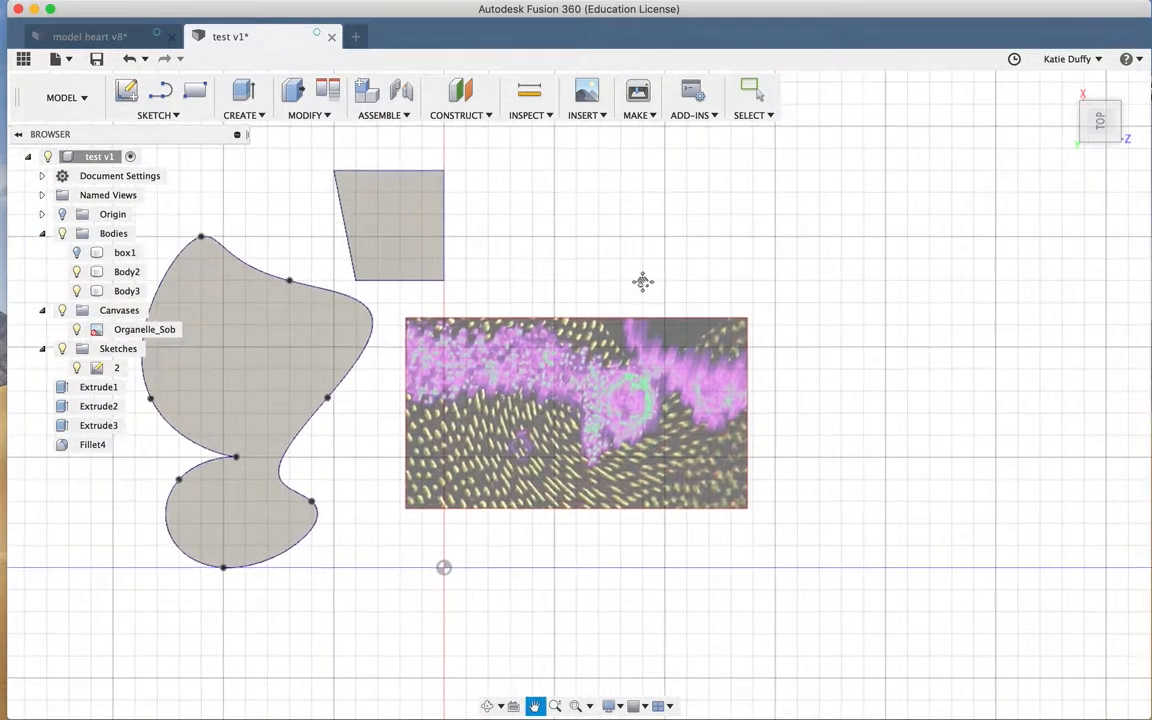
pyautogui.click(78, 97)
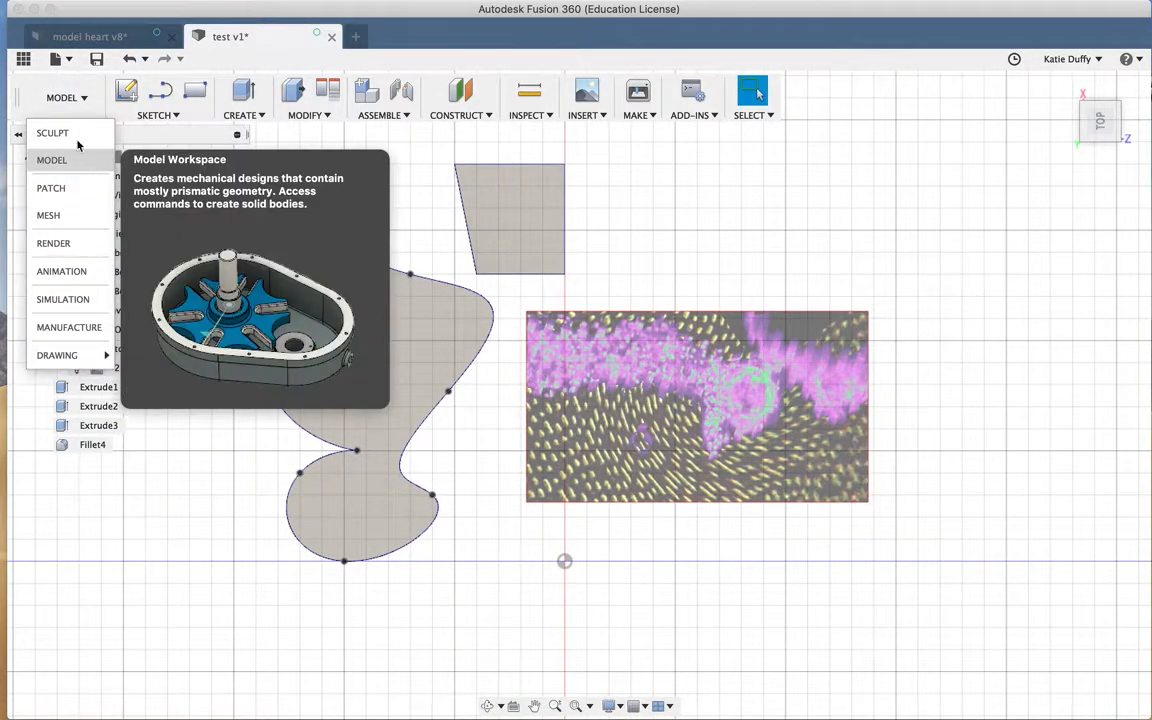
pyautogui.click(72, 133)
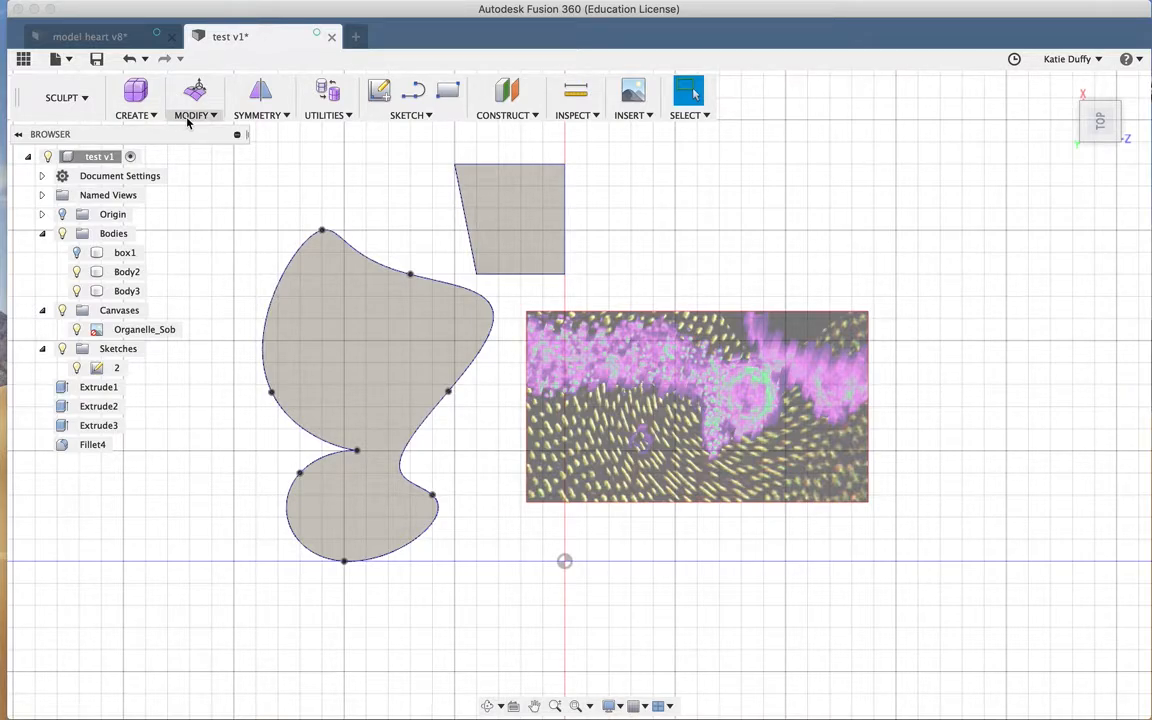
pyautogui.scroll(-4, 547, 365)
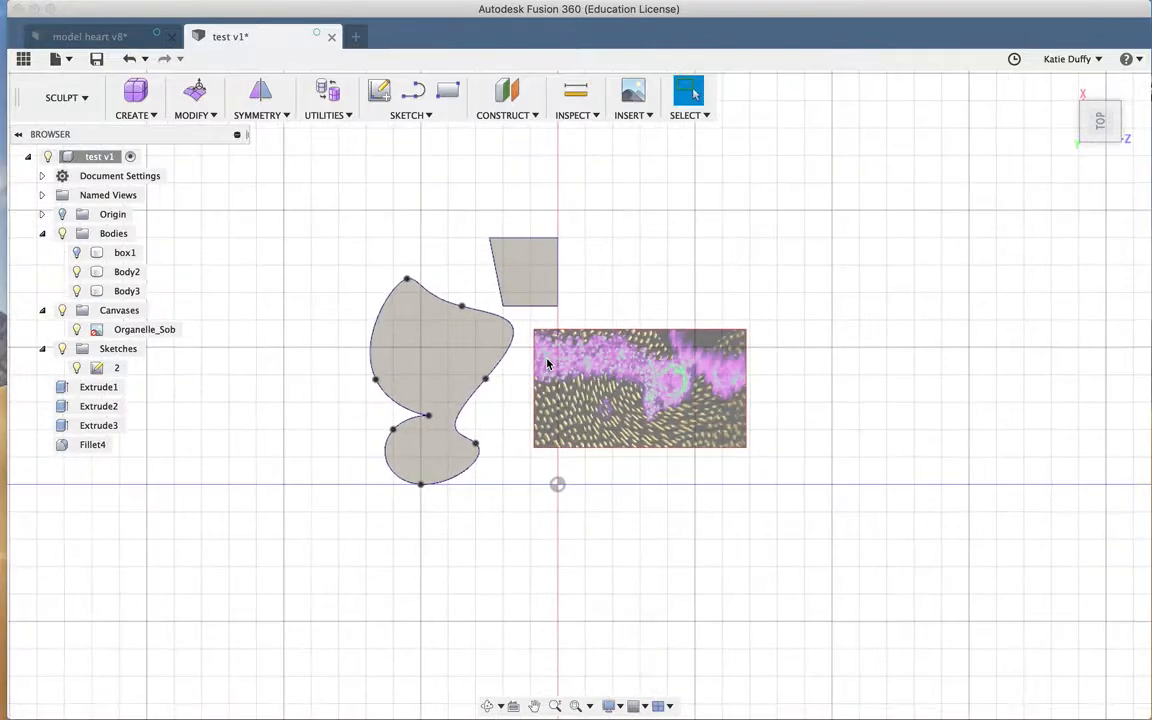
pyautogui.scroll(3, 612, 467)
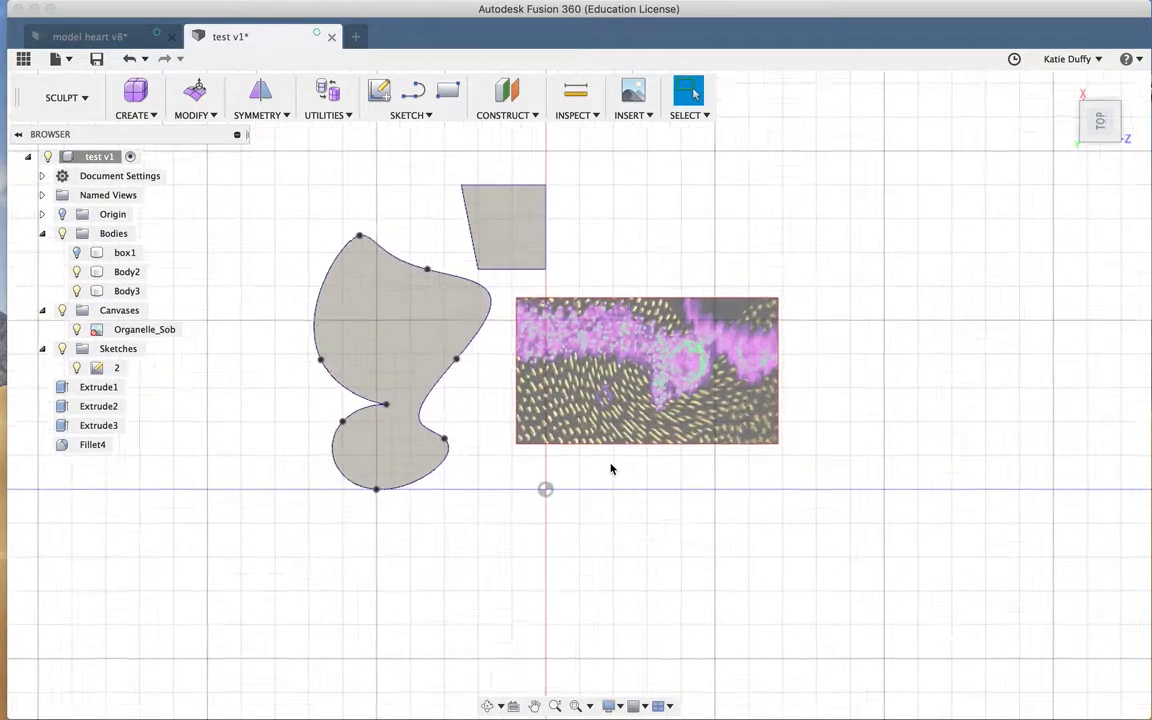
pyautogui.scroll(-1, 612, 467)
pyautogui.keyDown('shift'); pyautogui.moveTo(593, 488); pyautogui.dragTo(568, 441, button='middle'); pyautogui.keyUp('shift')
pyautogui.moveTo(782, 564)
pyautogui.keyDown('shift'); pyautogui.mouseDown(button='middle')
pyautogui.moveTo(836, 563)
pyautogui.moveTo(841, 627)
pyautogui.moveTo(777, 627)
pyautogui.moveTo(770, 553)
pyautogui.moveTo(805, 517)
pyautogui.moveTo(849, 507)
pyautogui.moveTo(743, 429)
pyautogui.moveTo(706, 455)
pyautogui.moveTo(748, 484)
pyautogui.moveTo(746, 496)
pyautogui.mouseUp(button='middle'); pyautogui.keyUp('shift')
pyautogui.click(62, 109)
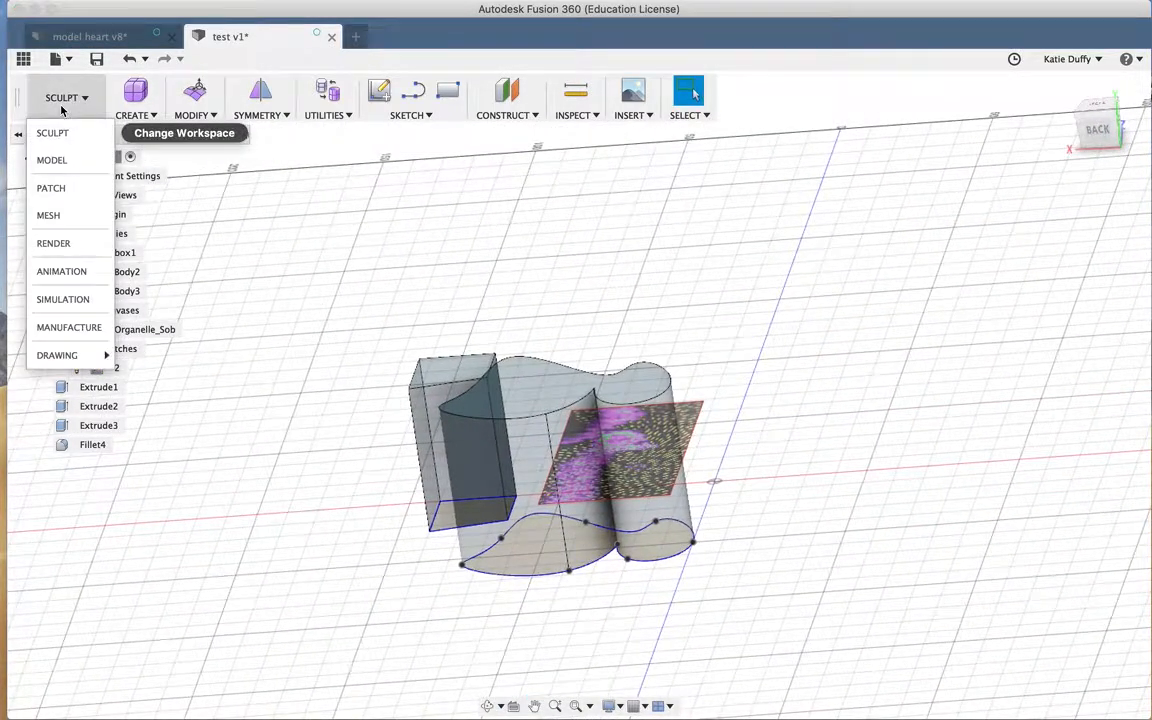
pyautogui.click(52, 133)
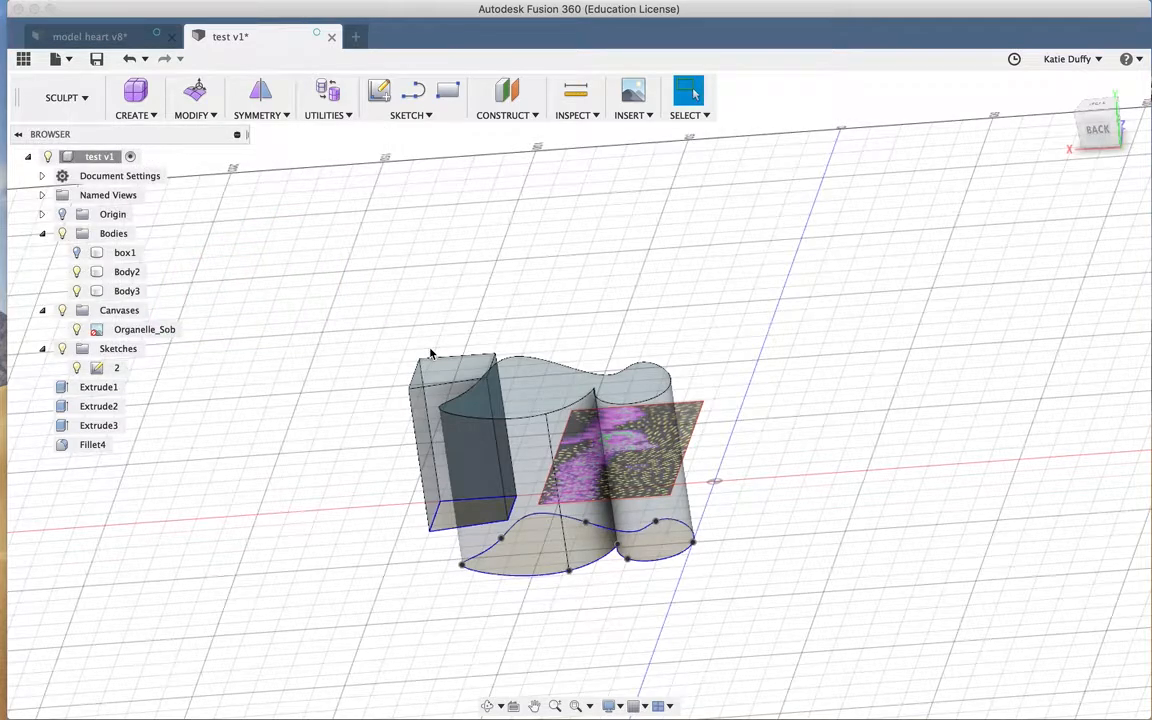